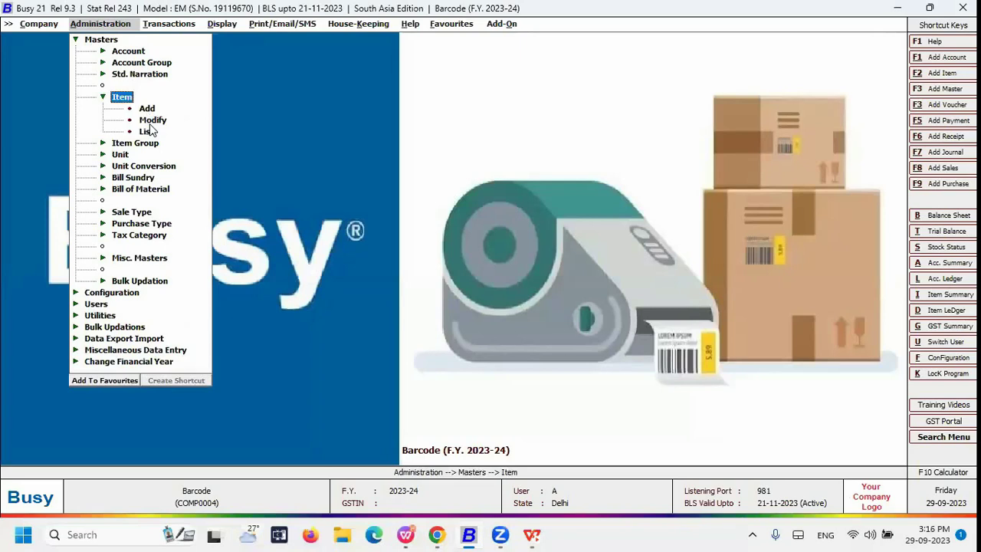
Replace the alias of Item Barcode - Alias Code with AB11111 and save the item
{"action": "left_click", "coordinate": [152, 121]}
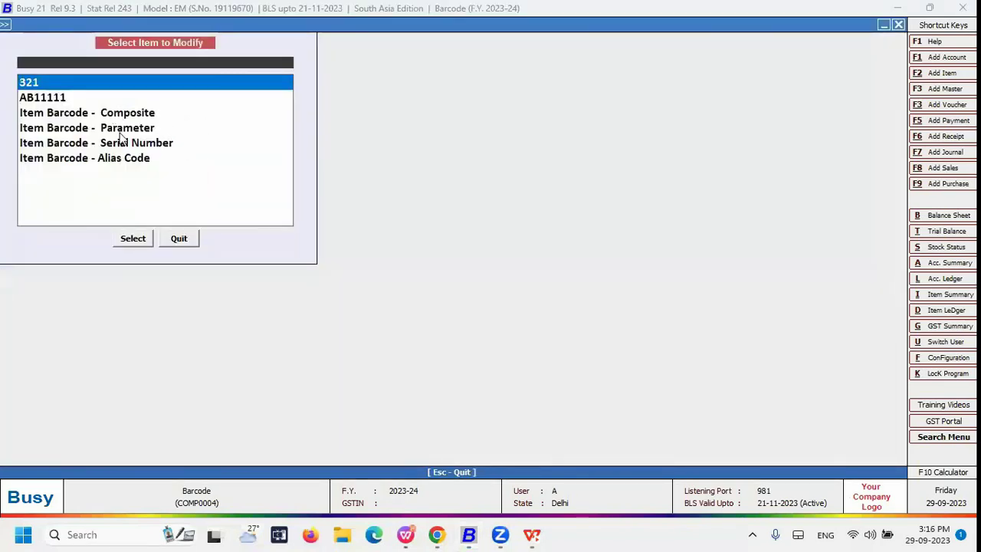
{"action": "key", "text": "Down"}
{"action": "key", "text": "Down"}
{"action": "key", "text": "Down"}
{"action": "key", "text": "Down"}
{"action": "key", "text": "Down"}
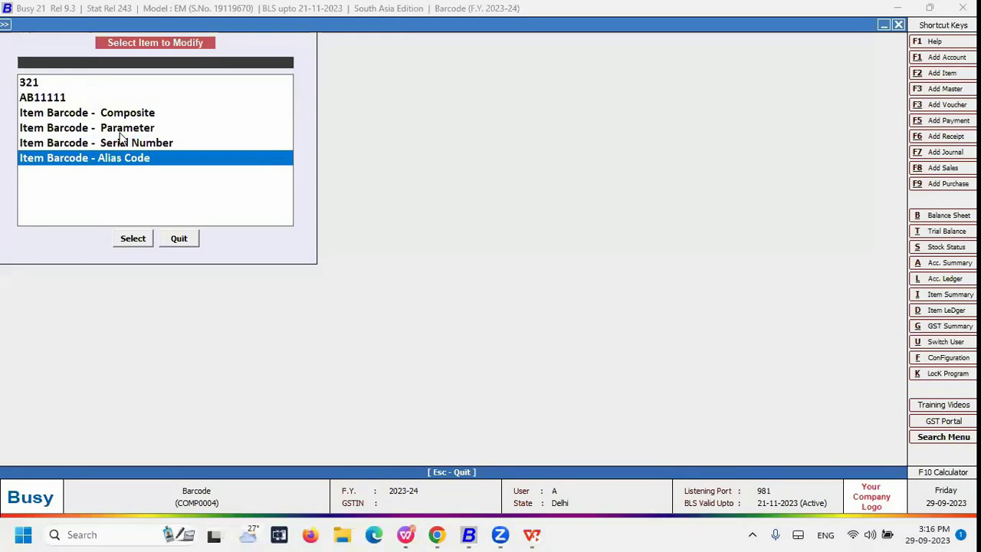
{"action": "key", "text": "Return"}
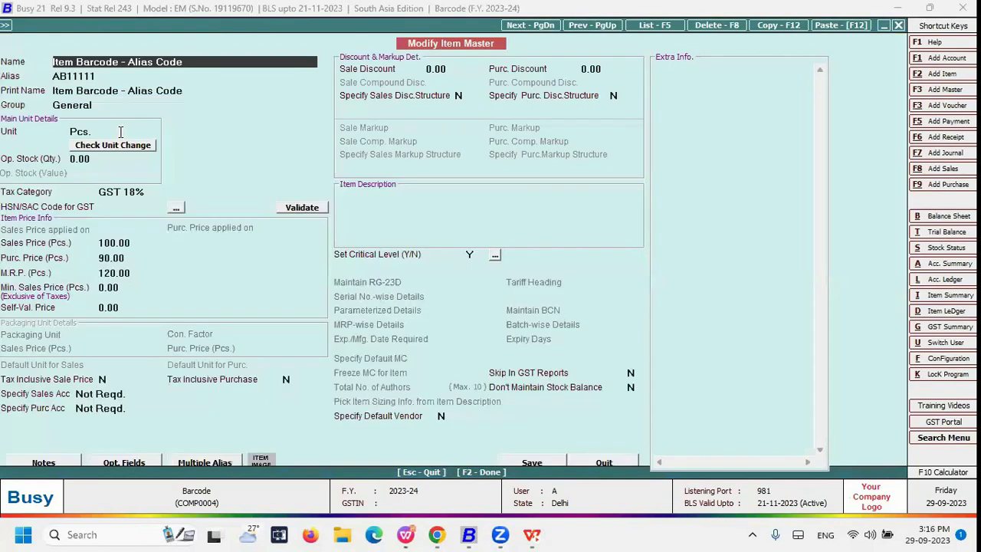
{"action": "key", "text": "Return"}
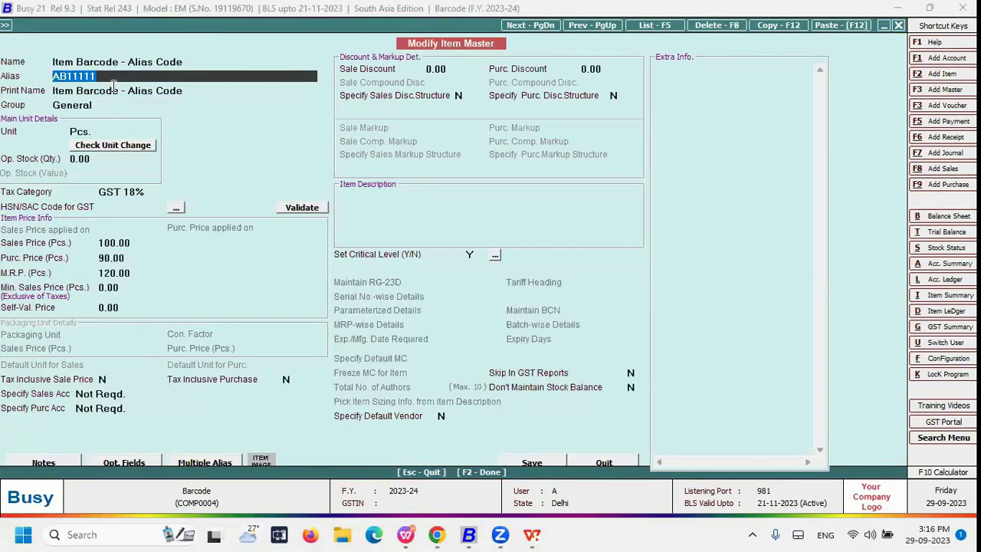
{"action": "key", "text": "Delete"}
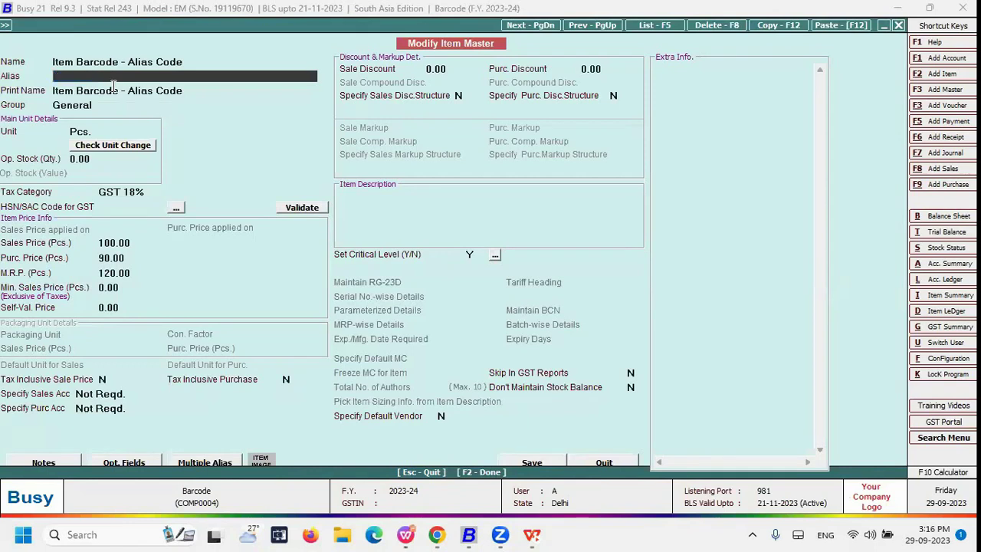
{"action": "type", "text": "AB11111"}
{"action": "left_click_drag", "start_coordinate": [96, 77], "coordinate": [35, 77]}
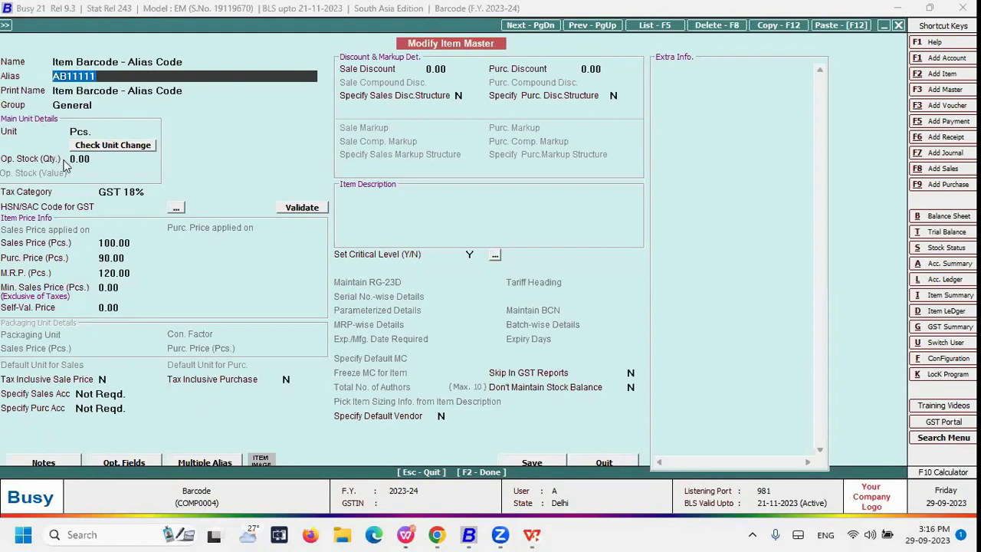
{"action": "left_click", "coordinate": [536, 460]}
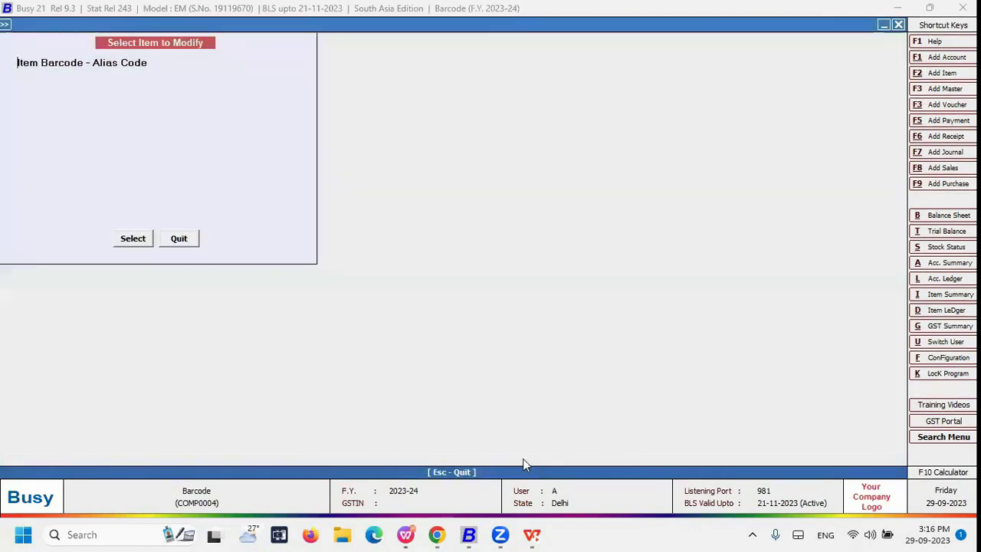
Reopen Item Barcode - Alias Code from the Modify Item list
{"action": "left_click", "coordinate": [181, 239]}
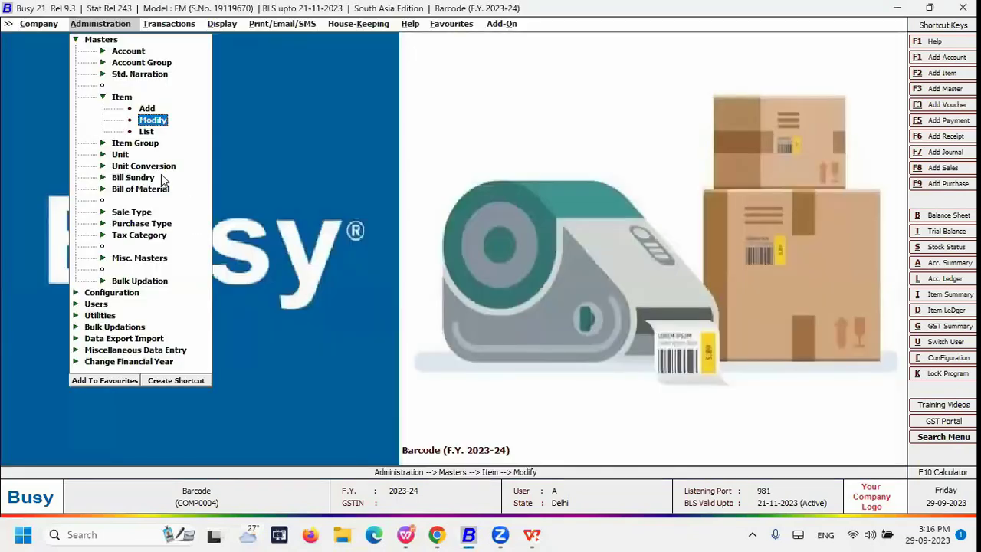
{"action": "key", "text": "Return"}
{"action": "double_click", "coordinate": [57, 100]}
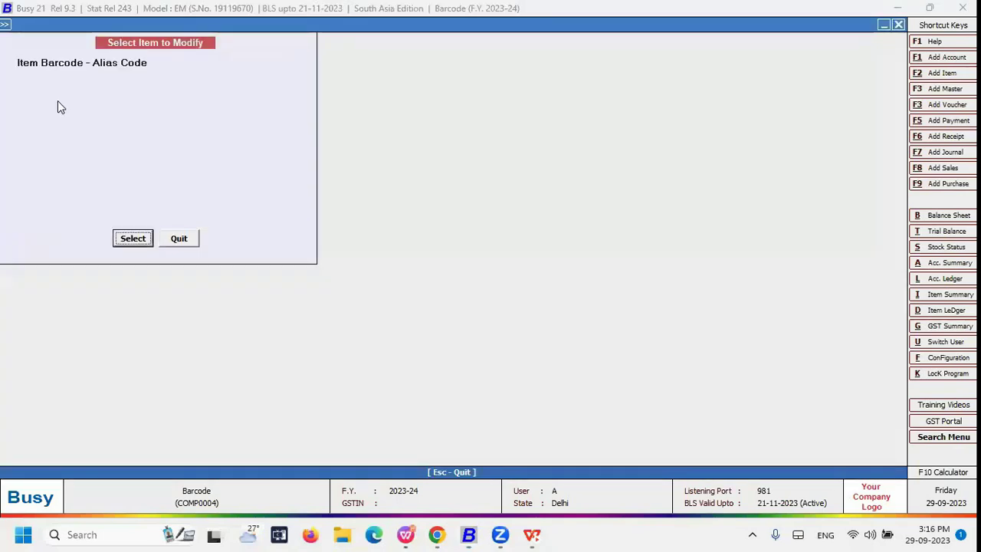
{"action": "left_click", "coordinate": [133, 238]}
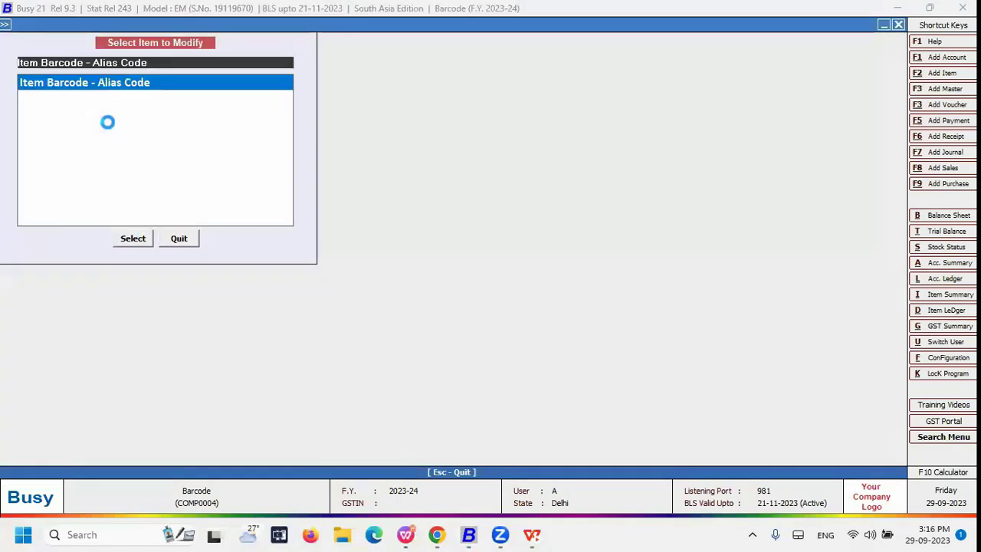
{"action": "double_click", "coordinate": [130, 85]}
Check its Name and AB11111 alias, save the item and return to the main menu
{"action": "key", "text": "Return"}
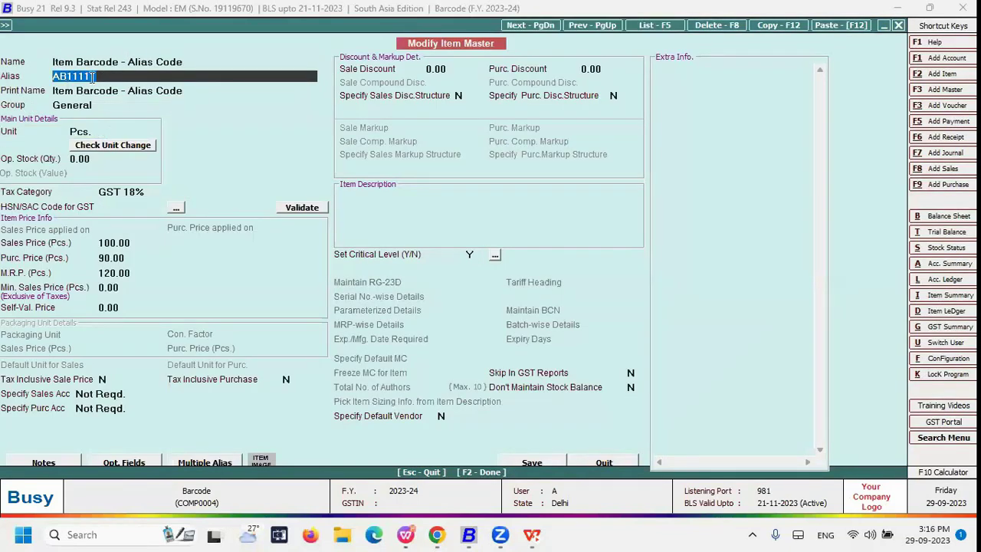
{"action": "left_click", "coordinate": [188, 61]}
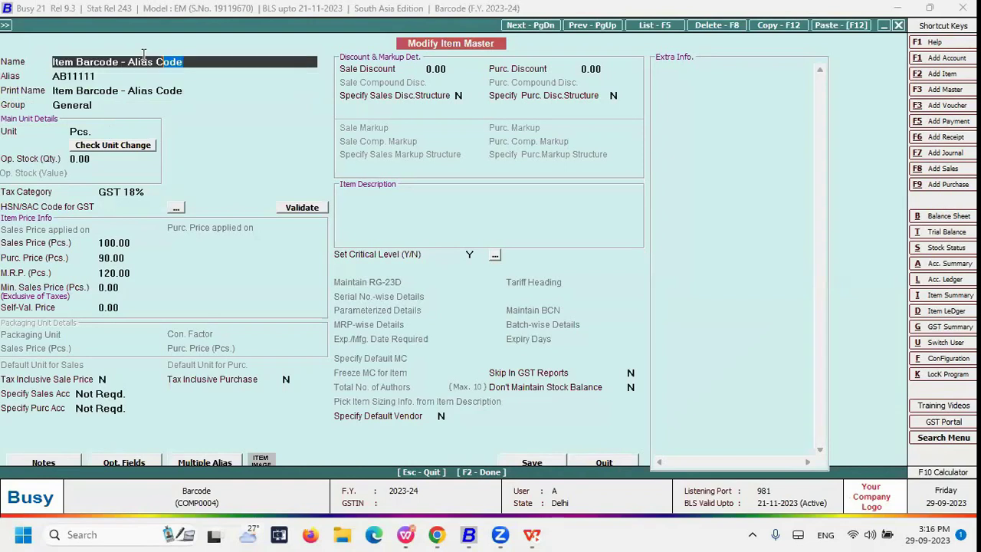
{"action": "left_click", "coordinate": [92, 75]}
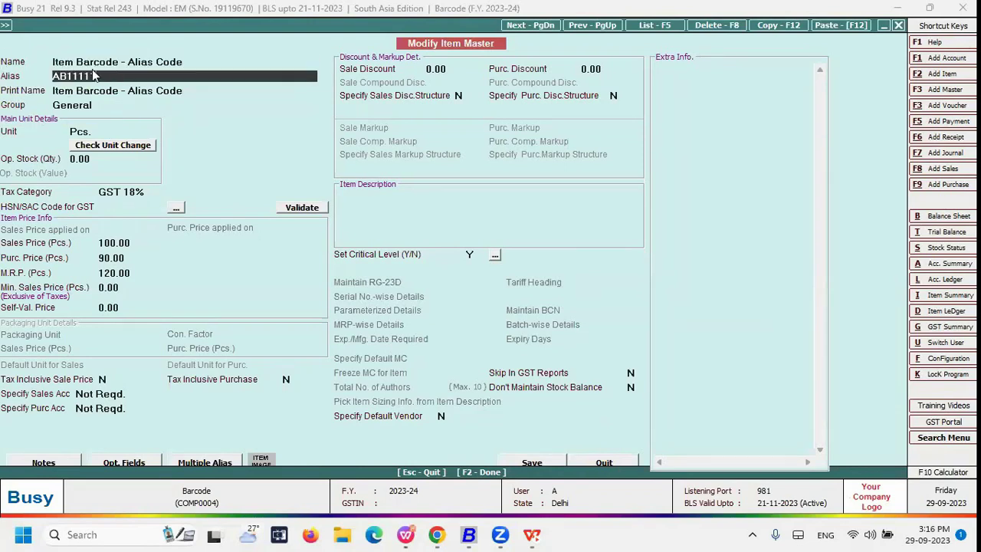
{"action": "left_click", "coordinate": [192, 61]}
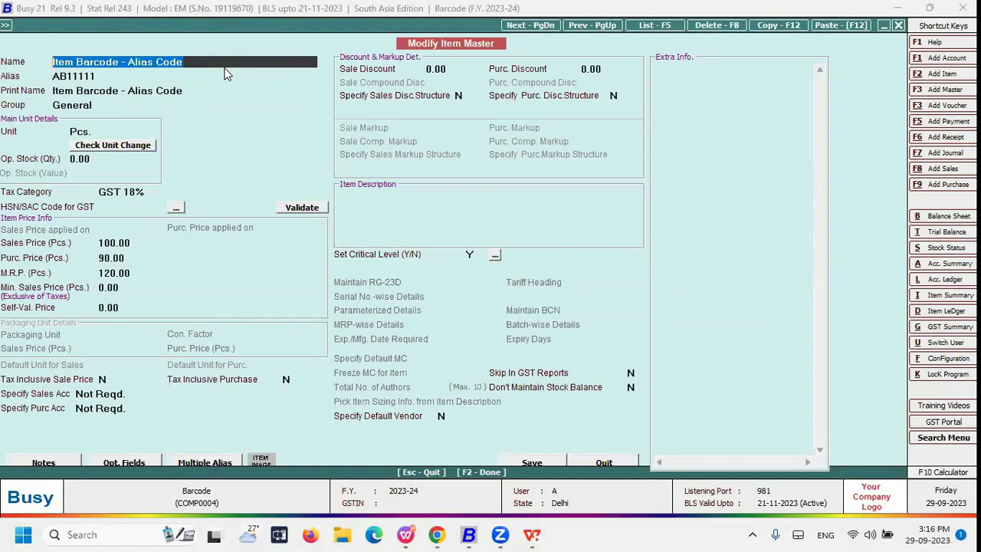
{"action": "key", "text": "Return"}
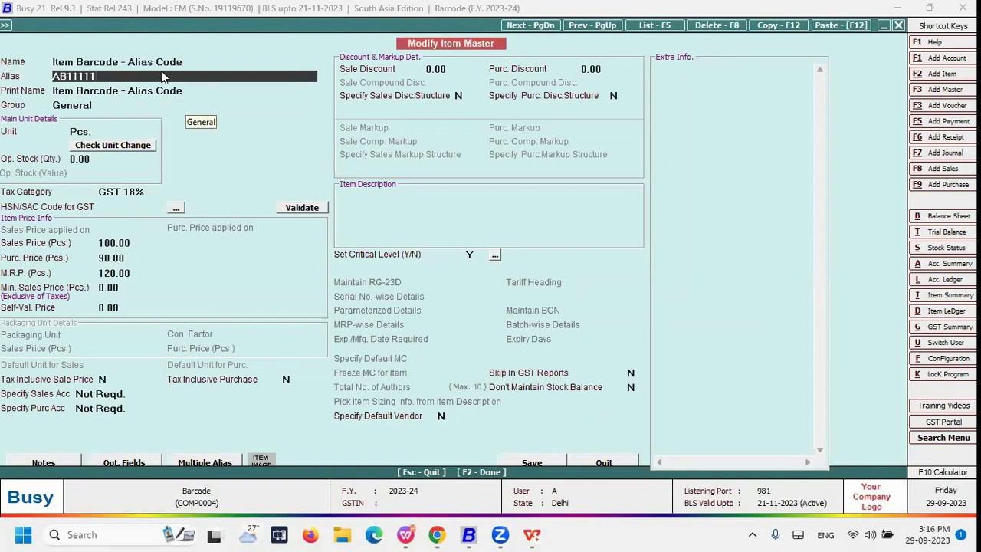
{"action": "double_click", "coordinate": [122, 89]}
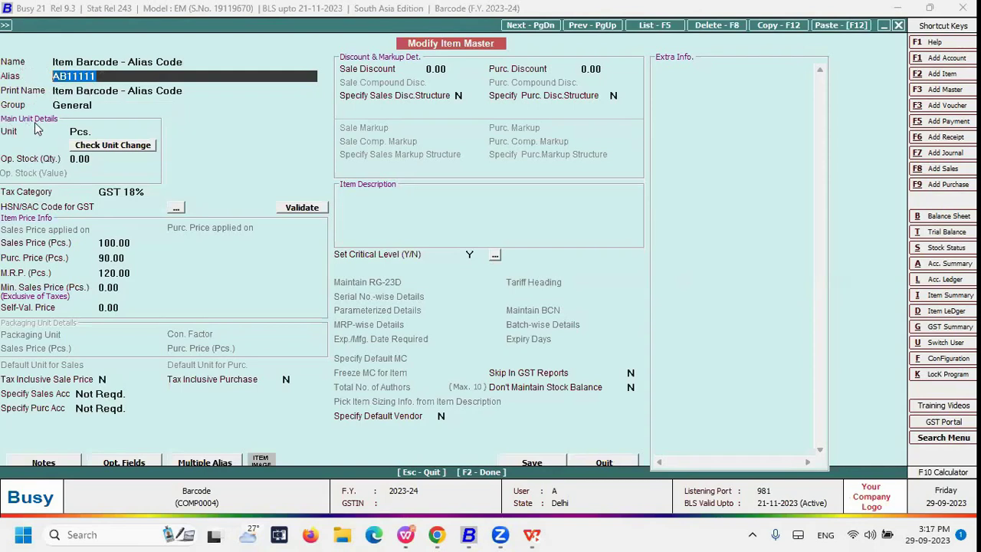
{"action": "left_click", "coordinate": [543, 465]}
{"action": "key", "text": "Escape"}
{"action": "key", "text": "Escape"}
{"action": "key", "text": "Escape"}
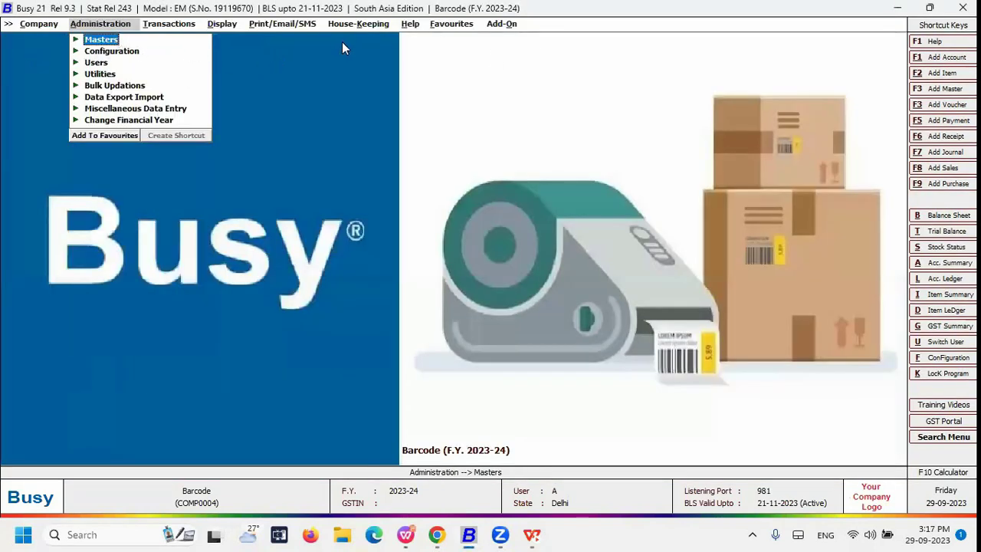
Go to Add-On > Item Bar-code Printing > Configure Bar-Code Labels
{"action": "left_click", "coordinate": [502, 25]}
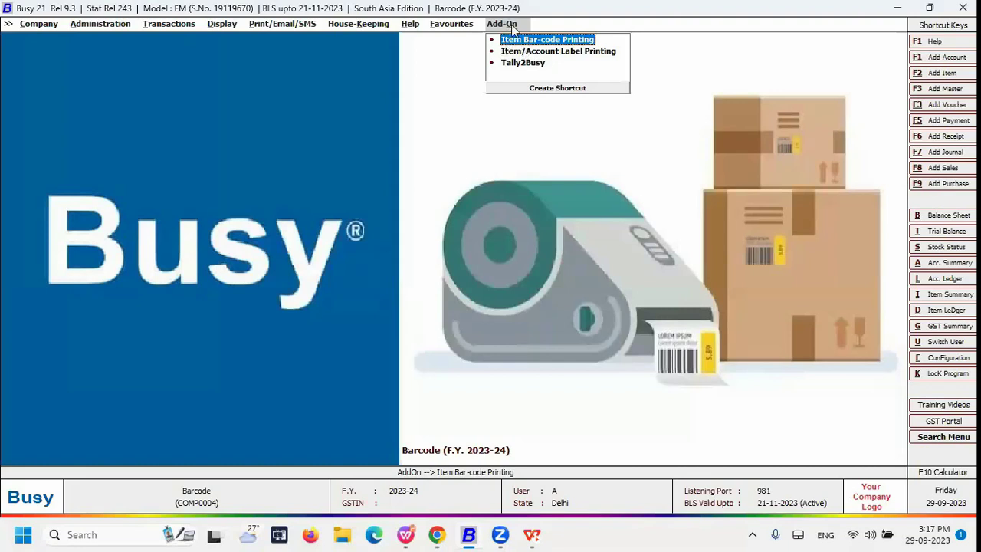
{"action": "key", "text": "Return"}
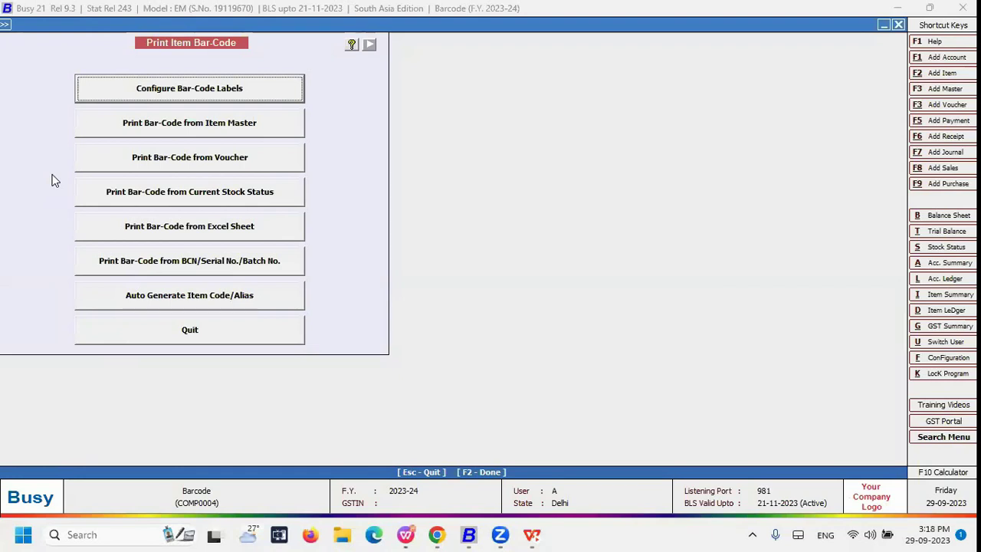
{"action": "key", "text": "Return"}
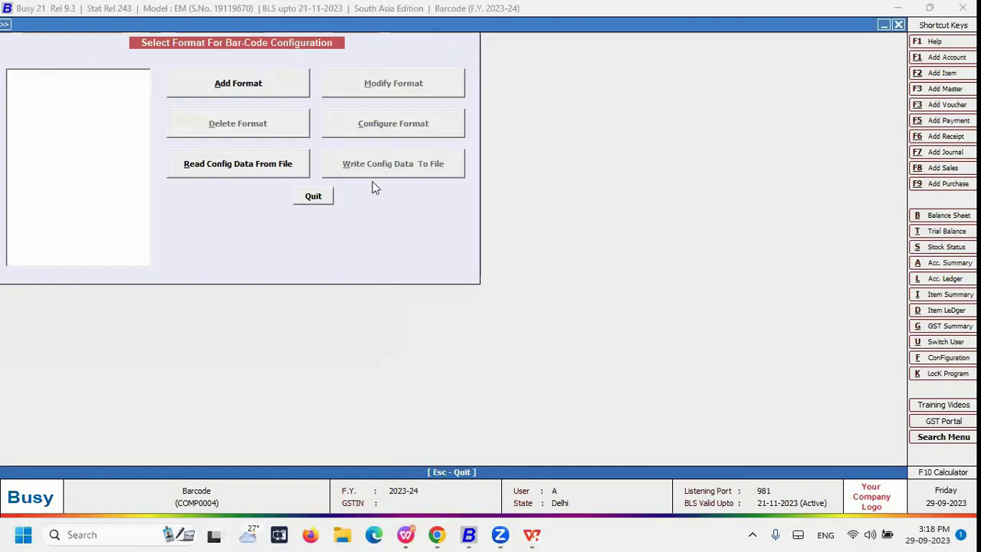
Add a new bar-code label format and rename it Item Alias
{"action": "left_click", "coordinate": [250, 85]}
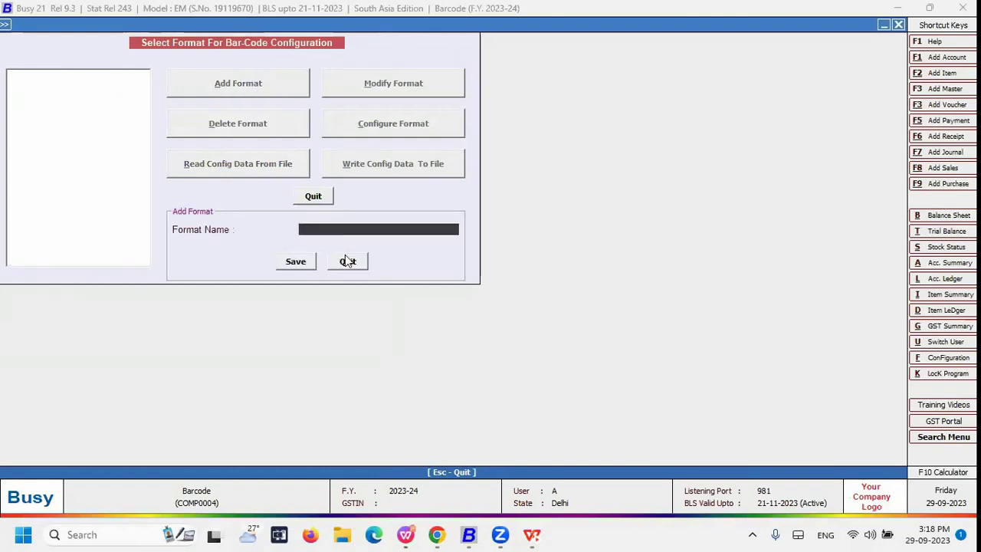
{"action": "type", "text": "Alian"}
{"action": "type", "text": " Name"}
{"action": "key", "text": "Return"}
{"action": "left_click", "coordinate": [399, 85]}
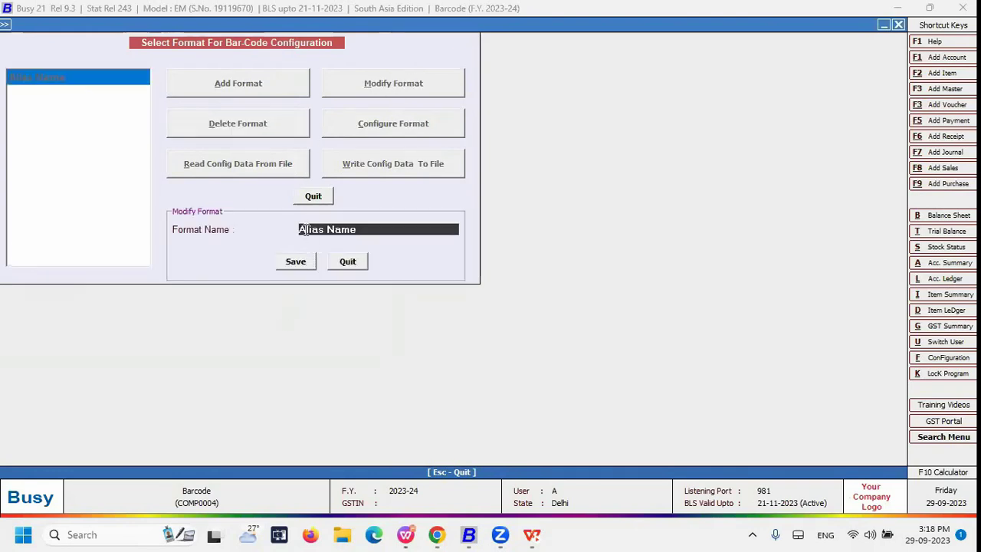
{"action": "type", "text": "Item"}
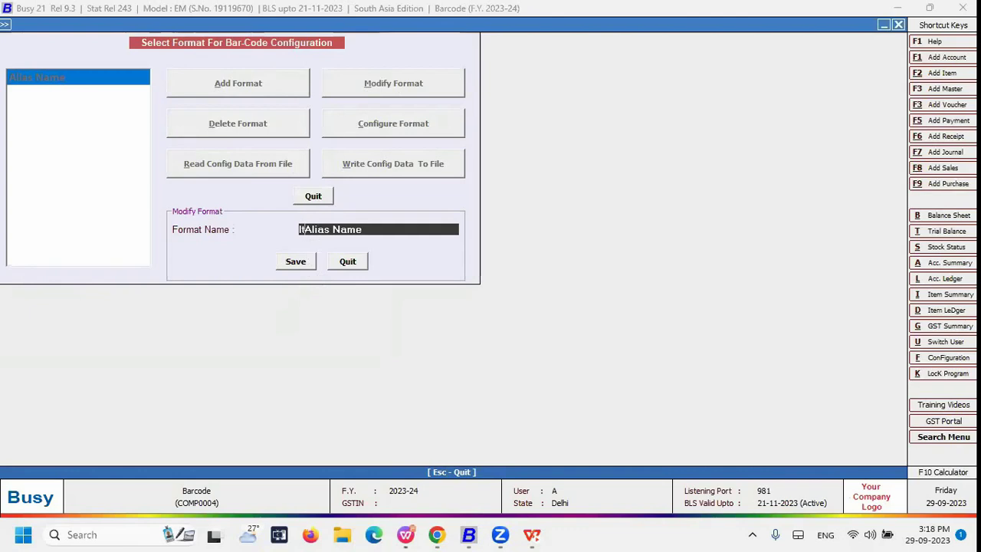
{"action": "left_click_drag", "start_coordinate": [350, 229], "coordinate": [487, 238]}
{"action": "key", "text": "BackSpace"}
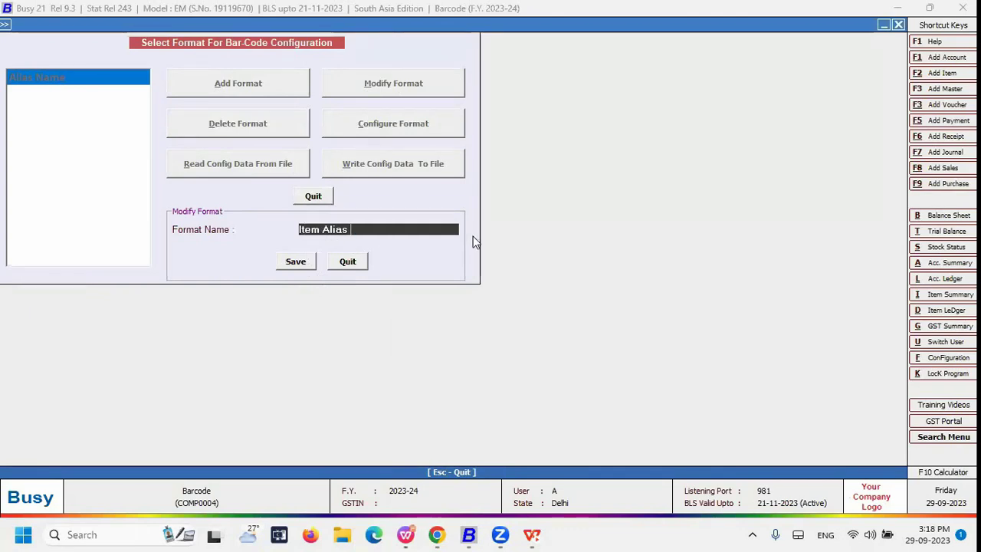
{"action": "left_click", "coordinate": [295, 262]}
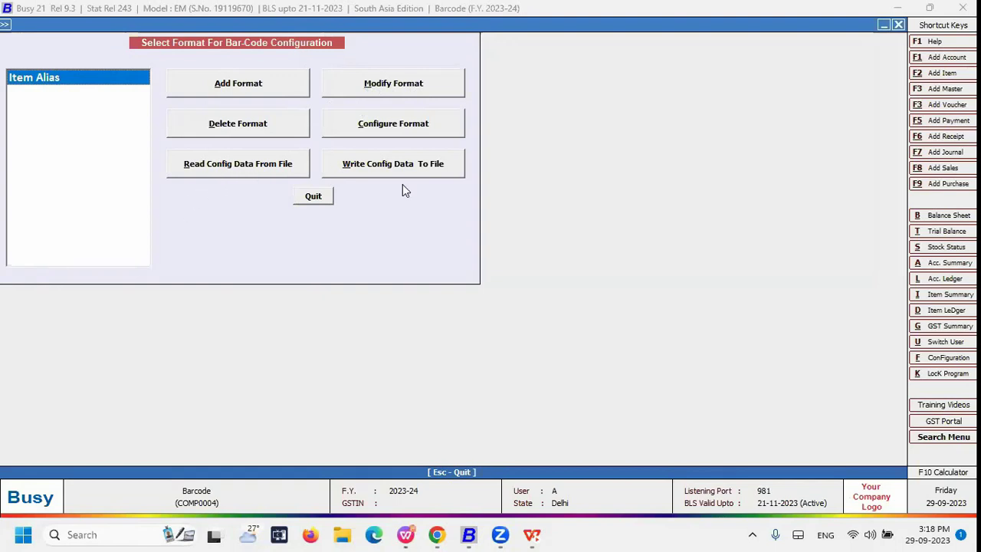
Write the label configuration data to the file BC_Item Alias.txt
{"action": "left_click", "coordinate": [238, 174]}
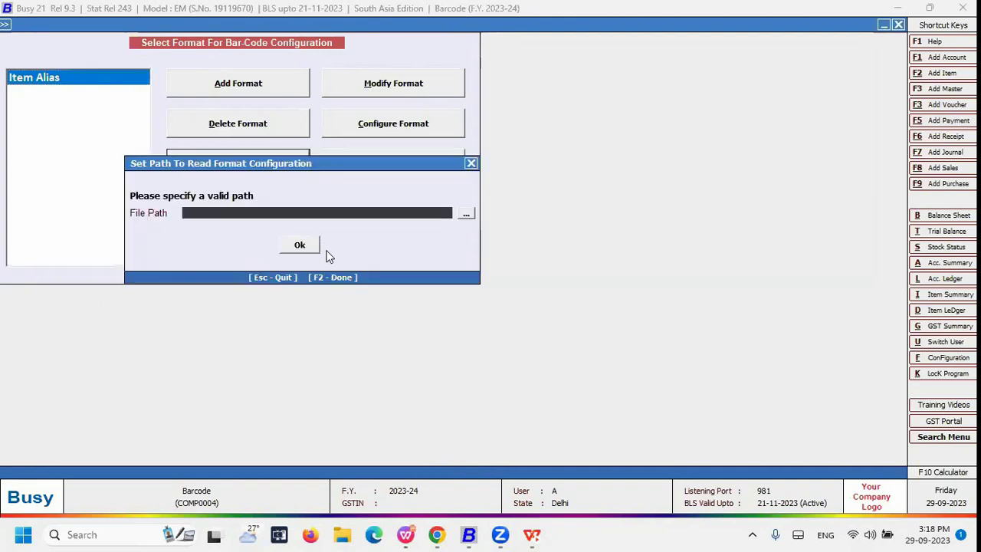
{"action": "left_click", "coordinate": [471, 163]}
{"action": "left_click", "coordinate": [385, 164]}
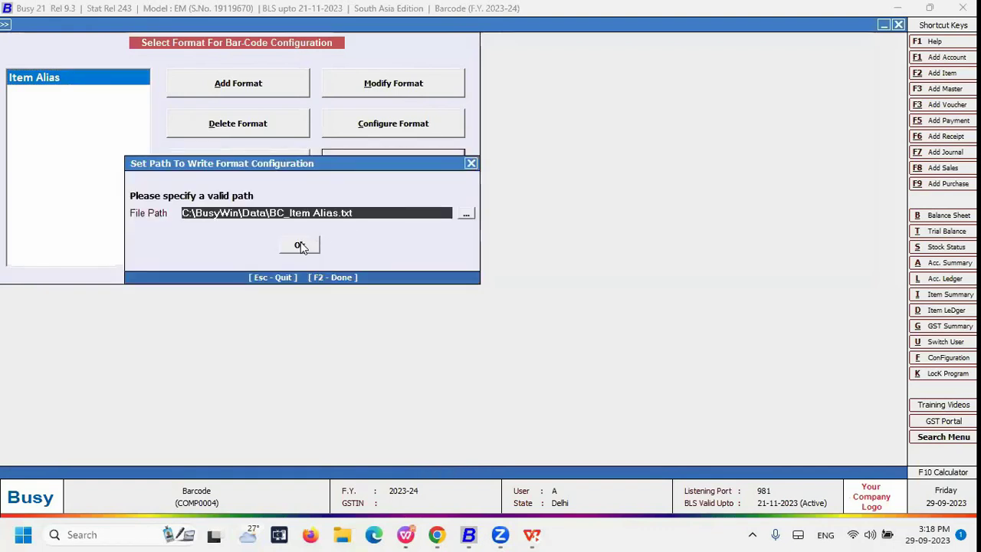
{"action": "left_click", "coordinate": [299, 244]}
{"action": "left_click", "coordinate": [592, 296]}
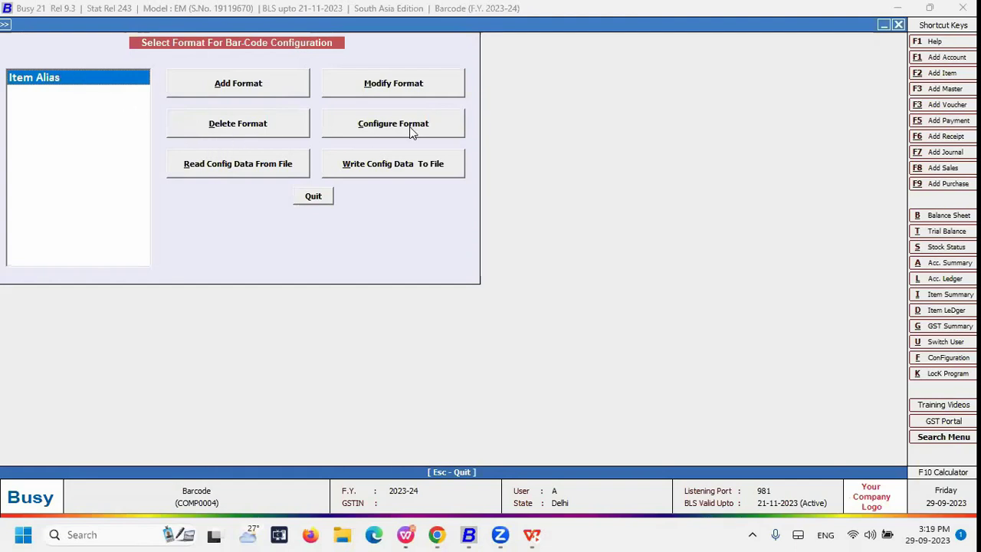
In the Item Alias sheet settings, pick bar-code values from Busy Data rather than Excel
{"action": "left_click", "coordinate": [444, 125]}
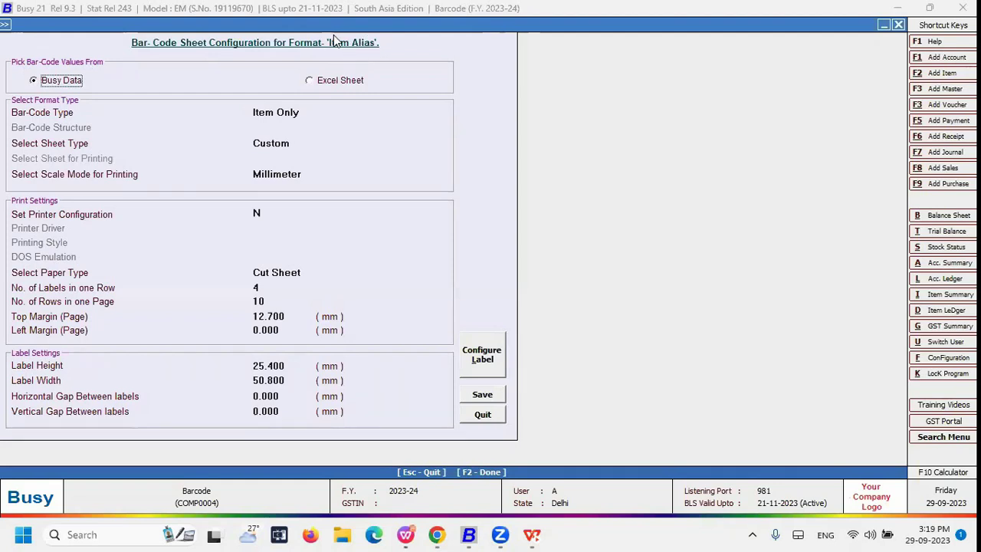
{"action": "left_click", "coordinate": [357, 86]}
{"action": "left_click", "coordinate": [60, 86]}
{"action": "left_click", "coordinate": [341, 83]}
{"action": "left_click", "coordinate": [73, 86]}
{"action": "left_click", "coordinate": [337, 86]}
{"action": "left_click", "coordinate": [66, 85]}
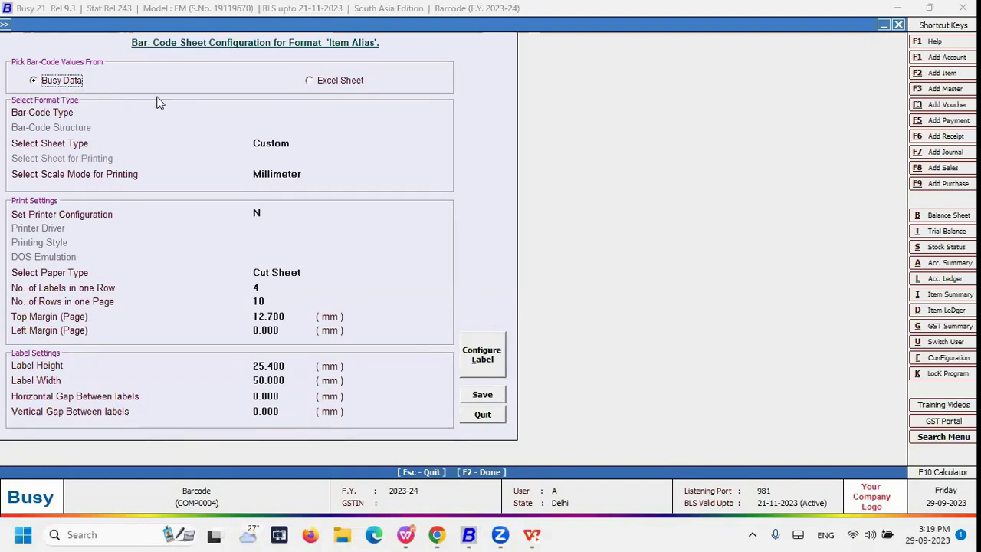
{"action": "left_click", "coordinate": [320, 86]}
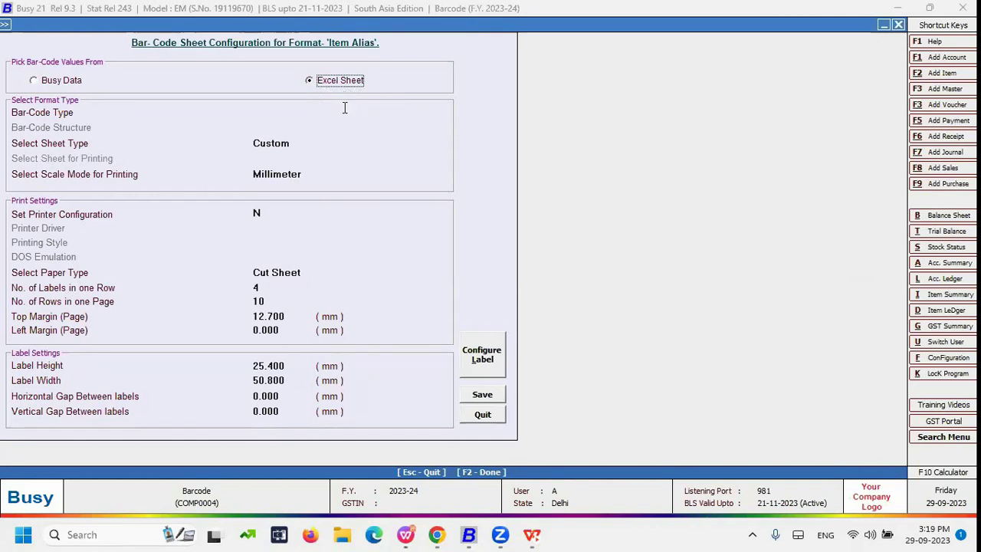
{"action": "left_click", "coordinate": [70, 82]}
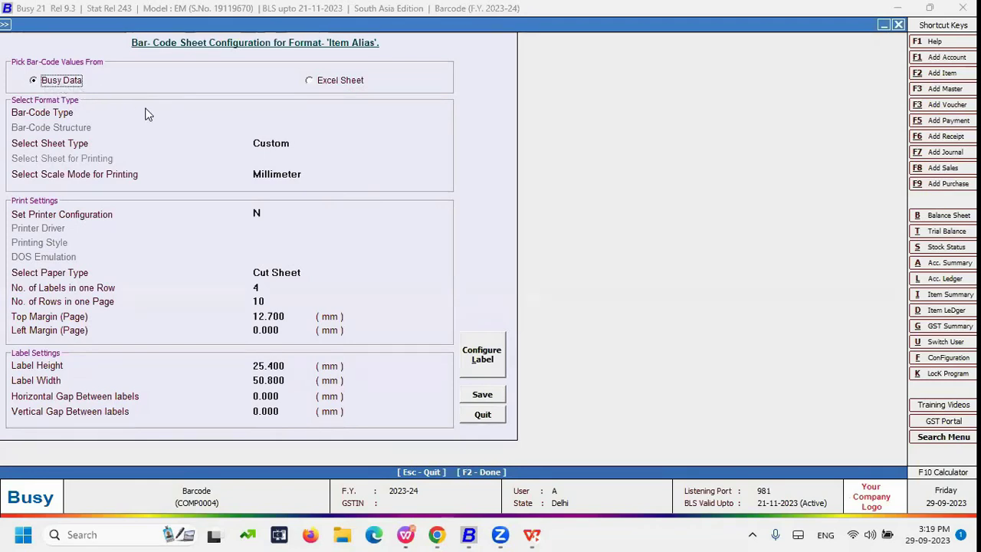
{"action": "left_click", "coordinate": [320, 115]}
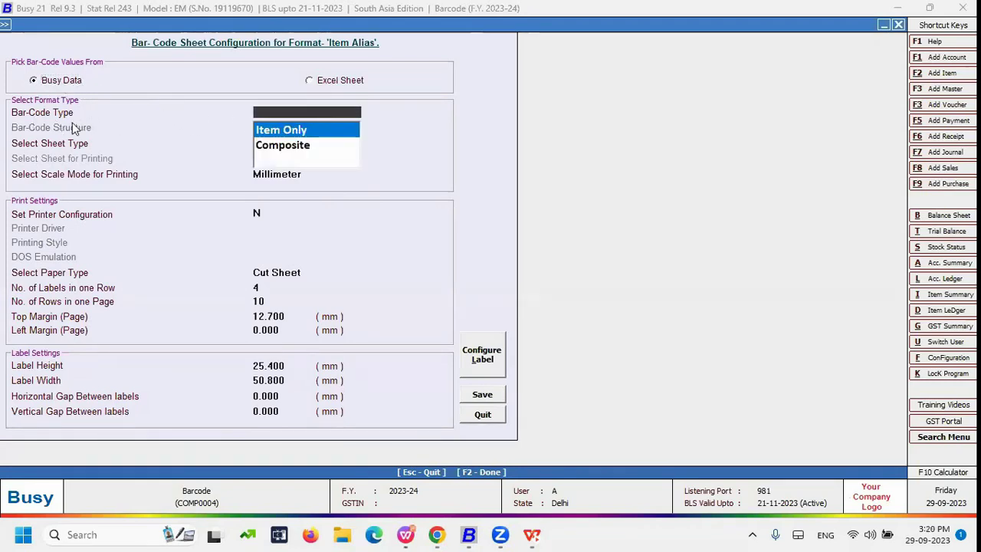
Set the bar-code type to Item Only after trying Composite
{"action": "left_click", "coordinate": [302, 134]}
{"action": "left_click", "coordinate": [296, 112]}
{"action": "left_click", "coordinate": [289, 137]}
{"action": "key", "text": "Up"}
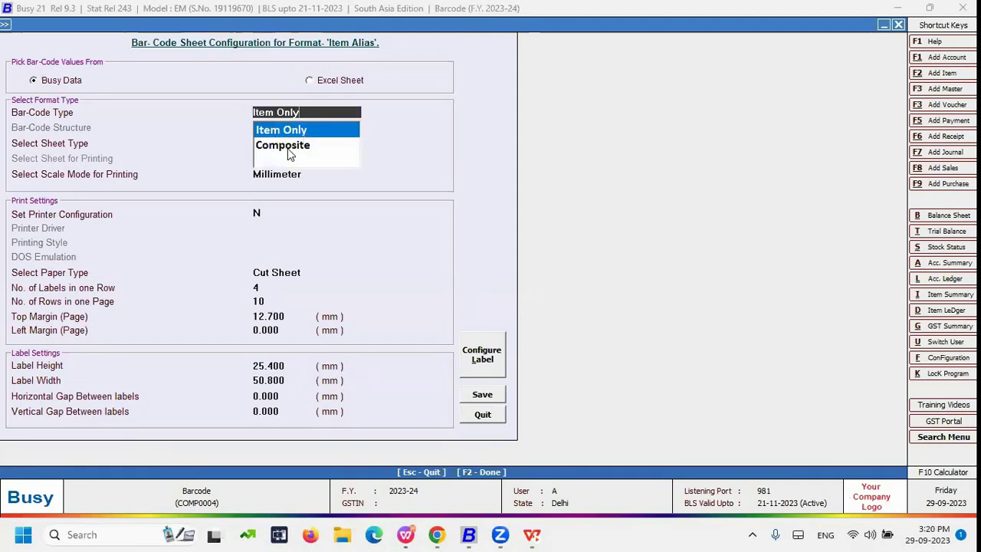
{"action": "left_click", "coordinate": [289, 150]}
{"action": "left_click", "coordinate": [301, 113]}
{"action": "left_click", "coordinate": [293, 145]}
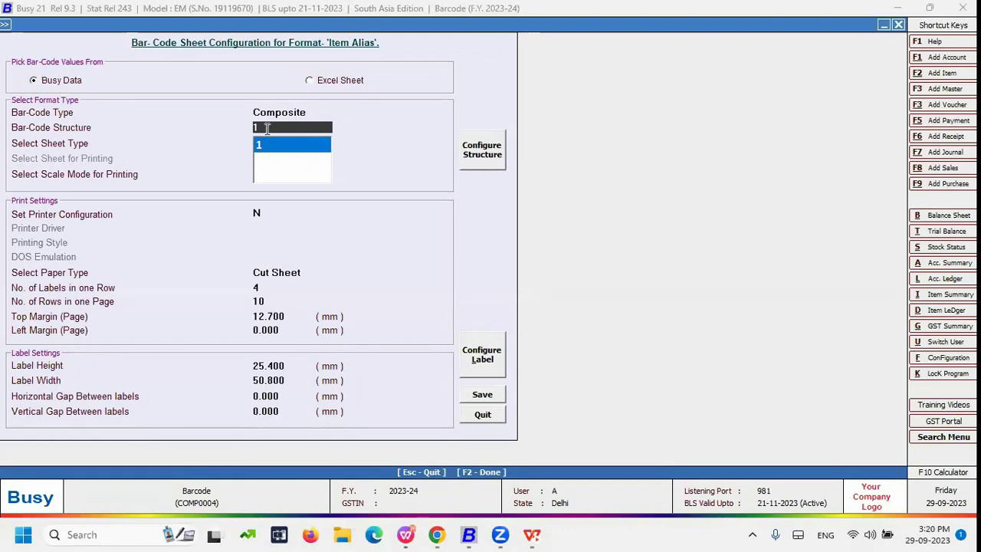
{"action": "left_click", "coordinate": [309, 113]}
{"action": "left_click", "coordinate": [285, 144]}
{"action": "left_click", "coordinate": [308, 113]}
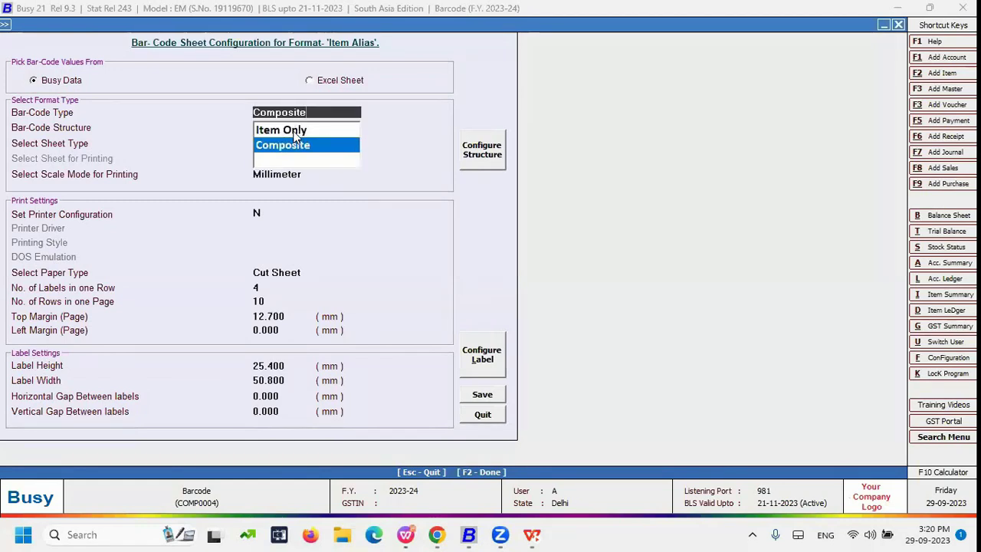
{"action": "left_click", "coordinate": [294, 130]}
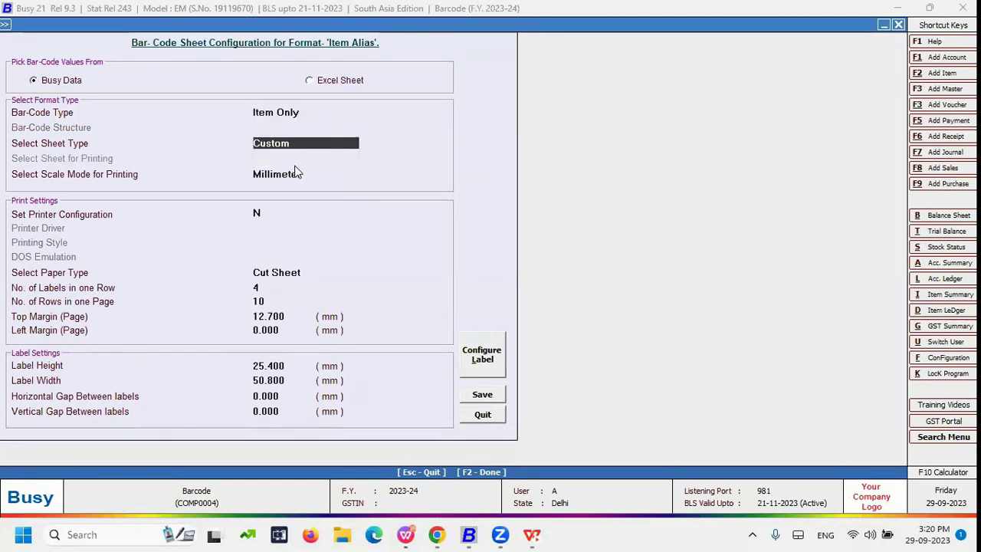
{"action": "left_click", "coordinate": [296, 111]}
{"action": "left_click", "coordinate": [299, 132]}
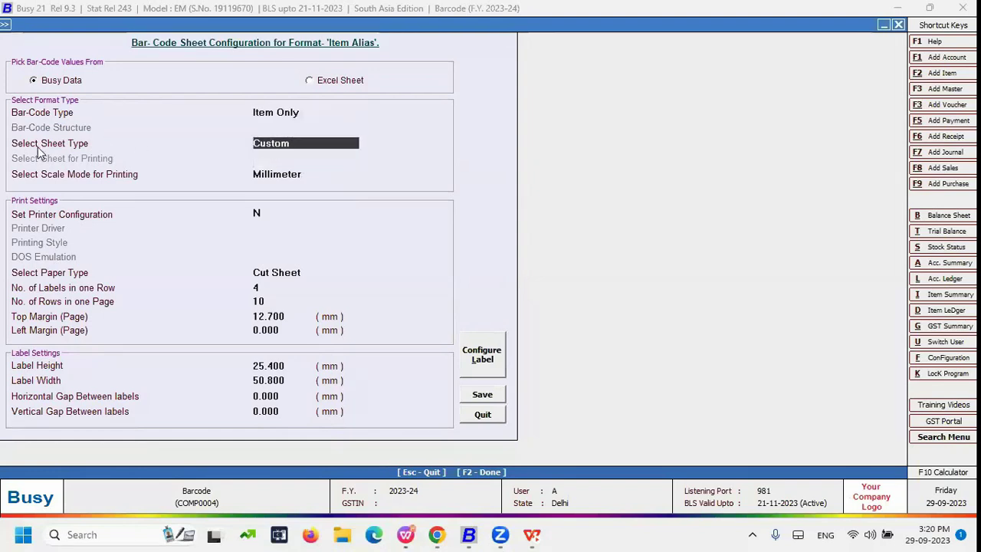
{"action": "left_click", "coordinate": [305, 115]}
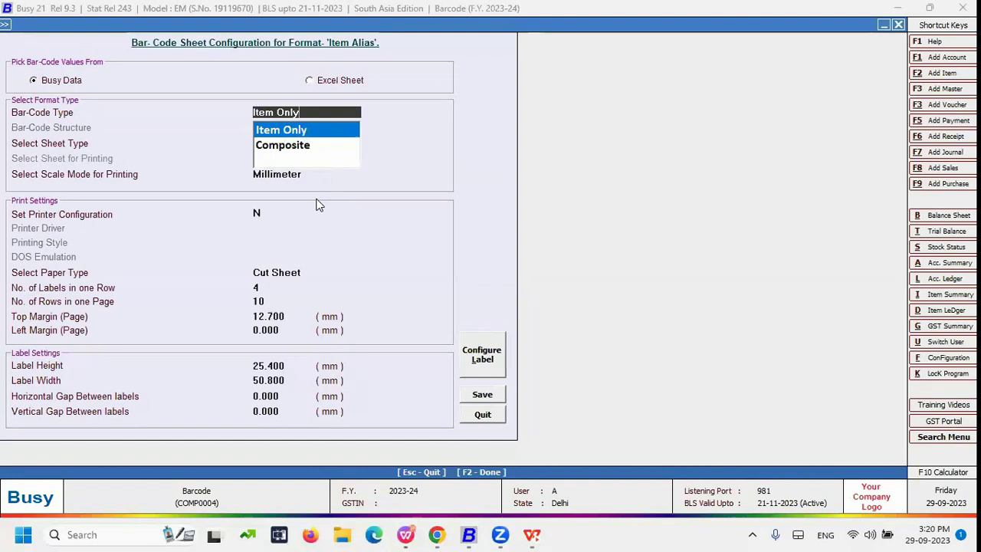
{"action": "left_click", "coordinate": [301, 131]}
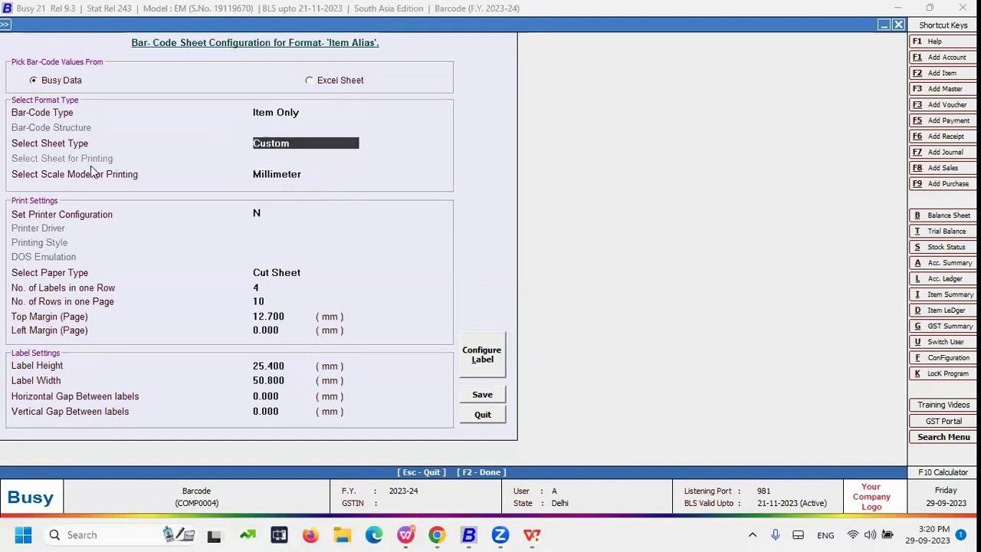
Keep the sheet type Custom and the scale mode Millimeter
{"action": "left_click", "coordinate": [303, 143]}
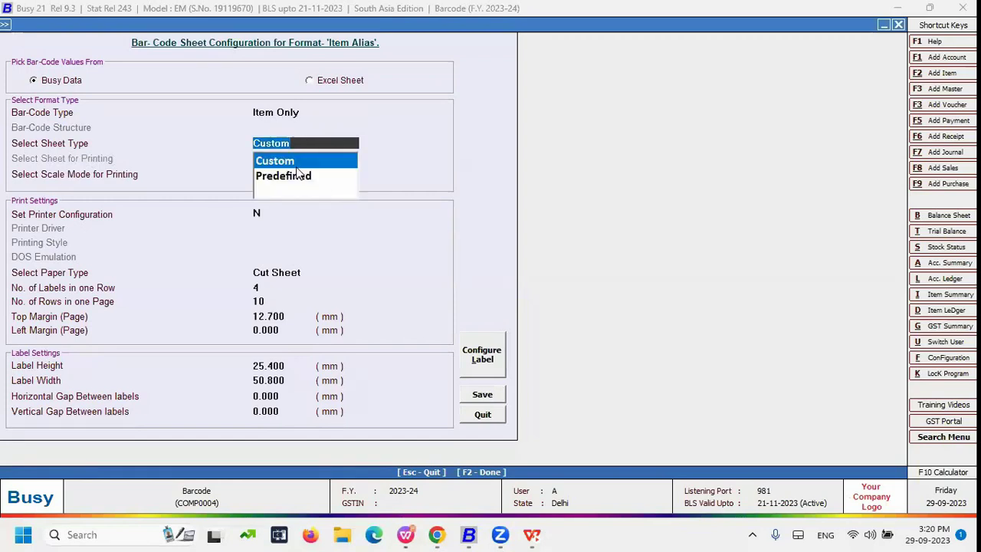
{"action": "left_click", "coordinate": [292, 162]}
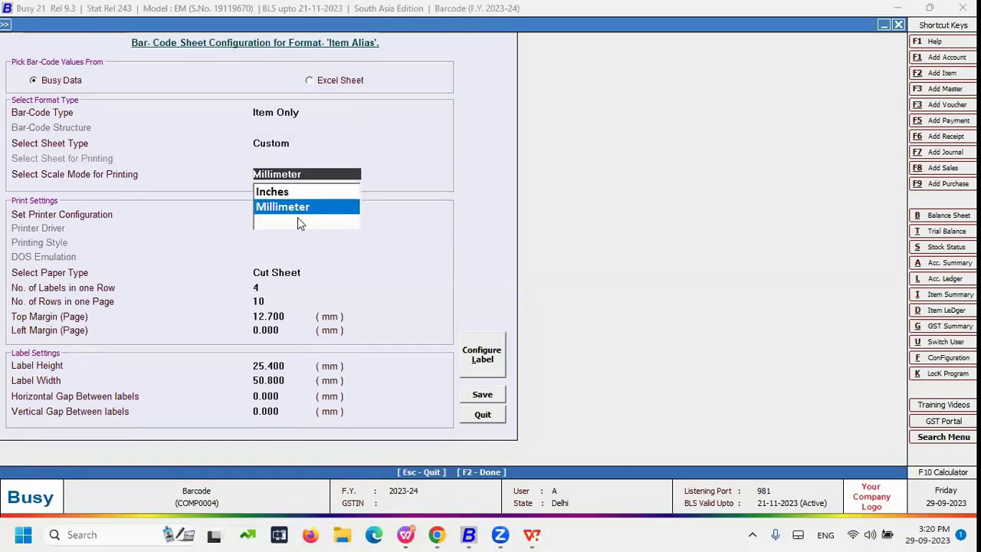
{"action": "left_click", "coordinate": [299, 205]}
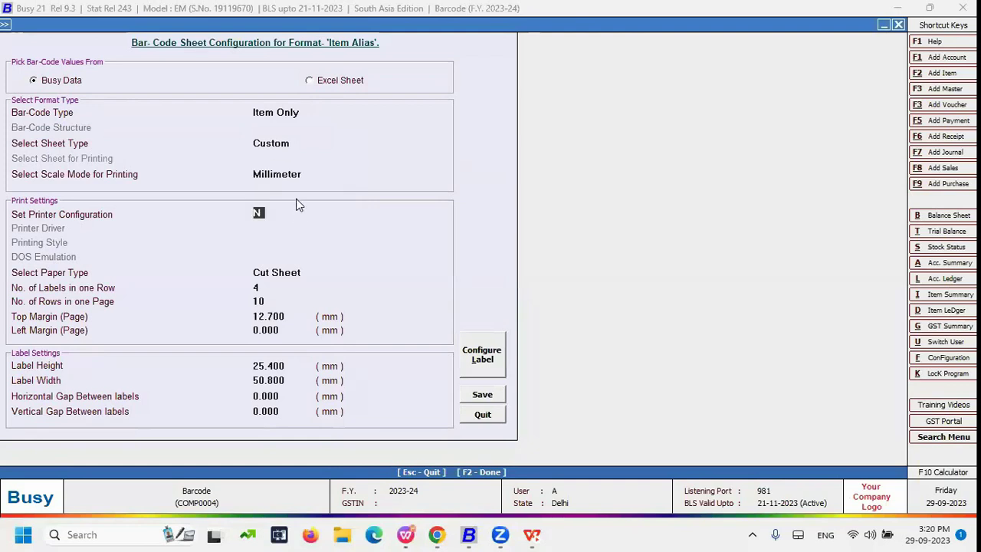
Change the sheet type to Predefined and browse the predefined sheet list
{"action": "left_click", "coordinate": [299, 145]}
{"action": "left_click", "coordinate": [287, 143]}
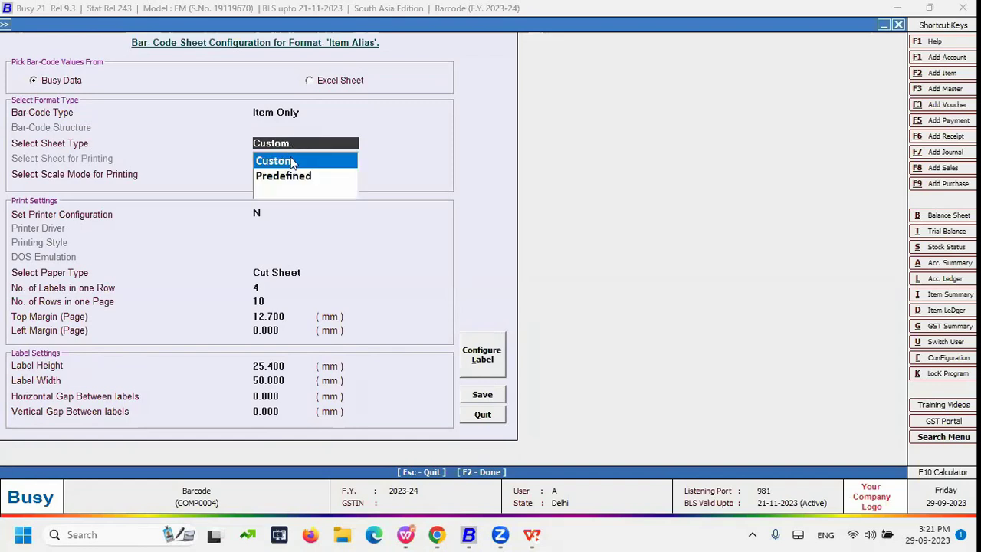
{"action": "left_click", "coordinate": [281, 183]}
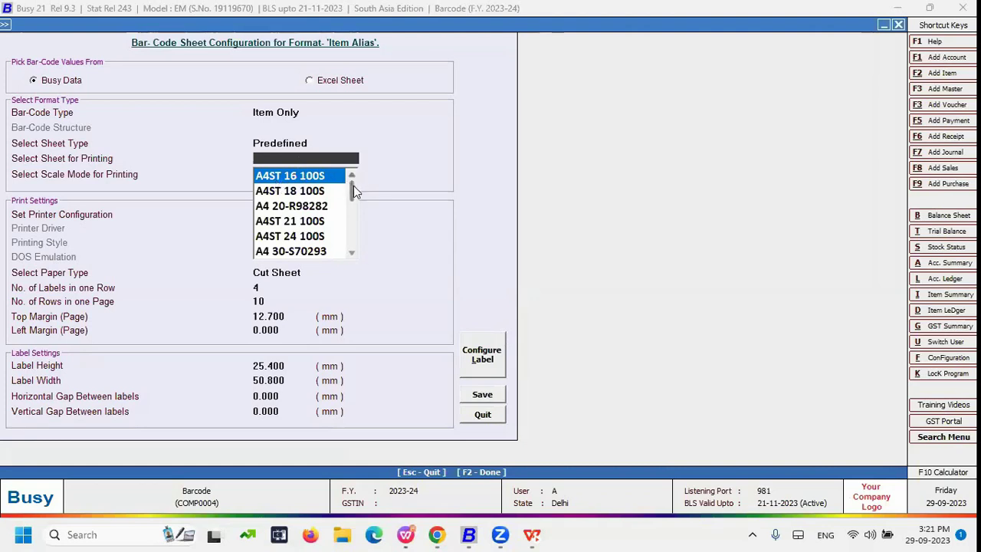
{"action": "mouse_move", "coordinate": [351, 181]}
{"action": "left_mouse_down"}
{"action": "mouse_move", "coordinate": [350, 241]}
{"action": "mouse_move", "coordinate": [351, 185]}
{"action": "left_mouse_up"}
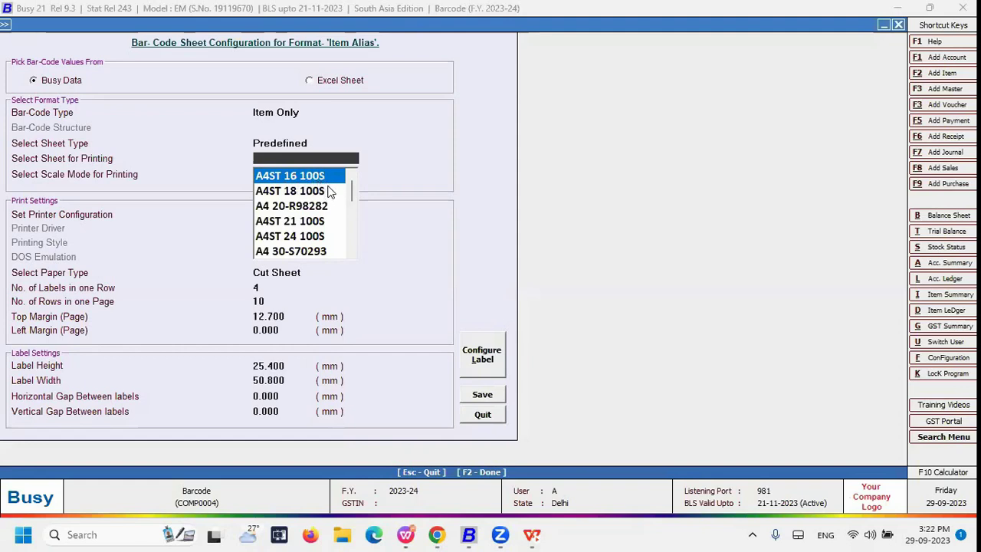
Select the predefined A4ST 24 100S label sheet
{"action": "left_click", "coordinate": [309, 182]}
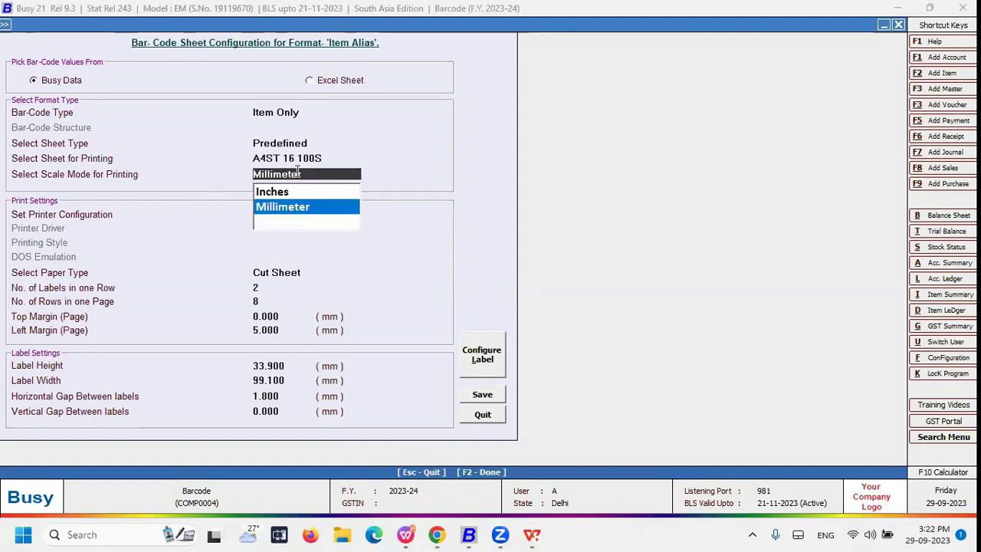
{"action": "left_click", "coordinate": [331, 155]}
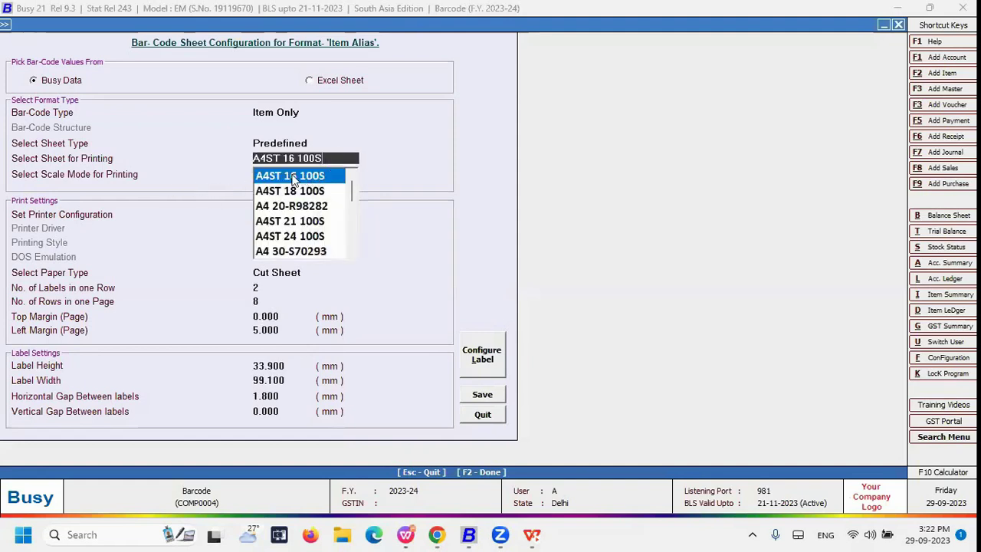
{"action": "left_click", "coordinate": [296, 236]}
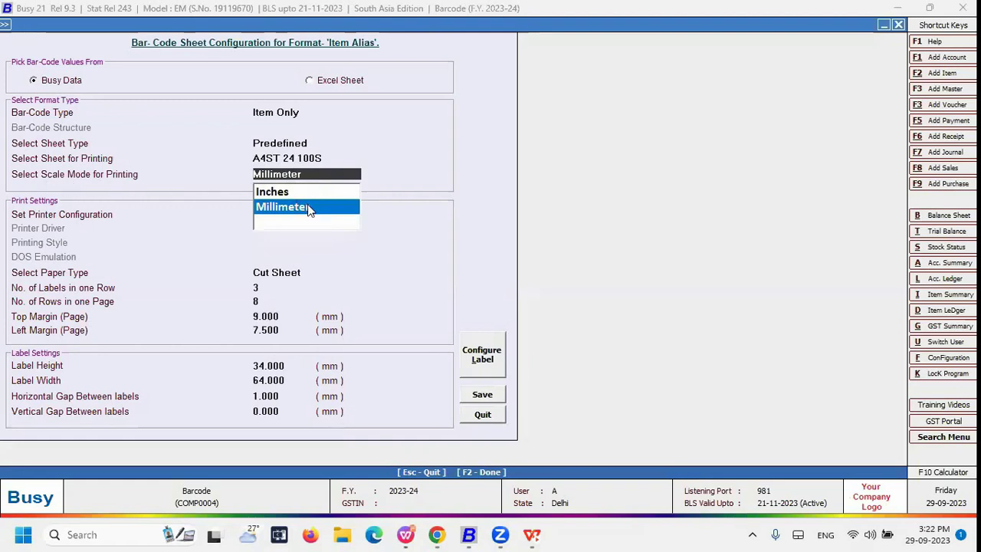
Keep the Millimeter scale without inch conversion and set Printer Configuration to N
{"action": "left_click", "coordinate": [280, 193]}
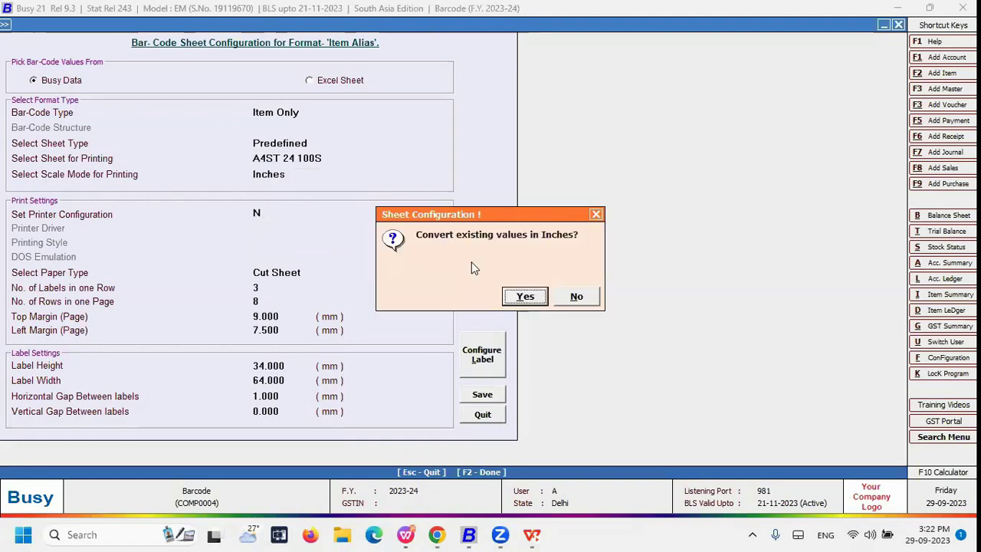
{"action": "left_click", "coordinate": [573, 298]}
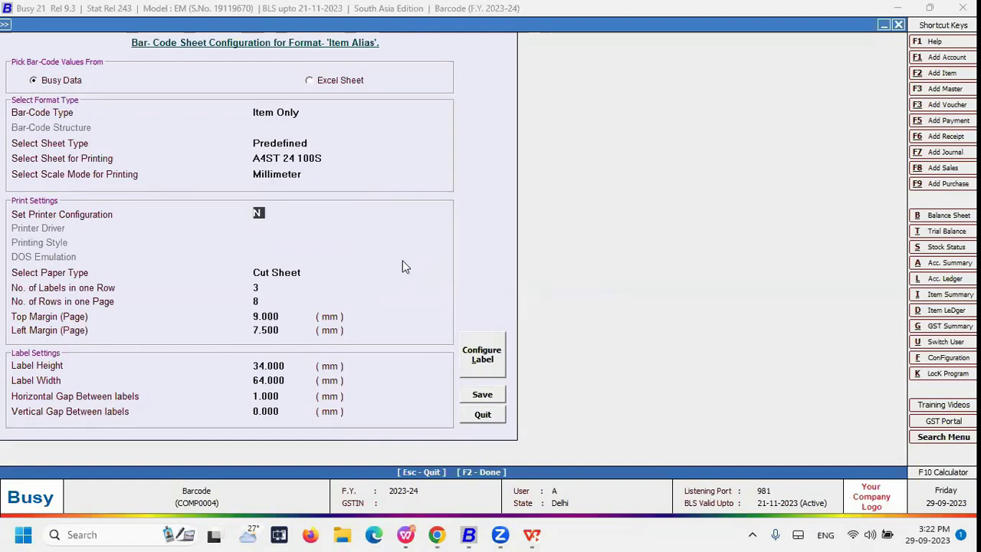
{"action": "left_click", "coordinate": [289, 184]}
{"action": "left_click", "coordinate": [299, 207]}
{"action": "type", "text": "Y"}
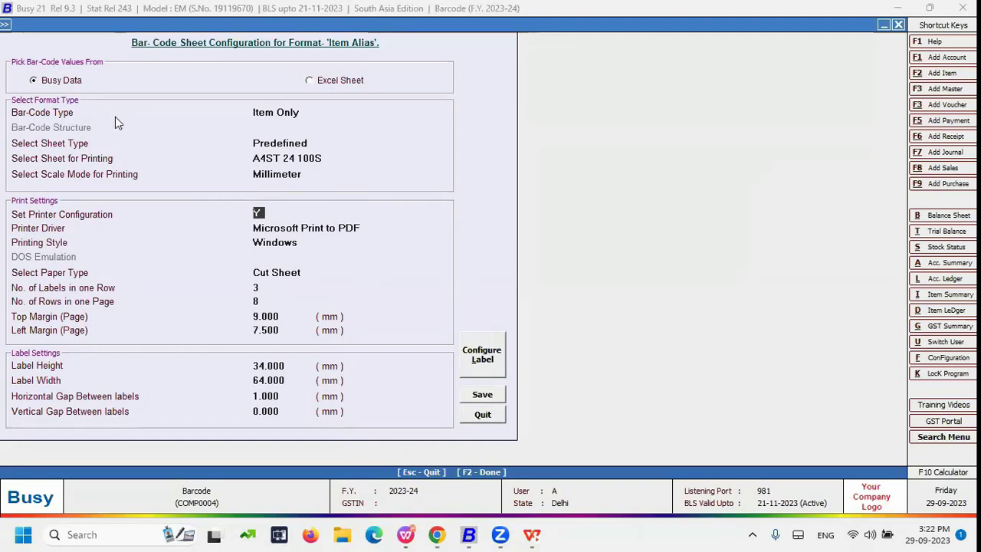
{"action": "key", "text": "n"}
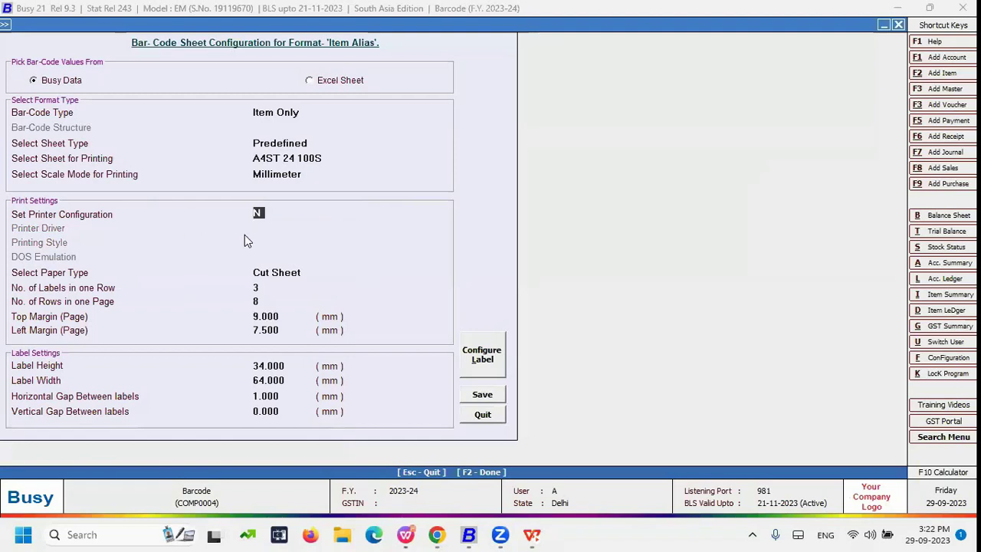
{"action": "left_click", "coordinate": [287, 276]}
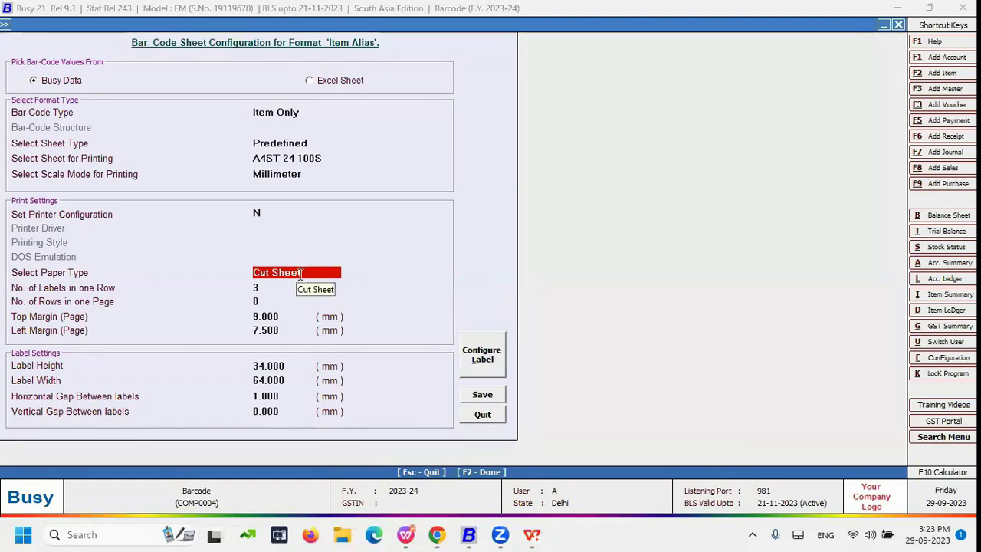
{"action": "left_click", "coordinate": [259, 288]}
{"action": "left_click", "coordinate": [576, 292]}
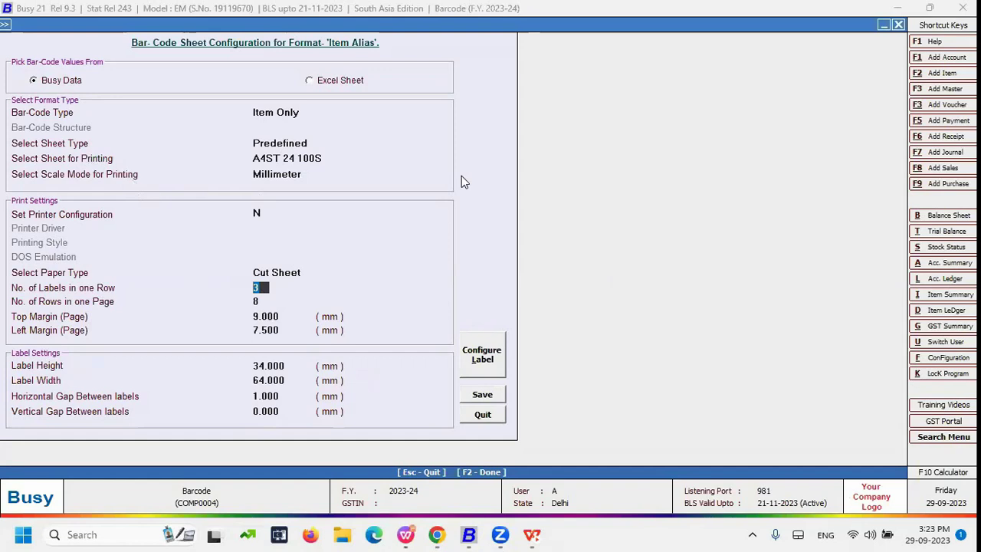
{"action": "left_click", "coordinate": [266, 301]}
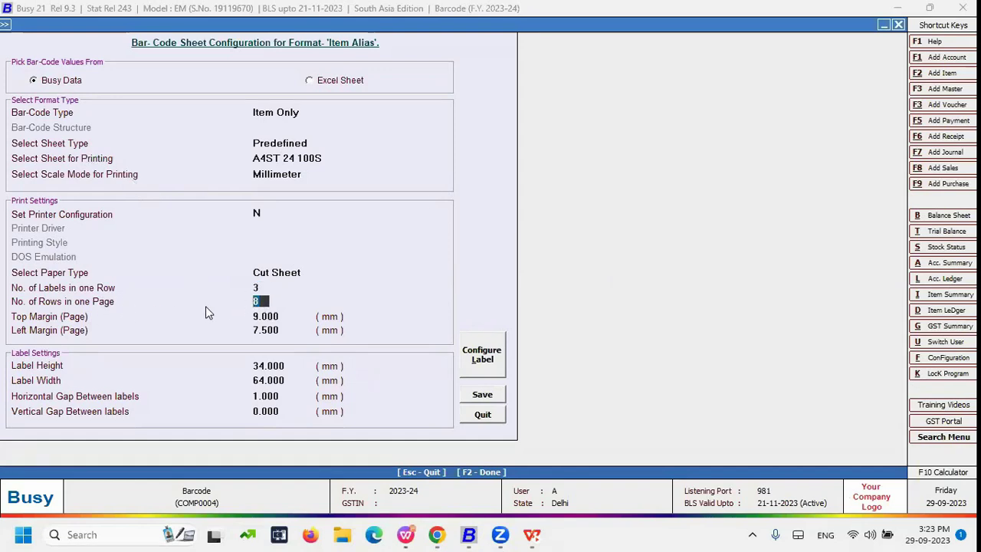
{"action": "left_click", "coordinate": [258, 288]}
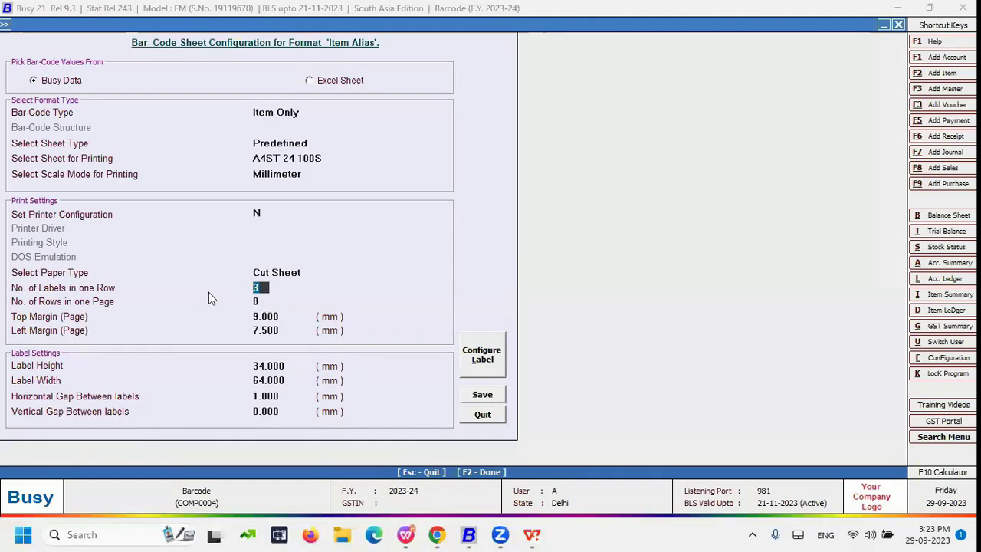
{"action": "left_click", "coordinate": [264, 299]}
{"action": "key", "text": "Up"}
{"action": "left_click", "coordinate": [255, 301]}
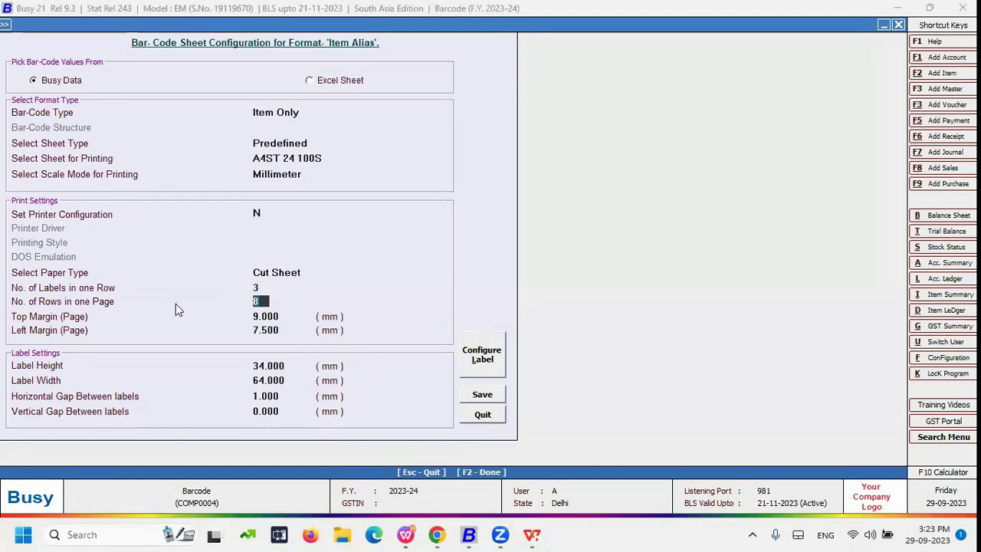
{"action": "left_click", "coordinate": [322, 158]}
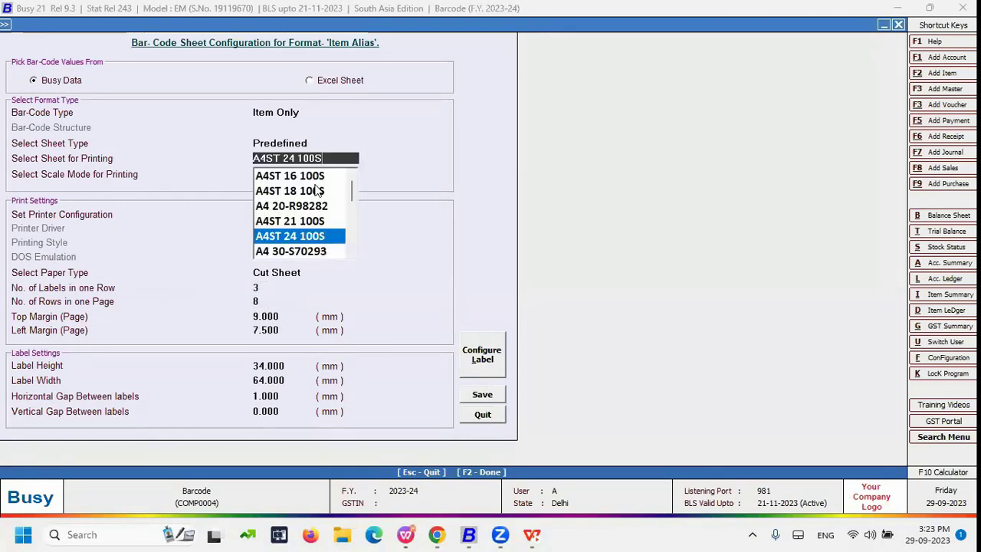
{"action": "left_click", "coordinate": [290, 237]}
{"action": "key", "text": "Return"}
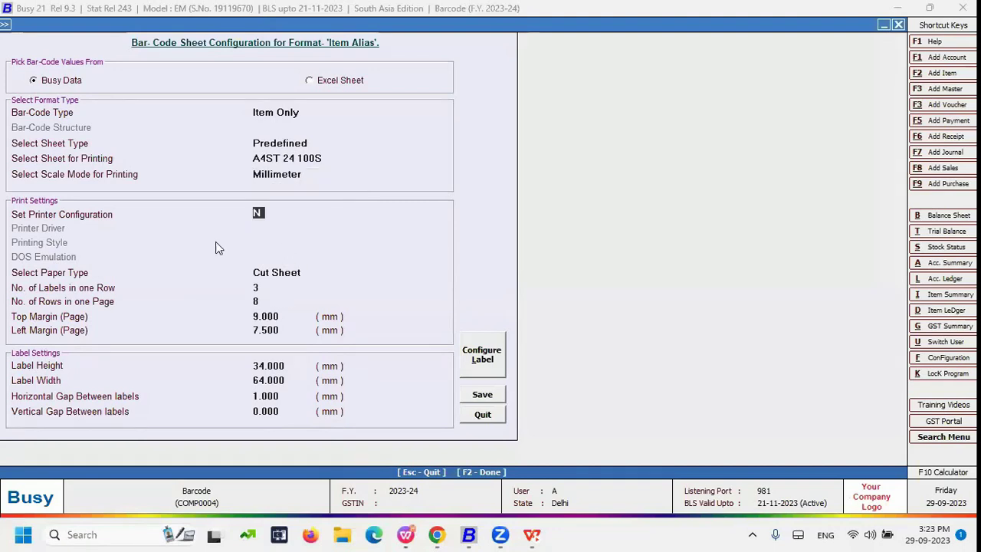
{"action": "left_click", "coordinate": [289, 301]}
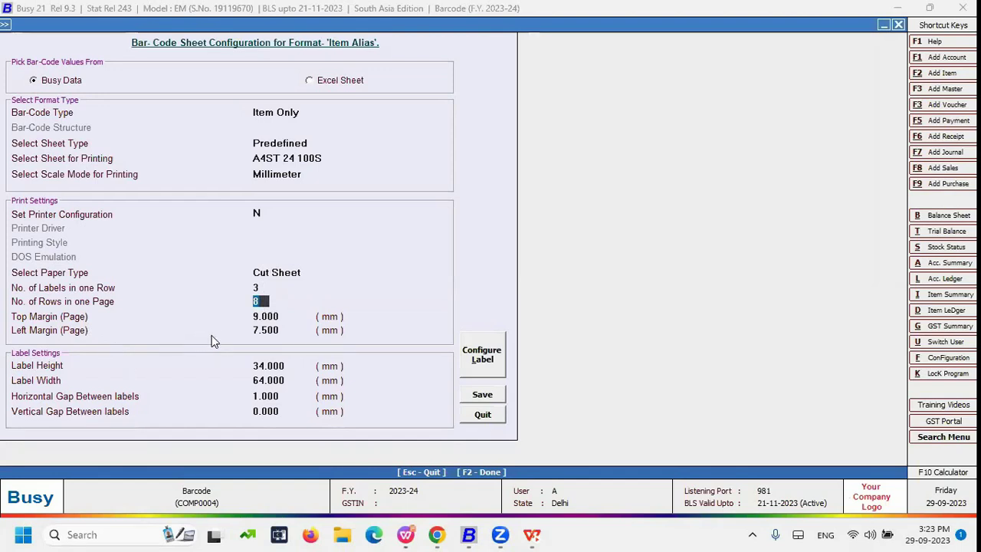
{"action": "left_click", "coordinate": [280, 319]}
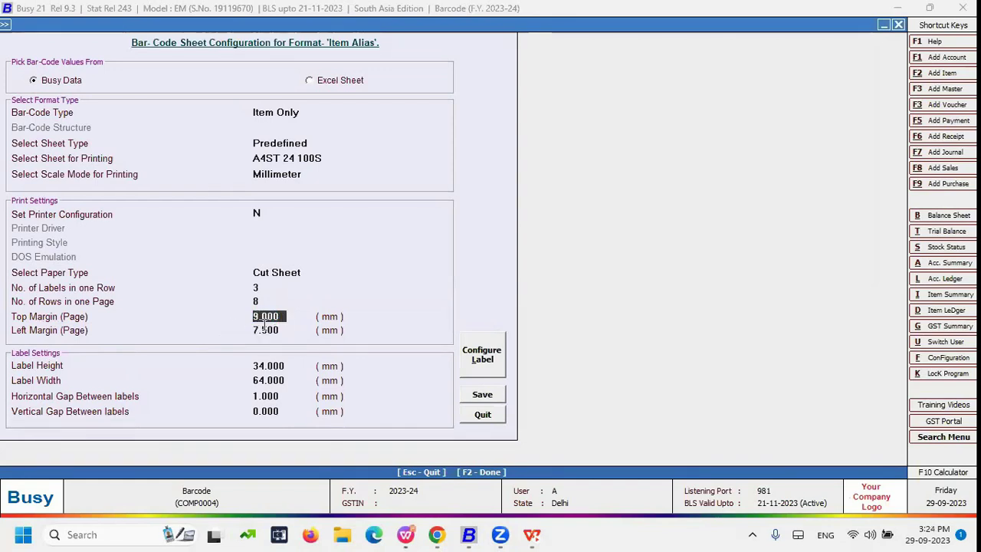
Set Select Sheet Type to Custom with Millimeter scale, reviewing Label Height and Label Width
{"action": "left_click", "coordinate": [268, 366]}
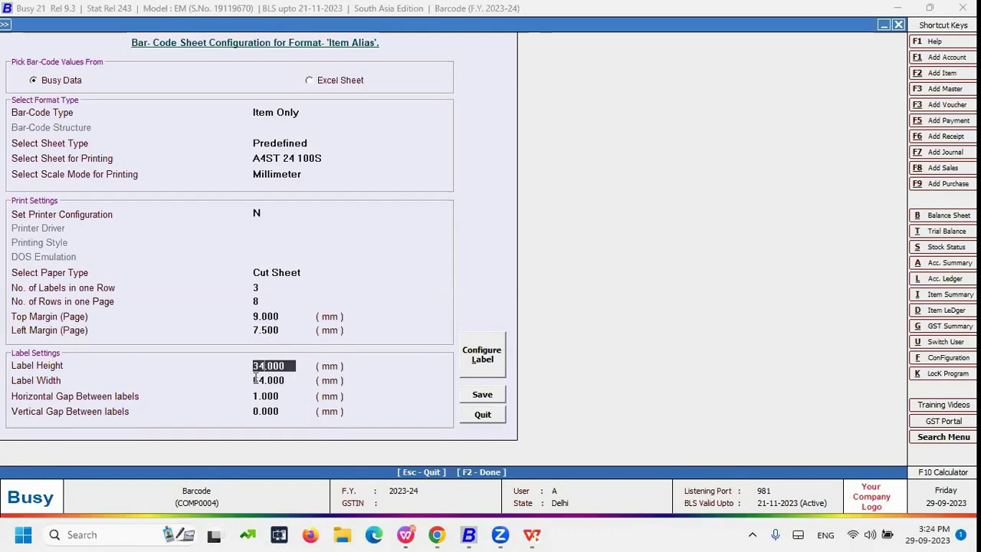
{"action": "left_click", "coordinate": [261, 381]}
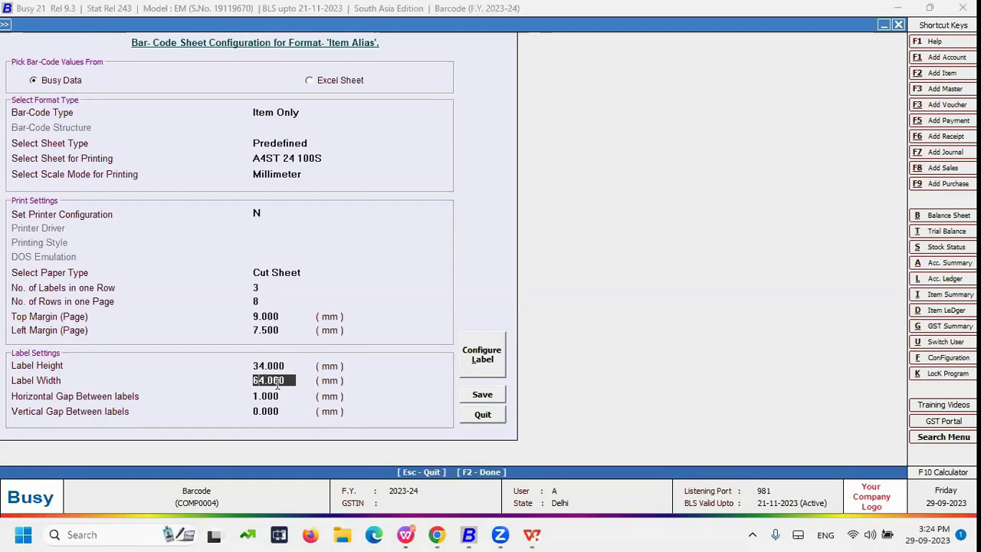
{"action": "left_click", "coordinate": [288, 145]}
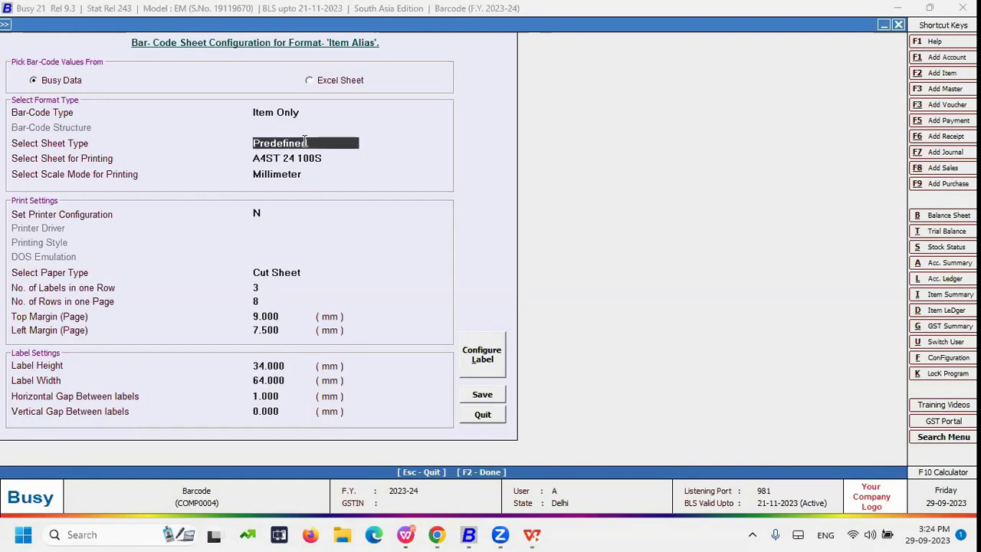
{"action": "left_click", "coordinate": [307, 143]}
{"action": "left_click", "coordinate": [279, 162]}
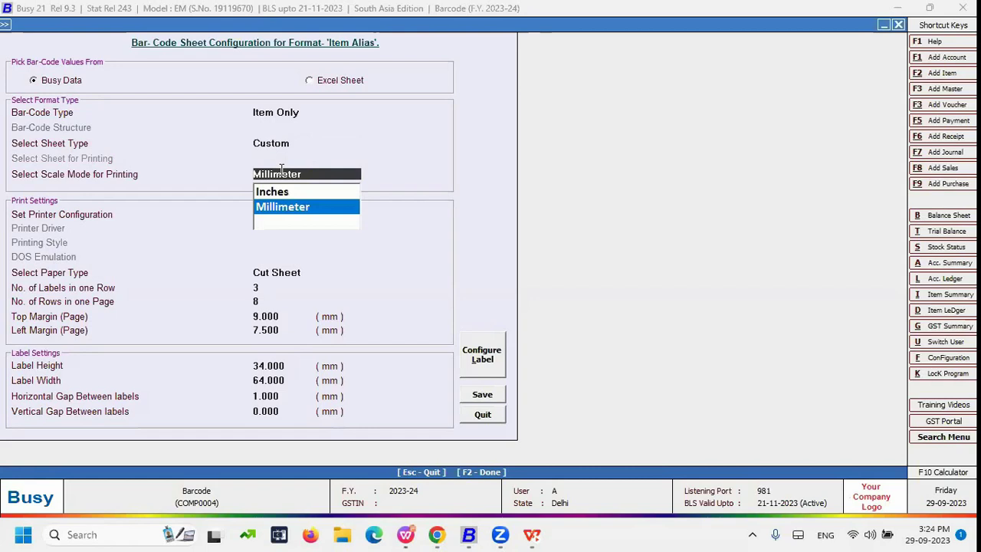
{"action": "left_click", "coordinate": [283, 207]}
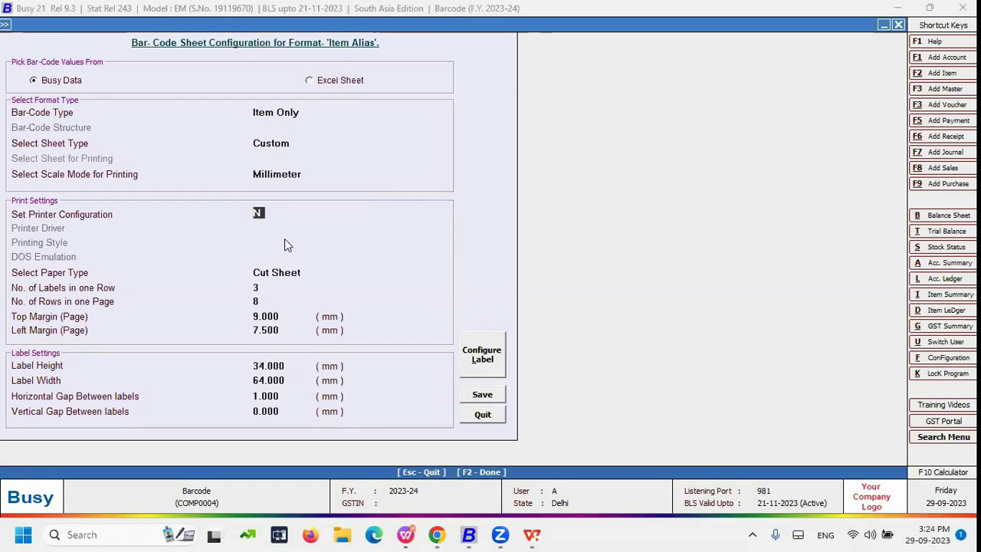
{"action": "left_click", "coordinate": [291, 366]}
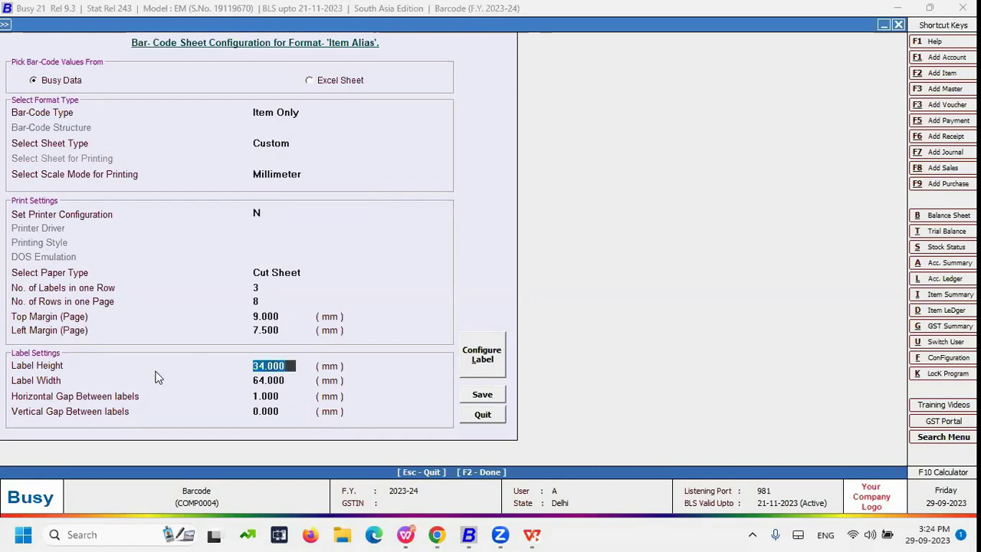
{"action": "left_click", "coordinate": [280, 381]}
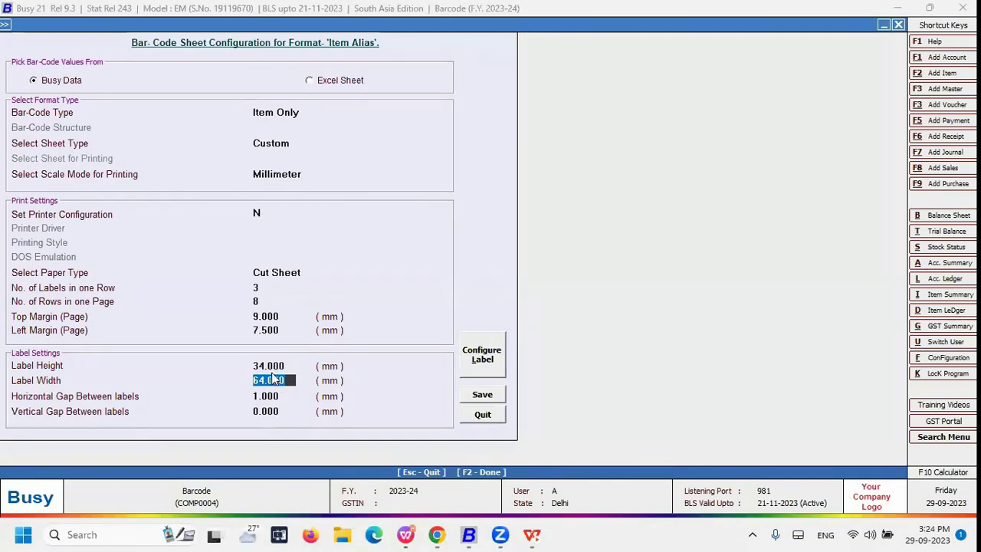
{"action": "key", "text": "Up"}
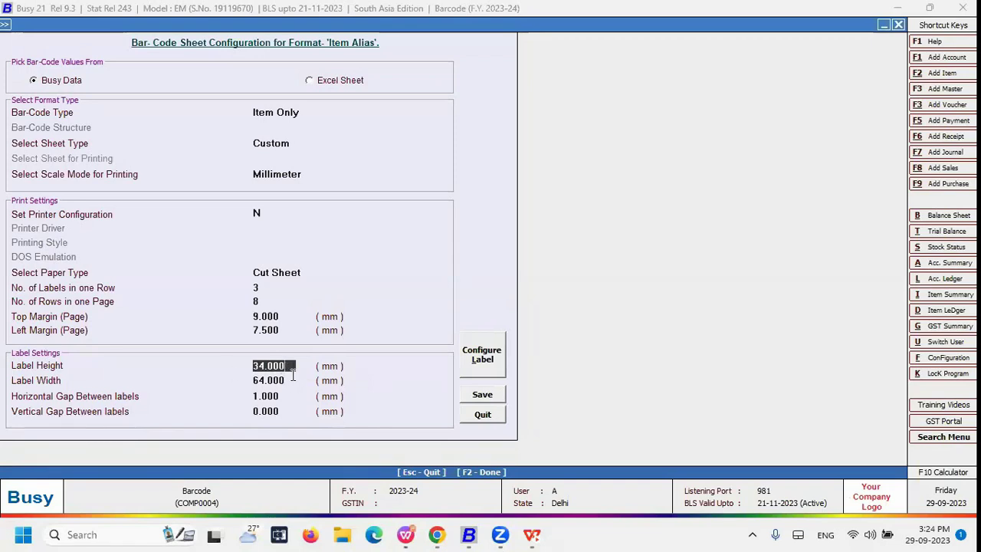
{"action": "key", "text": "Return"}
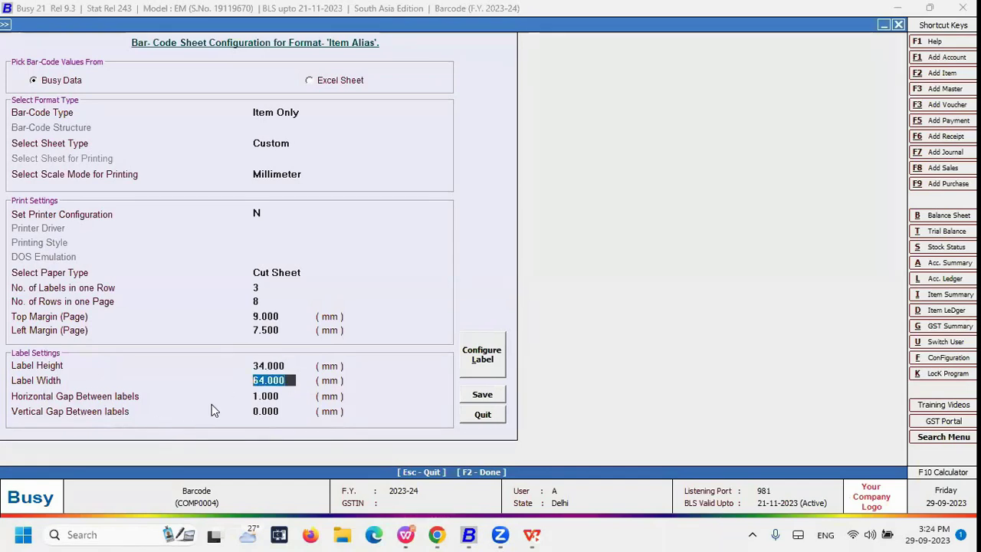
{"action": "left_click", "coordinate": [290, 144]}
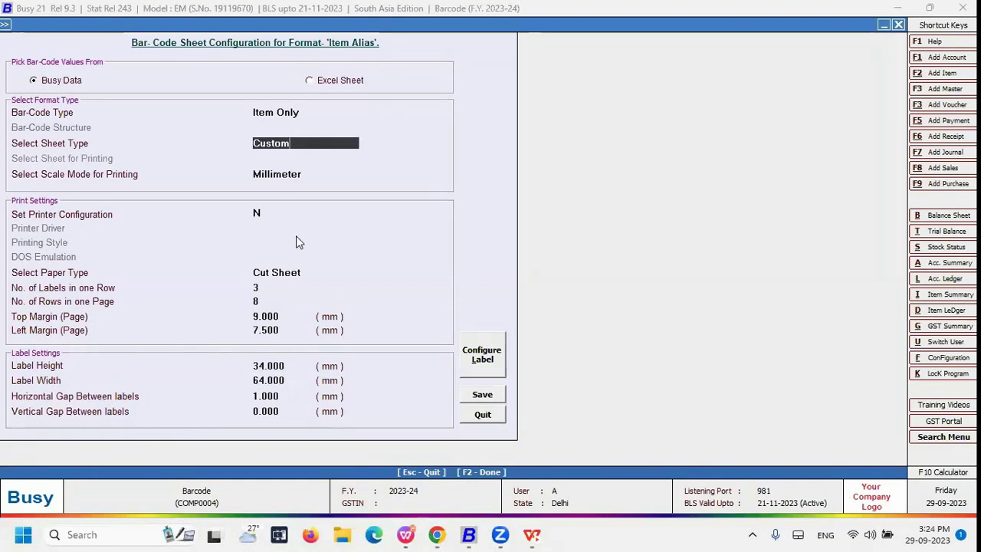
Review the Horizontal Gap, Vertical Gap and Label Height values of the Custom sheet
{"action": "key", "text": "space"}
{"action": "key", "text": "Return"}
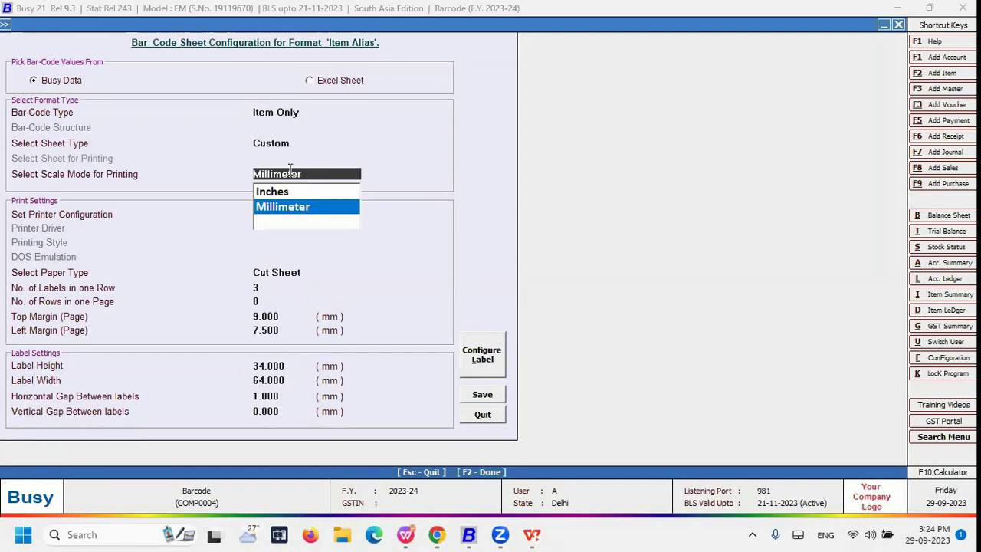
{"action": "key", "text": "Return"}
{"action": "key", "text": "Return"}
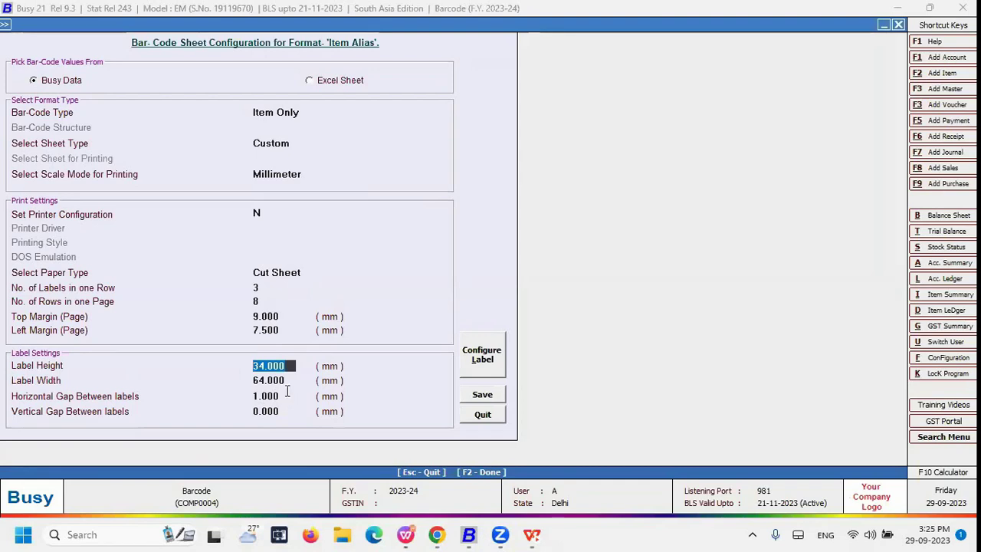
{"action": "left_click", "coordinate": [126, 402]}
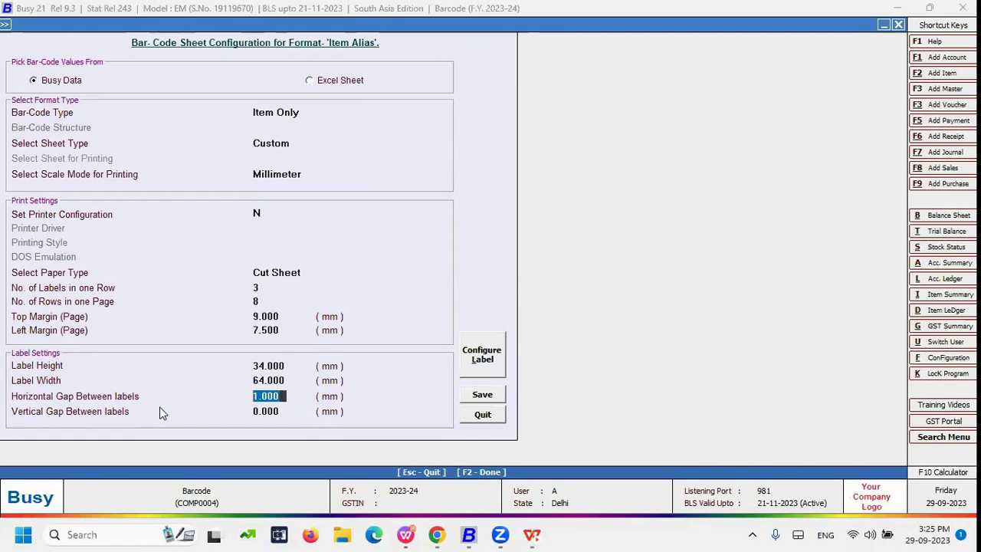
{"action": "left_click", "coordinate": [301, 152]}
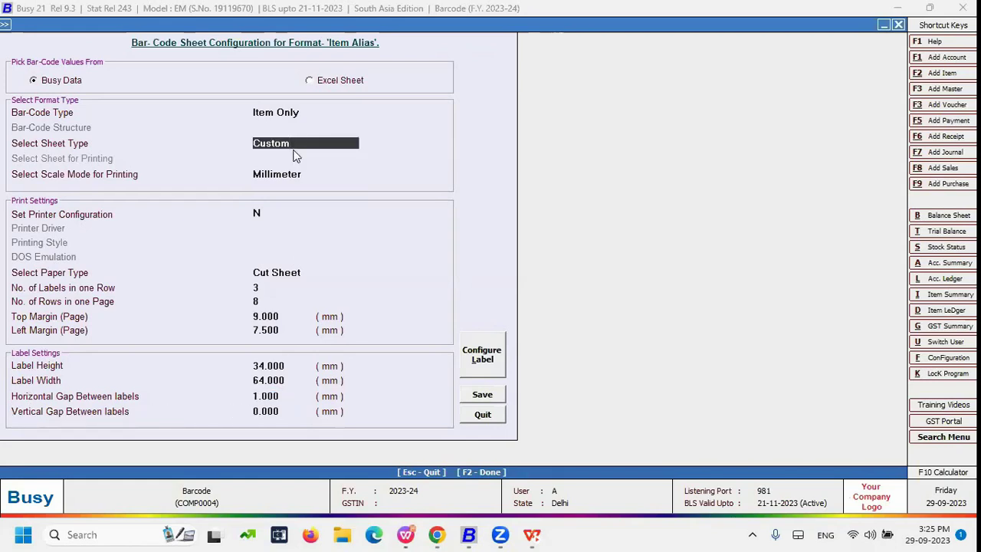
{"action": "key", "text": "Escape"}
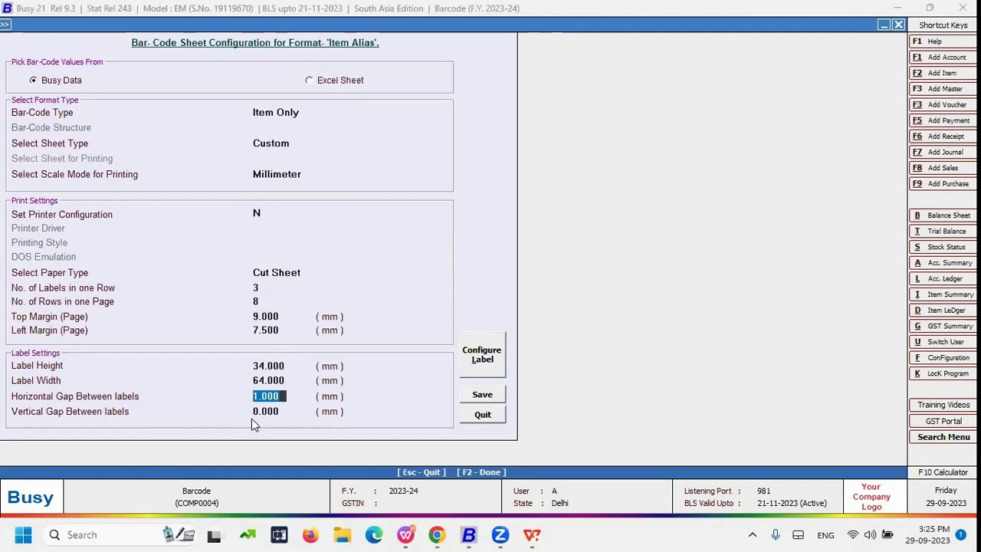
{"action": "key", "text": "Return"}
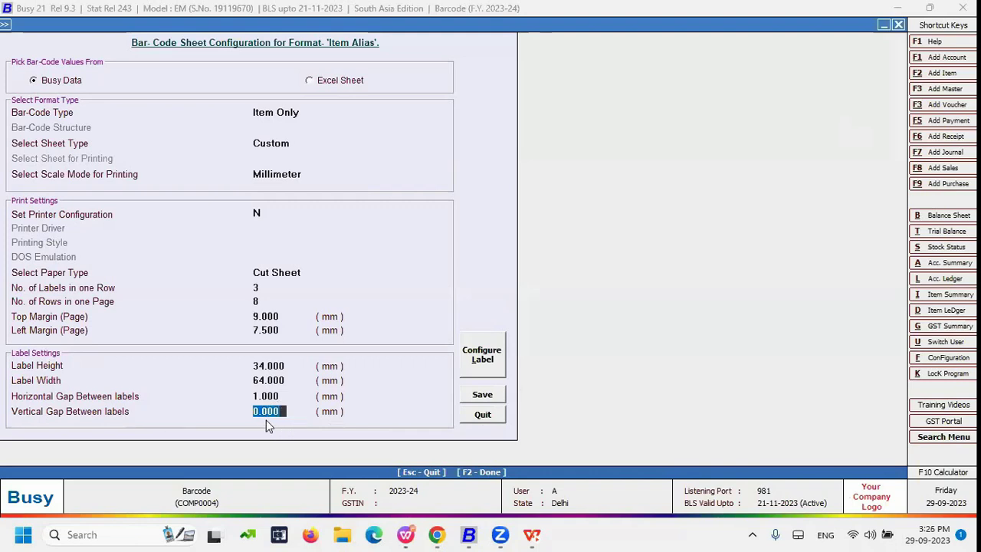
{"action": "key", "text": "Up"}
{"action": "key", "text": "Up"}
{"action": "key", "text": "Up"}
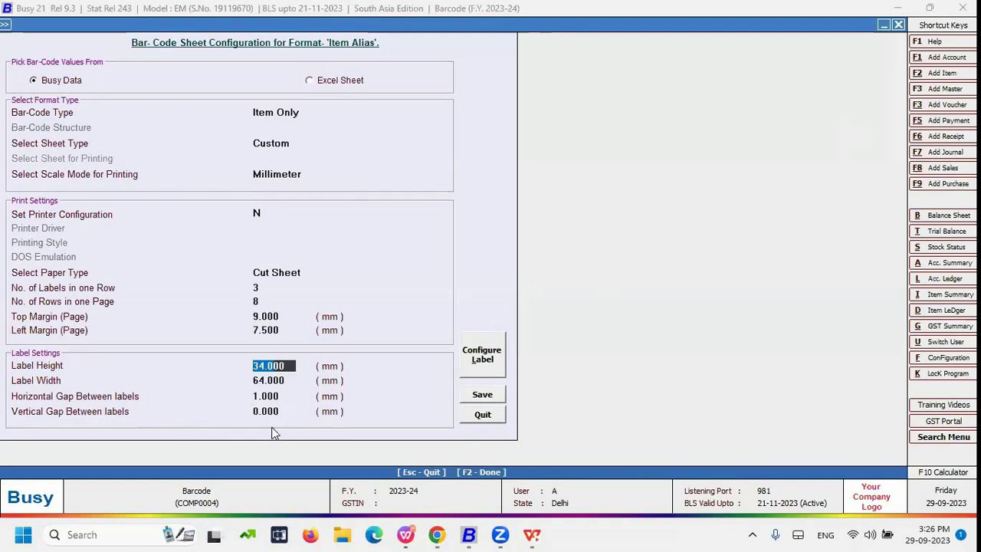
Set the sheet type back to Predefined A4ST 24 100S in millimetres and leave the screen
{"action": "left_click", "coordinate": [291, 144]}
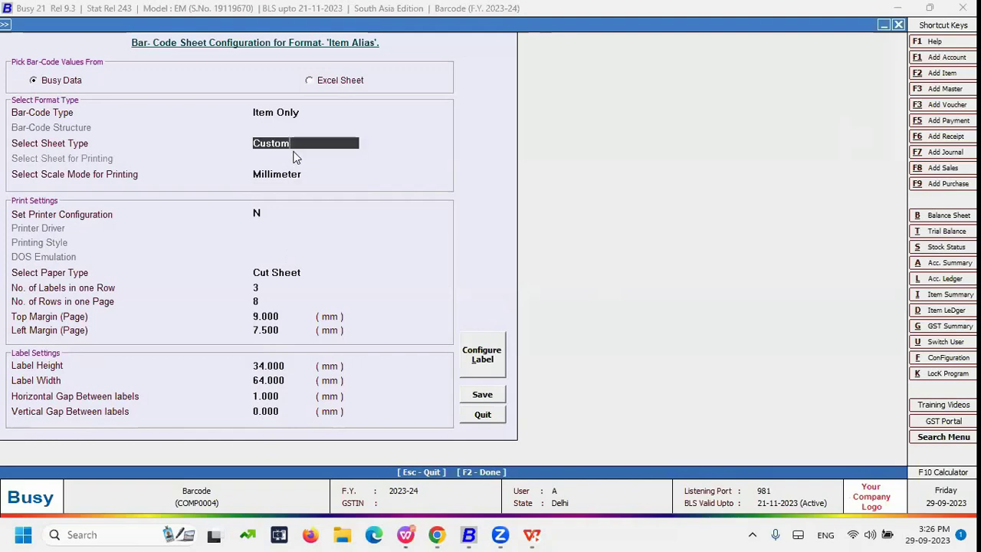
{"action": "left_click", "coordinate": [295, 175]}
{"action": "left_click", "coordinate": [285, 239]}
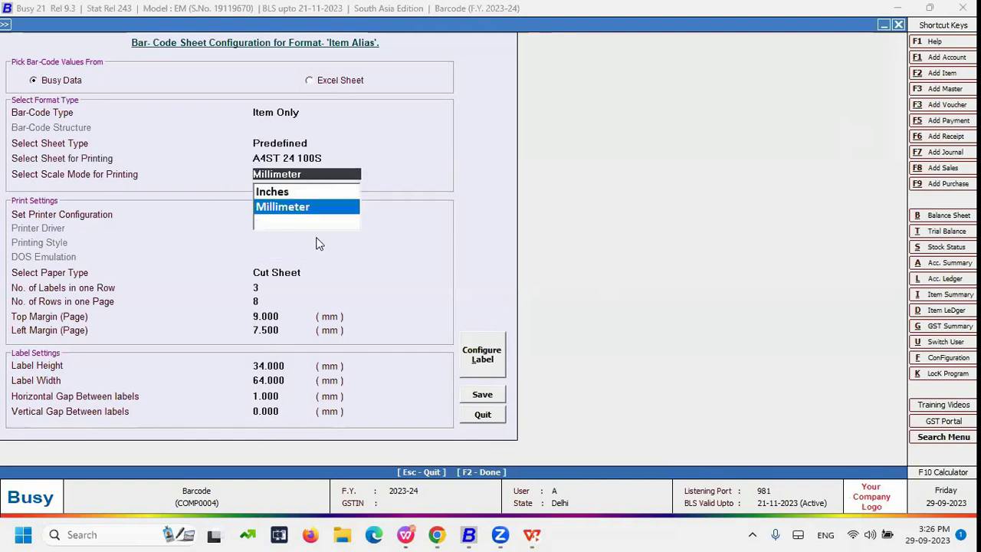
{"action": "key", "text": "Return"}
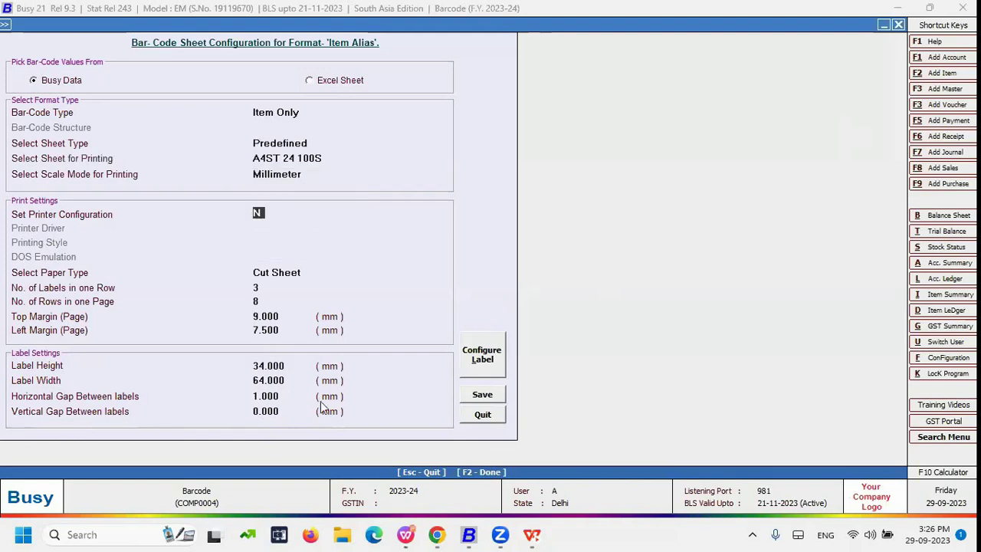
{"action": "left_click", "coordinate": [483, 415]}
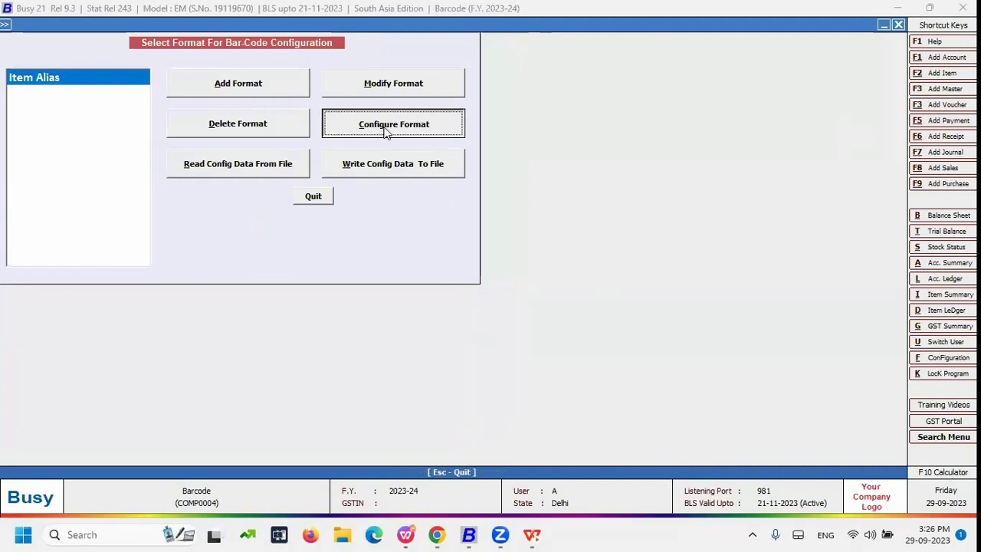
Reopen Configure Format for Item Alias and enter Configure Label to show its 25.4 × 50.8 mm layout
{"action": "left_click", "coordinate": [349, 130]}
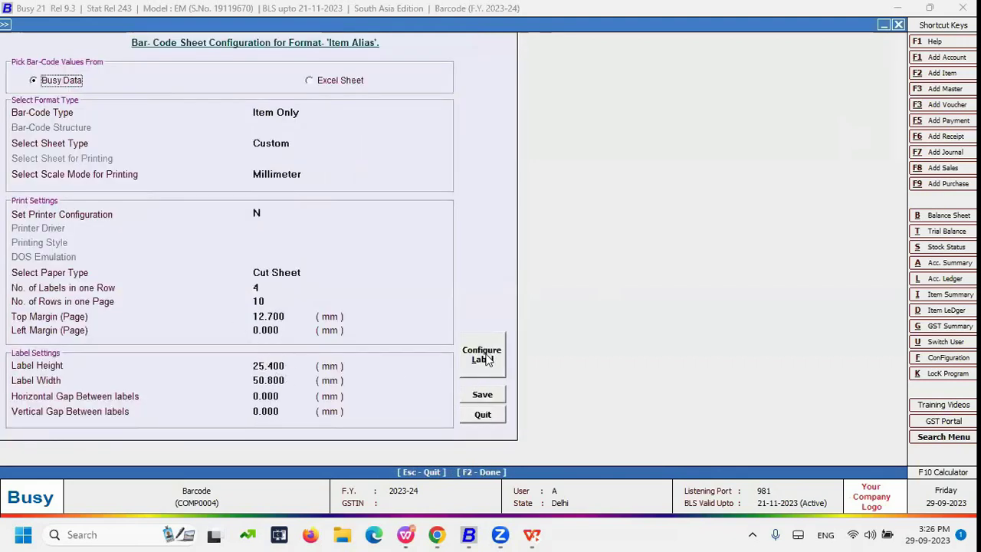
{"action": "left_click", "coordinate": [492, 363]}
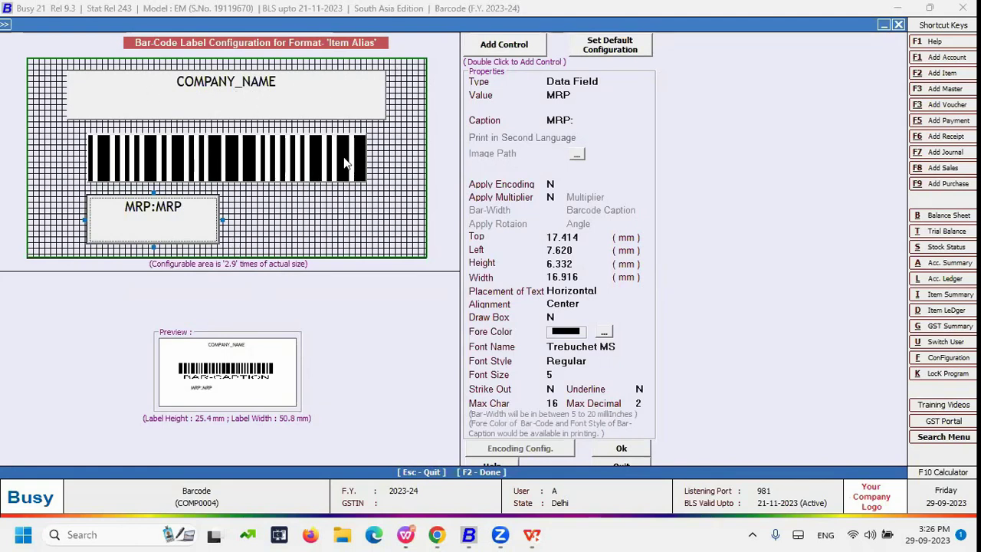
Add a Plain Text box beside MRP:MRP and size it to about 14.4 × 5.7 mm
{"action": "left_click", "coordinate": [513, 52]}
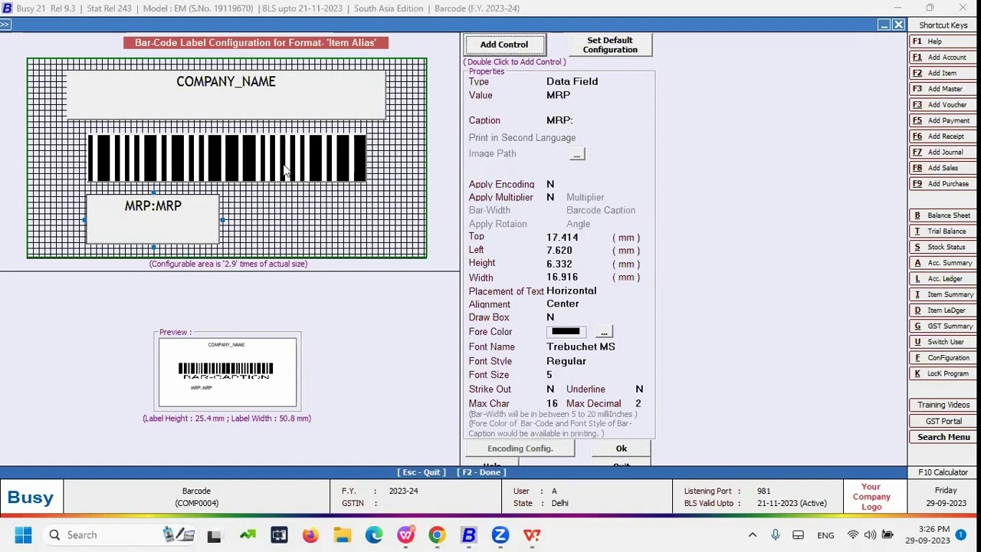
{"action": "double_click", "coordinate": [497, 49]}
{"action": "left_click_drag", "start_coordinate": [107, 153], "coordinate": [252, 219]}
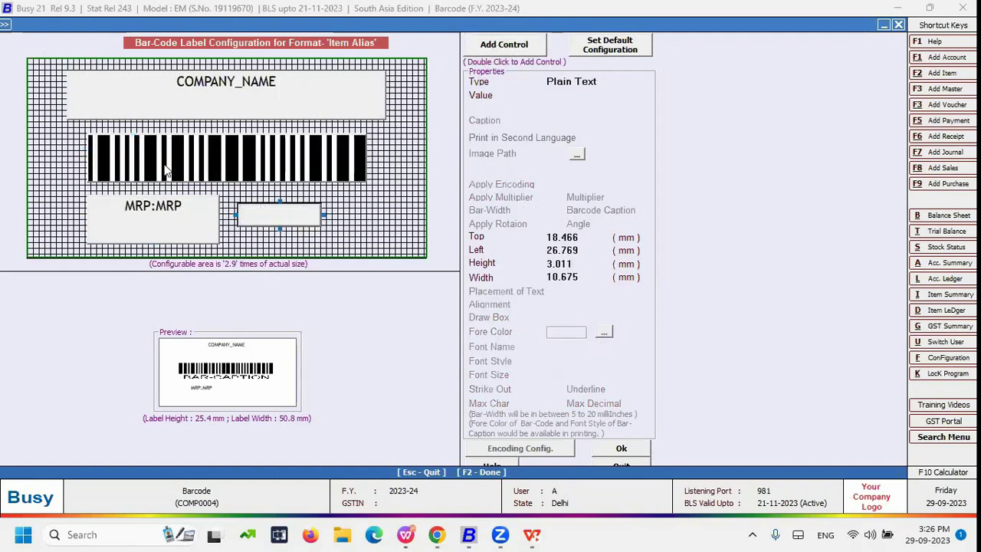
{"action": "key", "text": "Up"}
{"action": "key", "text": "Left"}
{"action": "key", "text": "Down"}
{"action": "key", "text": "Right"}
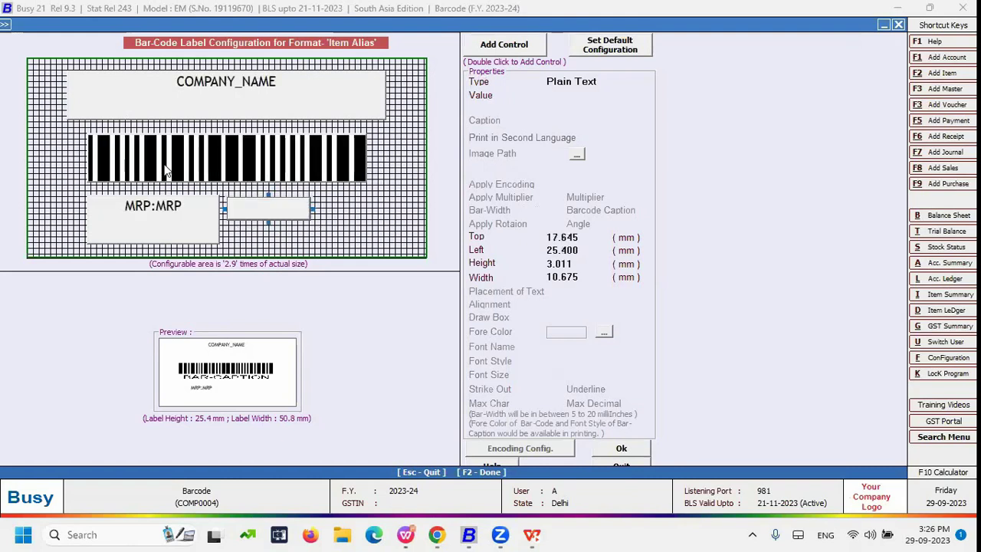
{"action": "key", "text": "shift+Right"}
{"action": "key", "text": "shift+Right"}
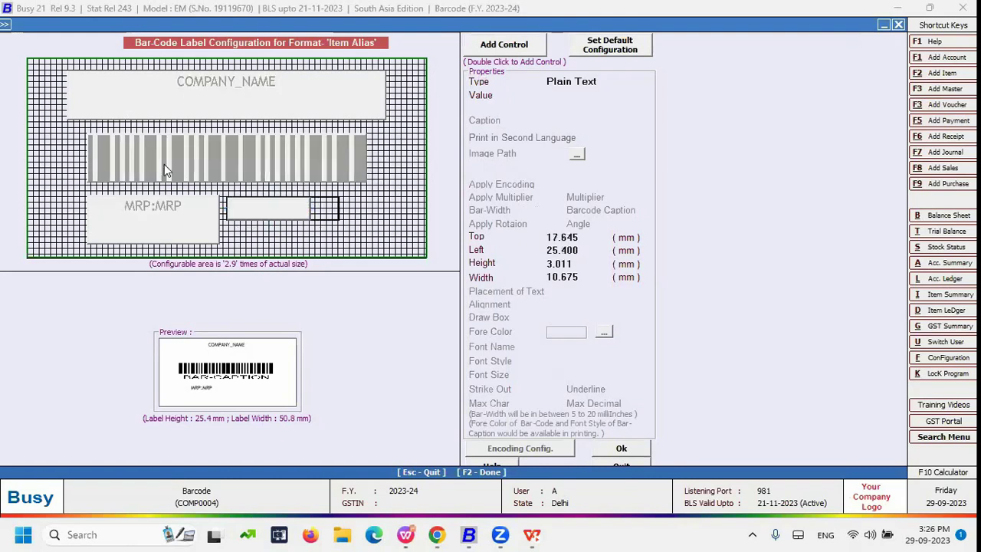
{"action": "key", "text": "shift+Down"}
{"action": "key", "text": "shift+Down"}
{"action": "key", "text": "shift+Down"}
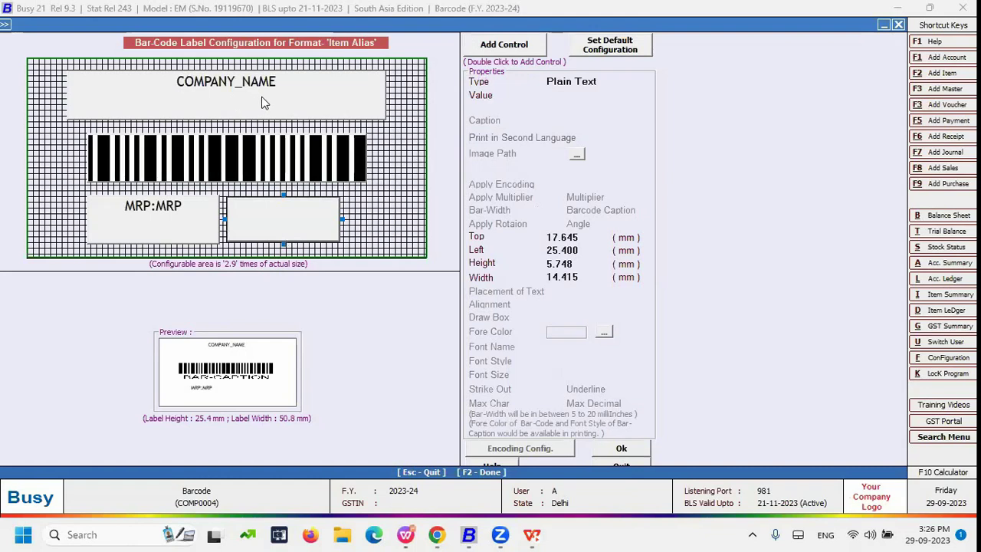
Move the COMPANY_NAME field toward the label's top-left, dismissing the outside-grid warning
{"action": "left_click", "coordinate": [300, 95]}
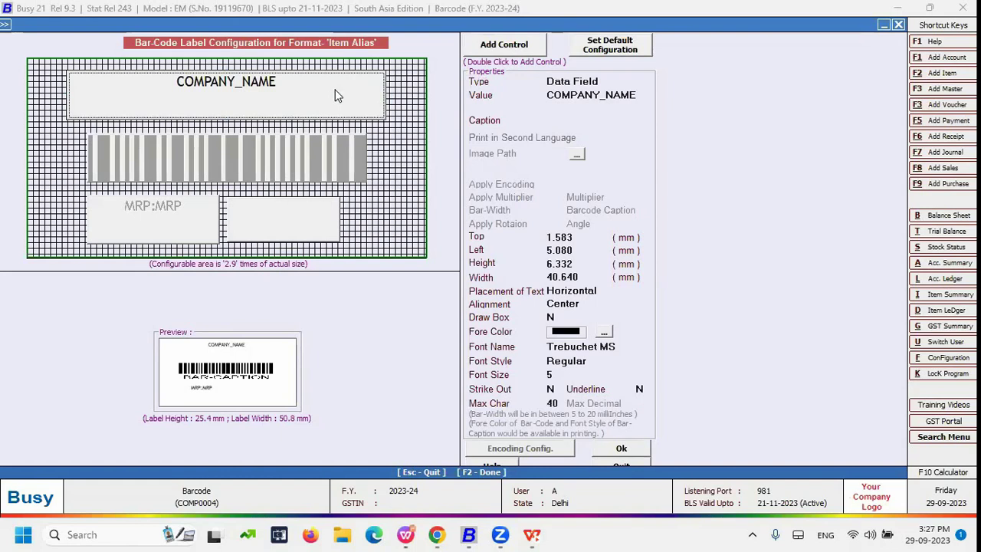
{"action": "left_click_drag", "start_coordinate": [335, 96], "coordinate": [374, 90]}
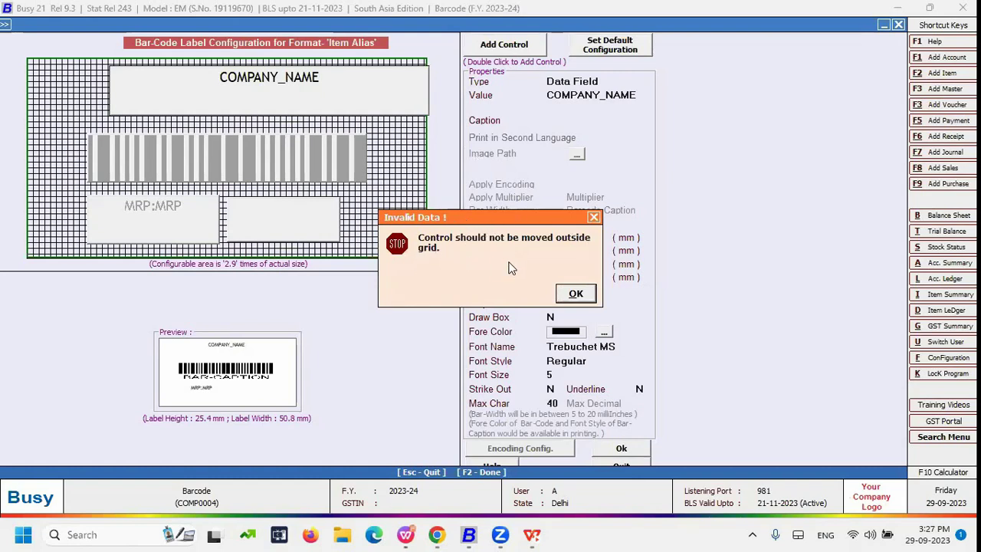
{"action": "left_click", "coordinate": [575, 293]}
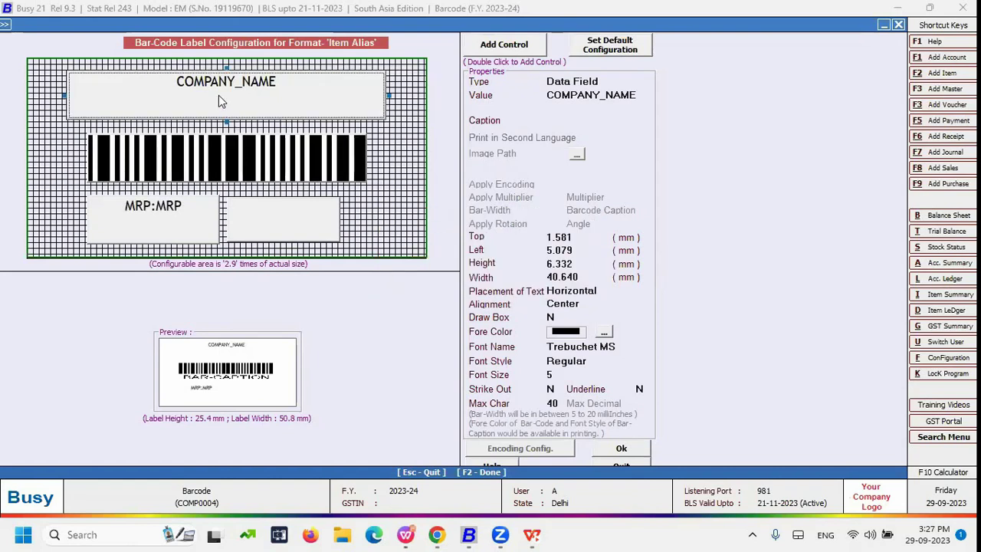
{"action": "left_click_drag", "start_coordinate": [214, 99], "coordinate": [187, 89]}
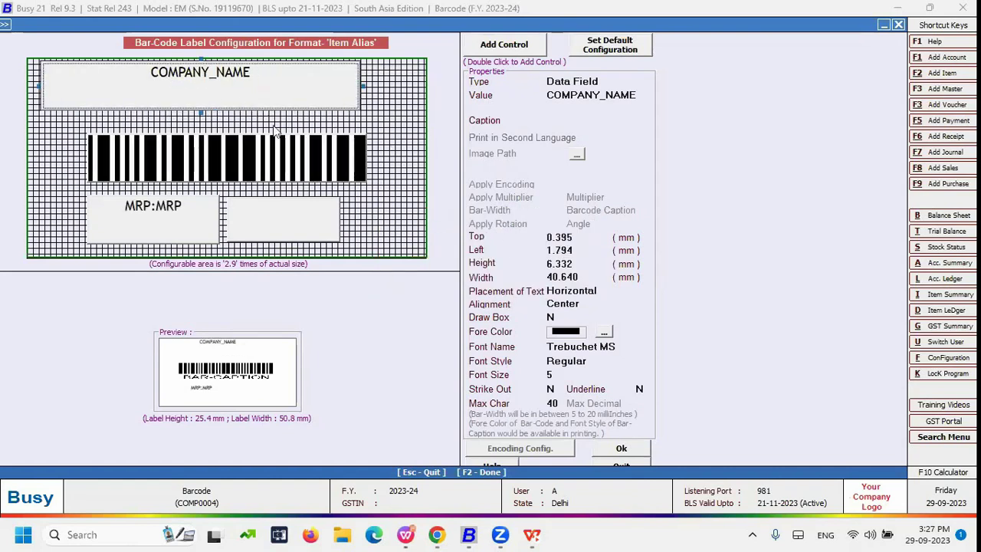
{"action": "left_click", "coordinate": [575, 237]}
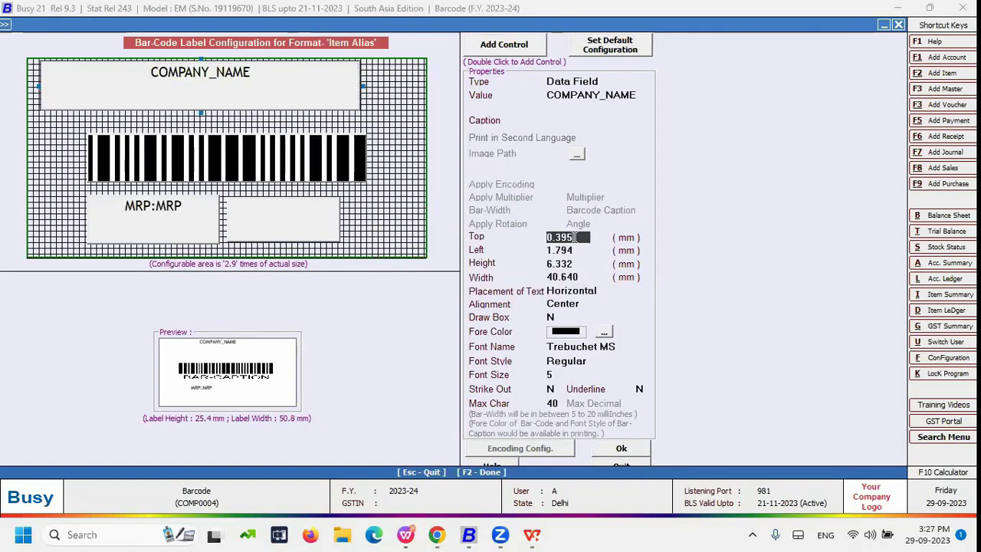
{"action": "left_click", "coordinate": [245, 98]}
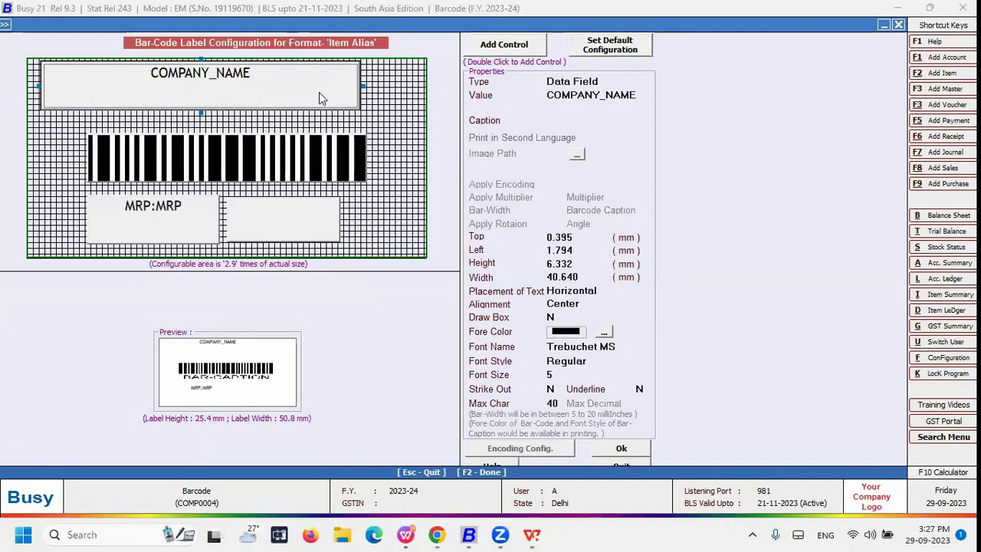
Widen COMPANY_NAME to 44.864 mm and set its top offset to 0.250 mm
{"action": "left_click_drag", "start_coordinate": [362, 85], "coordinate": [394, 79]}
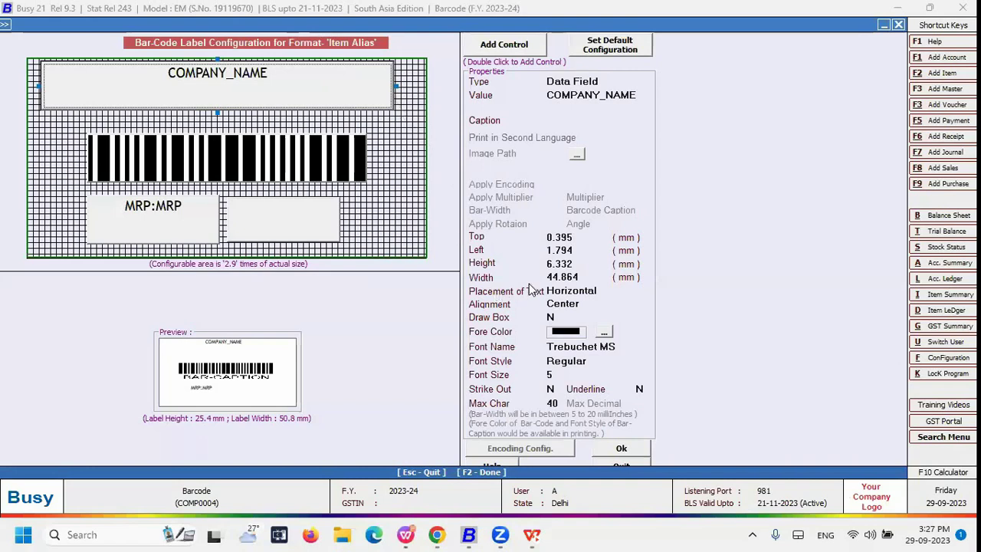
{"action": "left_click", "coordinate": [578, 237]}
{"action": "left_click", "coordinate": [576, 238]}
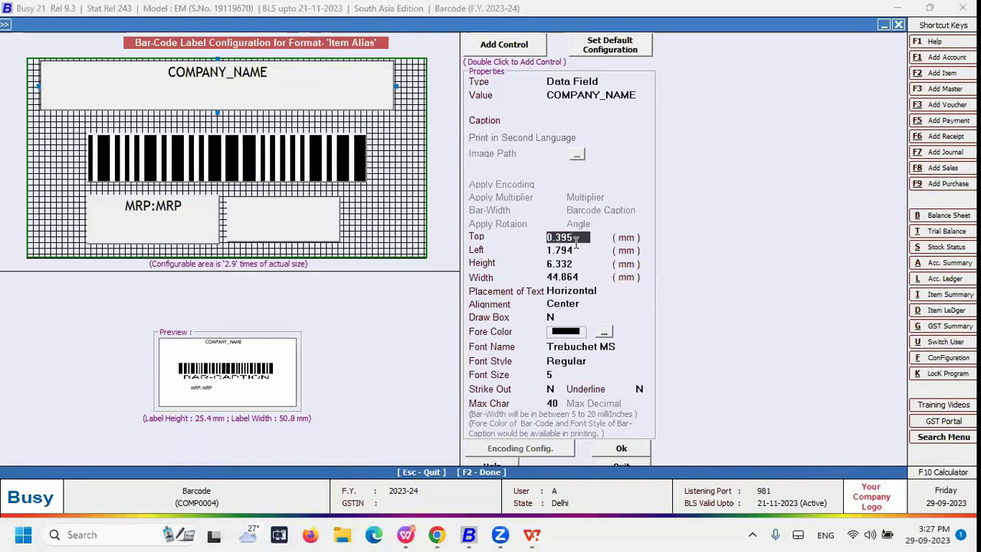
{"action": "left_click_drag", "start_coordinate": [575, 237], "coordinate": [547, 237]}
{"action": "type", "text": ".250"}
{"action": "key", "text": "Return"}
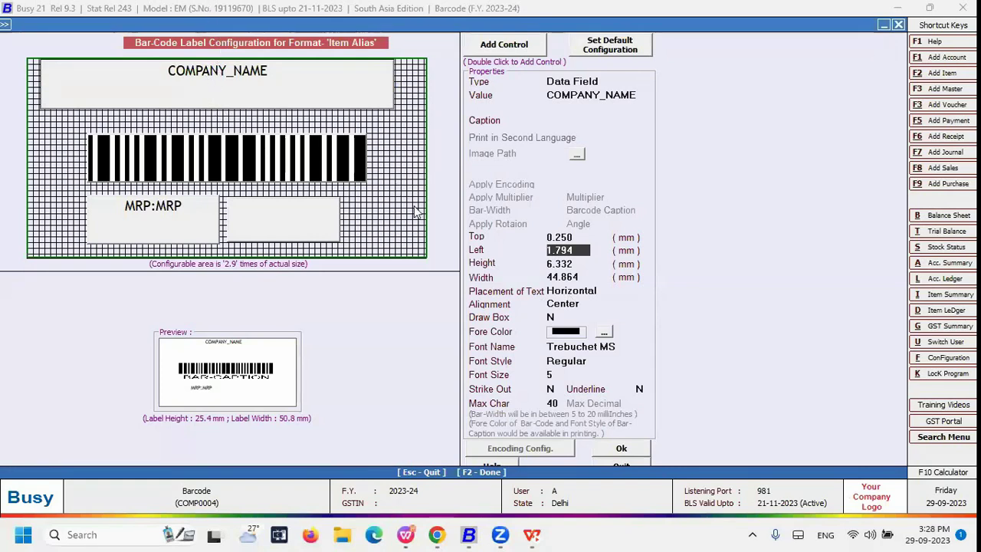
Try a 0.260 mm top offset and a 2.500 mm left offset for COMPANY_NAME
{"action": "left_click", "coordinate": [579, 236]}
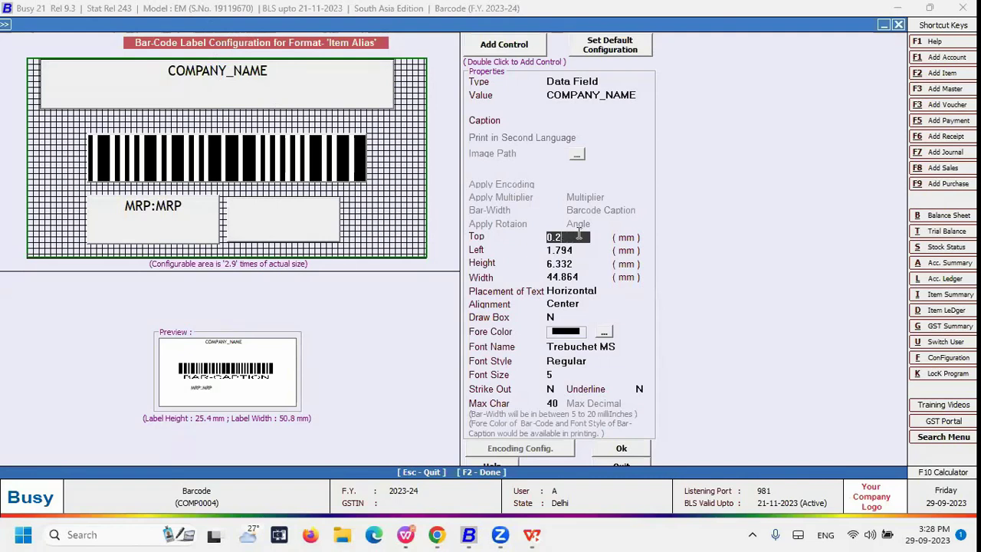
{"action": "type", "text": "0.260"}
{"action": "key", "text": "Return"}
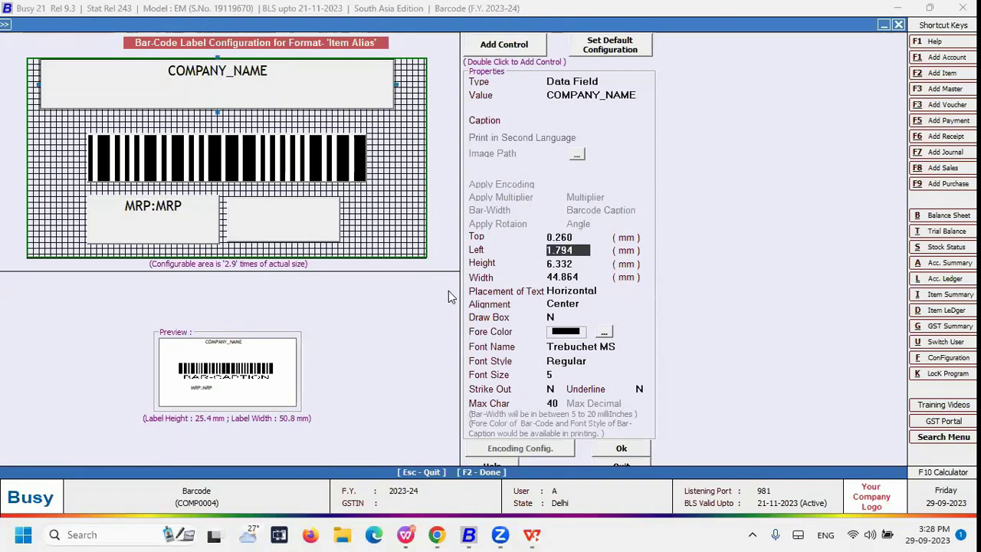
{"action": "left_click", "coordinate": [178, 97]}
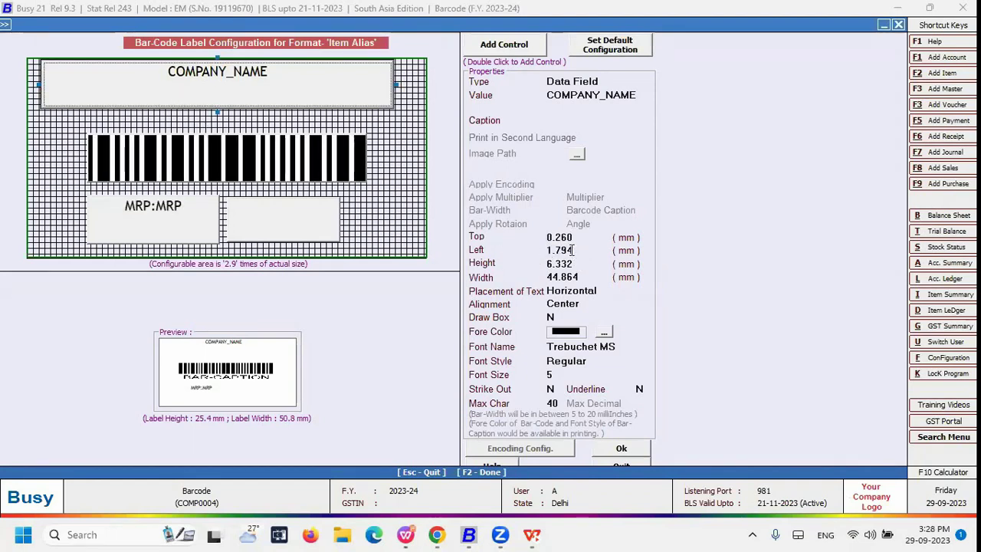
{"action": "left_click", "coordinate": [582, 251]}
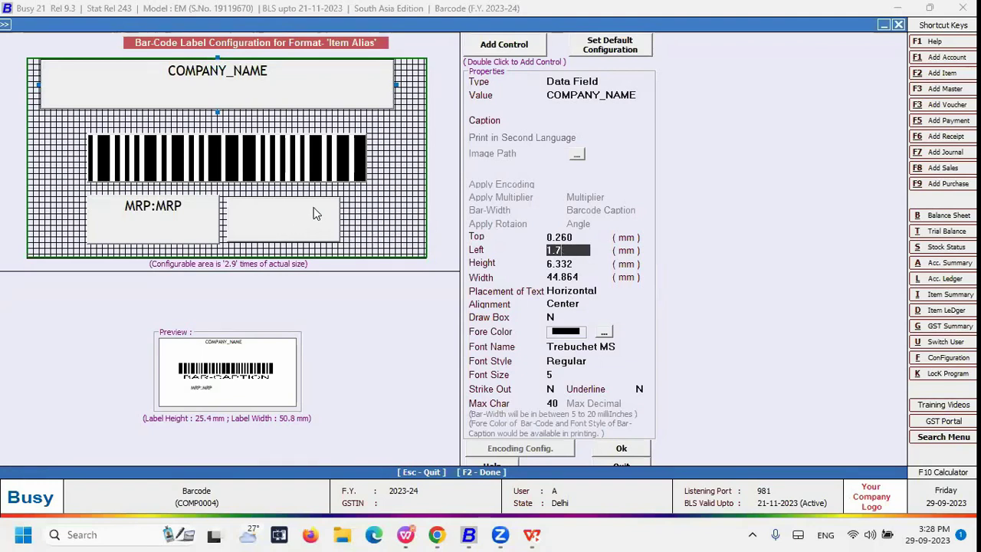
{"action": "type", "text": "2.5"}
{"action": "key", "text": "Return"}
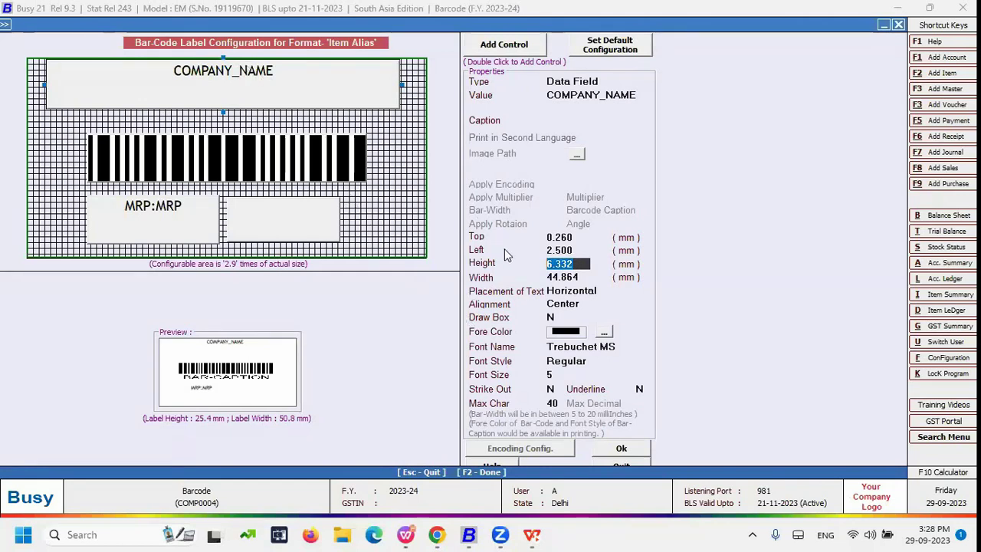
Set COMPANY_NAME's top and left to 0 and stretch it to the full 50.800 mm width
{"action": "left_click", "coordinate": [573, 240]}
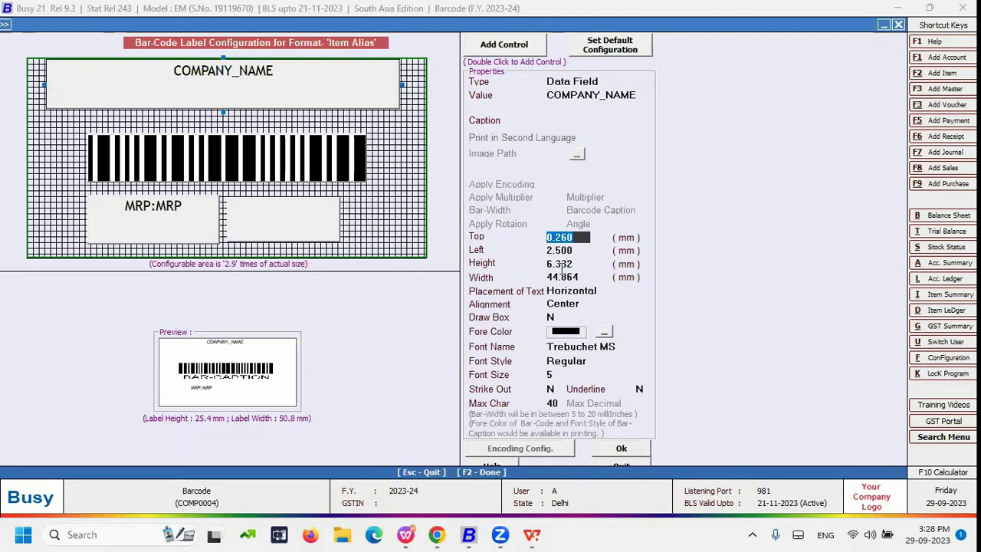
{"action": "type", "text": "0"}
{"action": "key", "text": "Return"}
{"action": "type", "text": "0"}
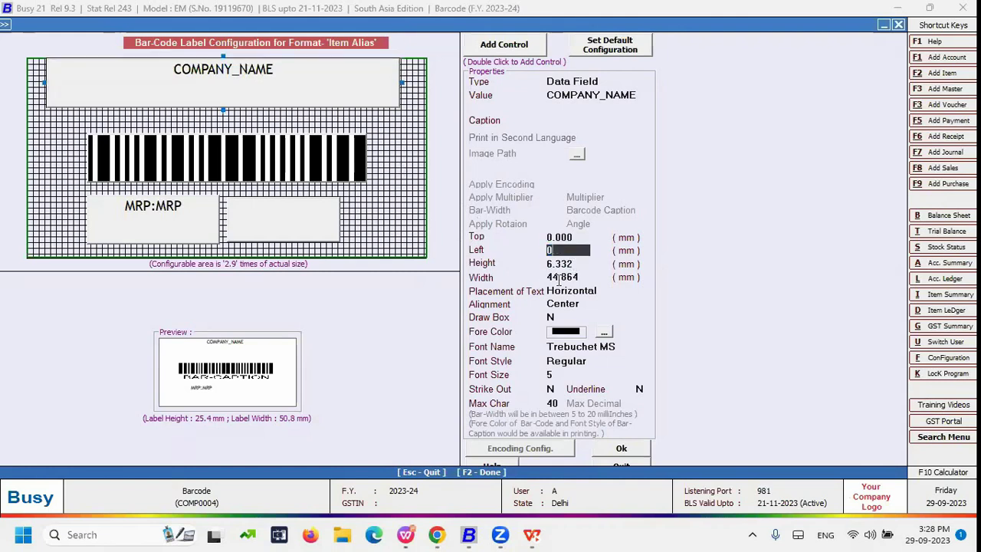
{"action": "key", "text": "Return"}
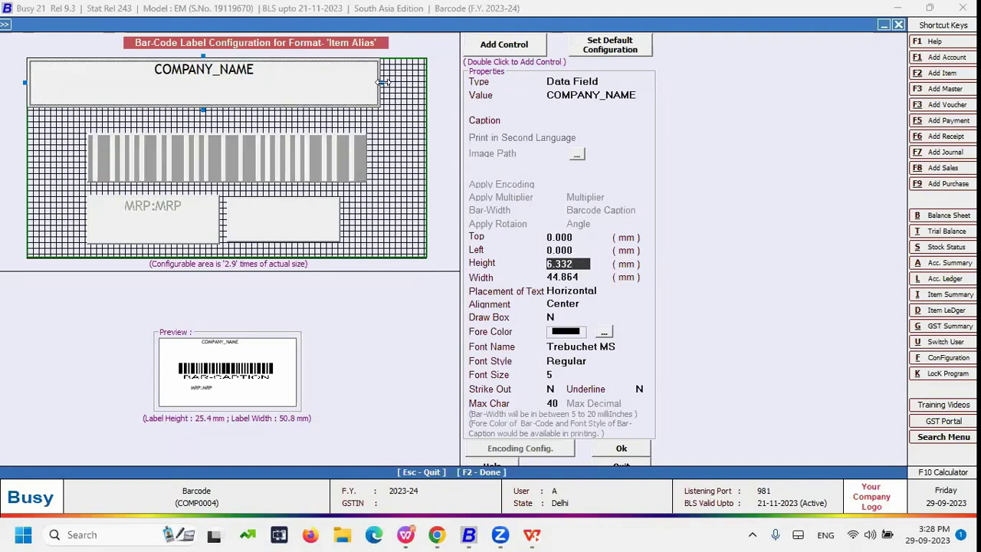
{"action": "left_click_drag", "start_coordinate": [382, 82], "coordinate": [425, 82]}
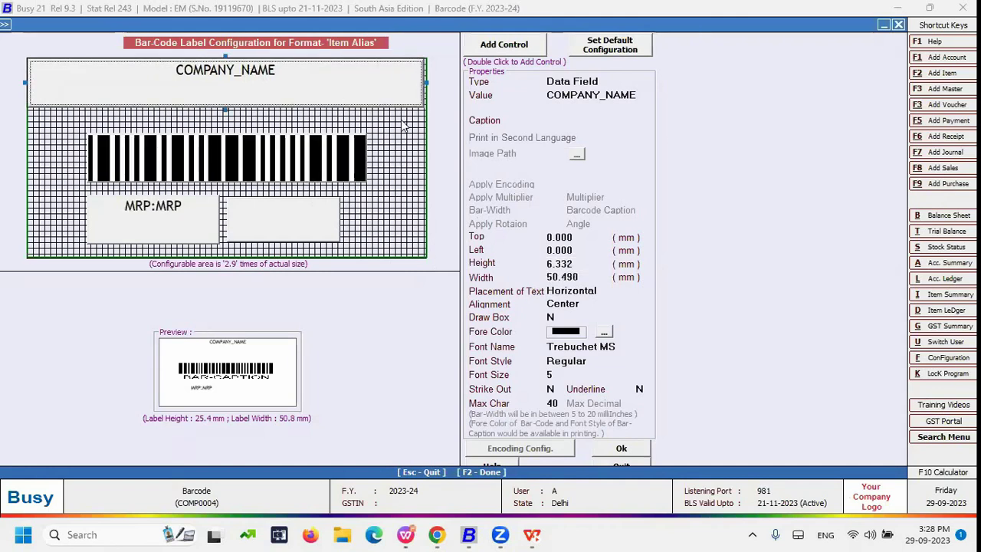
{"action": "left_click", "coordinate": [431, 82]}
{"action": "left_click_drag", "start_coordinate": [431, 82], "coordinate": [434, 83]}
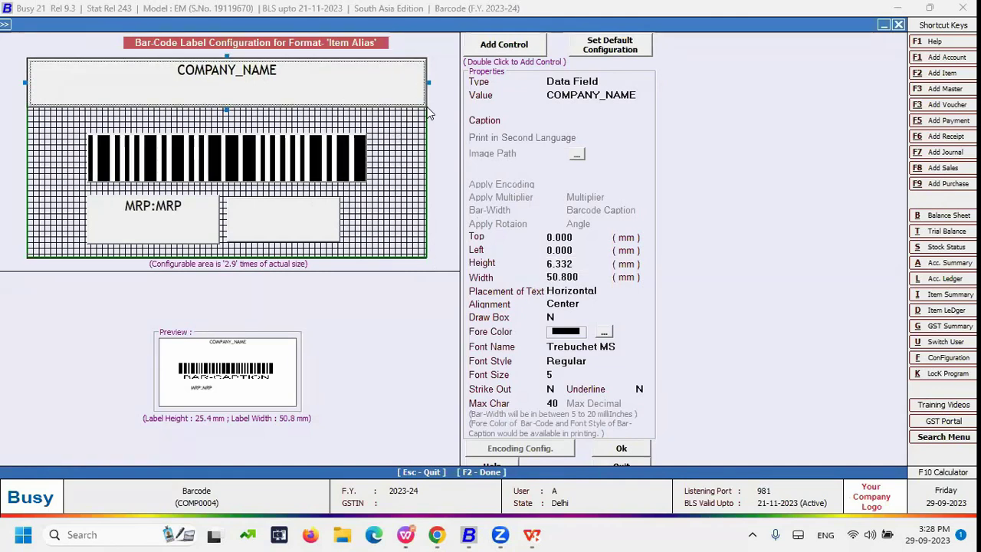
{"action": "left_click", "coordinate": [582, 264]}
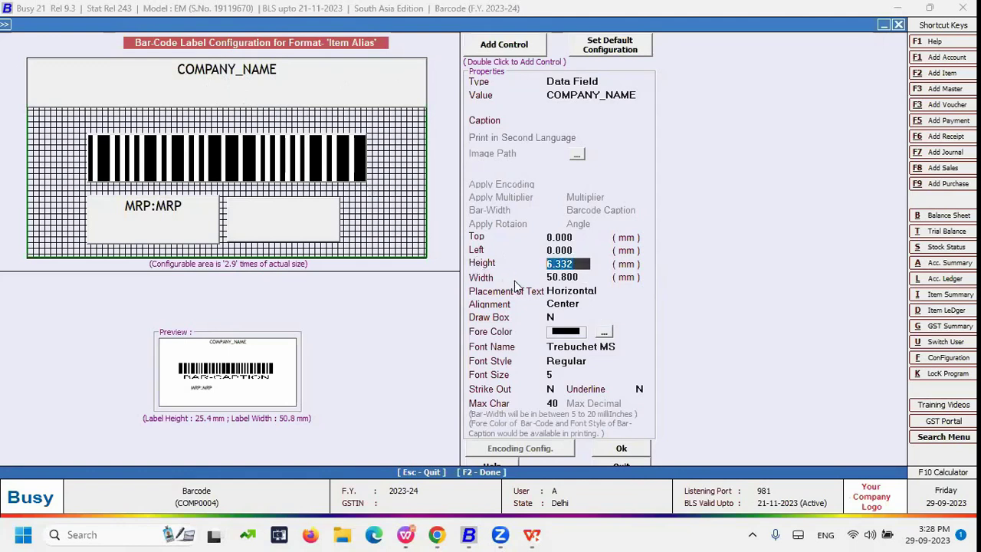
Set the COMPANY_NAME width, trying 20 then 50 mm, and drag it to the label's edge
{"action": "left_click", "coordinate": [584, 280]}
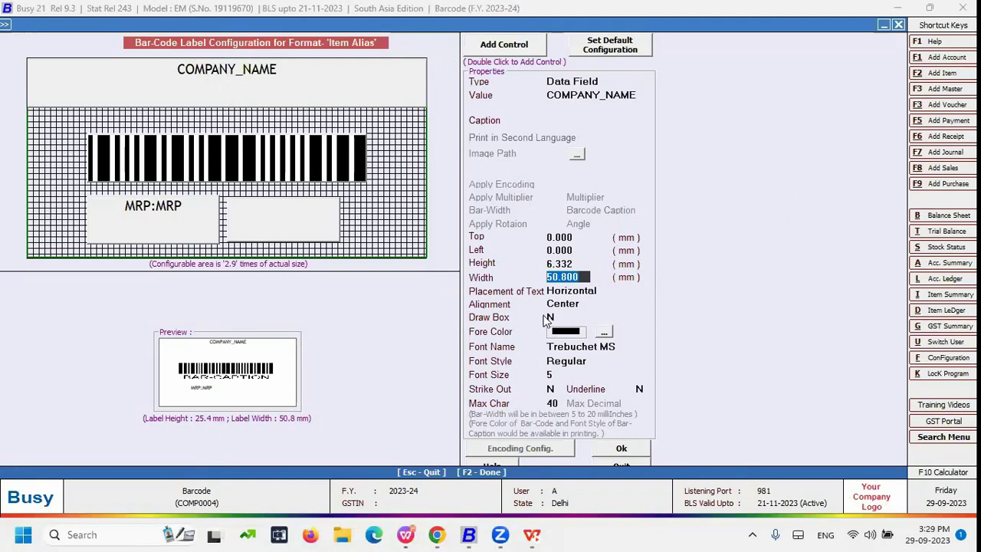
{"action": "type", "text": "20"}
{"action": "key", "text": "Return"}
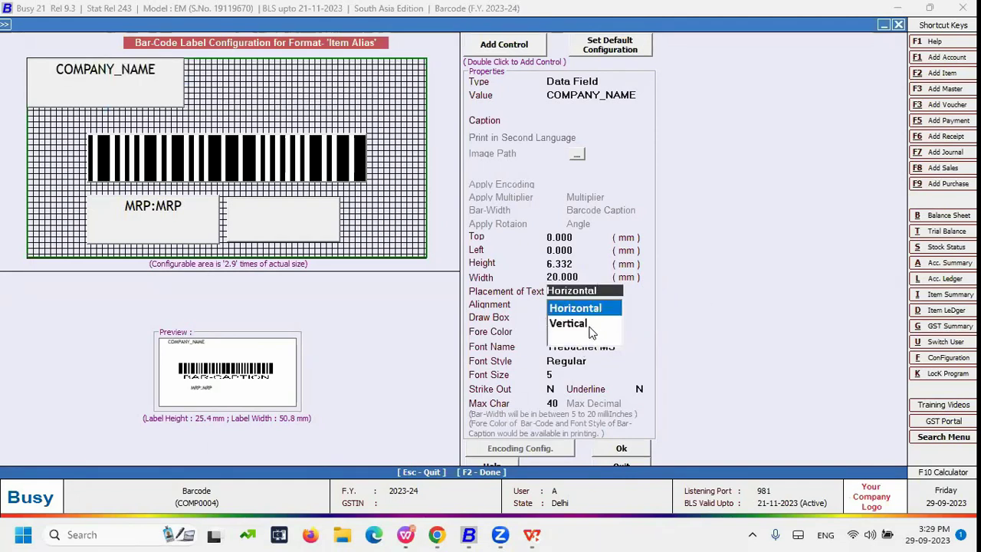
{"action": "key", "text": "Escape"}
{"action": "type", "text": "50"}
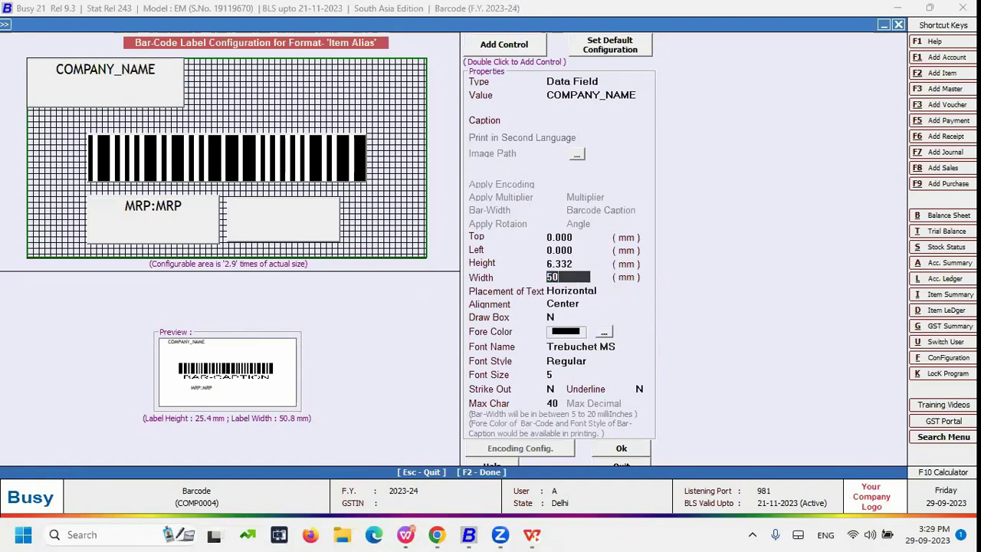
{"action": "key", "text": "Return"}
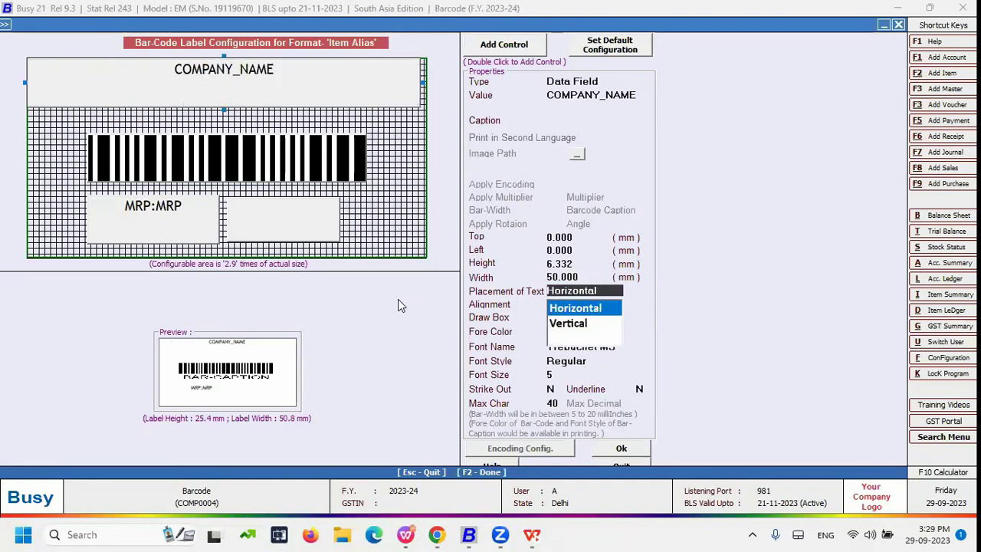
{"action": "left_click", "coordinate": [424, 82]}
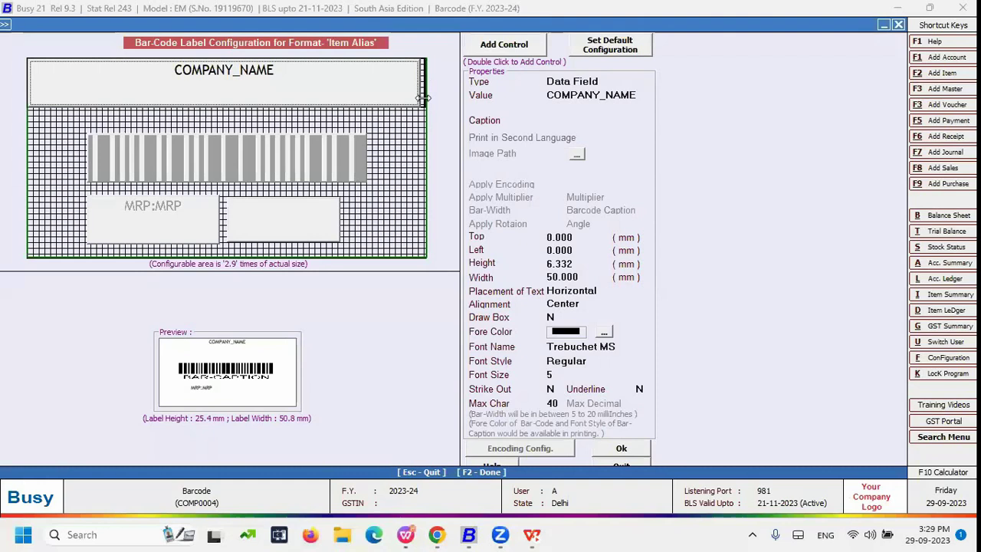
{"action": "left_click_drag", "start_coordinate": [422, 97], "coordinate": [425, 97]}
Set COMPANY_NAME height to 4 mm, leaving a 50.672 mm wide strip
{"action": "left_click", "coordinate": [581, 277]}
{"action": "left_click", "coordinate": [581, 264]}
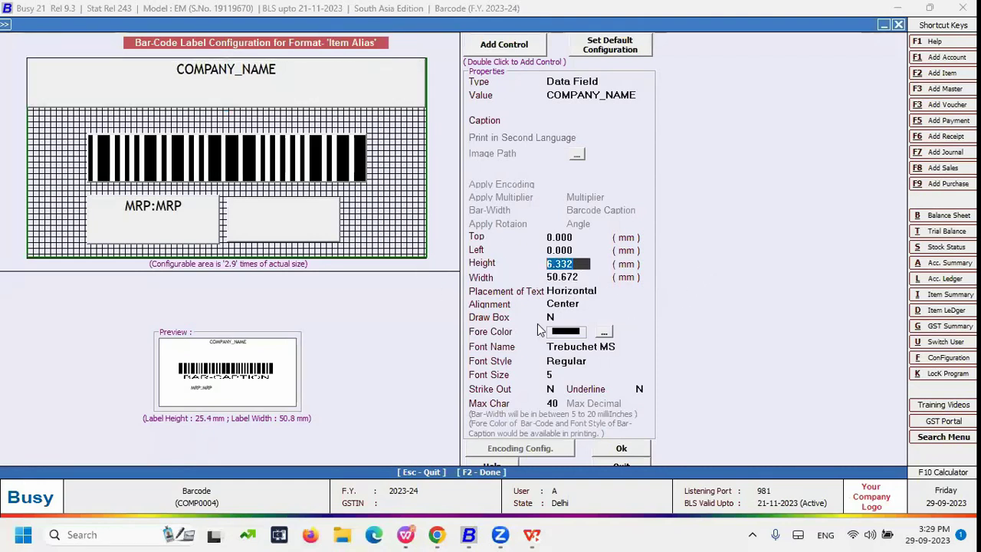
{"action": "type", "text": "4"}
{"action": "key", "text": "Return"}
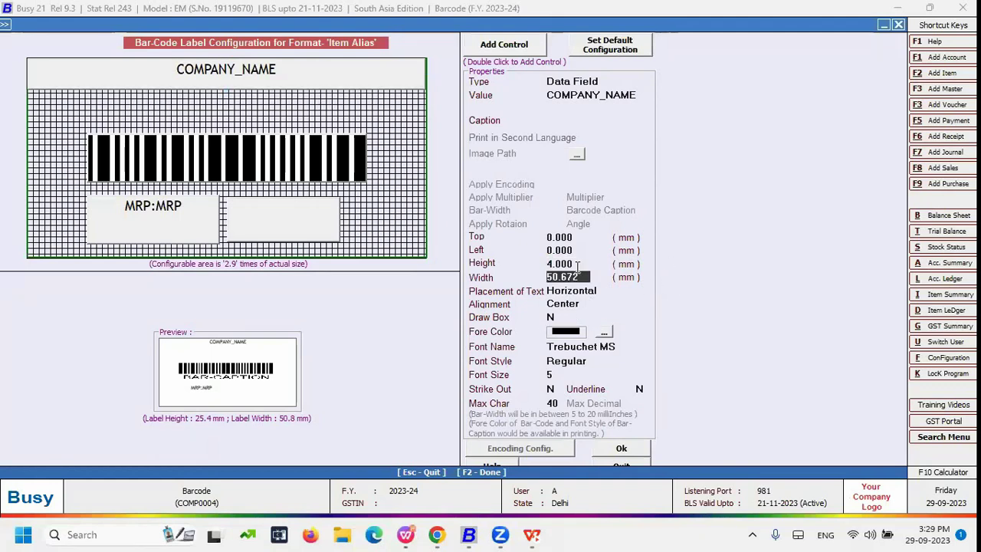
{"action": "left_click", "coordinate": [577, 264]}
{"action": "left_click", "coordinate": [365, 86]}
{"action": "left_click", "coordinate": [563, 263]}
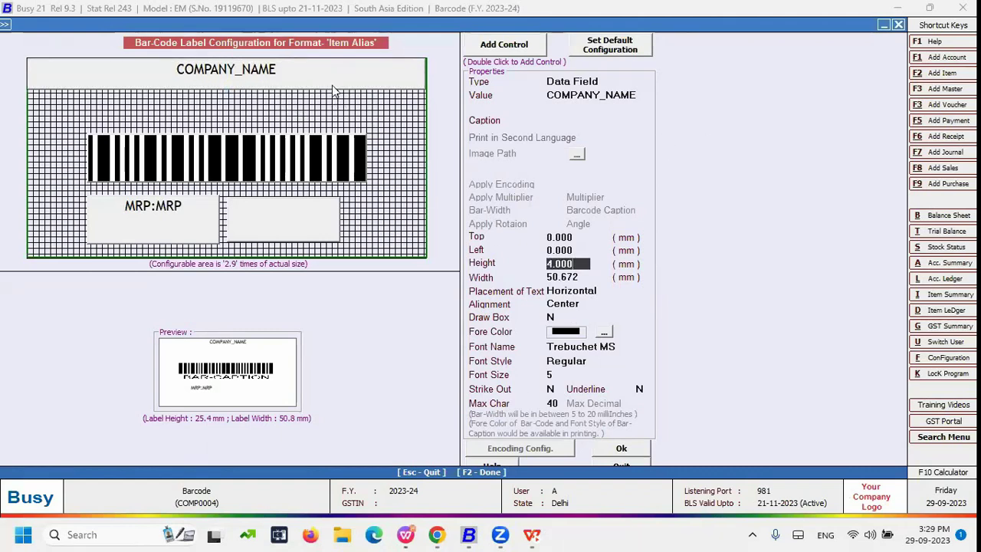
{"action": "left_click", "coordinate": [305, 83]}
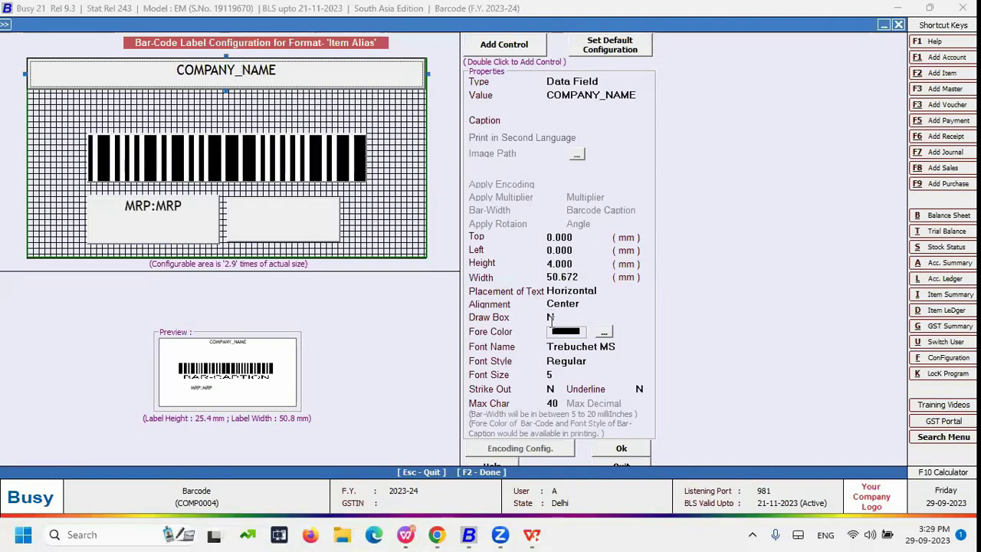
{"action": "left_click", "coordinate": [601, 291]}
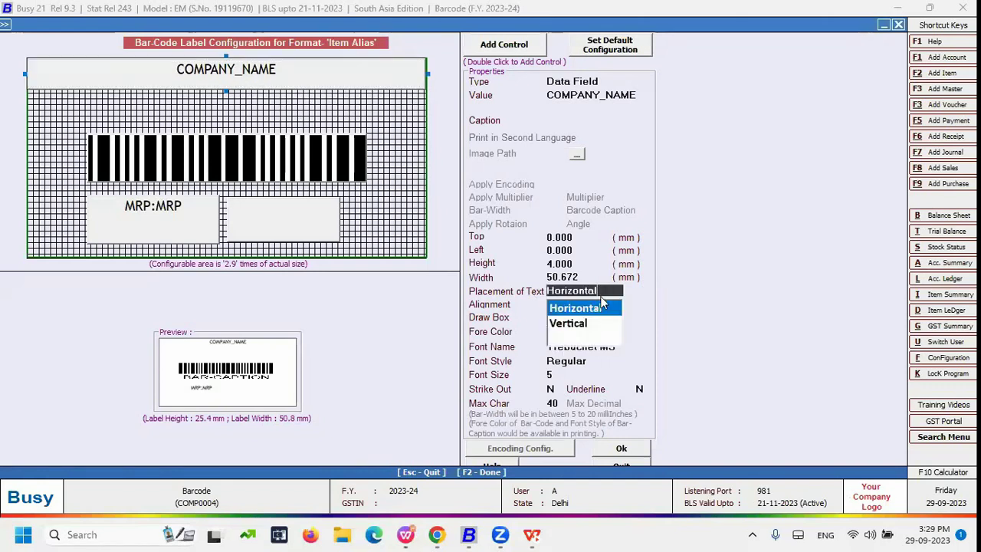
Switch COMPANY_NAME to vertical text, stretch it 24.031 mm tall, then revert to Horizontal
{"action": "left_click", "coordinate": [581, 331]}
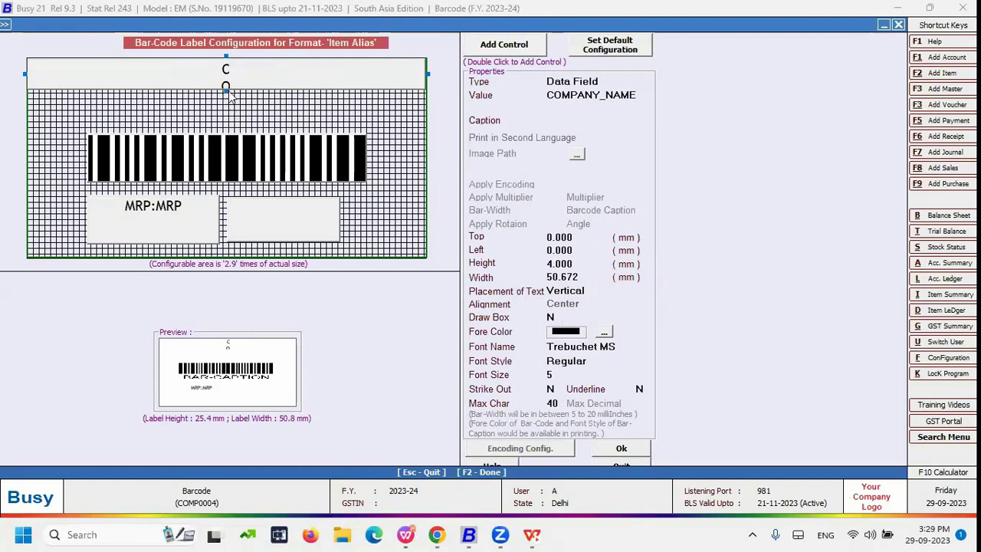
{"action": "left_click_drag", "start_coordinate": [226, 88], "coordinate": [229, 248]}
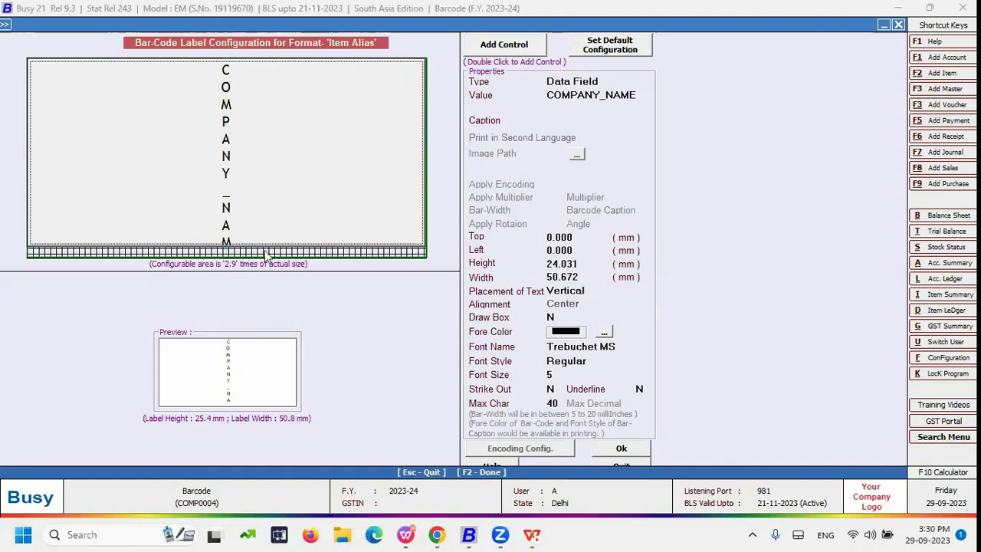
{"action": "left_click", "coordinate": [581, 291]}
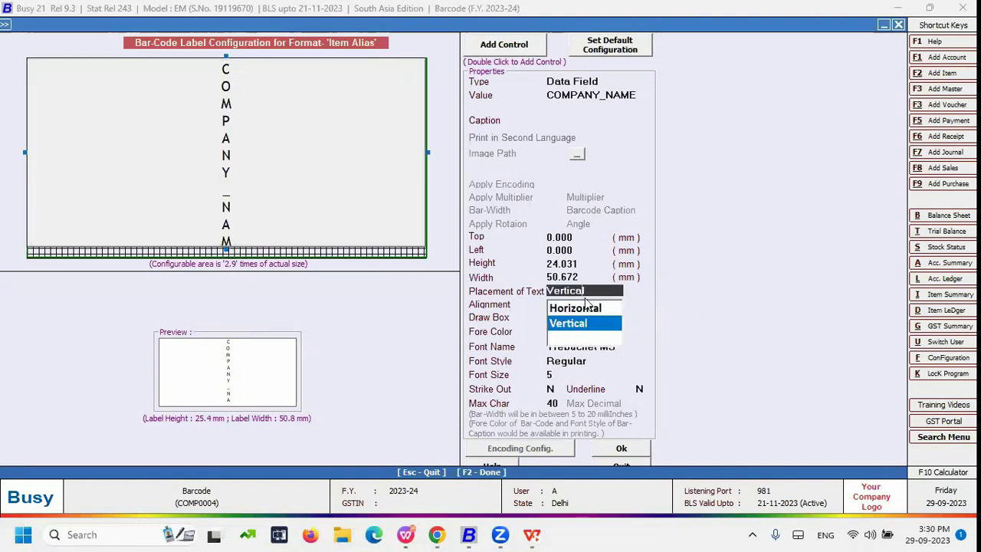
{"action": "left_click", "coordinate": [571, 306]}
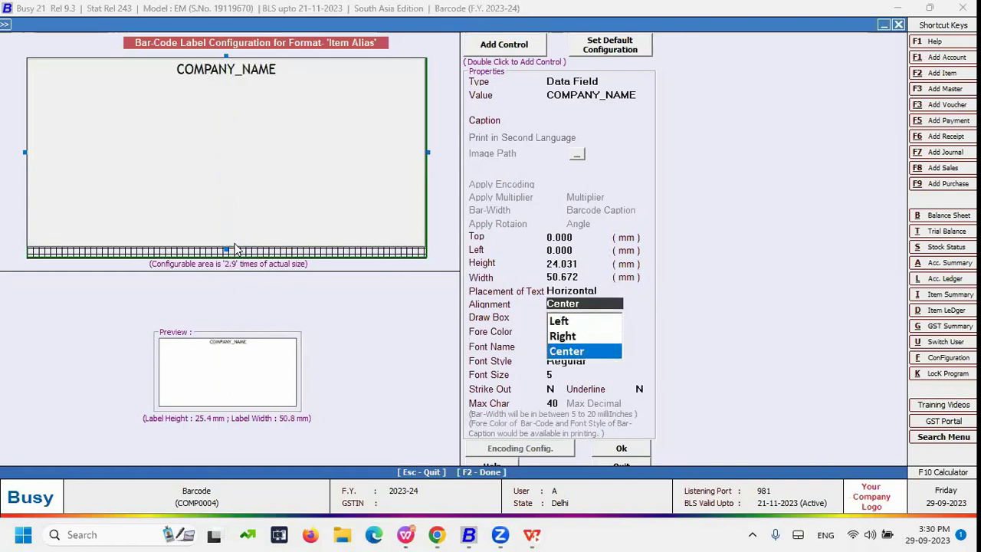
Shrink COMPANY_NAME back to a 3.102 mm top strip with horizontal text placement
{"action": "left_click", "coordinate": [234, 179]}
{"action": "left_click_drag", "start_coordinate": [242, 85], "coordinate": [243, 80]}
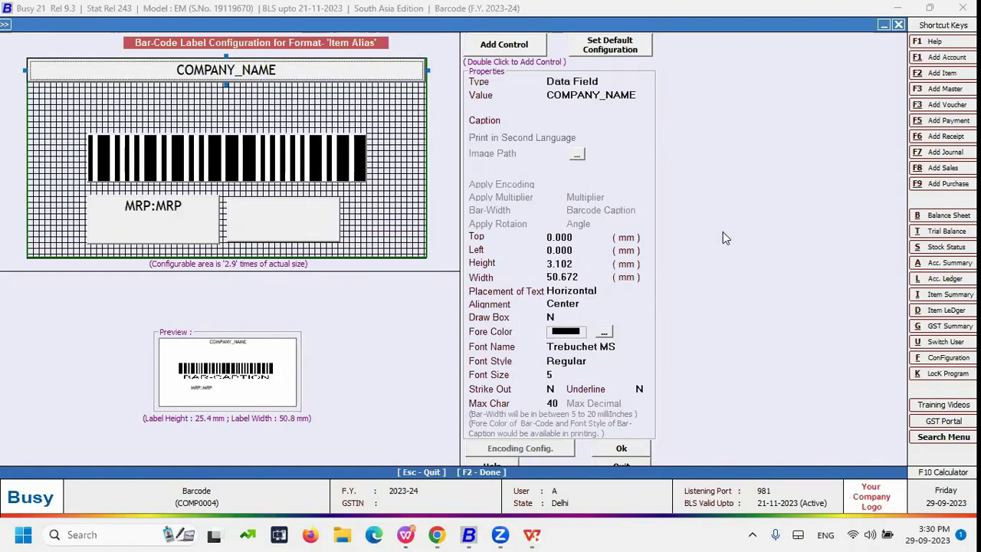
{"action": "left_click", "coordinate": [591, 291]}
{"action": "left_click", "coordinate": [588, 308]}
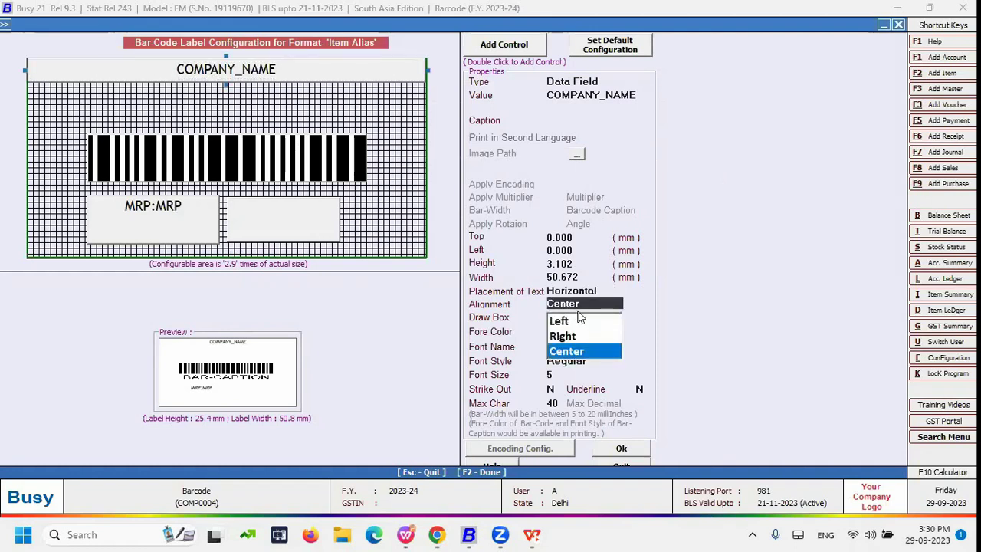
{"action": "left_click", "coordinate": [580, 351]}
Try Left and Right alignment, settle on Center, and set Draw Box to Y
{"action": "left_click", "coordinate": [581, 305]}
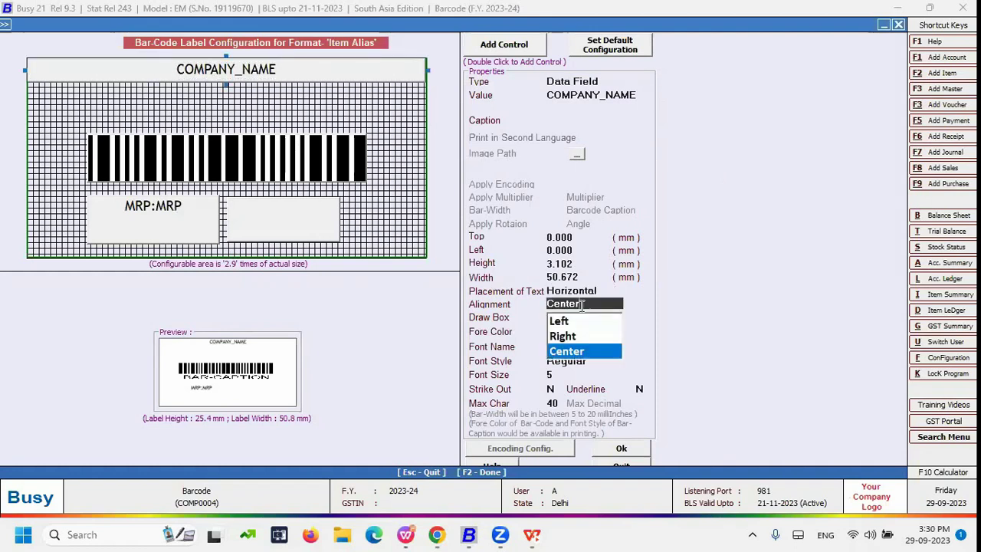
{"action": "left_click", "coordinate": [559, 320]}
{"action": "left_click", "coordinate": [570, 305]}
{"action": "left_click", "coordinate": [563, 335]}
{"action": "left_click", "coordinate": [570, 304]}
{"action": "left_click", "coordinate": [571, 351]}
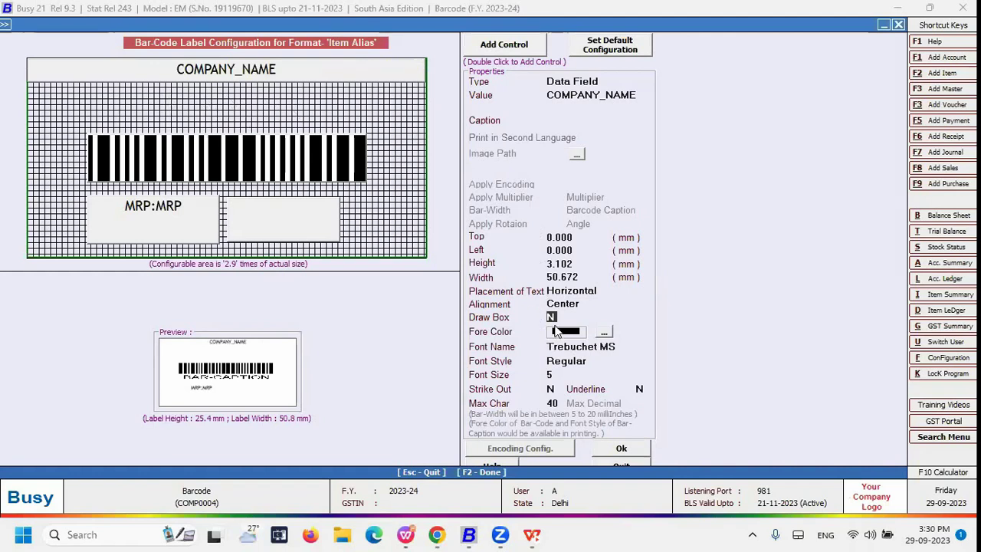
{"action": "key", "text": "y"}
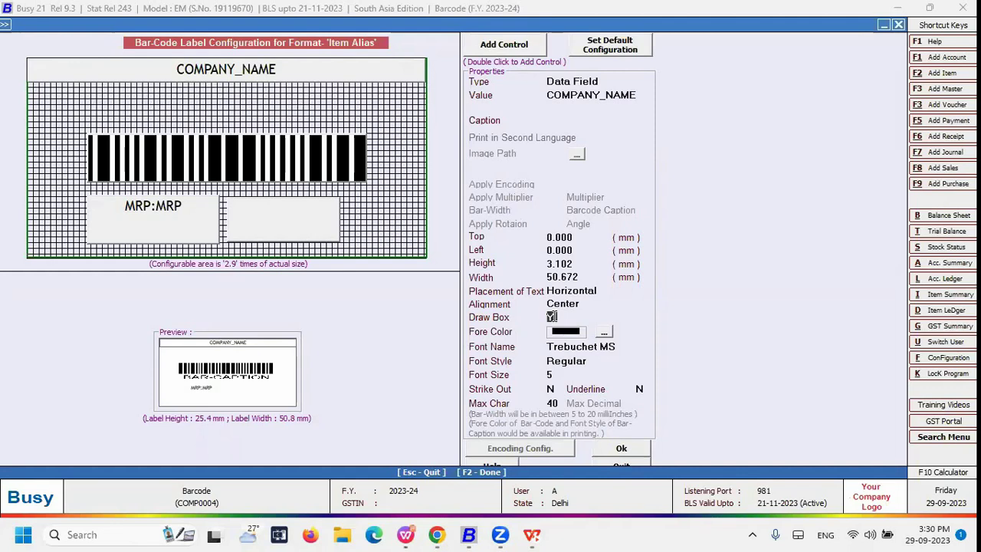
Set the COMPANY_NAME text colour to blue
{"action": "left_click", "coordinate": [604, 332]}
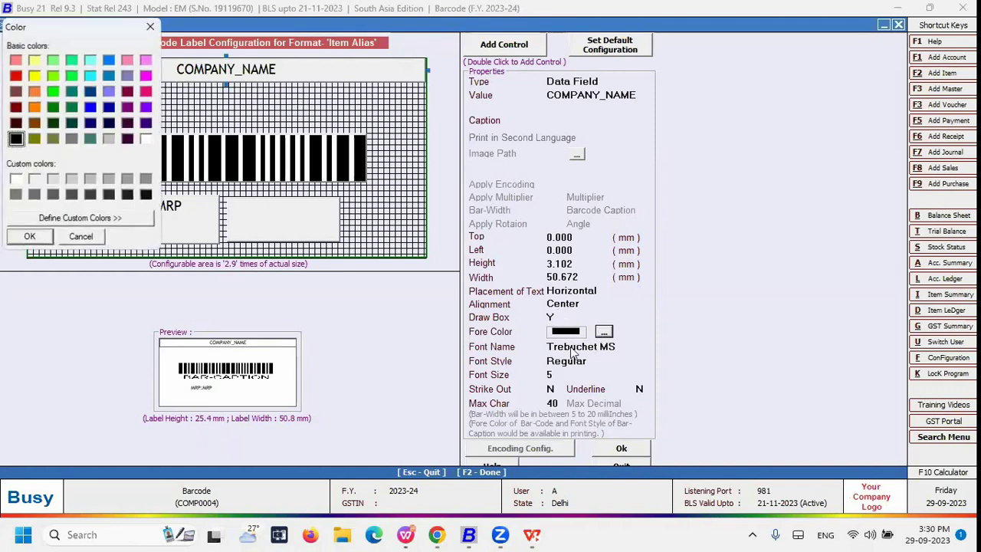
{"action": "left_click", "coordinate": [90, 106]}
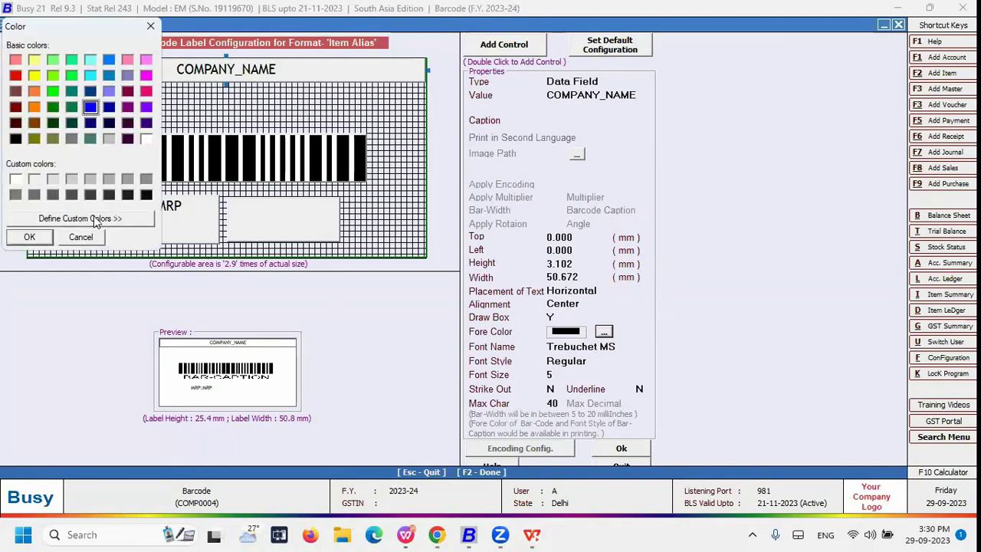
{"action": "key", "text": "Return"}
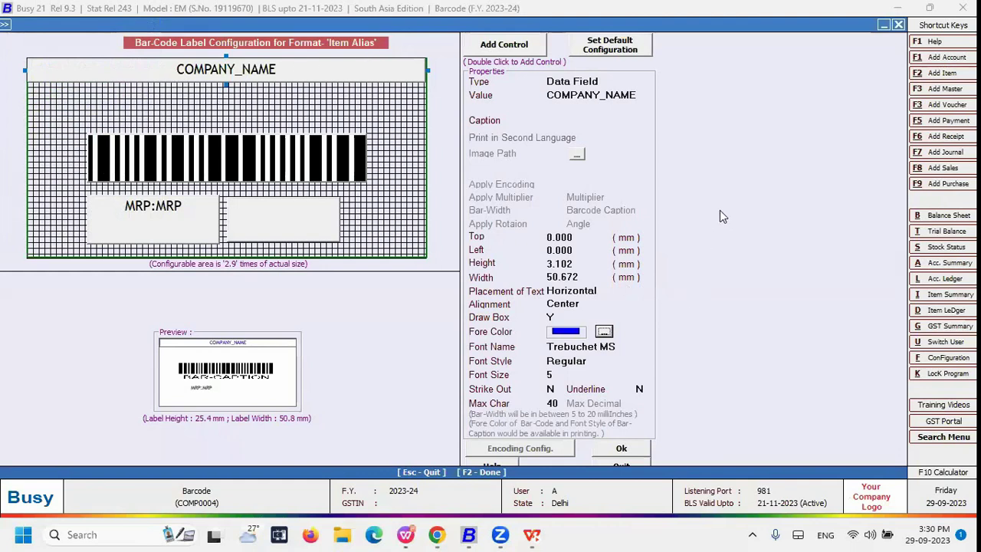
Set the COMPANY_NAME font to Arial Narrow with Bold style
{"action": "left_click", "coordinate": [624, 347]}
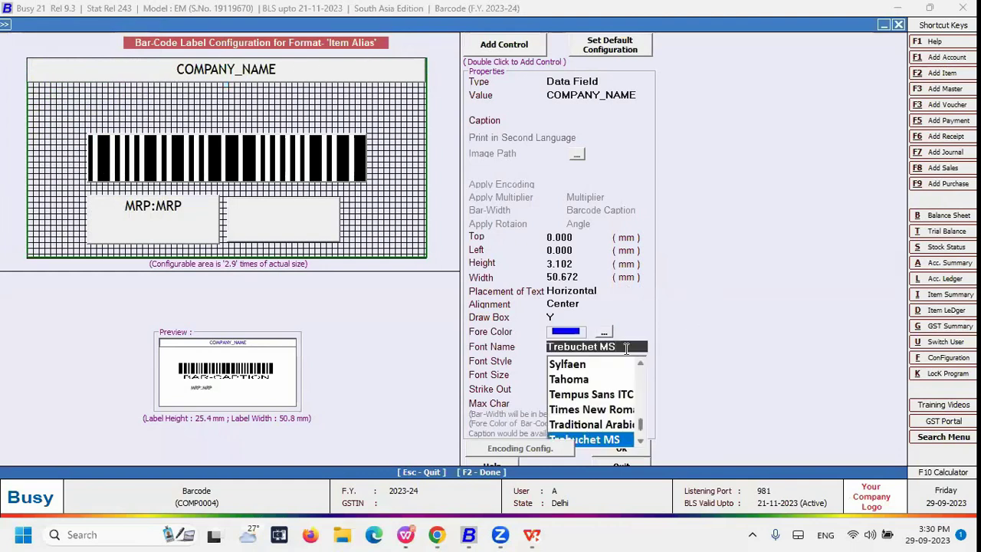
{"action": "scroll", "coordinate": [639, 422], "scroll_direction": "up", "scroll_amount": 20}
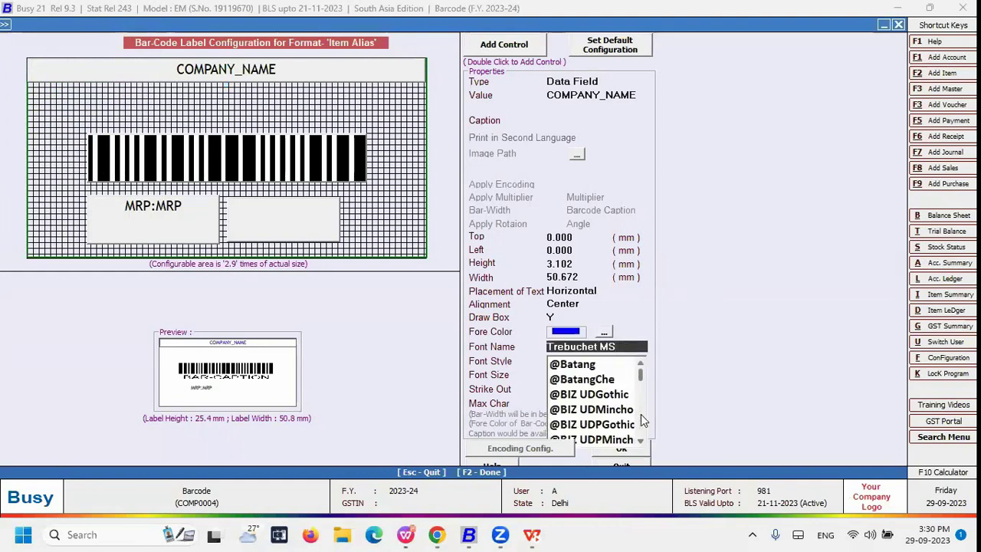
{"action": "scroll", "coordinate": [641, 414], "scroll_direction": "down", "scroll_amount": 20}
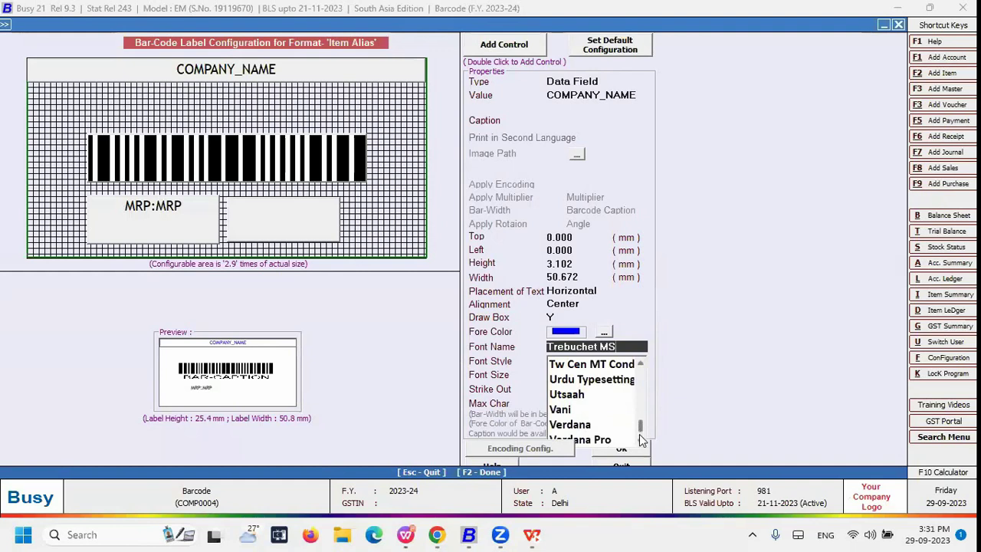
{"action": "scroll", "coordinate": [640, 440], "scroll_direction": "down", "scroll_amount": 5}
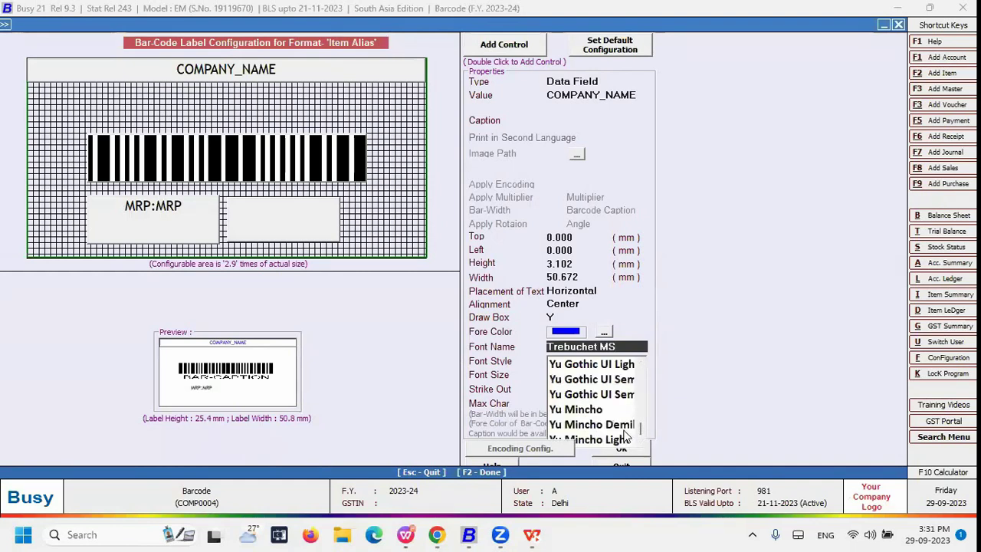
{"action": "type", "text": "ari"}
{"action": "key", "text": "Down"}
{"action": "key", "text": "Down"}
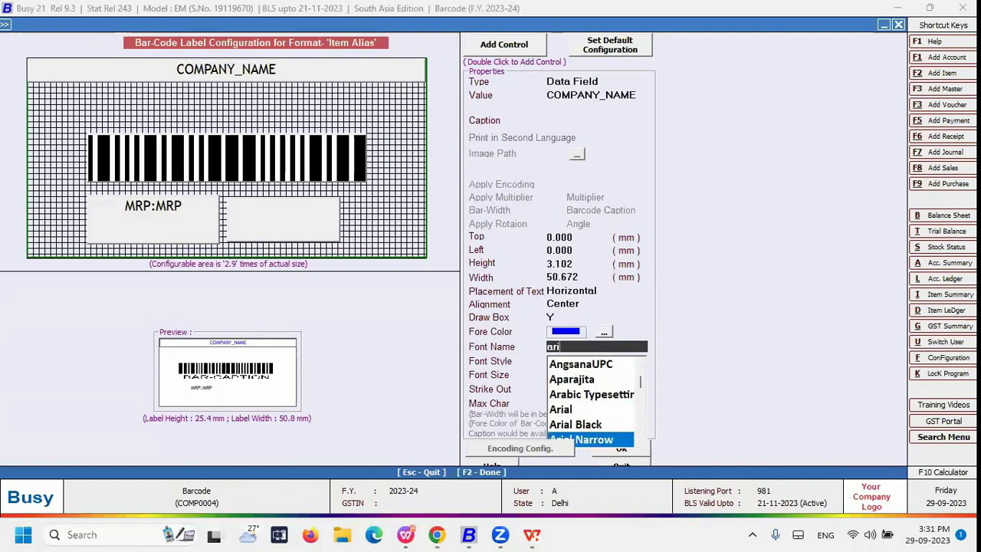
{"action": "key", "text": "Return"}
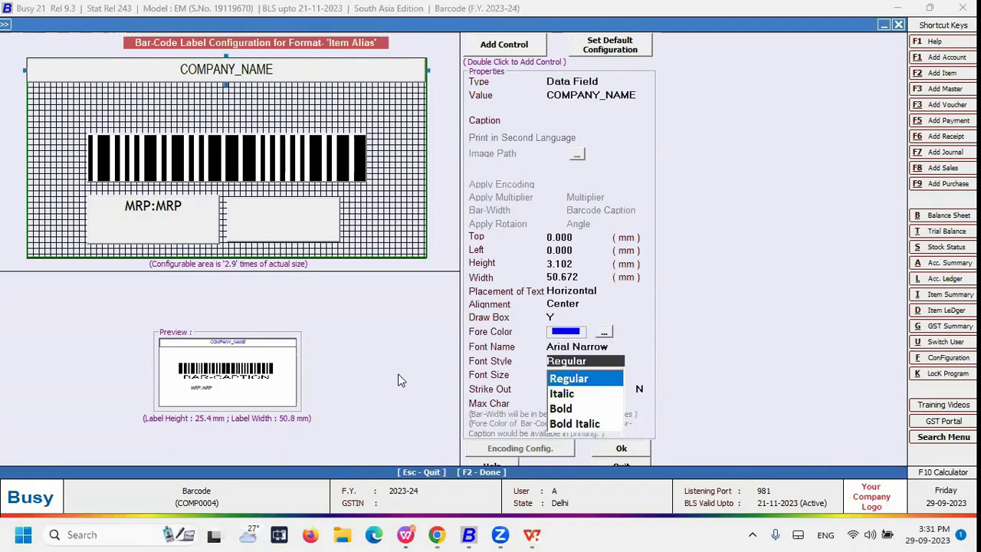
{"action": "key", "text": "Escape"}
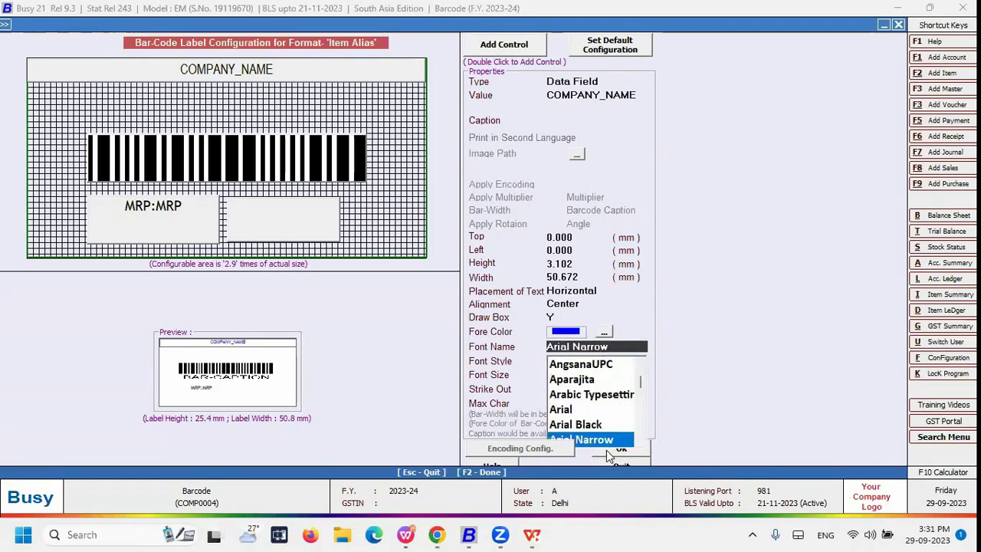
{"action": "key", "text": "Return"}
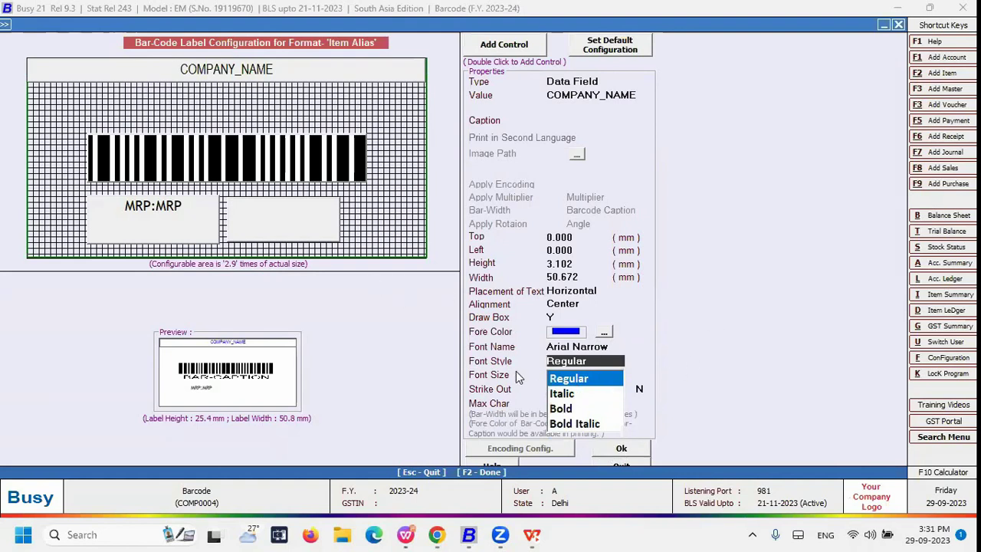
{"action": "left_click", "coordinate": [570, 408]}
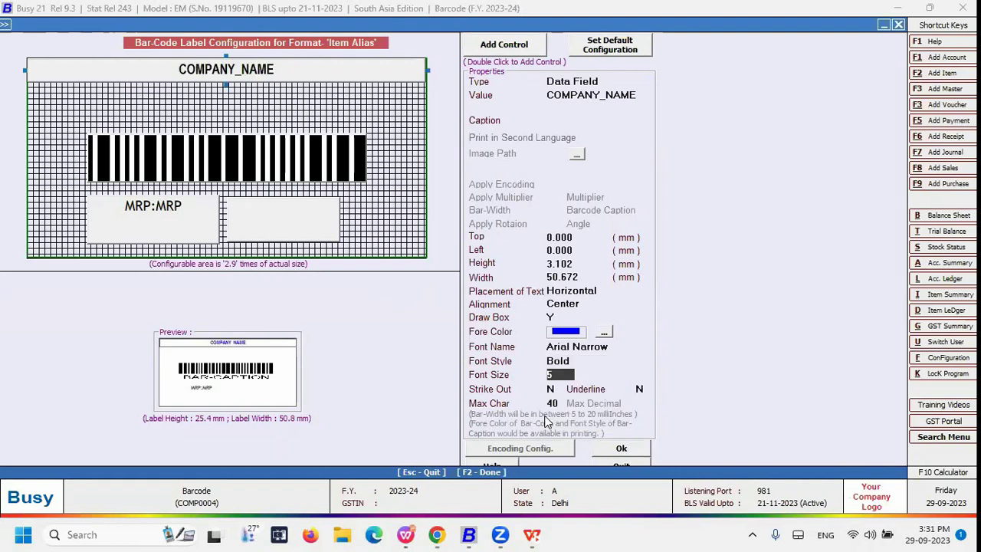
Set COMPANY_NAME to Bold at font size 8 and make the field 3.595 mm tall
{"action": "left_click", "coordinate": [591, 345]}
{"action": "key", "text": "Return"}
{"action": "left_click", "coordinate": [567, 394]}
{"action": "left_click", "coordinate": [570, 361]}
{"action": "left_click", "coordinate": [570, 410]}
{"action": "type", "text": "8"}
{"action": "left_click", "coordinate": [556, 389]}
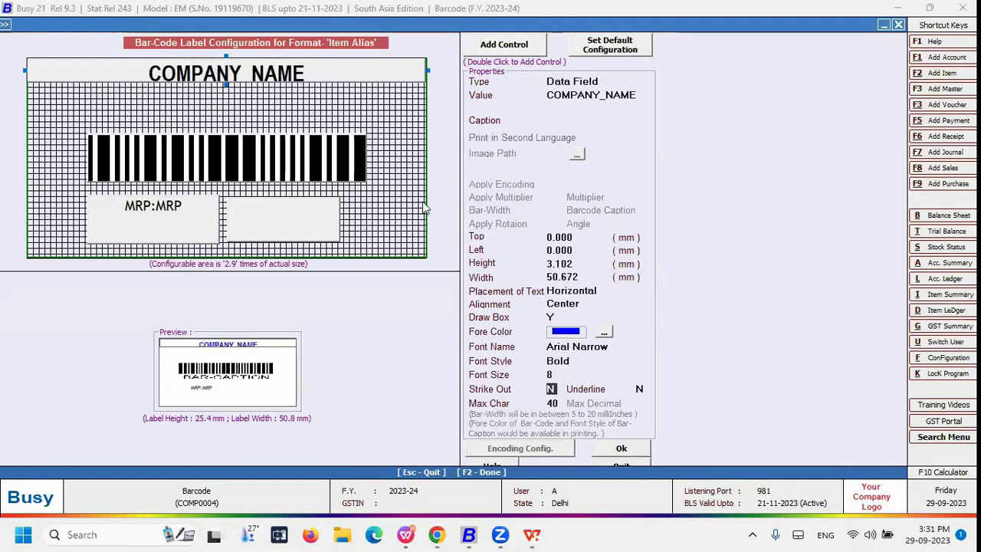
{"action": "left_click", "coordinate": [397, 129]}
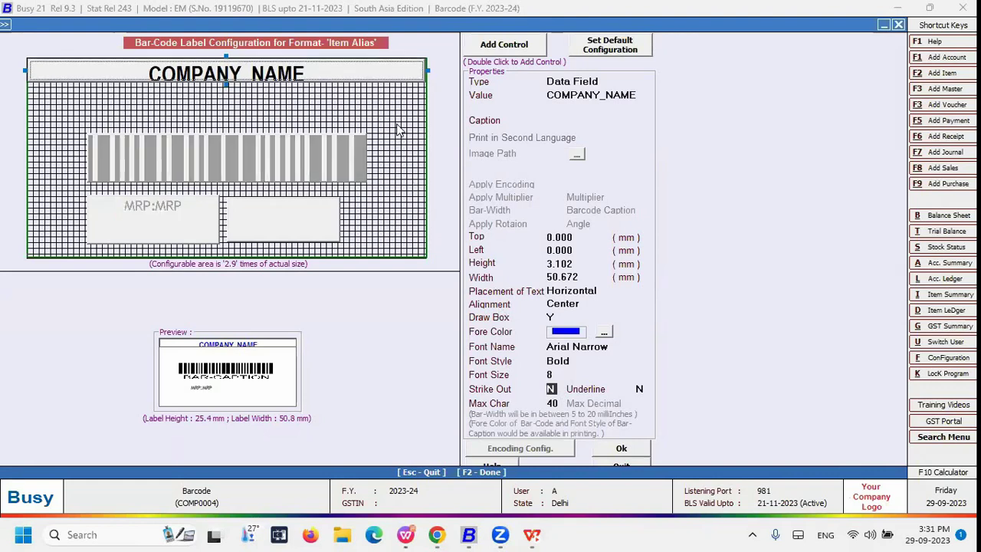
{"action": "left_click", "coordinate": [228, 89]}
{"action": "left_click_drag", "start_coordinate": [227, 89], "coordinate": [227, 90]}
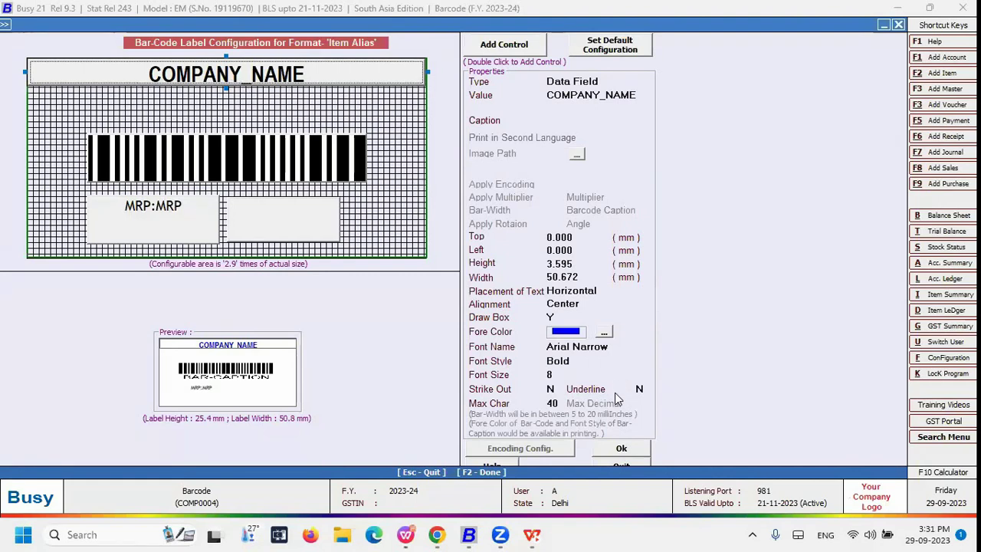
Turn Strike Out and Underline on, then set both back to N
{"action": "left_click", "coordinate": [549, 389]}
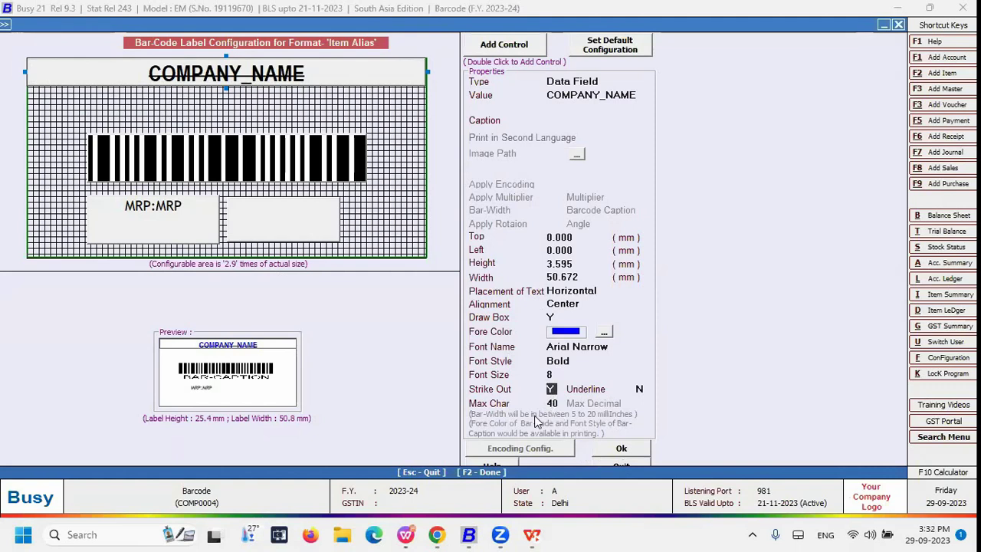
{"action": "left_click", "coordinate": [640, 389]}
{"action": "key", "text": "y"}
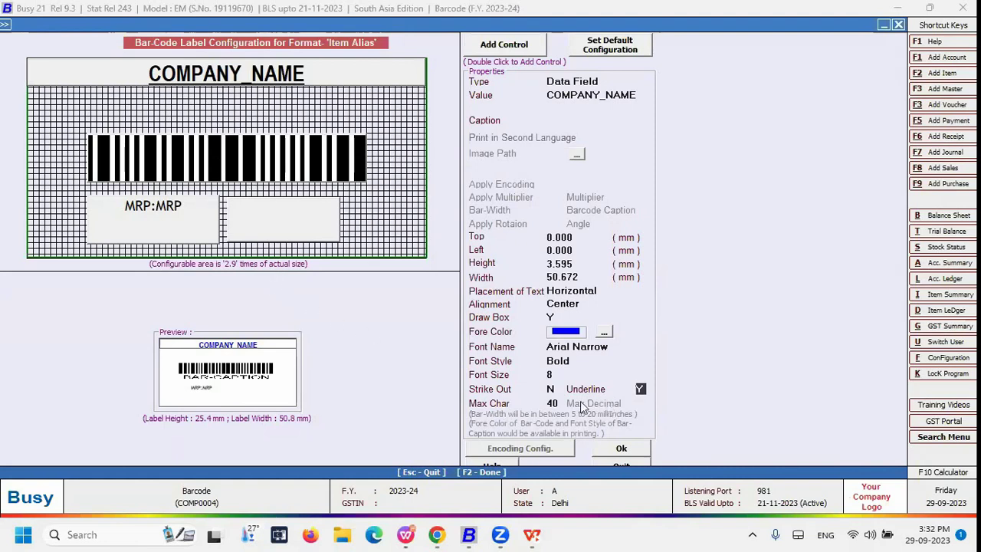
{"action": "key", "text": "n"}
{"action": "key", "text": "Return"}
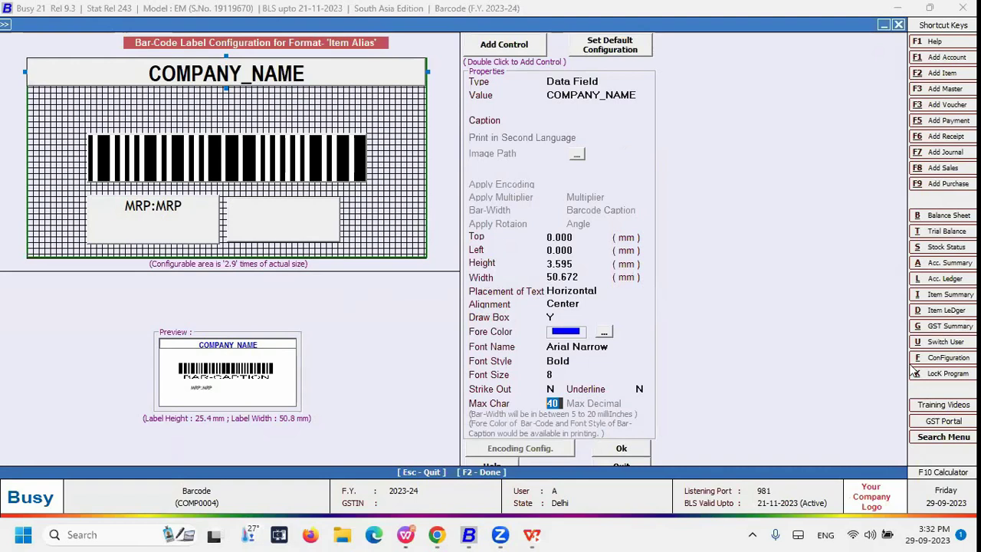
Select the barcode element and move it to the label's top-left corner at 0, 0
{"action": "left_click", "coordinate": [602, 81]}
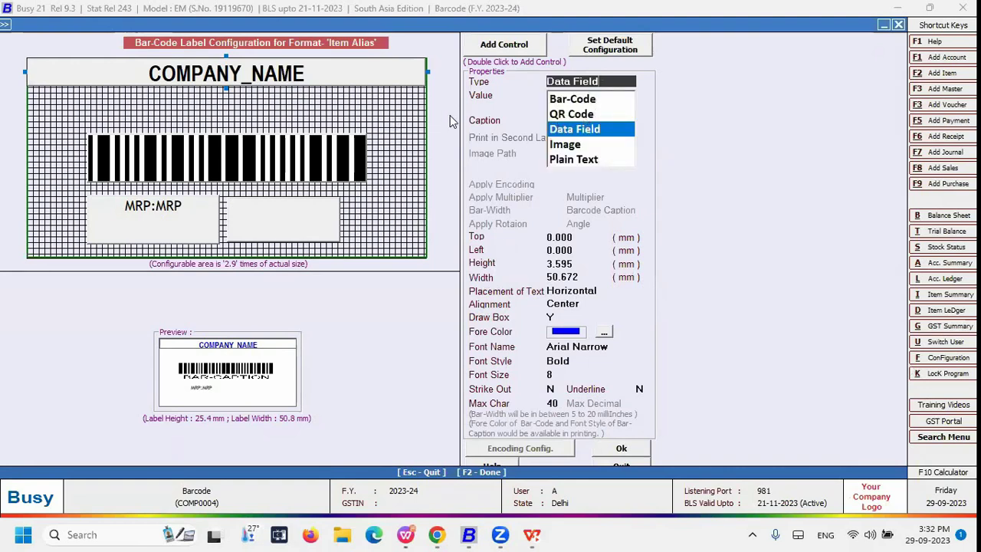
{"action": "left_click", "coordinate": [216, 155]}
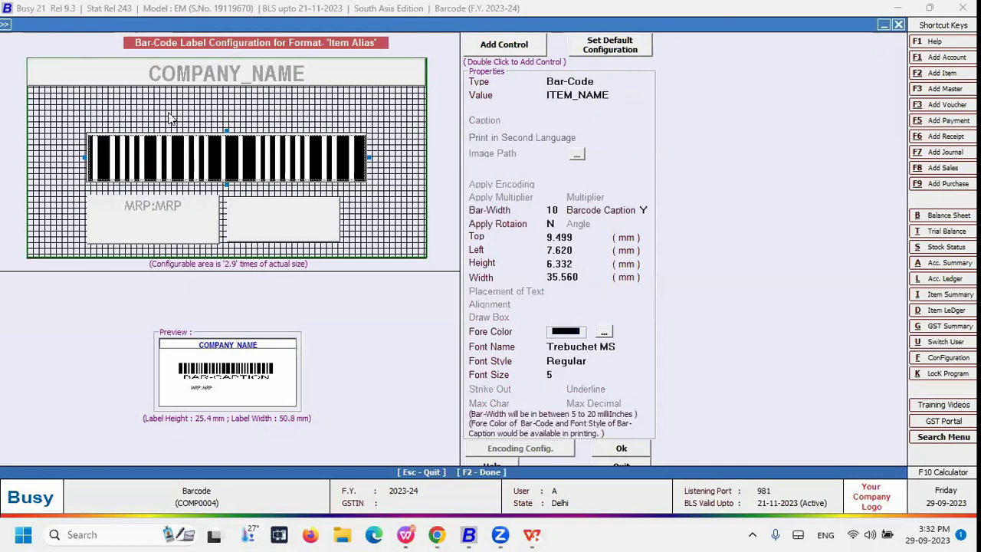
{"action": "left_click_drag", "start_coordinate": [266, 177], "coordinate": [207, 131]}
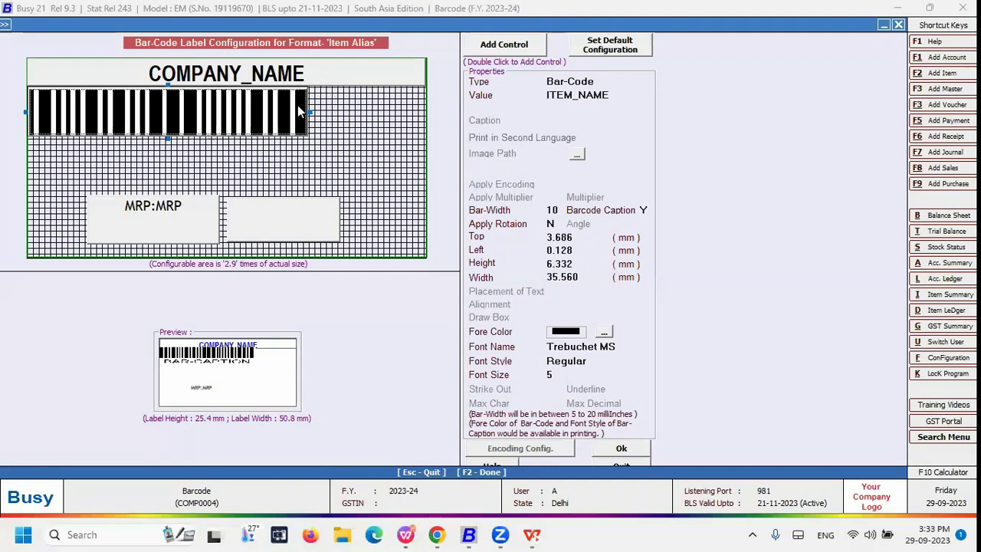
{"action": "left_click", "coordinate": [364, 86]}
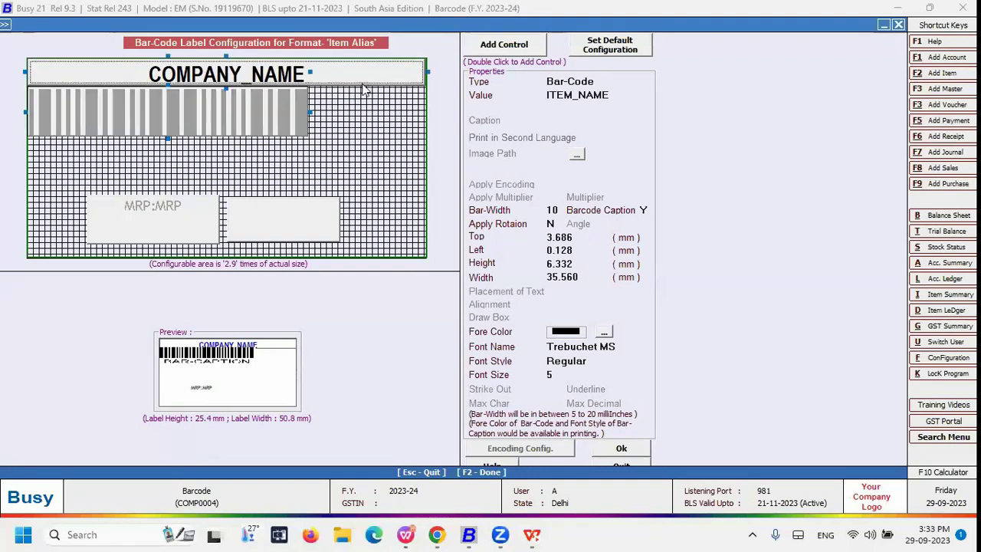
{"action": "left_click", "coordinate": [573, 262]}
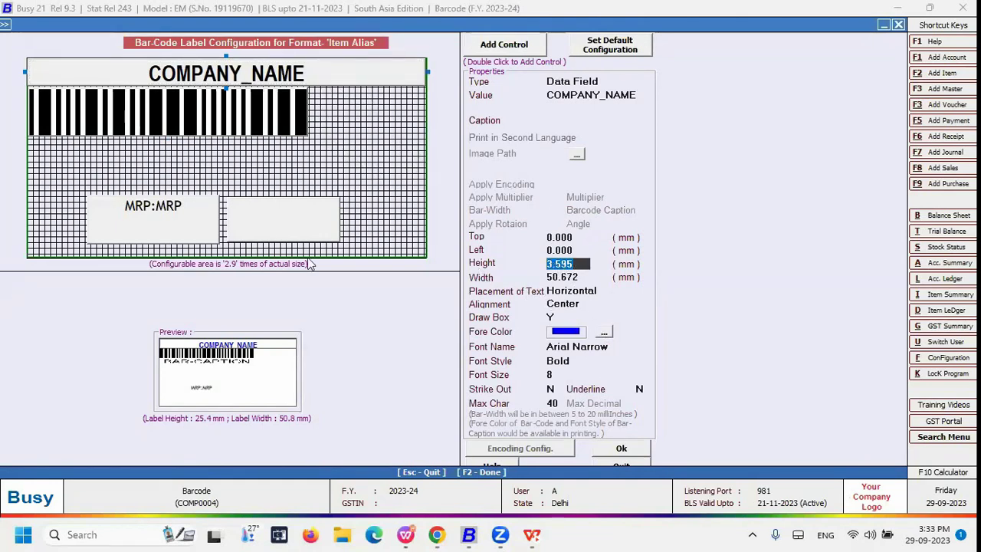
{"action": "key", "text": "Tab"}
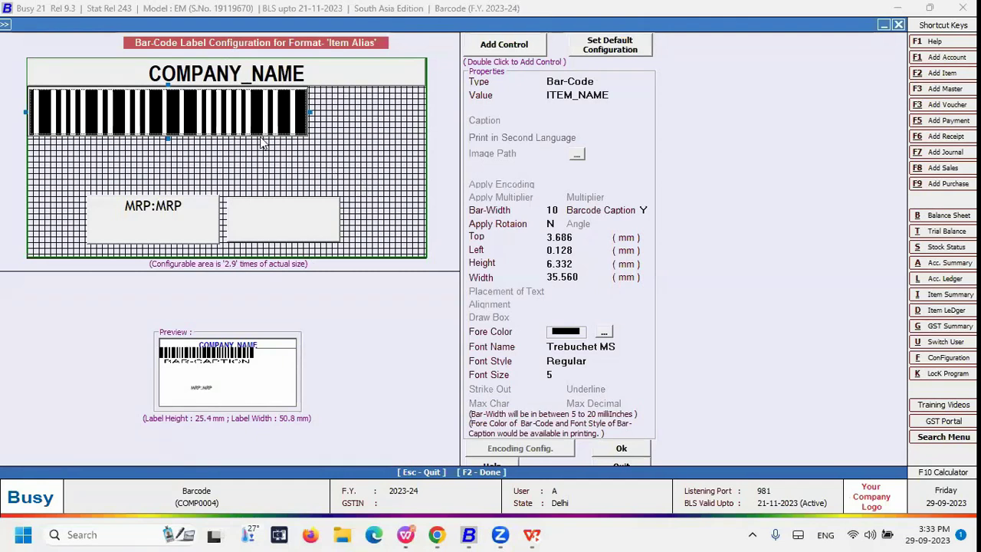
{"action": "left_click", "coordinate": [571, 264]}
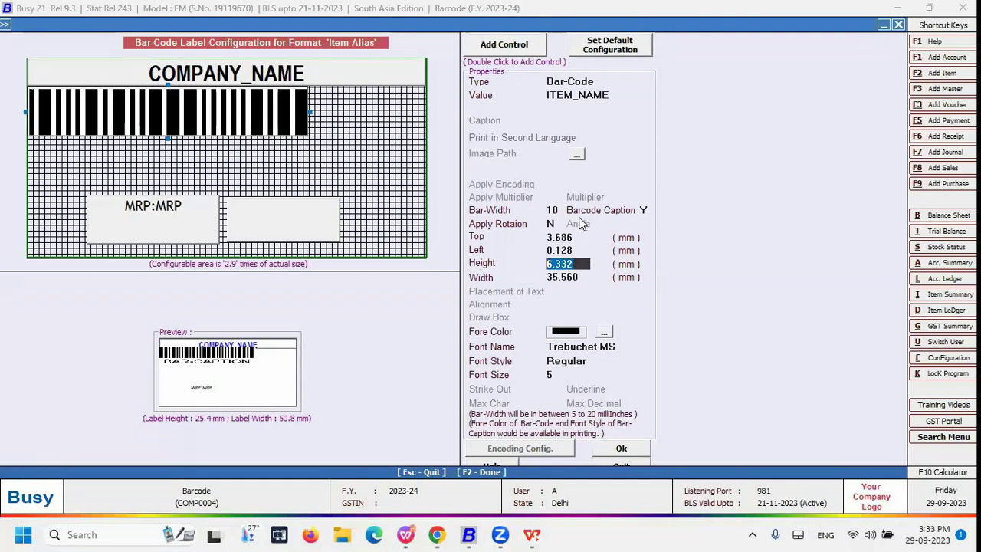
{"action": "left_click", "coordinate": [580, 237]}
{"action": "type", "text": "0"}
{"action": "key", "text": "Return"}
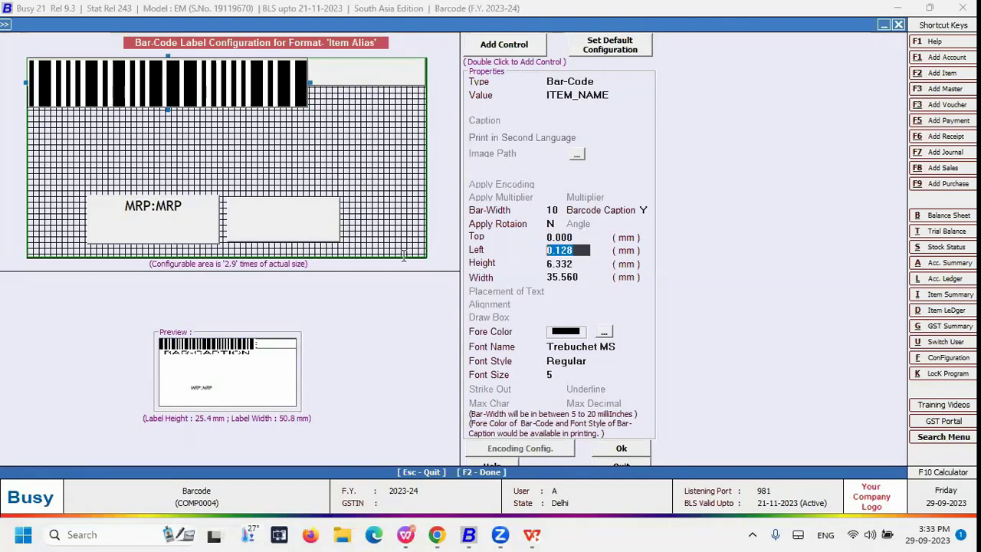
{"action": "type", "text": "0"}
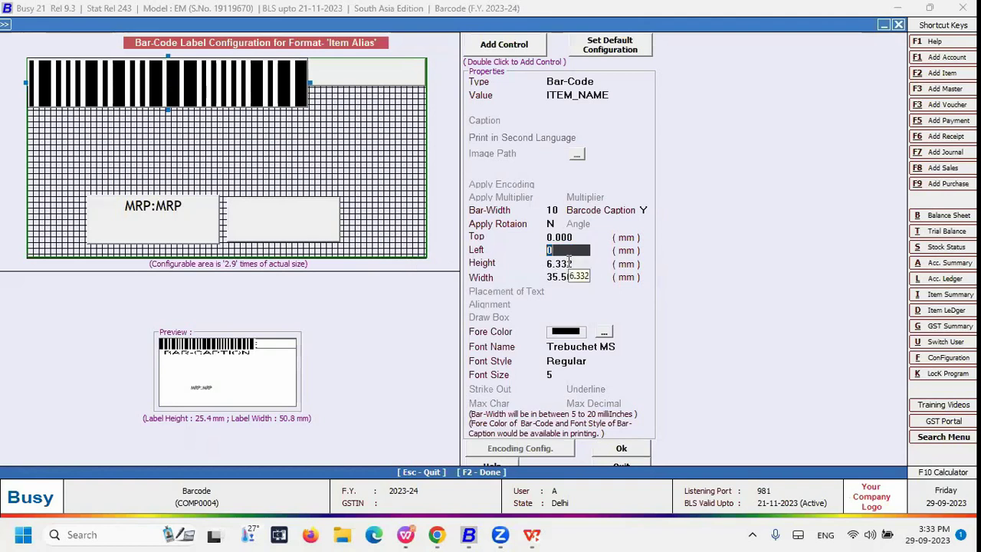
Position the barcode just below COMPANY_NAME at 3.528 mm top and 0 mm left
{"action": "key", "text": "Up"}
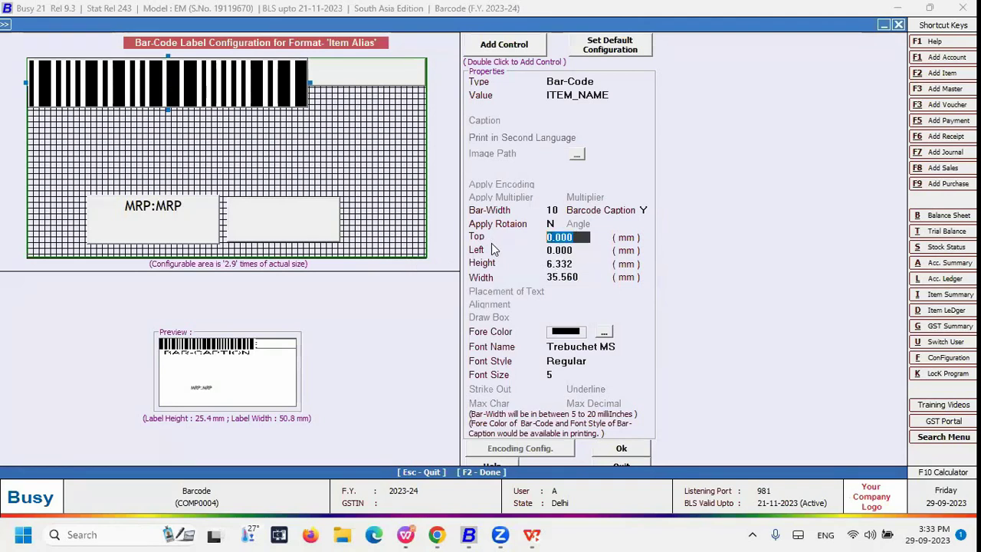
{"action": "type", "text": "1"}
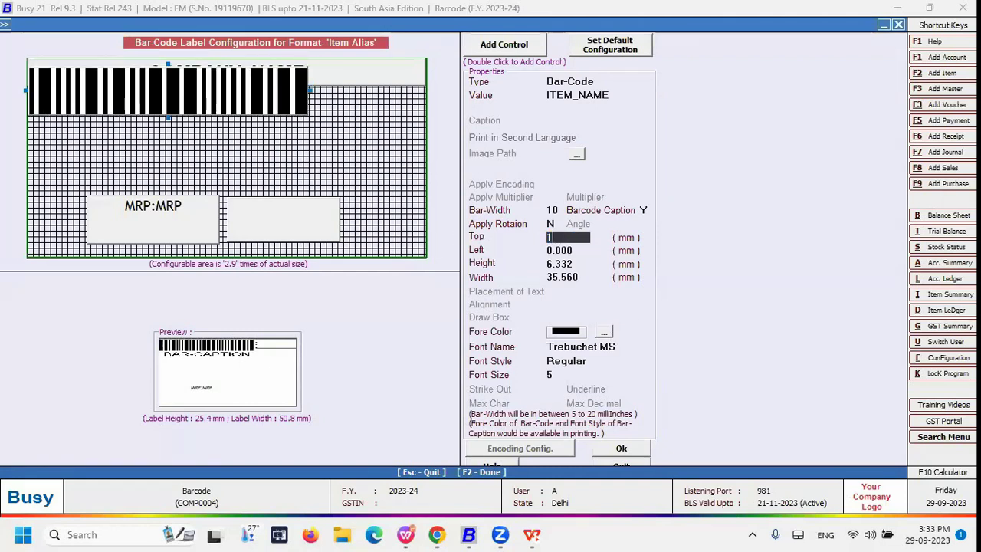
{"action": "type", "text": ".5"}
{"action": "key", "text": "Return"}
{"action": "key", "text": "Up"}
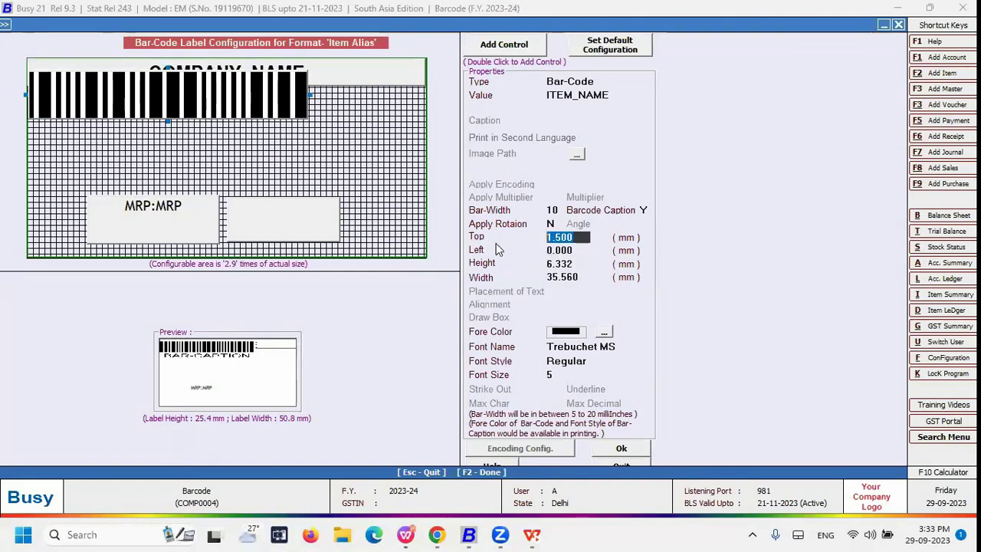
{"action": "type", "text": "3"}
{"action": "key", "text": "Return"}
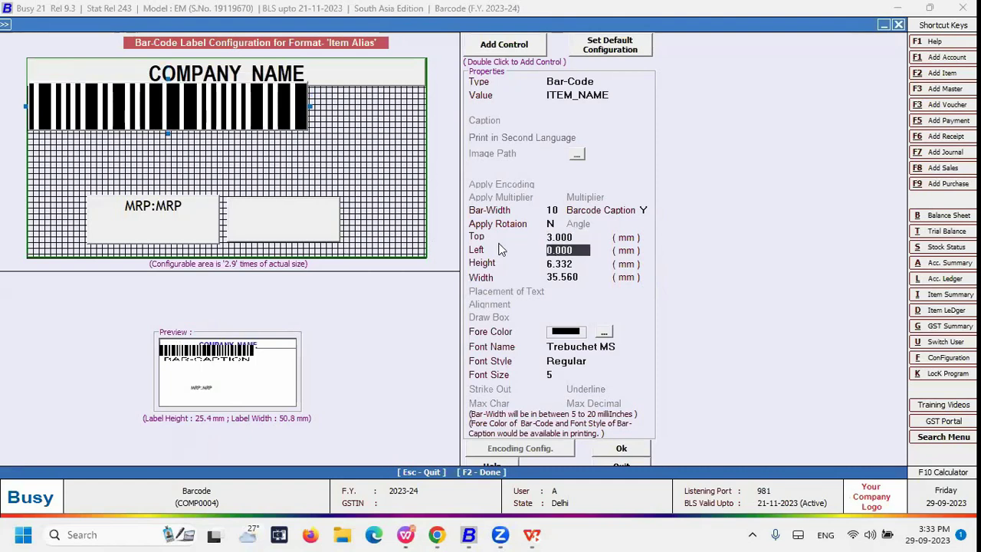
{"action": "key", "text": "Up"}
{"action": "type", "text": "4"}
{"action": "key", "text": "Return"}
{"action": "key", "text": "Up"}
{"action": "type", "text": "3."}
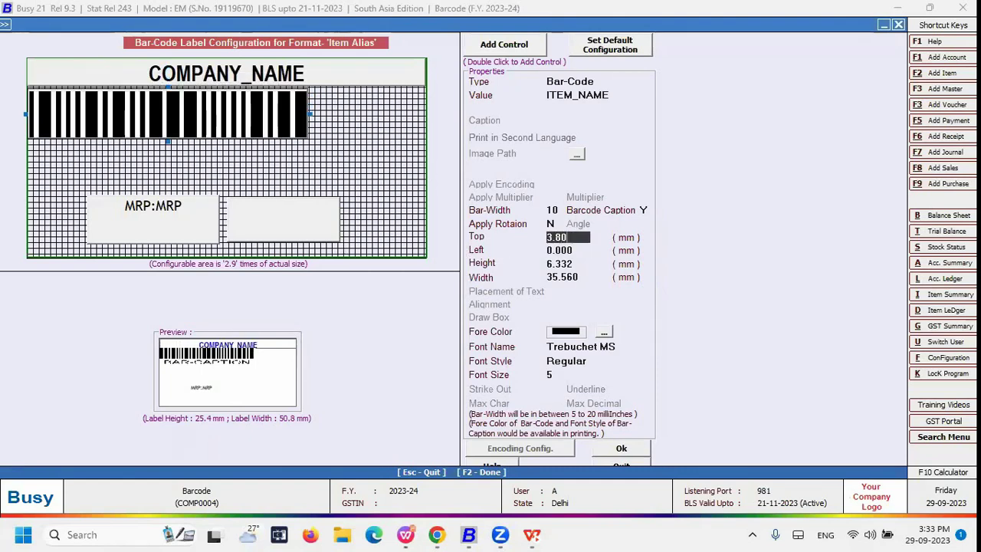
{"action": "key", "text": "Return"}
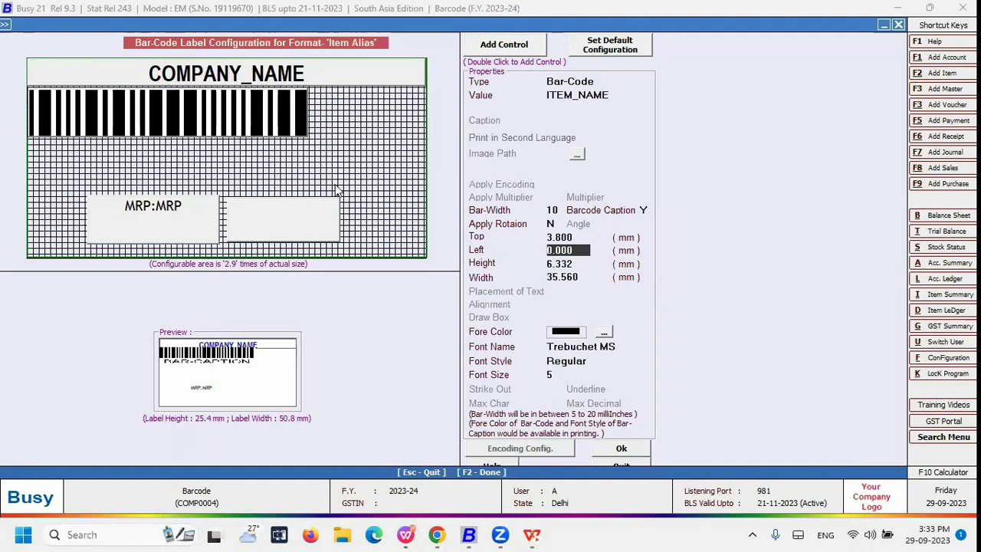
{"action": "left_click_drag", "start_coordinate": [207, 132], "coordinate": [209, 130]}
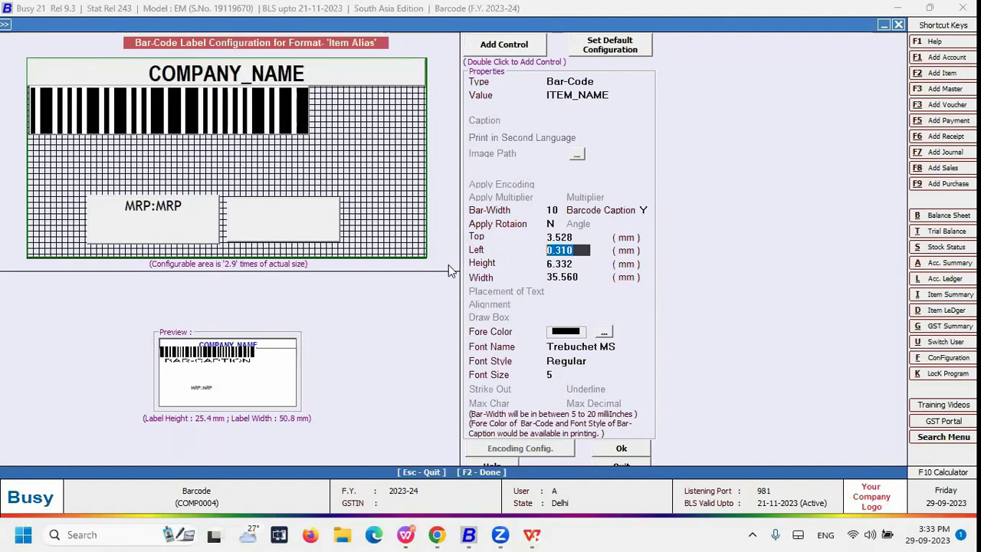
{"action": "type", "text": "0"}
{"action": "key", "text": "Return"}
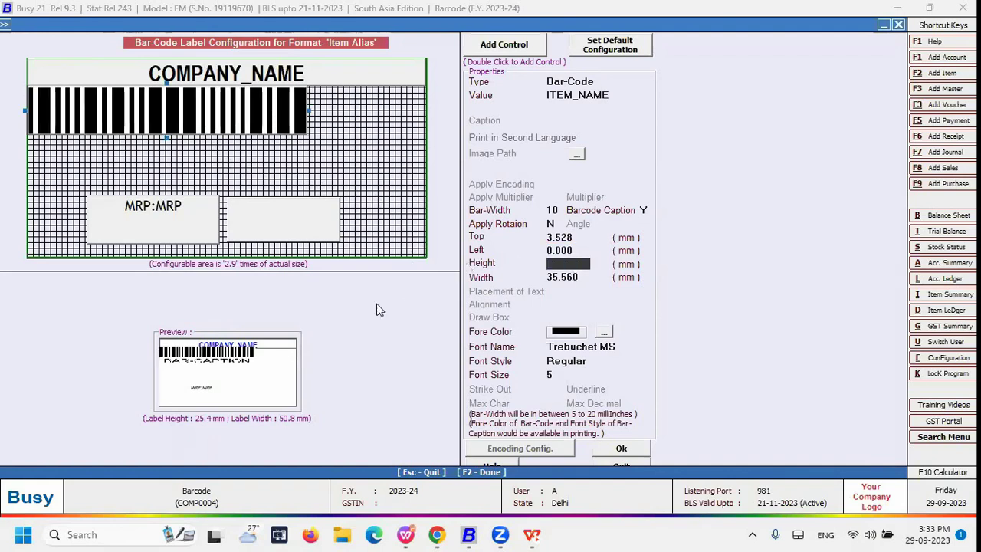
Set the barcode height to the 3.81 mm minimum
{"action": "key", "text": "Return"}
{"action": "key", "text": "Return"}
{"action": "left_click", "coordinate": [576, 263]}
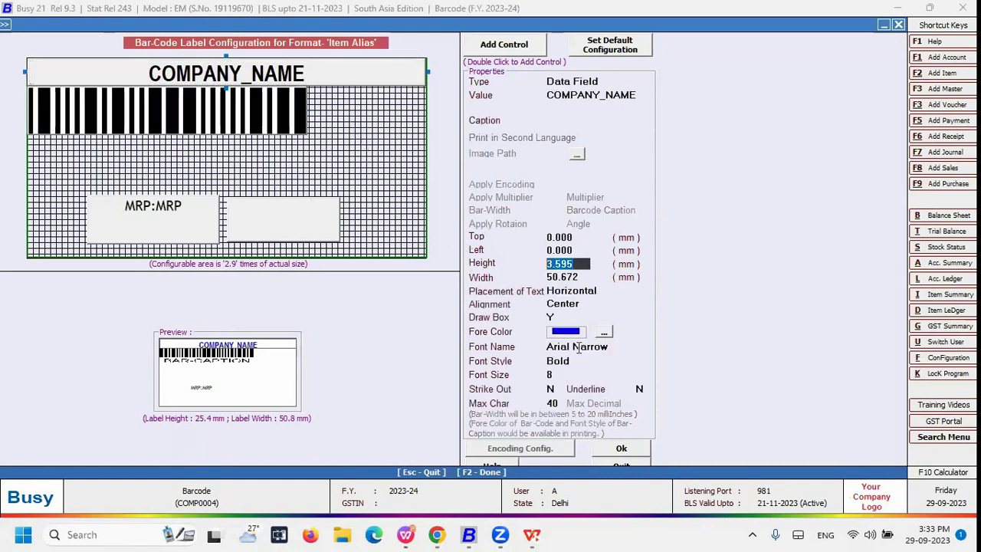
{"action": "key", "text": "Return"}
{"action": "key", "text": "Return"}
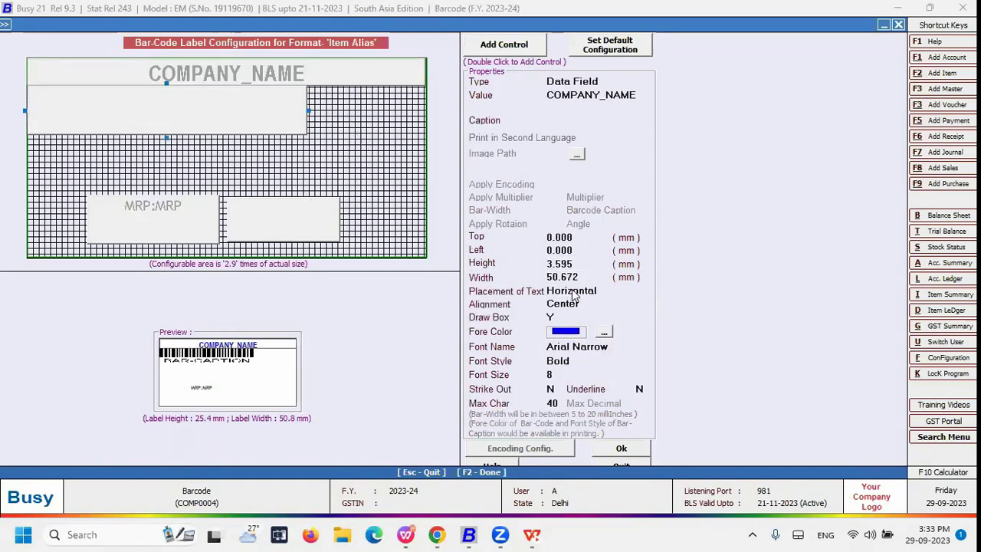
{"action": "key", "text": "Return"}
{"action": "key", "text": "Return"}
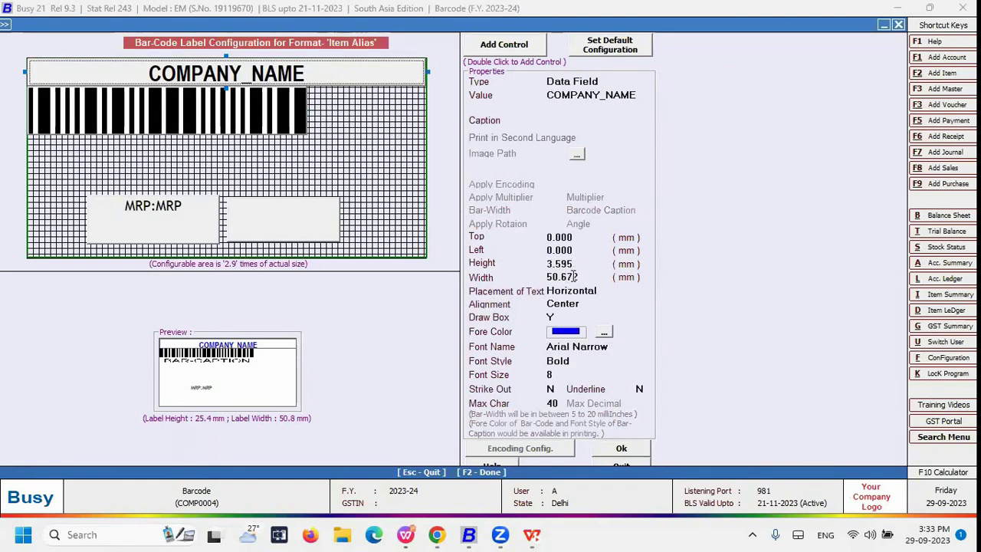
{"action": "key", "text": "Return"}
{"action": "key", "text": "Return"}
{"action": "type", "text": "3.596"}
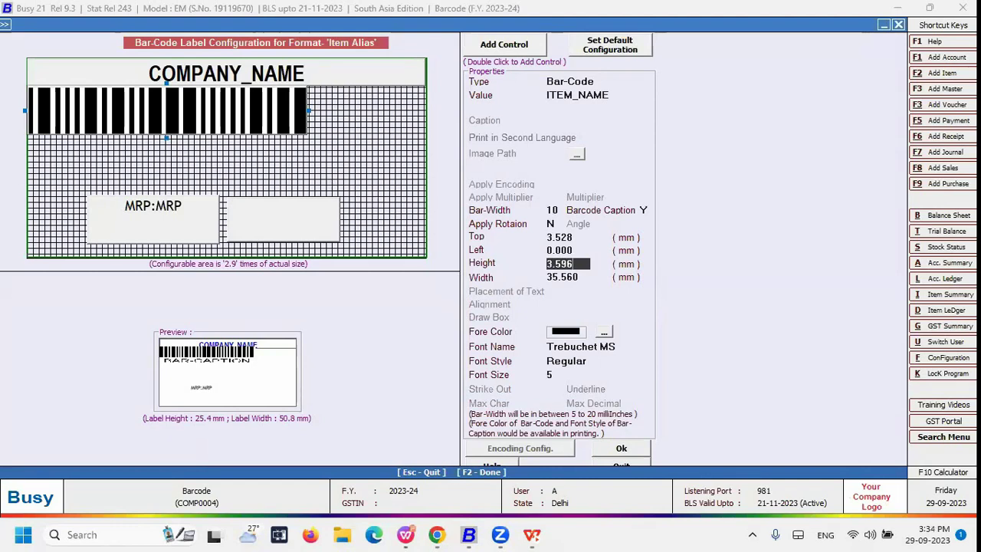
{"action": "key", "text": "Return"}
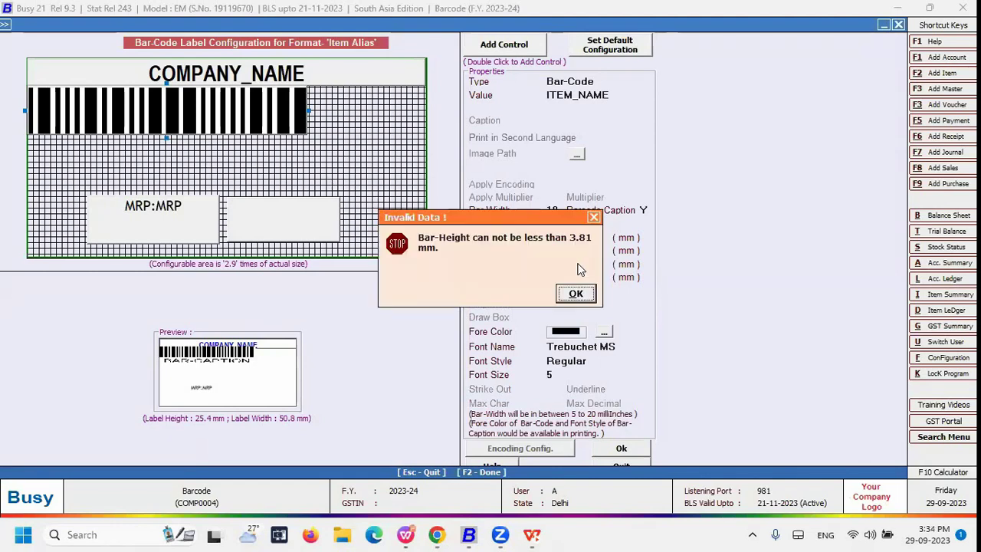
{"action": "key", "text": "Return"}
{"action": "key", "text": "Up"}
{"action": "key", "text": "Down"}
{"action": "type", "text": "3.581"}
{"action": "key", "text": "Return"}
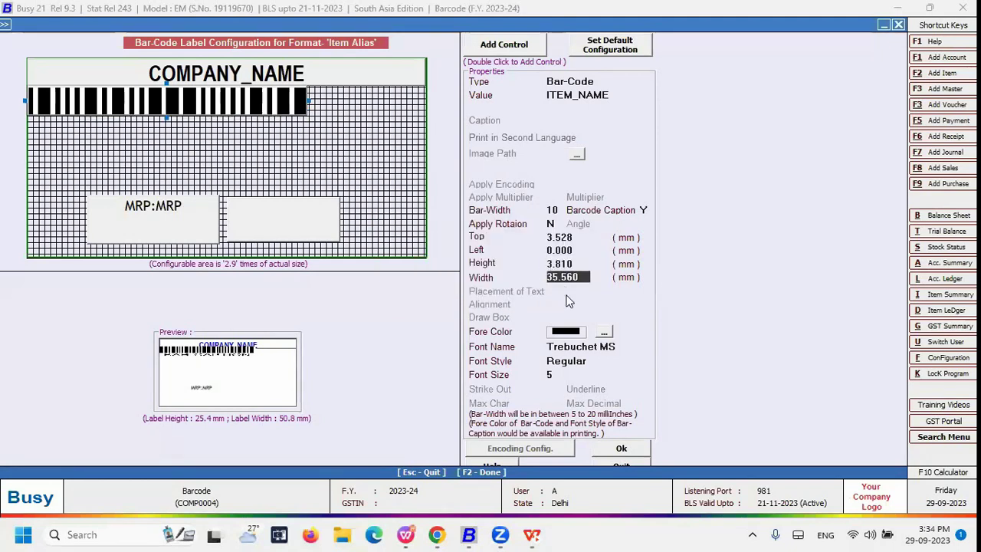
Stretch the barcode across the label width and place a narrowed MRP:MRP field beneath it
{"action": "left_click_drag", "start_coordinate": [162, 102], "coordinate": [164, 102]}
{"action": "left_click_drag", "start_coordinate": [310, 101], "coordinate": [427, 126]}
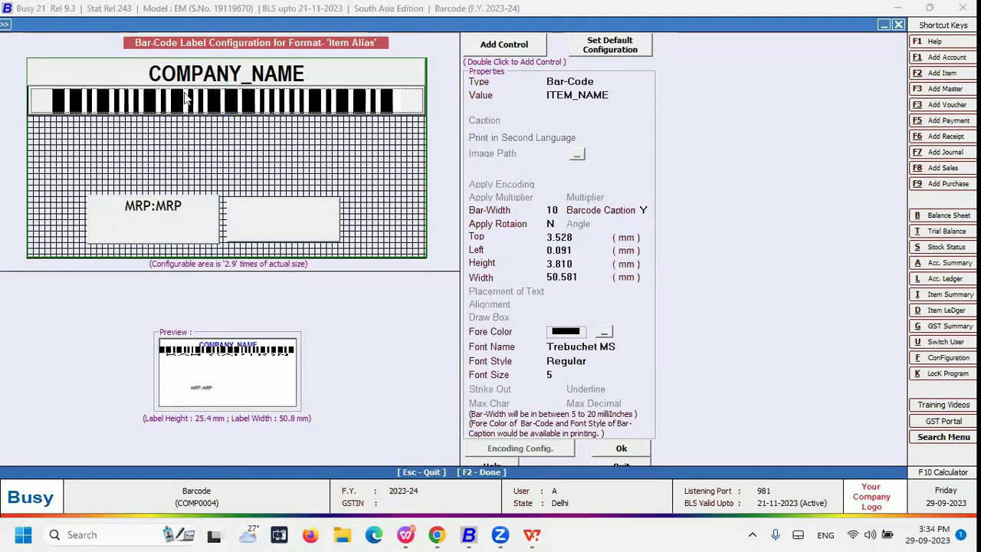
{"action": "left_click_drag", "start_coordinate": [212, 220], "coordinate": [93, 169]}
{"action": "left_click", "coordinate": [576, 294]}
{"action": "left_click_drag", "start_coordinate": [130, 213], "coordinate": [102, 150]}
{"action": "left_click_drag", "start_coordinate": [164, 137], "coordinate": [143, 138]}
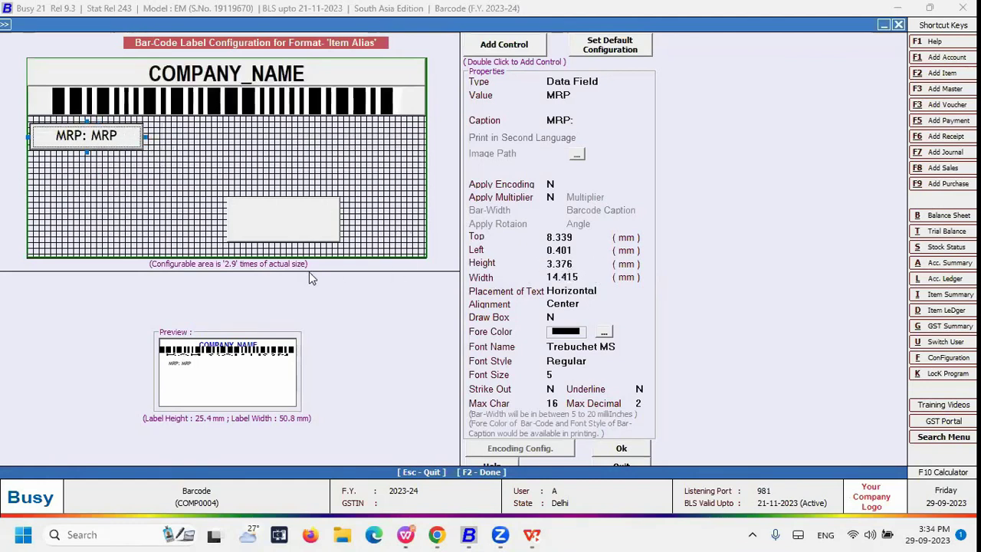
Move the empty box under MRP and make it a Data Field showing SALES_PRICE
{"action": "left_click", "coordinate": [253, 230]}
{"action": "left_click", "coordinate": [108, 188]}
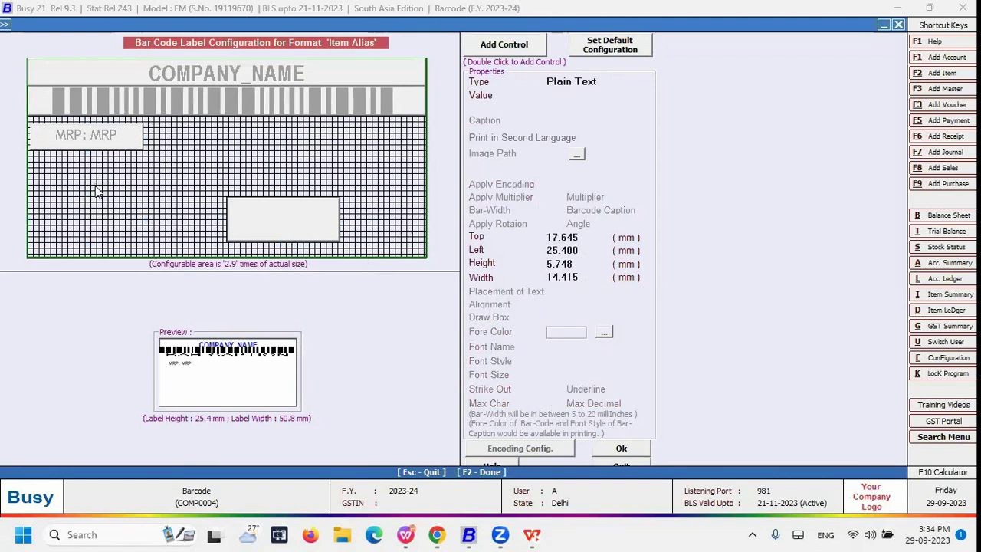
{"action": "left_click", "coordinate": [98, 191]}
{"action": "left_click_drag", "start_coordinate": [85, 199], "coordinate": [96, 187]}
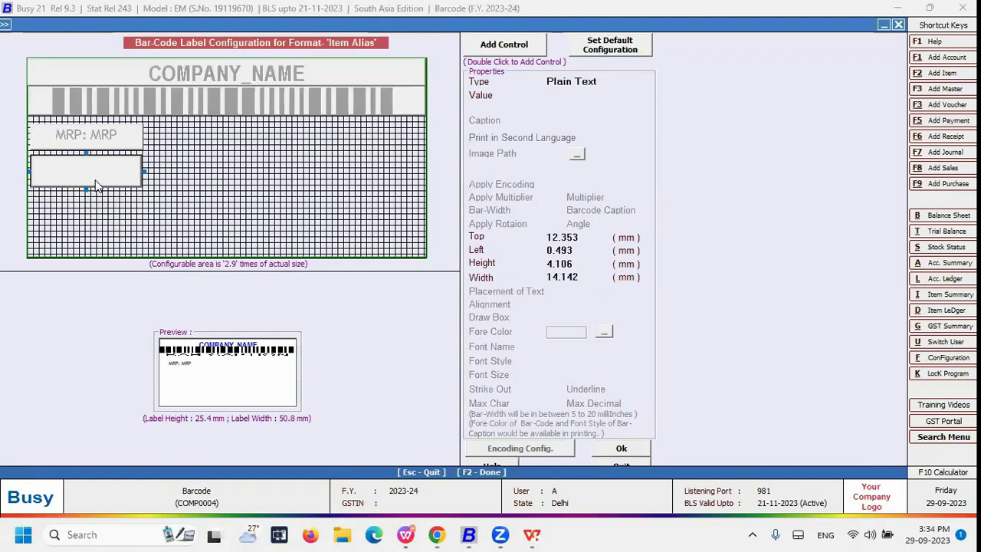
{"action": "left_click", "coordinate": [600, 81]}
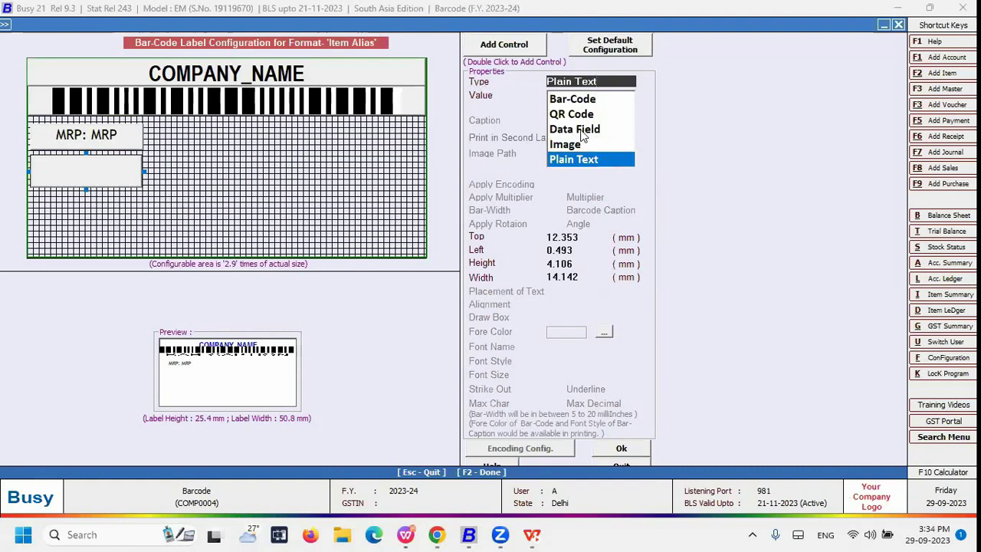
{"action": "left_click", "coordinate": [581, 131]}
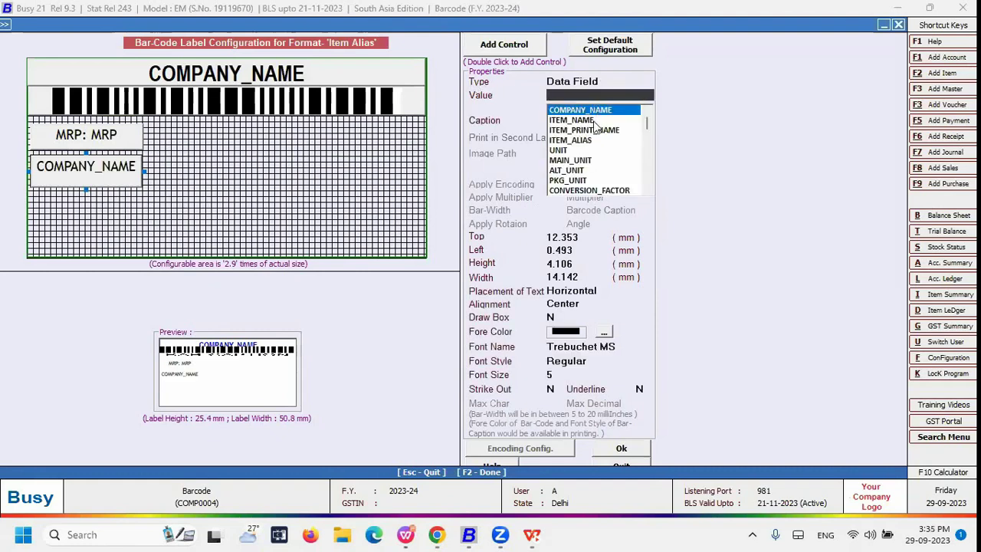
{"action": "scroll", "coordinate": [594, 173], "scroll_direction": "down", "scroll_amount": 2}
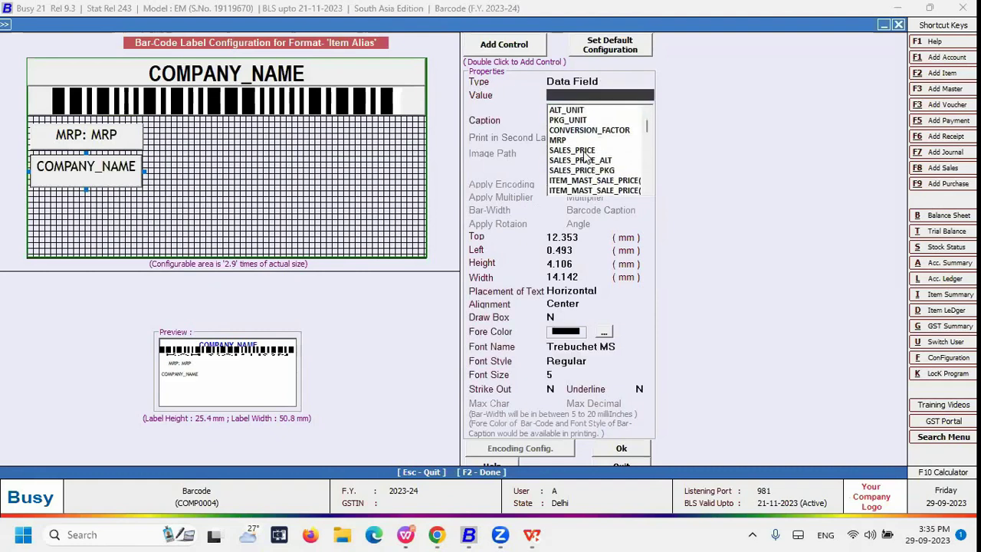
{"action": "left_click", "coordinate": [583, 151]}
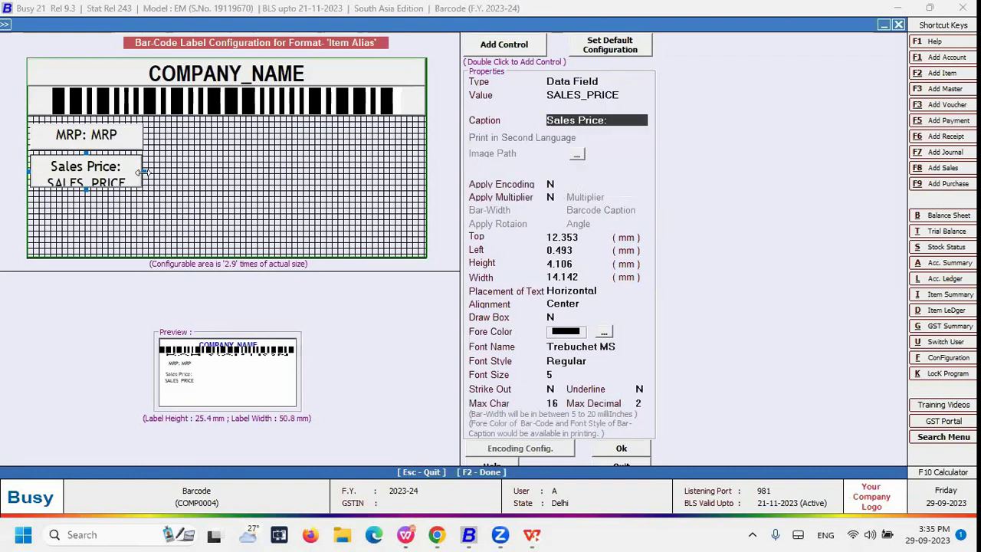
Widen the SALES_PRICE and MRP fields to 17.7 mm and caption SALES_PRICE 'S.Price'
{"action": "left_click_drag", "start_coordinate": [142, 173], "coordinate": [169, 173]}
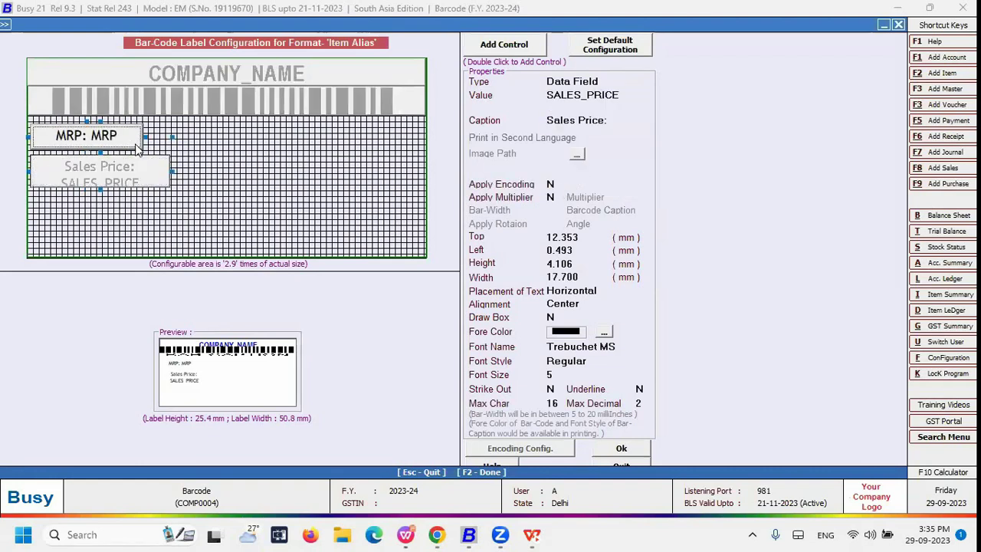
{"action": "left_click", "coordinate": [136, 146]}
{"action": "left_click_drag", "start_coordinate": [142, 135], "coordinate": [172, 135]}
{"action": "left_click", "coordinate": [142, 175]}
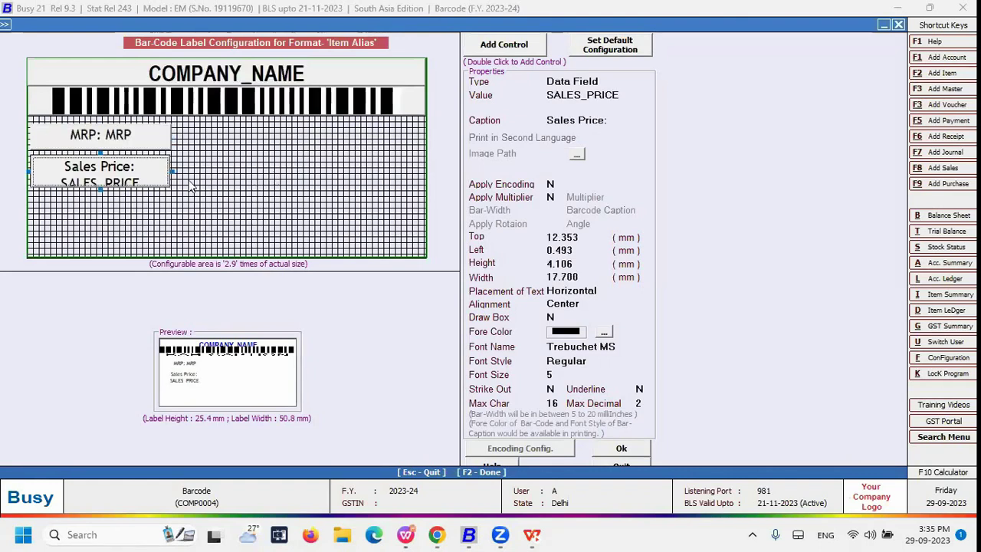
{"action": "left_click", "coordinate": [613, 95]}
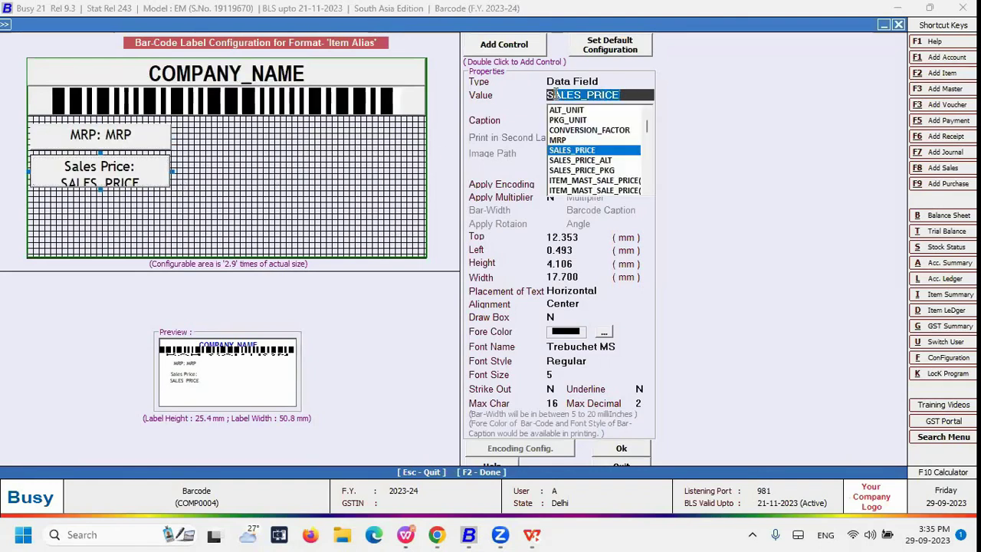
{"action": "key", "text": "Return"}
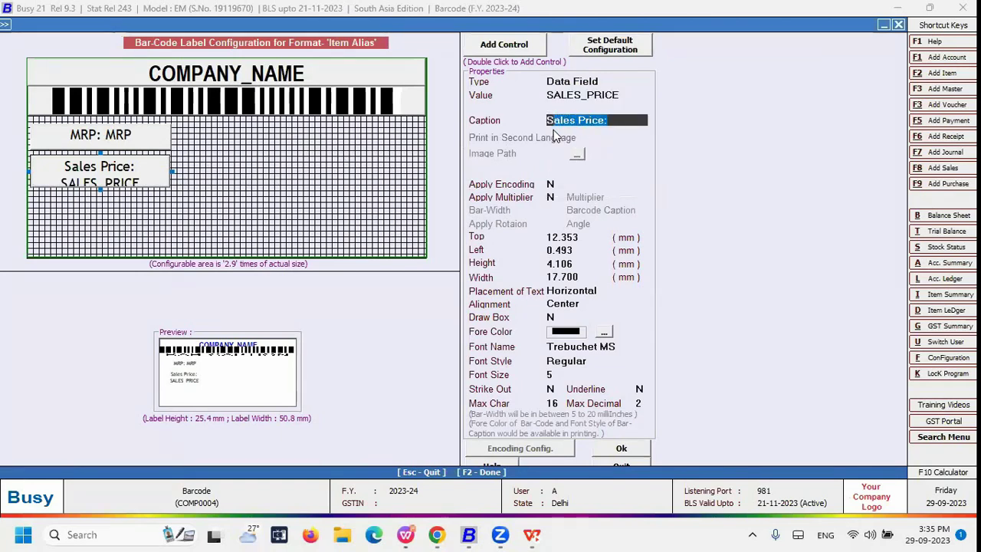
{"action": "type", "text": "S.Price"}
{"action": "key", "text": "Return"}
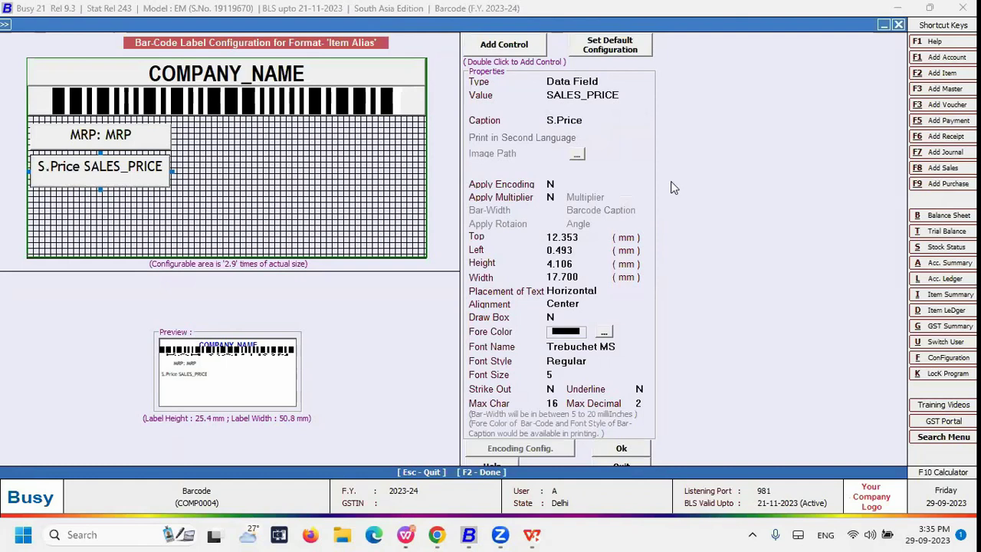
{"action": "left_click", "coordinate": [120, 177]}
{"action": "left_click", "coordinate": [516, 48]}
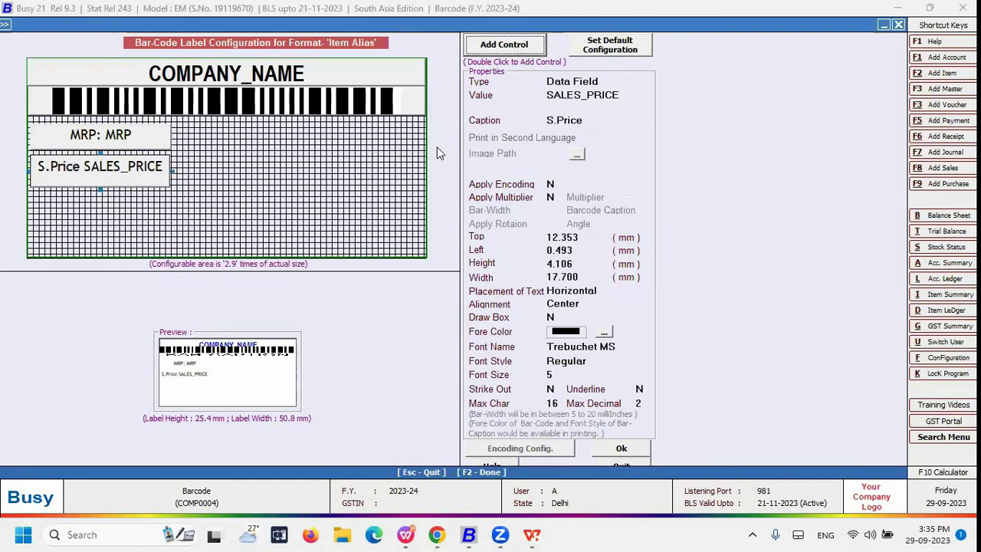
Add a new plain-text control at the label's lower right and make it taller
{"action": "double_click", "coordinate": [503, 48]}
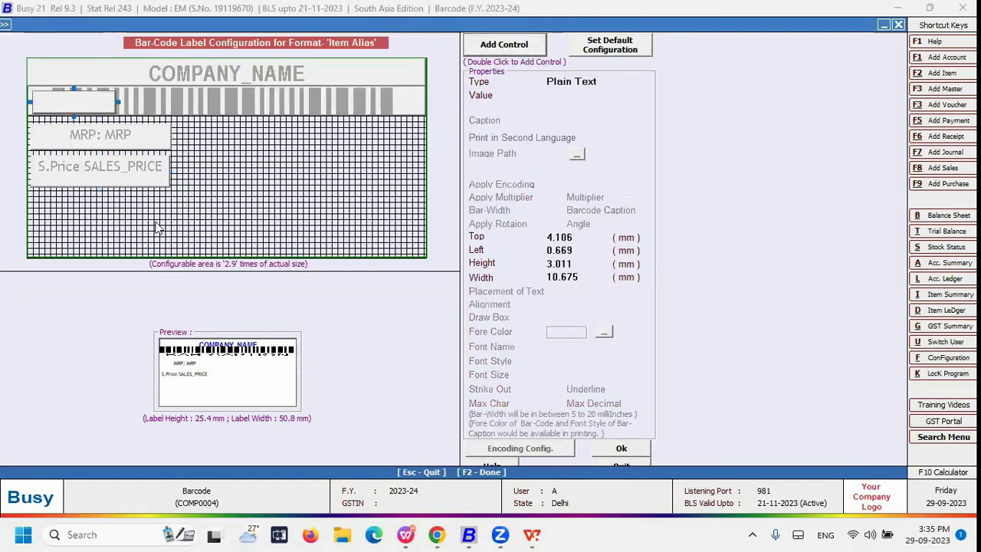
{"action": "left_click", "coordinate": [372, 206]}
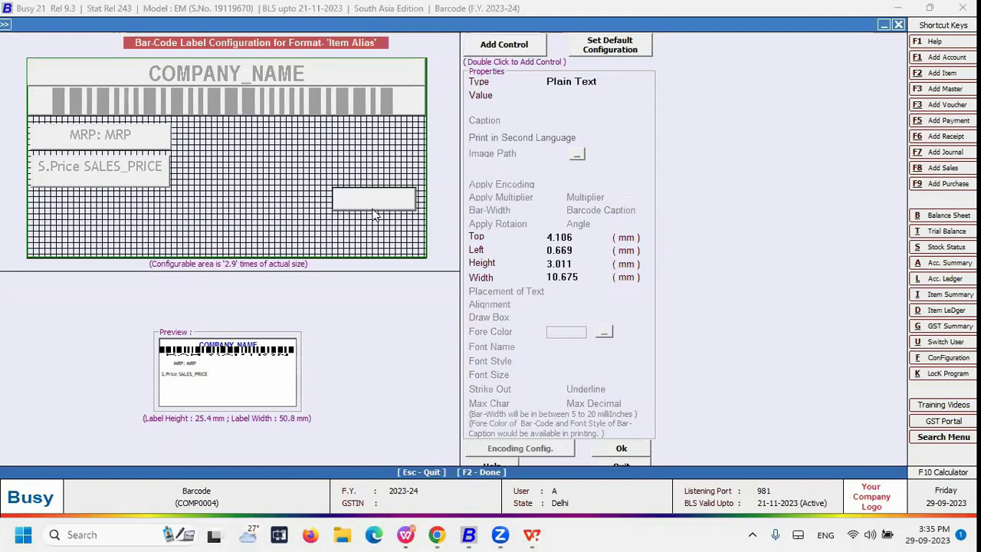
{"action": "left_click_drag", "start_coordinate": [375, 244], "coordinate": [375, 248]}
{"action": "left_click_drag", "start_coordinate": [373, 188], "coordinate": [374, 179]}
Turn the control into a QR code of ITEM_NAME, widen it to 9 mm, and add another control
{"action": "left_click", "coordinate": [609, 82]}
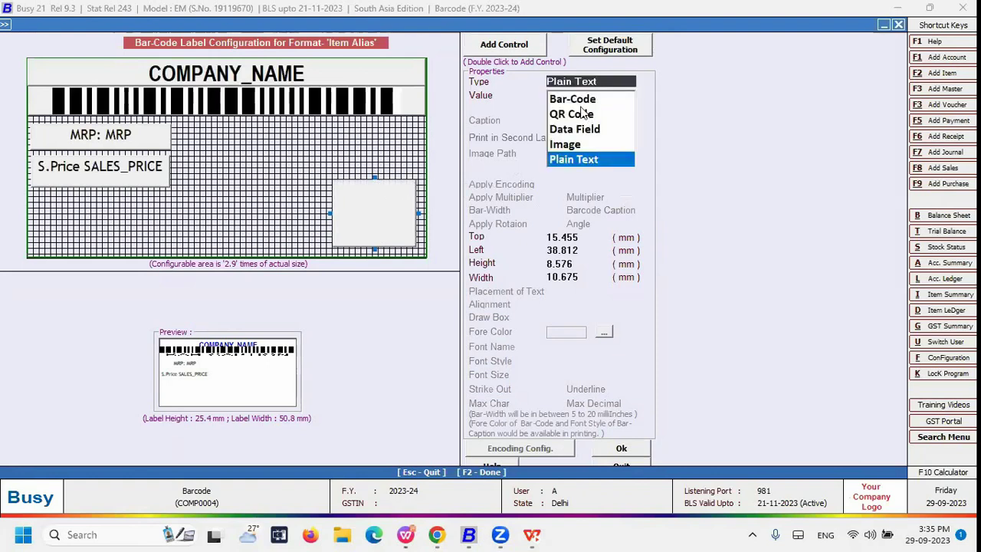
{"action": "left_click", "coordinate": [584, 113]}
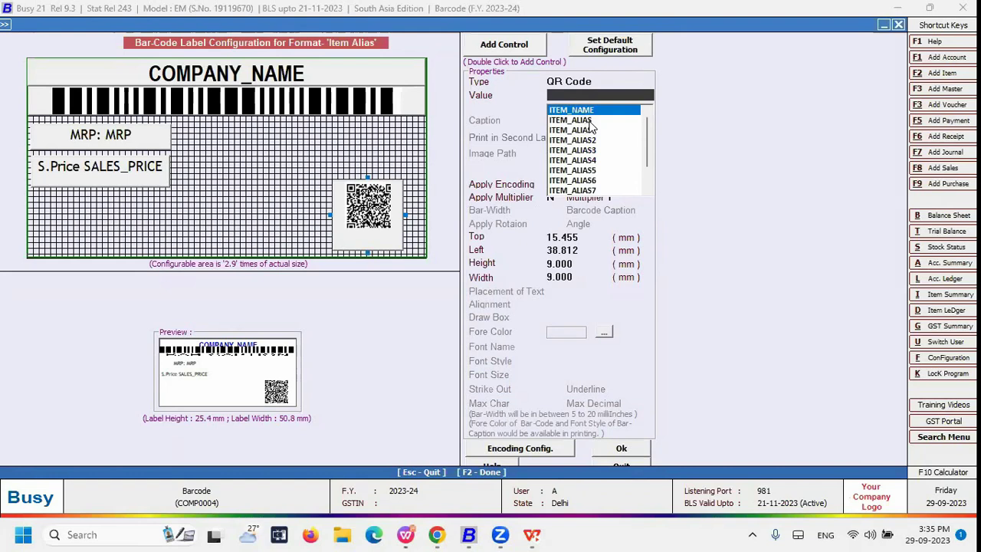
{"action": "left_click", "coordinate": [580, 111]}
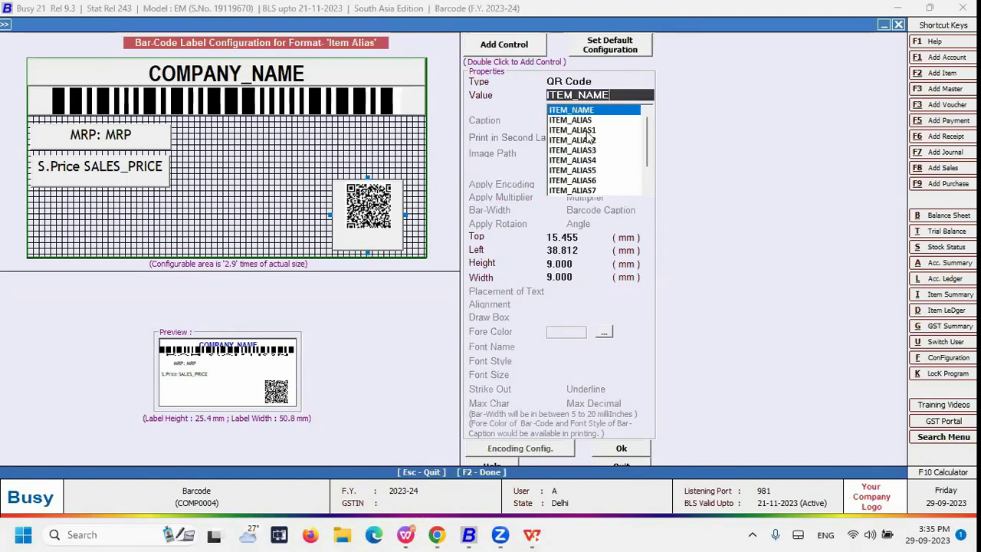
{"action": "left_click", "coordinate": [592, 112]}
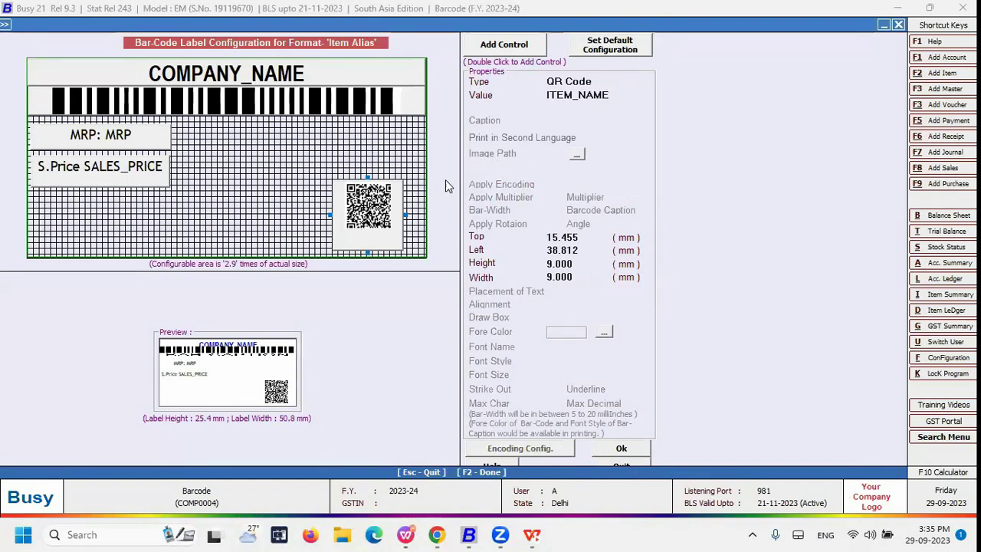
{"action": "left_click_drag", "start_coordinate": [405, 215], "coordinate": [413, 214]}
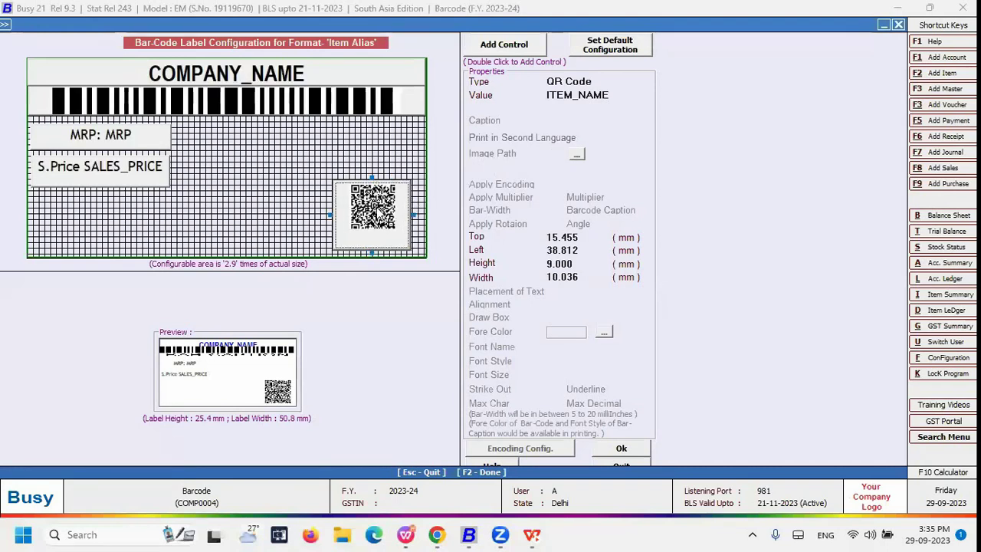
{"action": "left_click", "coordinate": [693, 125]}
{"action": "double_click", "coordinate": [494, 46]}
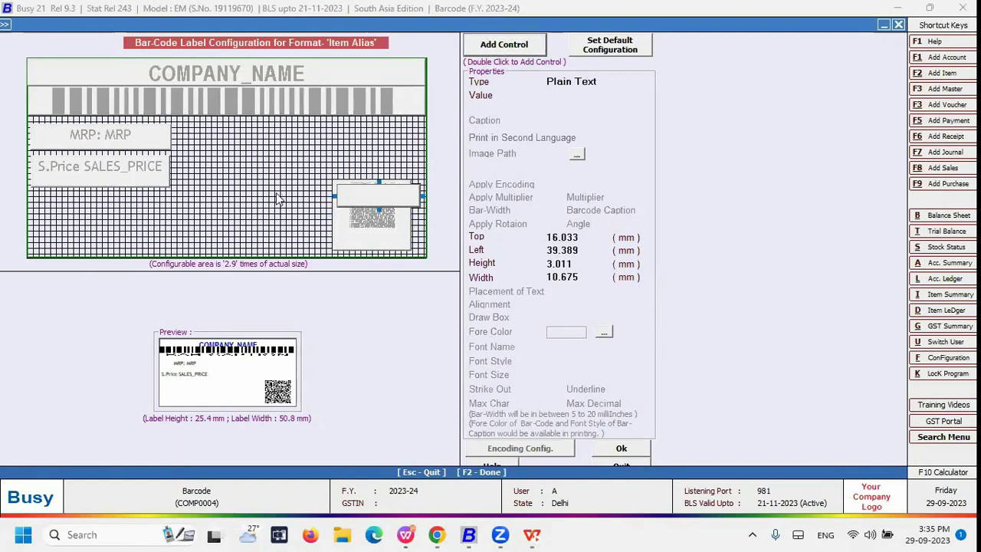
Move the new control to the lower left, enlarge it, and make it an Image
{"action": "left_click", "coordinate": [117, 218]}
{"action": "left_click_drag", "start_coordinate": [117, 213], "coordinate": [148, 213]}
{"action": "left_click_drag", "start_coordinate": [90, 223], "coordinate": [90, 241]}
{"action": "left_click", "coordinate": [594, 83]}
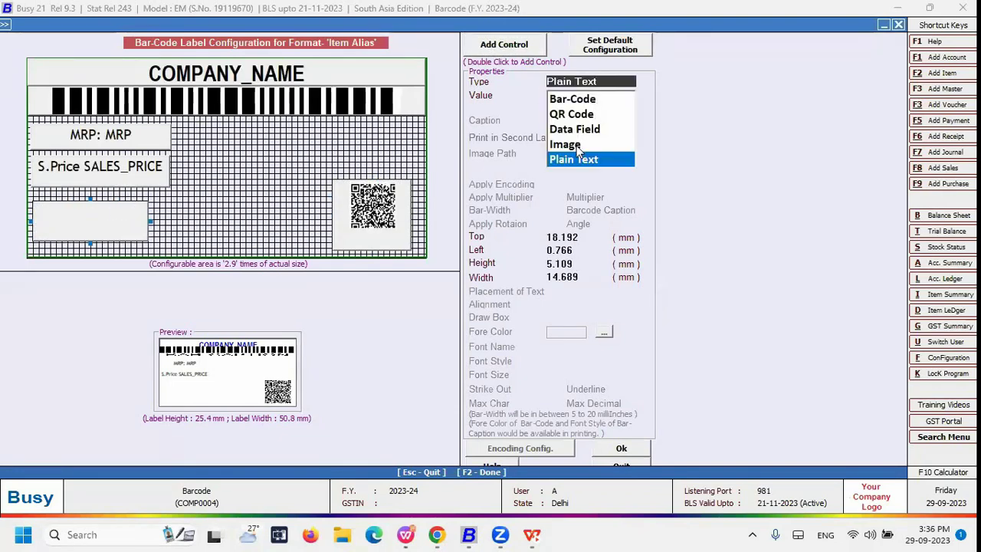
{"action": "left_click", "coordinate": [580, 141]}
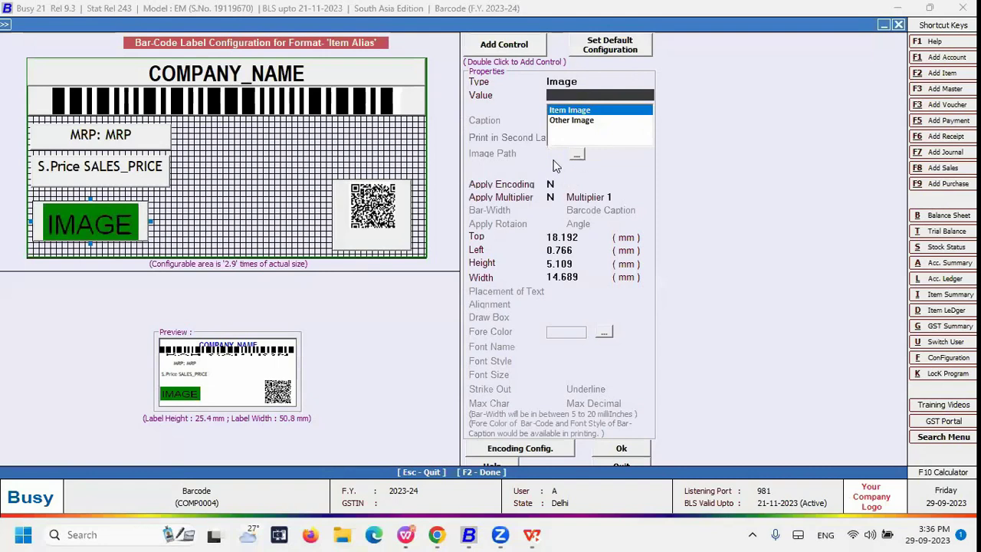
Set the image to Other Image and load a picture file from the Desktop
{"action": "left_click", "coordinate": [573, 120]}
{"action": "left_click", "coordinate": [577, 155]}
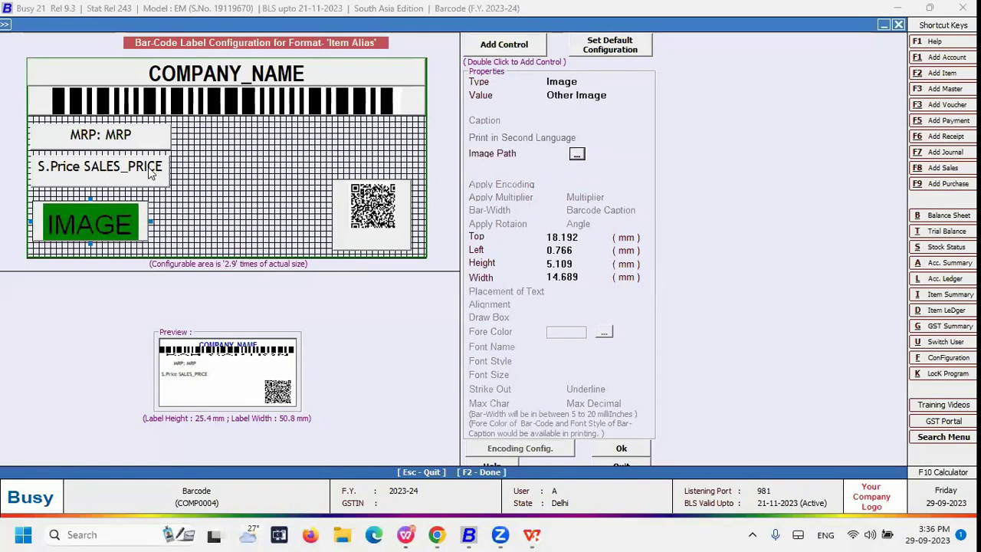
{"action": "left_click_drag", "start_coordinate": [278, 131], "coordinate": [278, 276]}
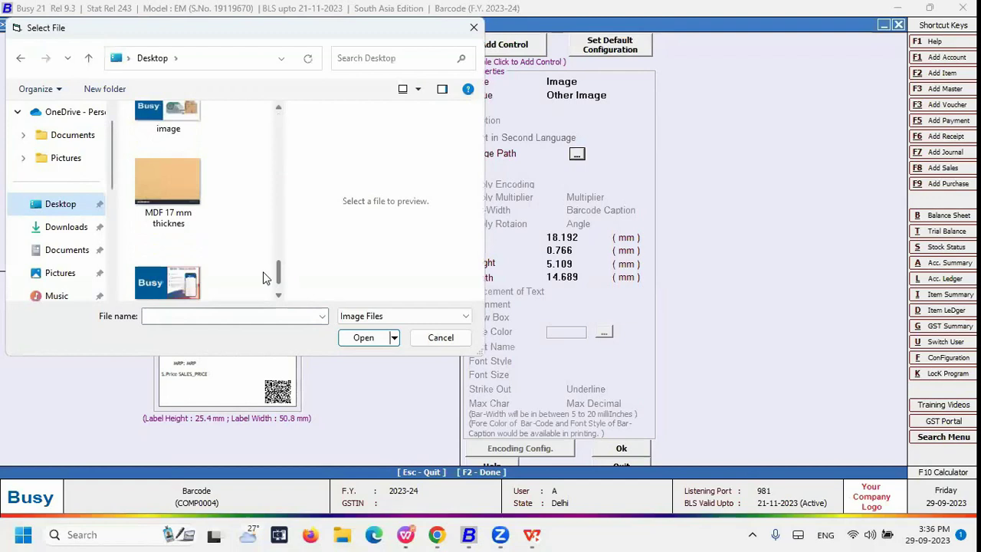
{"action": "left_click", "coordinate": [172, 279]}
{"action": "left_click", "coordinate": [364, 338]}
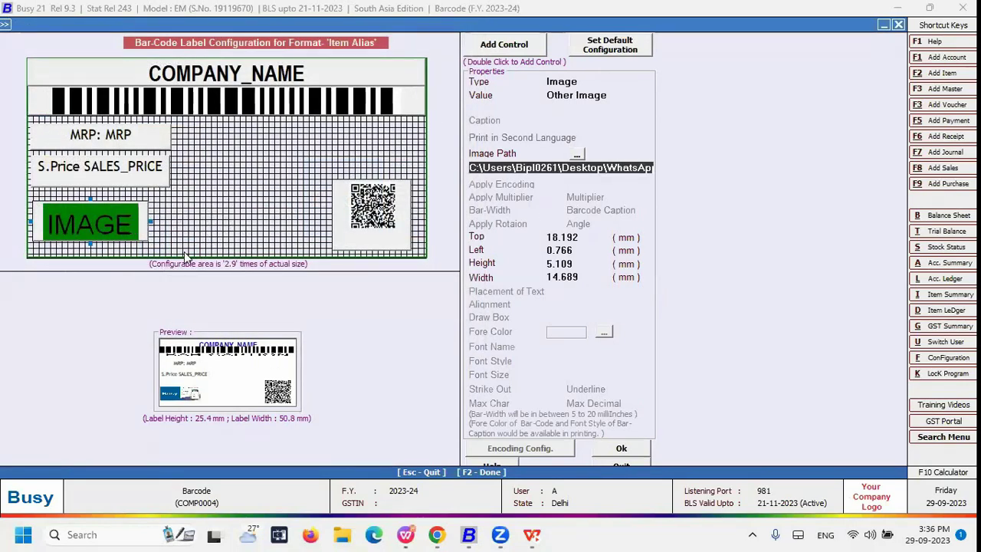
{"action": "left_click", "coordinate": [602, 82]}
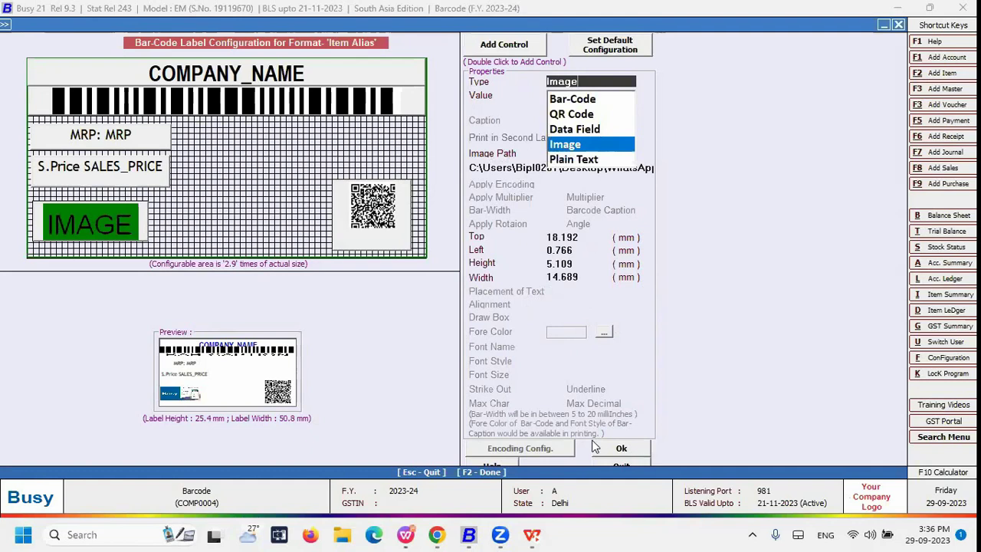
{"action": "left_click", "coordinate": [504, 43]}
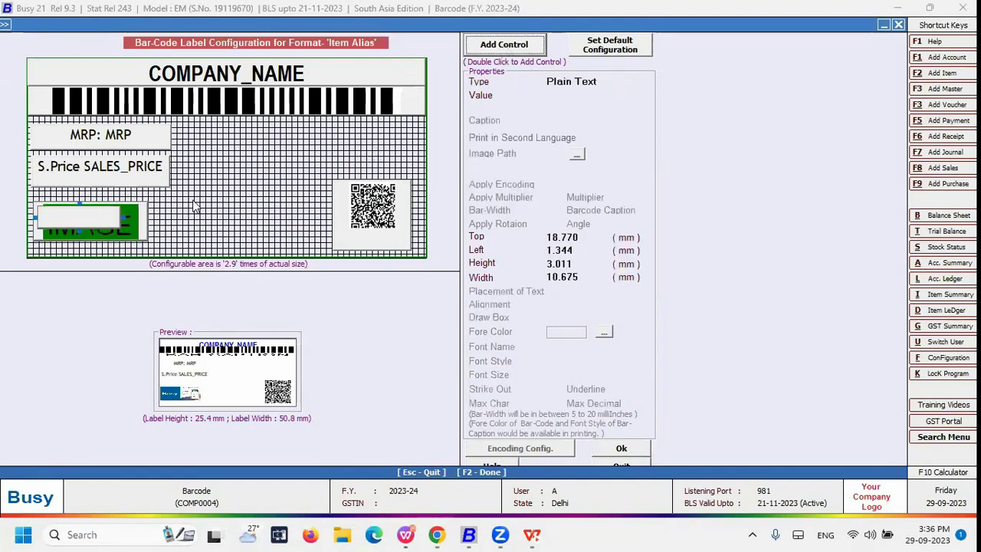
Add a ₹ symbol (`) at the label centre in Rupee Foradian, Regular, size 8
{"action": "left_click_drag", "start_coordinate": [102, 221], "coordinate": [239, 201]}
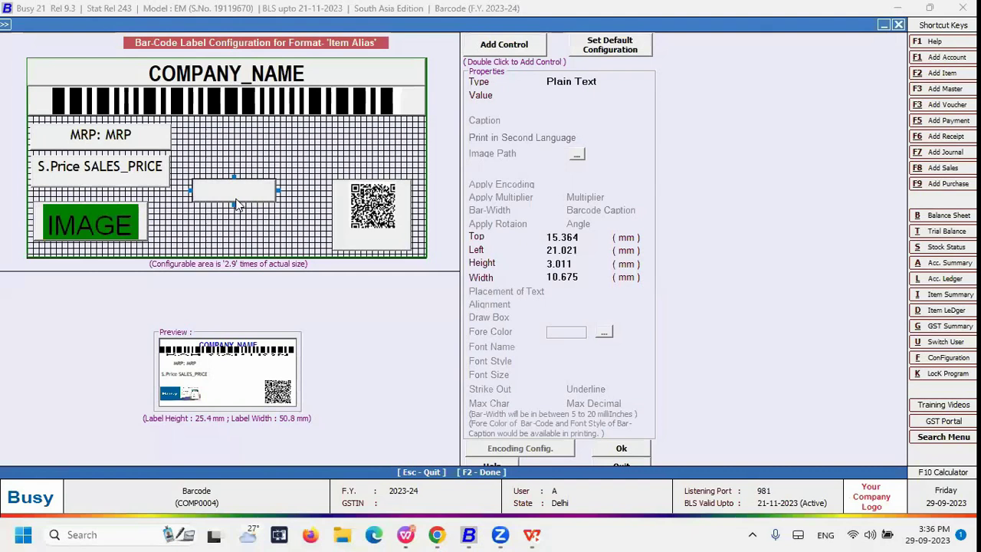
{"action": "left_click", "coordinate": [609, 97]}
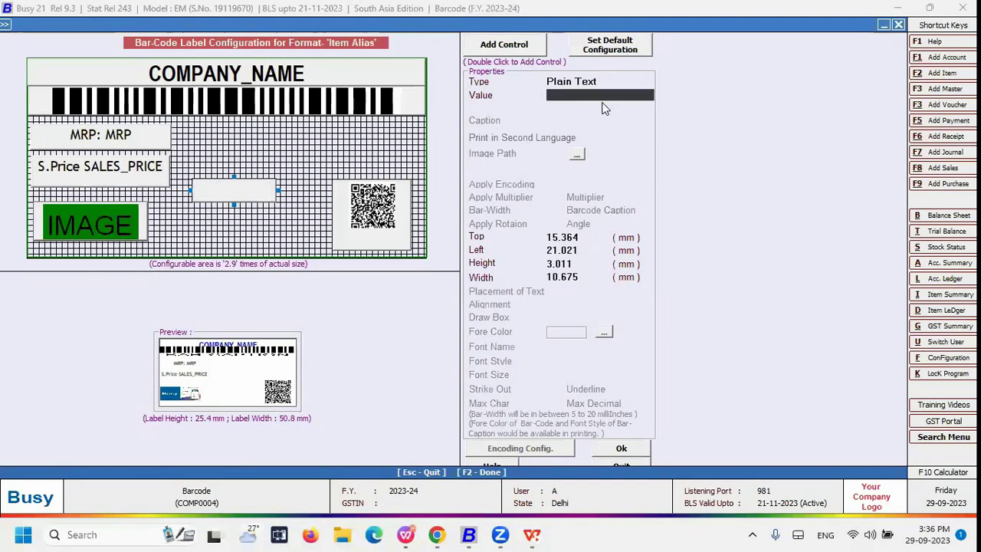
{"action": "type", "text": "`"}
{"action": "left_click", "coordinate": [611, 346]}
{"action": "type", "text": "ru"}
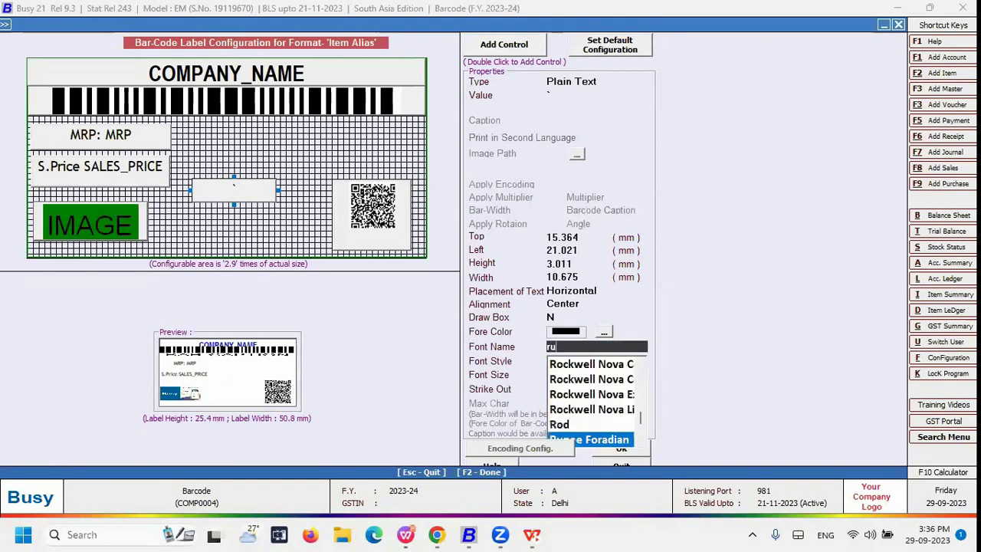
{"action": "key", "text": "Return"}
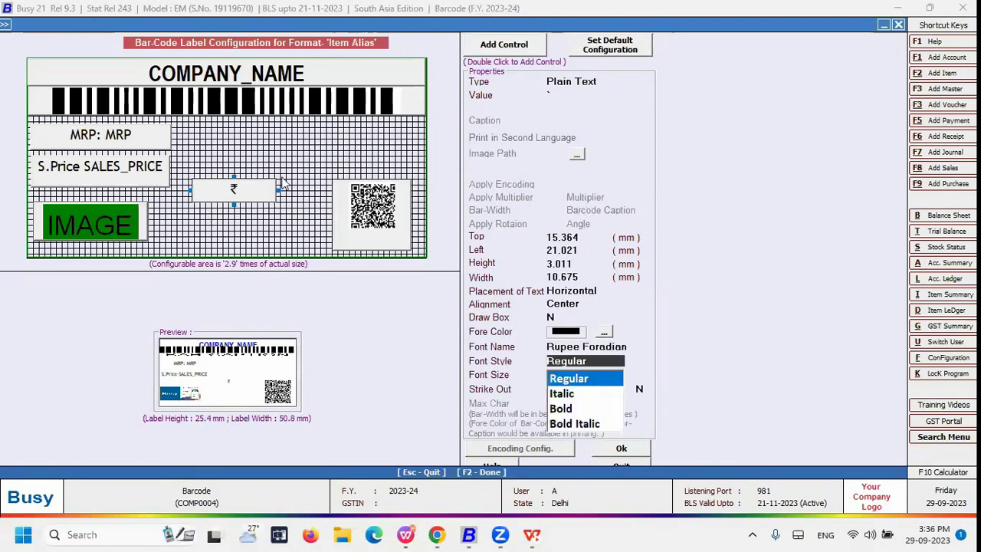
{"action": "key", "text": "Return"}
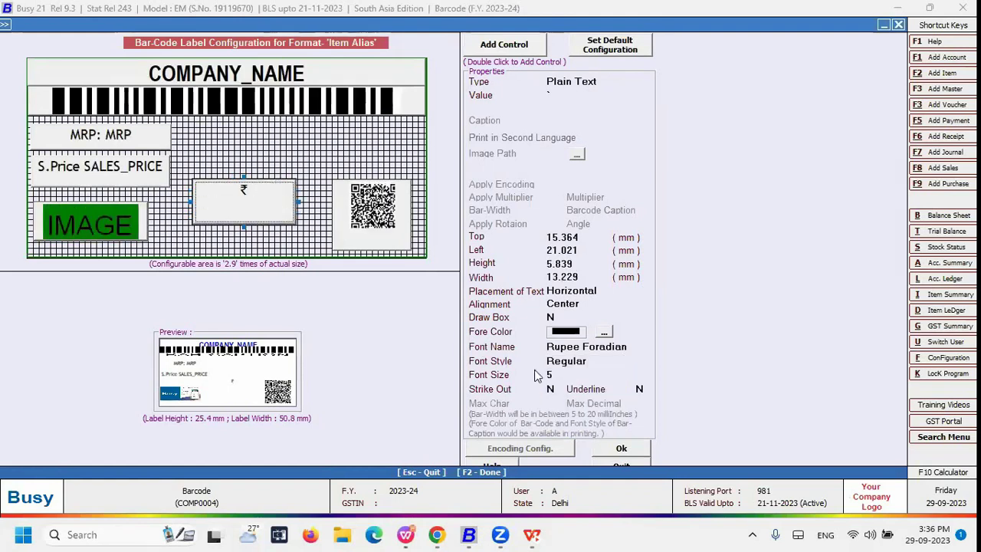
{"action": "type", "text": "8"}
{"action": "key", "text": "Return"}
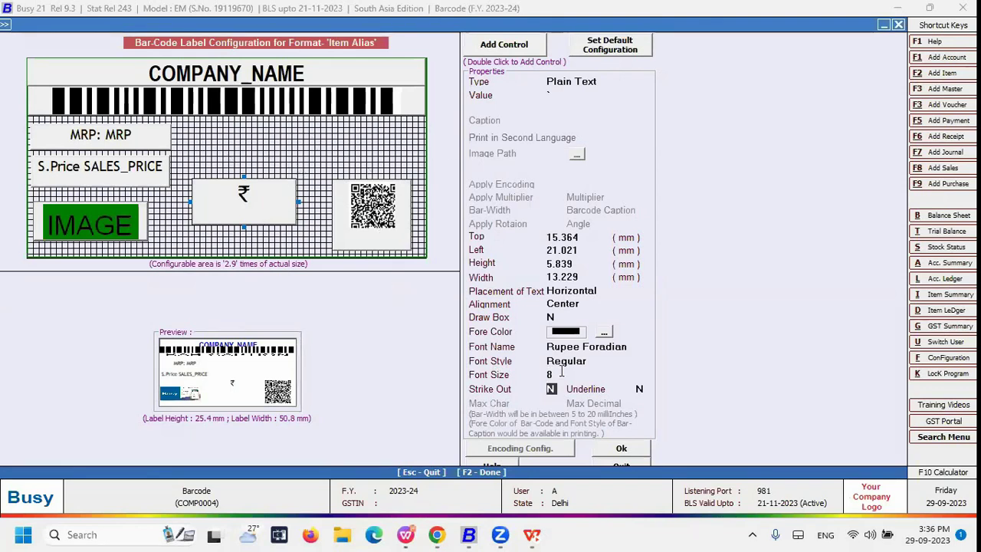
Dismiss the invalid-data warnings and shrink the QR code's height
{"action": "left_click", "coordinate": [621, 449]}
{"action": "key", "text": "Return"}
{"action": "left_click", "coordinate": [617, 448]}
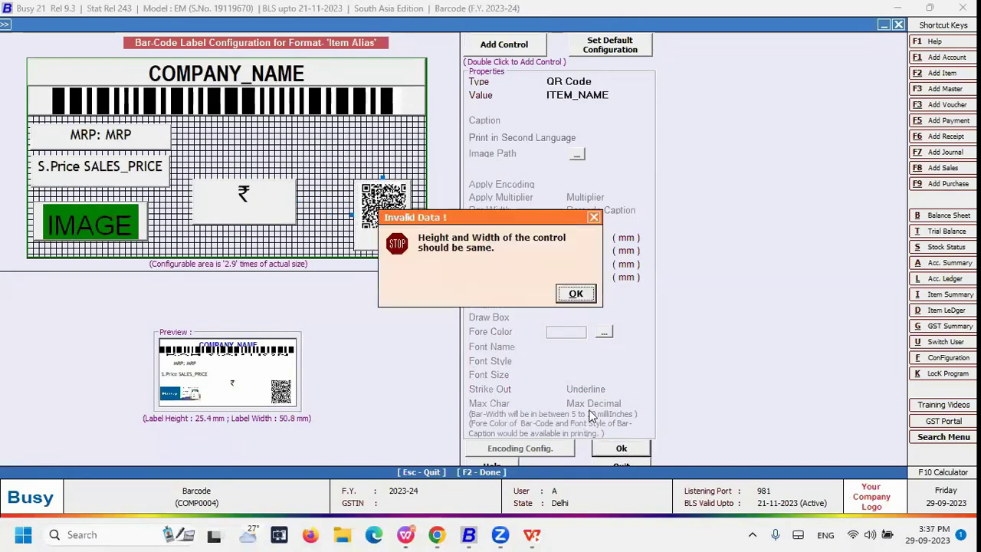
{"action": "left_click", "coordinate": [576, 294]}
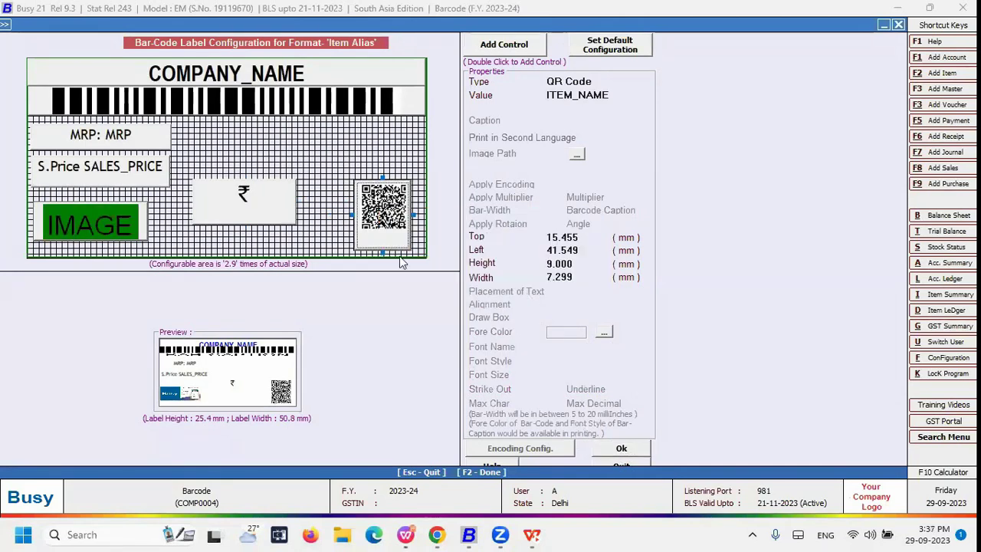
{"action": "left_click_drag", "start_coordinate": [403, 263], "coordinate": [364, 215]}
{"action": "left_click", "coordinate": [576, 294]}
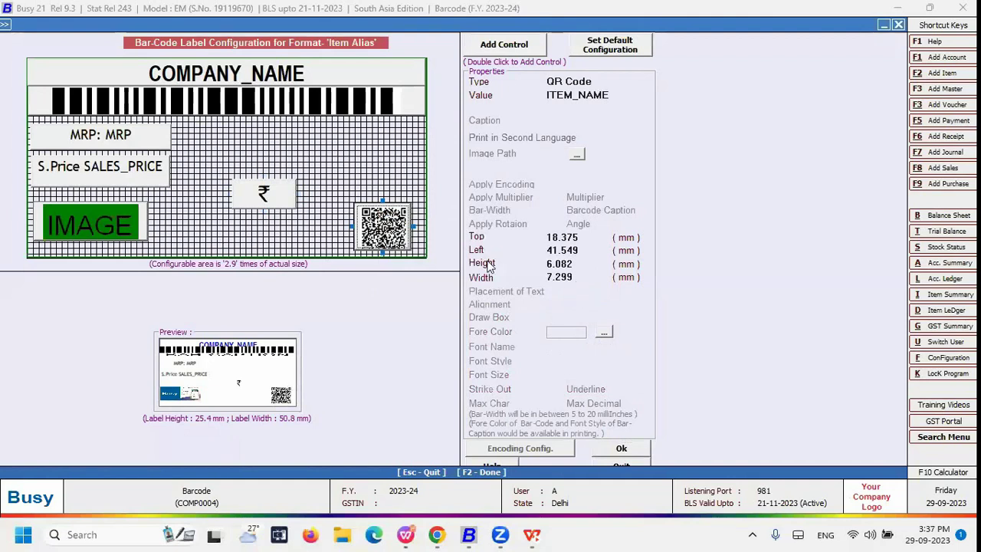
Replace the image with the 101010 picture, then save and close the label designer
{"action": "left_click", "coordinate": [576, 295]}
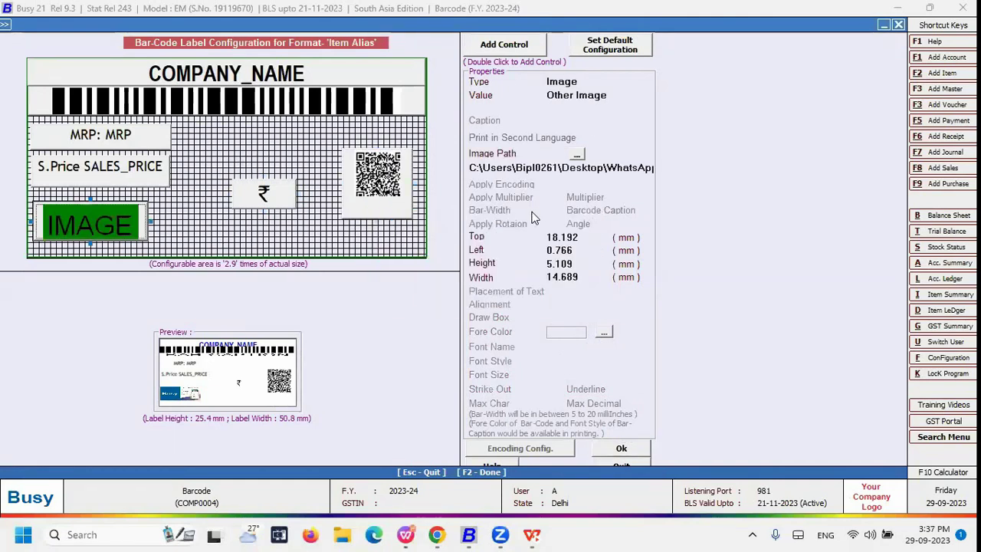
{"action": "double_click", "coordinate": [113, 204]}
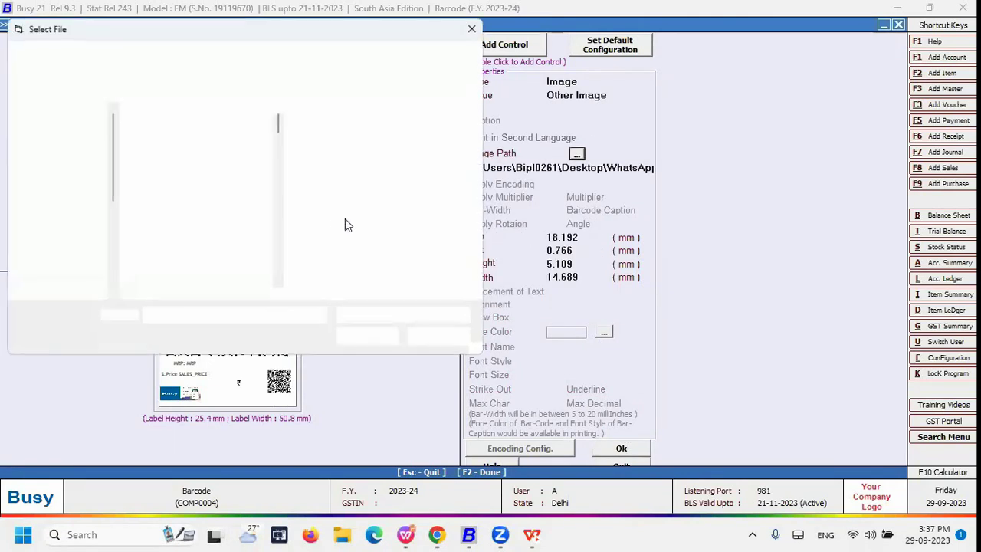
{"action": "left_click", "coordinate": [60, 204]}
{"action": "left_click", "coordinate": [168, 230]}
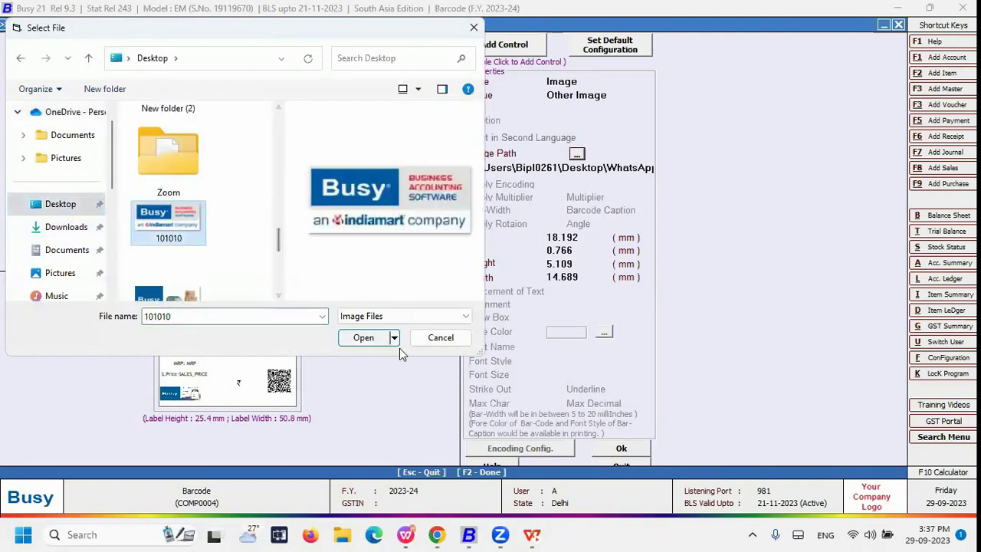
{"action": "left_click", "coordinate": [363, 338]}
{"action": "key", "text": "F2"}
{"action": "left_click", "coordinate": [480, 393]}
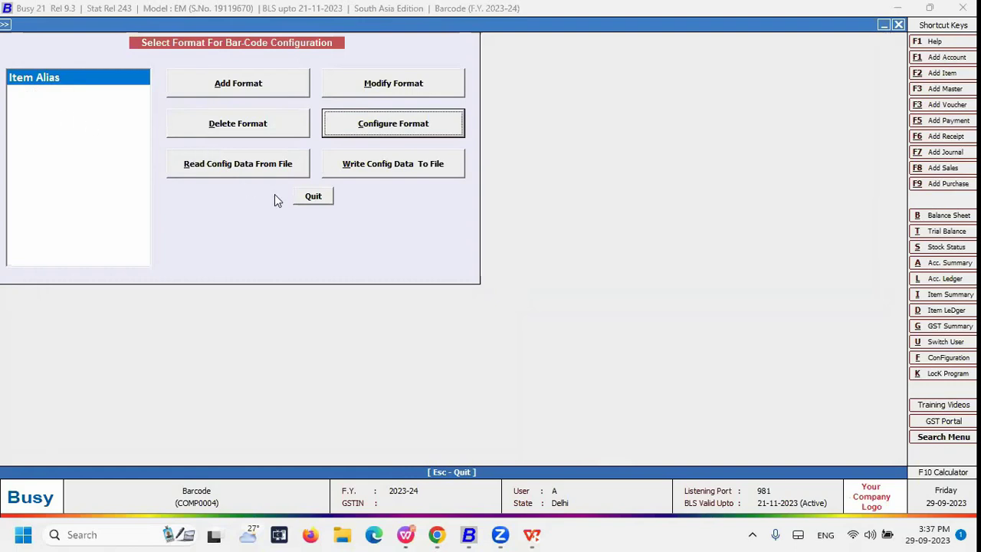
Go to Features and Options inventory settings and re-enable Parameterized Details
{"action": "left_click", "coordinate": [313, 196]}
{"action": "key", "text": "Escape"}
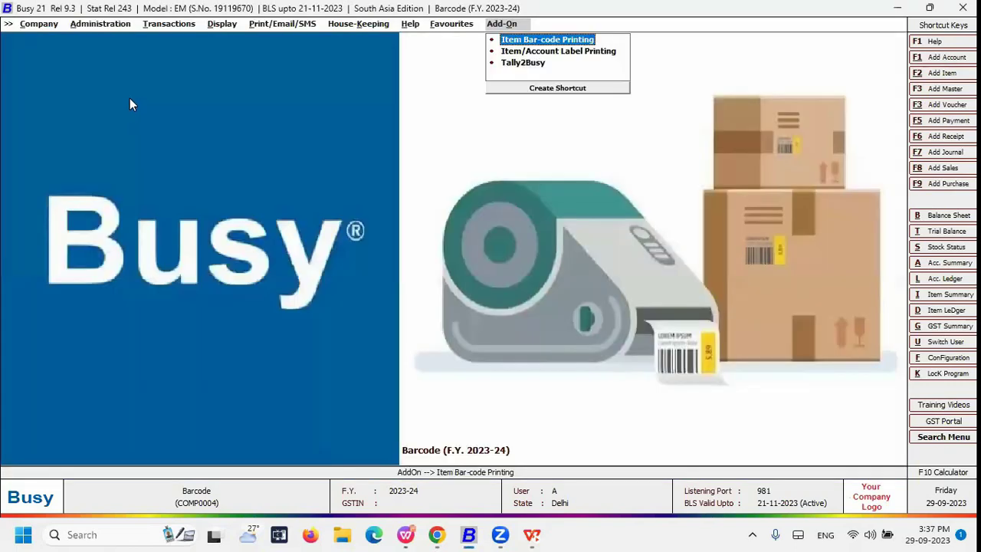
{"action": "left_click", "coordinate": [101, 24]}
{"action": "left_click", "coordinate": [128, 54]}
{"action": "left_click", "coordinate": [155, 52]}
{"action": "left_click", "coordinate": [77, 221]}
{"action": "left_click", "coordinate": [357, 131]}
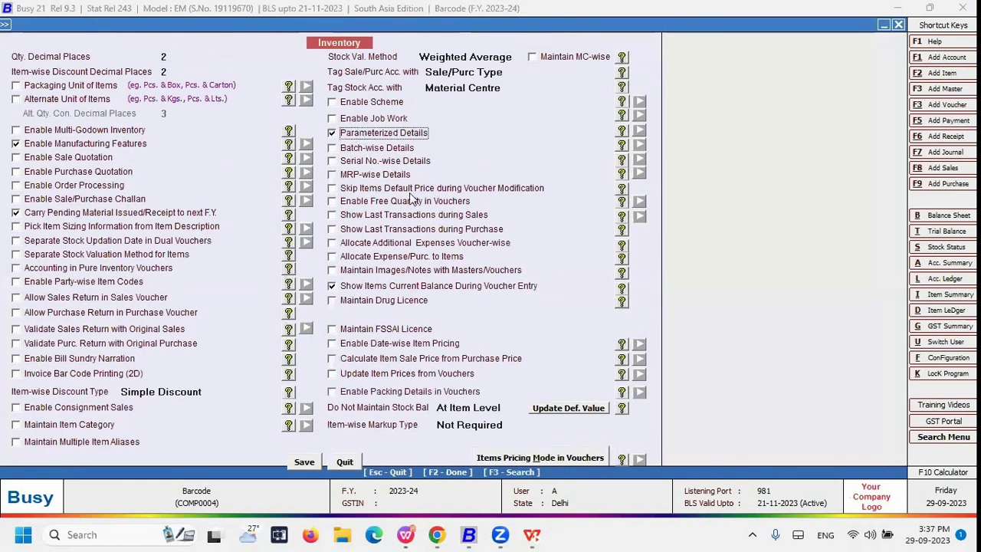
{"action": "key", "text": "Escape"}
{"action": "left_click", "coordinate": [389, 136]}
{"action": "left_click", "coordinate": [386, 134]}
Keep the Colour and Size parameters and set BCNs to Continuous Number with the INV prefix
{"action": "key", "text": "Return"}
{"action": "key", "text": "Return"}
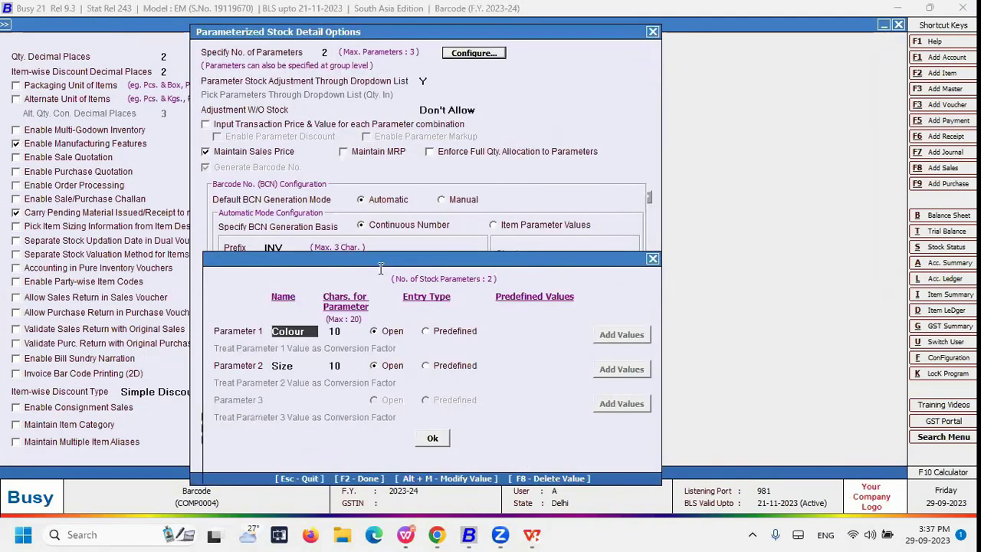
{"action": "key", "text": "Return"}
{"action": "left_click", "coordinate": [443, 436]}
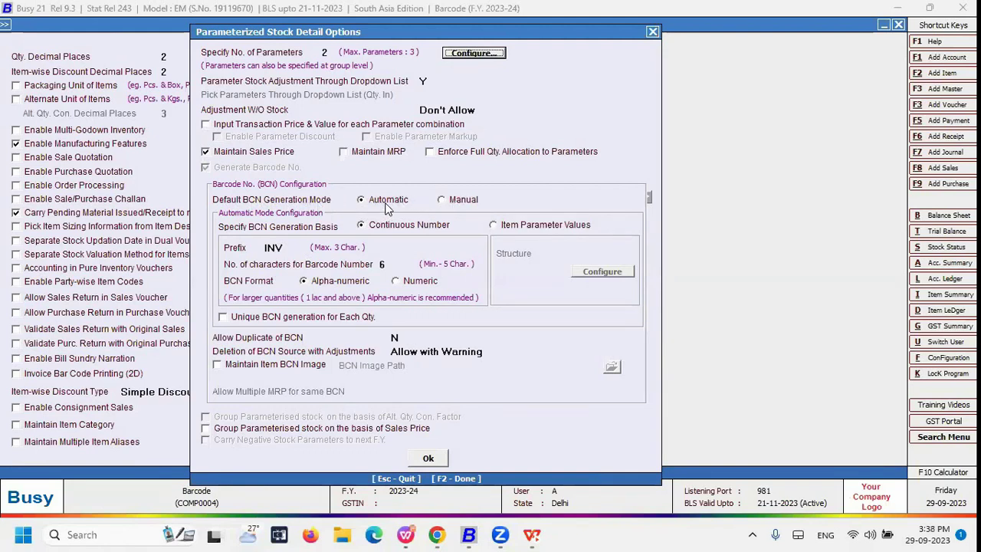
{"action": "left_click", "coordinate": [285, 248]}
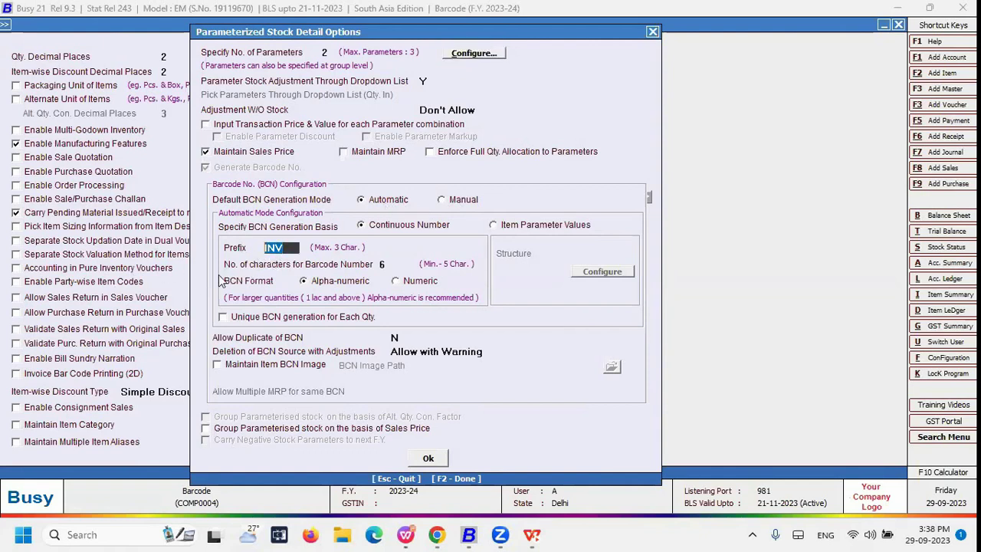
{"action": "left_click", "coordinate": [395, 263]}
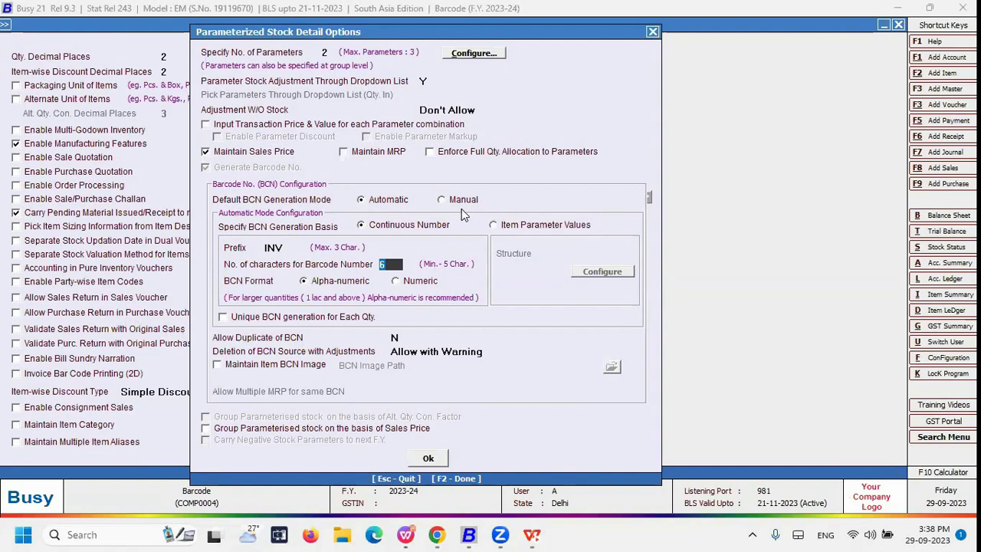
{"action": "left_click", "coordinate": [399, 229]}
{"action": "left_click", "coordinate": [507, 226]}
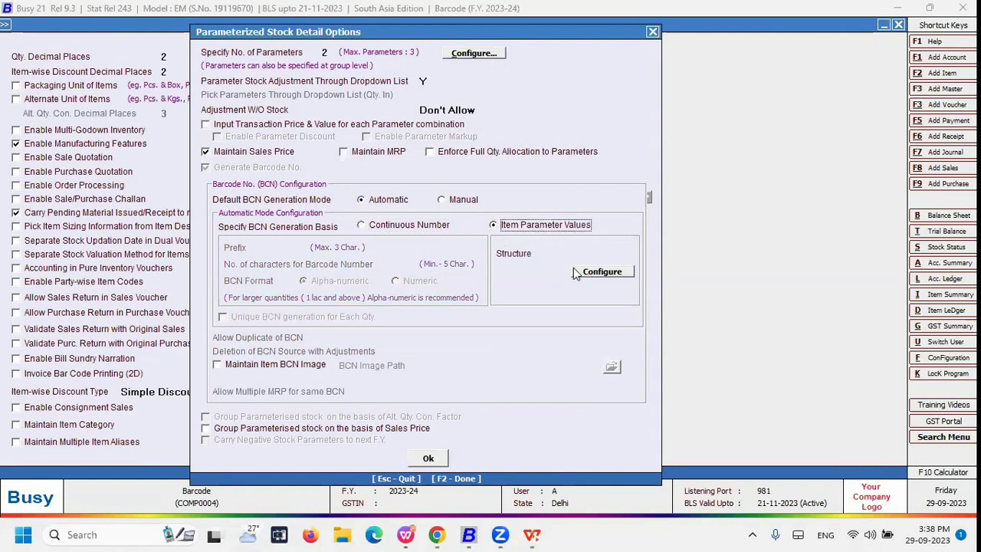
{"action": "left_click", "coordinate": [395, 226]}
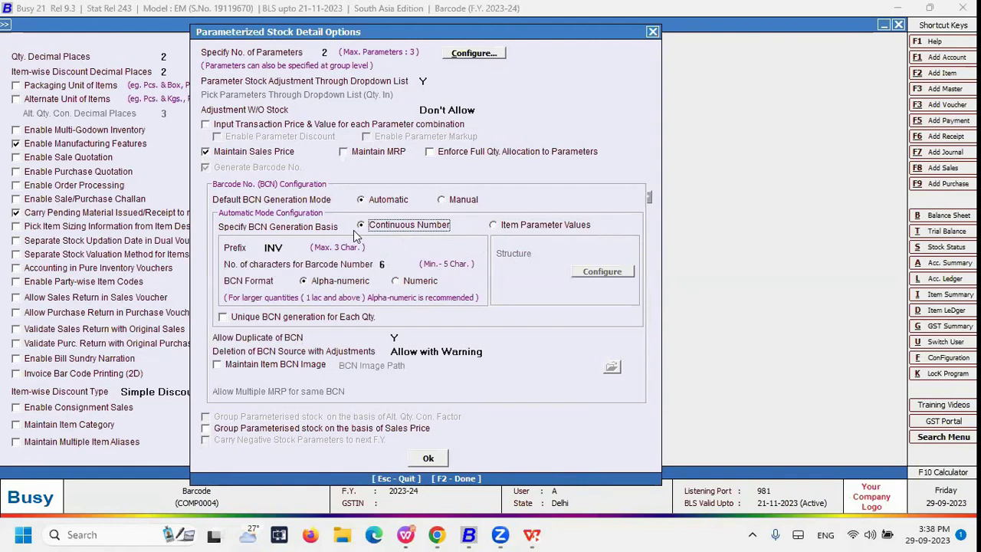
{"action": "left_click", "coordinate": [428, 458]}
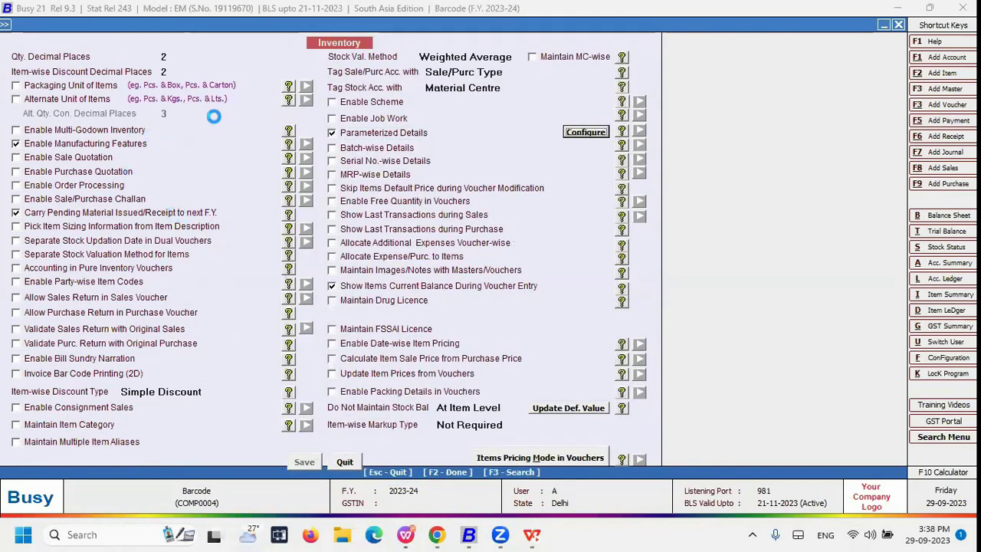
Return to Add-On > Bar-code Printing and open the label format list
{"action": "key", "text": "Escape"}
{"action": "key", "text": "Escape"}
{"action": "left_click", "coordinate": [501, 22]}
{"action": "left_click", "coordinate": [510, 39]}
{"action": "left_click", "coordinate": [183, 99]}
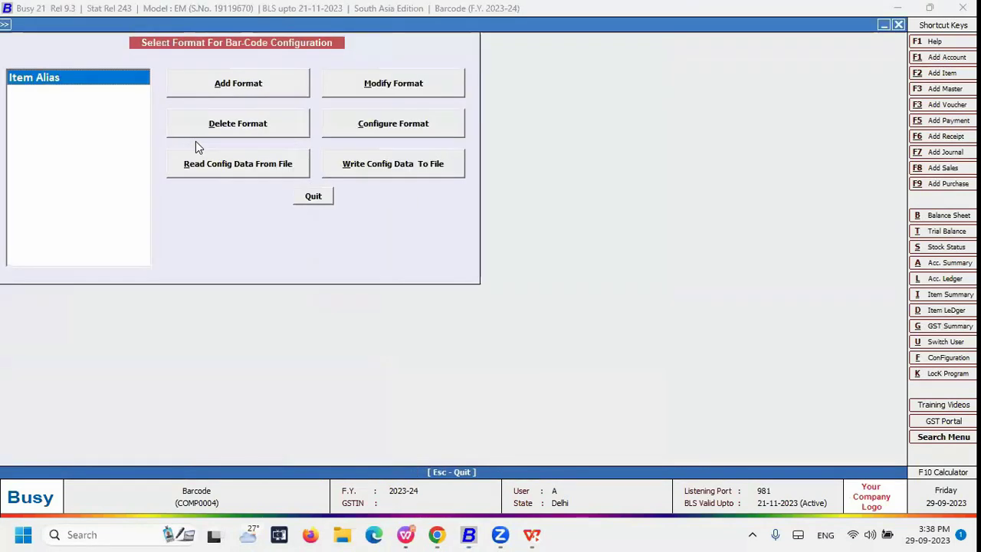
Add and save a new bar-code format named PARAMETER
{"action": "left_click", "coordinate": [263, 90]}
{"action": "type", "text": "pARAMETER"}
{"action": "left_click", "coordinate": [290, 257]}
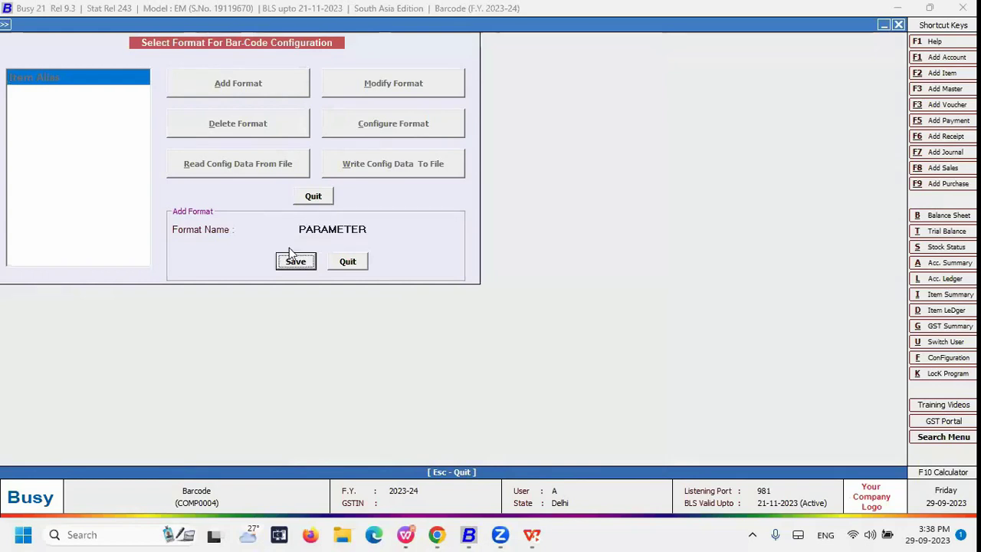
Set the PARAMETER format's bar-code type to BCN Only and return to the main screen
{"action": "left_click", "coordinate": [391, 123]}
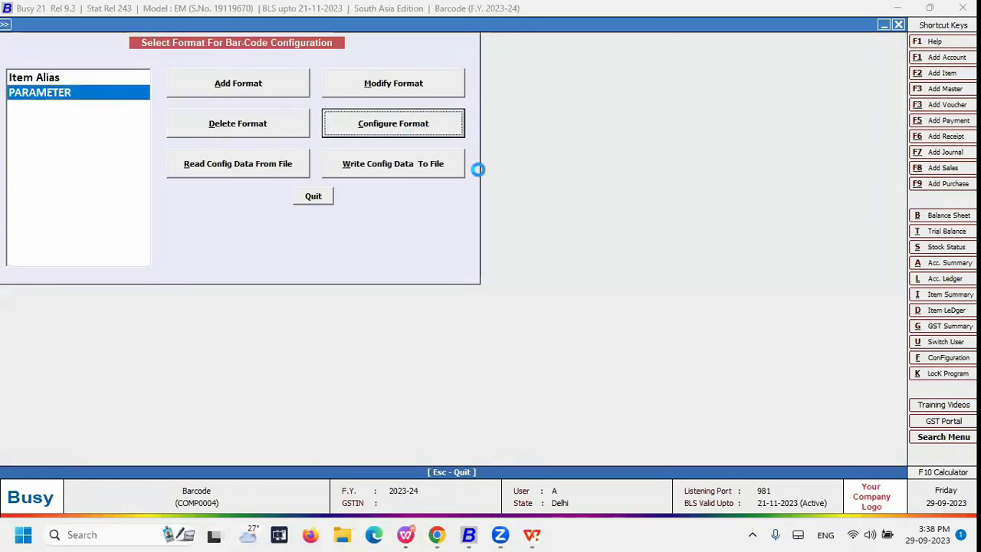
{"action": "left_click", "coordinate": [305, 111]}
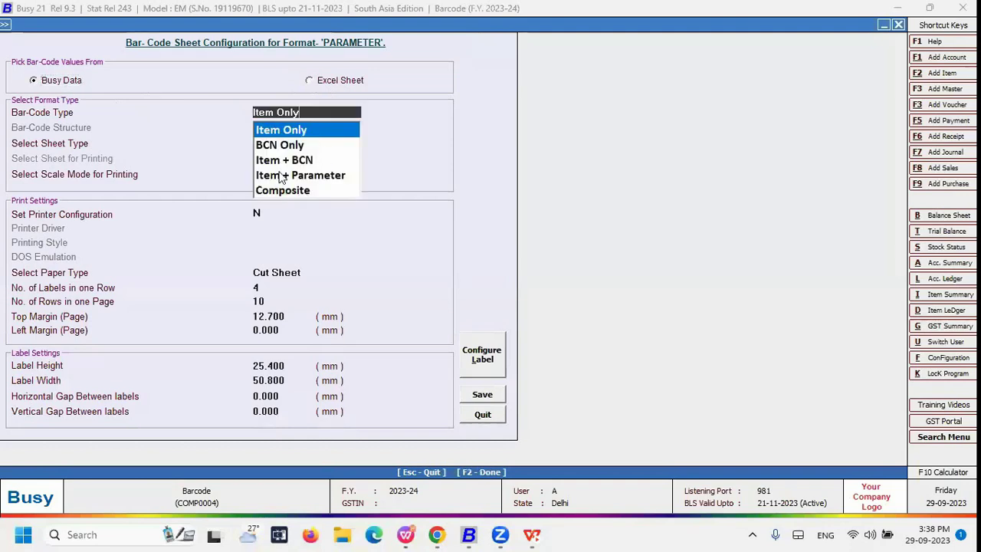
{"action": "key", "text": "Down"}
{"action": "key", "text": "Down"}
{"action": "key", "text": "Down"}
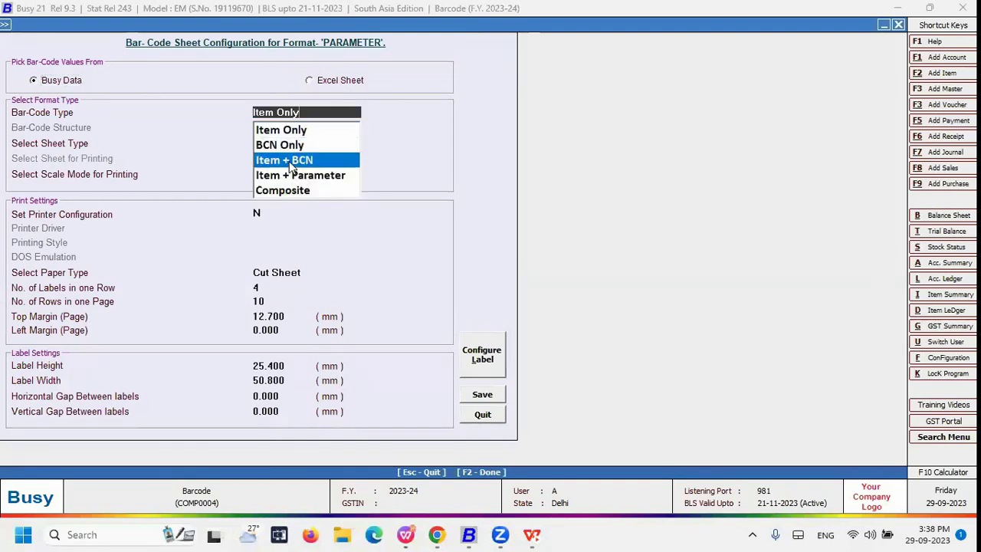
{"action": "key", "text": "Up"}
{"action": "key", "text": "Up"}
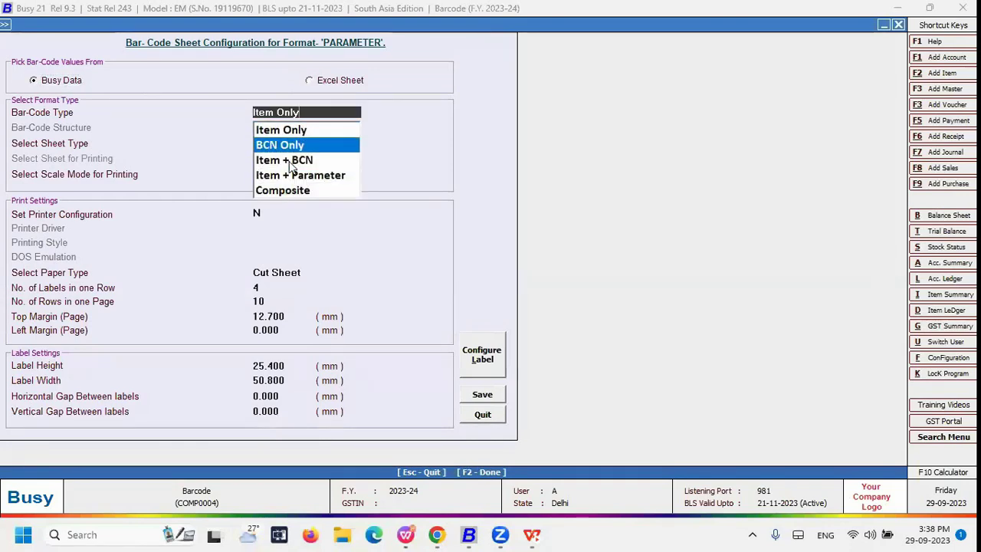
{"action": "key", "text": "Down"}
{"action": "key", "text": "Down"}
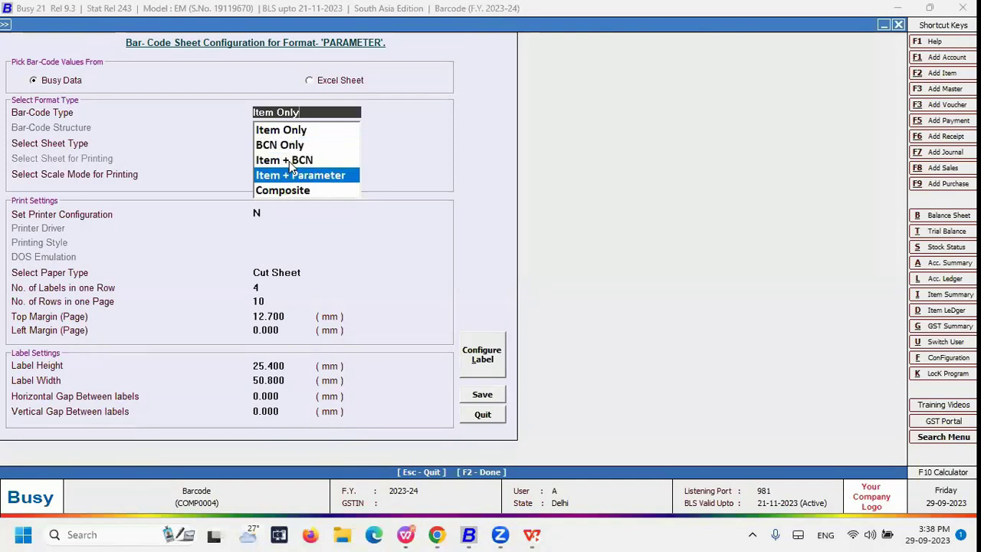
{"action": "key", "text": "Down"}
{"action": "key", "text": "Up"}
{"action": "key", "text": "Up"}
{"action": "key", "text": "Up"}
{"action": "key", "text": "Down"}
{"action": "key", "text": "Down"}
{"action": "key", "text": "Up"}
{"action": "key", "text": "Down"}
{"action": "key", "text": "Up"}
{"action": "key", "text": "Up"}
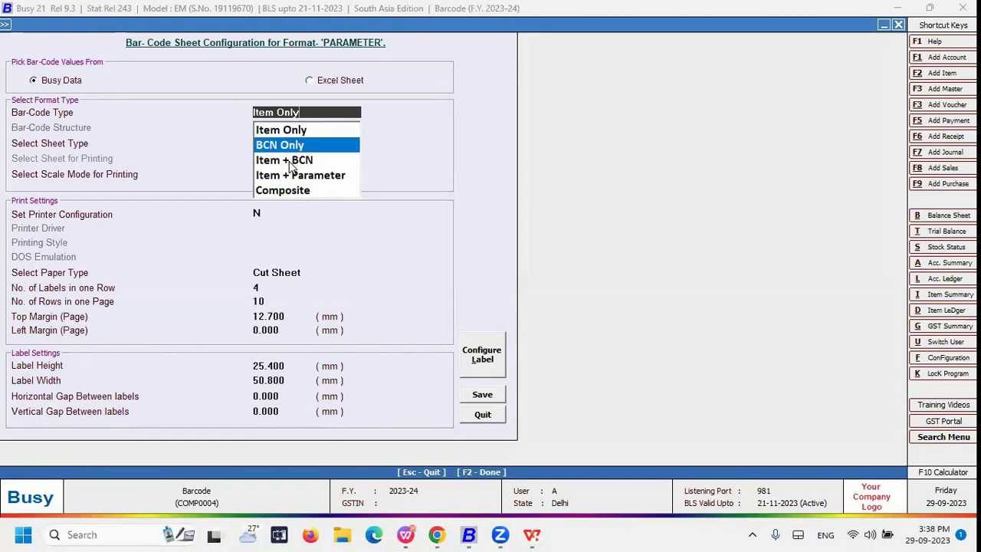
{"action": "key", "text": "Return"}
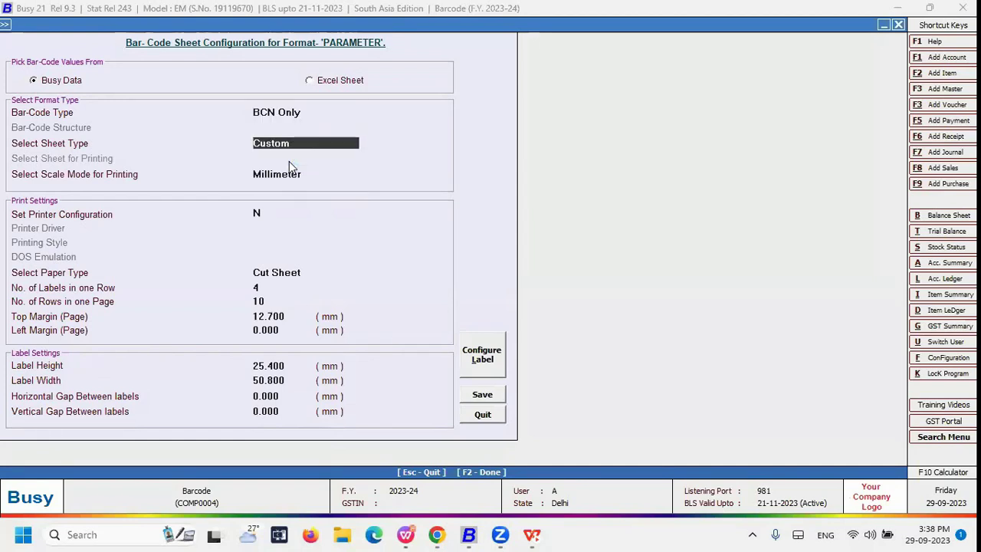
{"action": "left_click", "coordinate": [483, 415]}
{"action": "key", "text": "Escape"}
{"action": "left_click", "coordinate": [168, 24]}
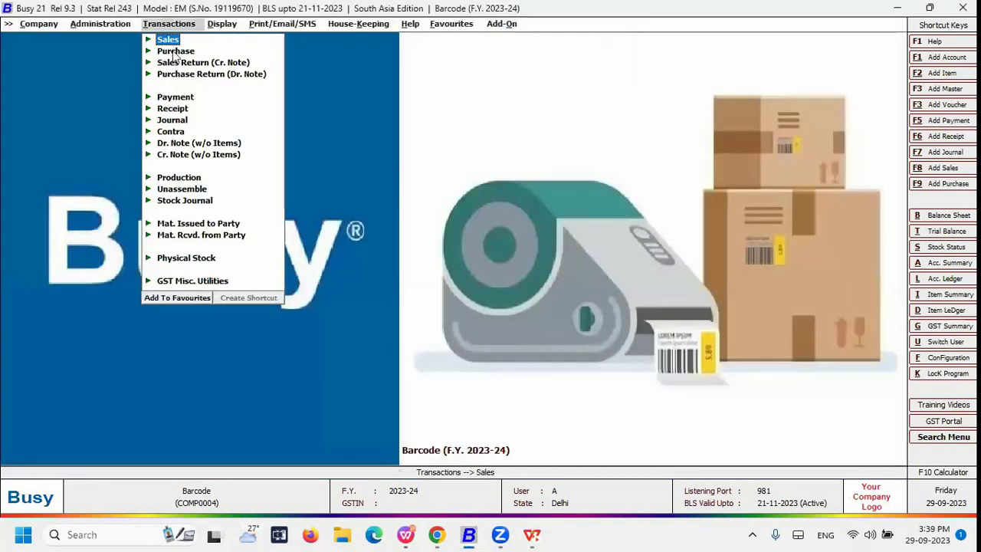
Start a new Local-ItemWise purchase voucher with 2 pieces of Item Barcode - Parameter
{"action": "left_click", "coordinate": [175, 50]}
{"action": "left_click", "coordinate": [193, 63]}
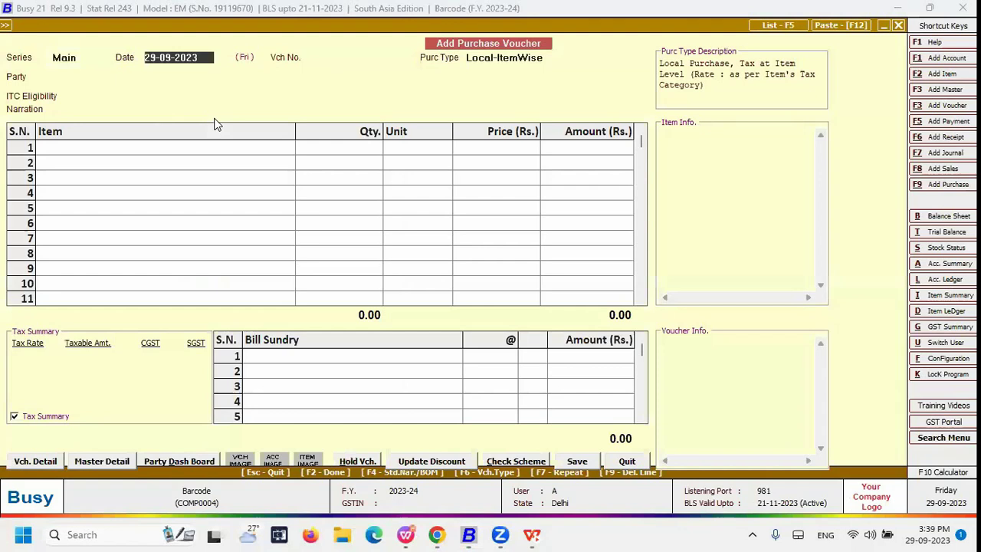
{"action": "key", "text": "Return"}
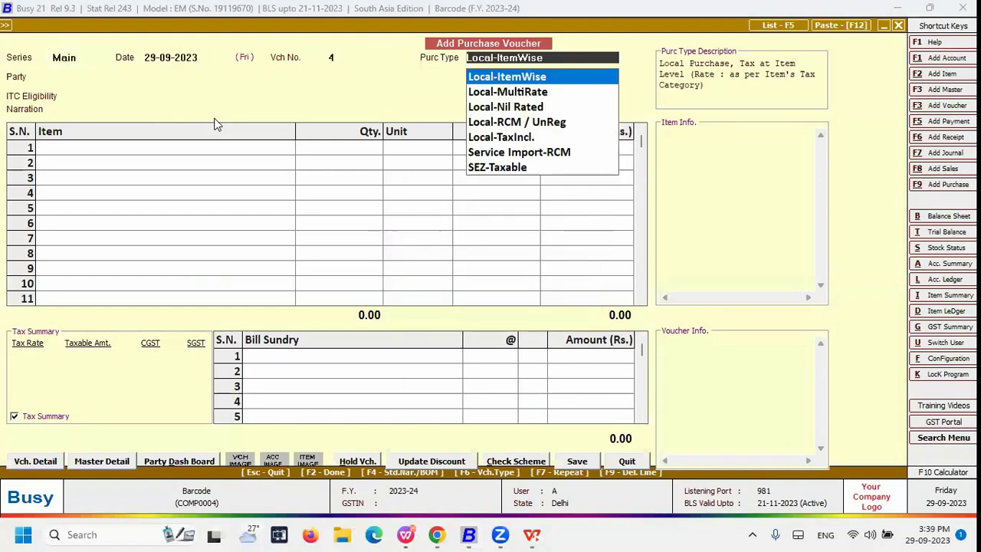
{"action": "key", "text": "Return"}
{"action": "key", "text": "Return"}
{"action": "key", "text": "Return"}
{"action": "key", "text": "Return"}
{"action": "key", "text": "Down"}
{"action": "key", "text": "Down"}
{"action": "key", "text": "Down"}
{"action": "key", "text": "Down"}
{"action": "key", "text": "Return"}
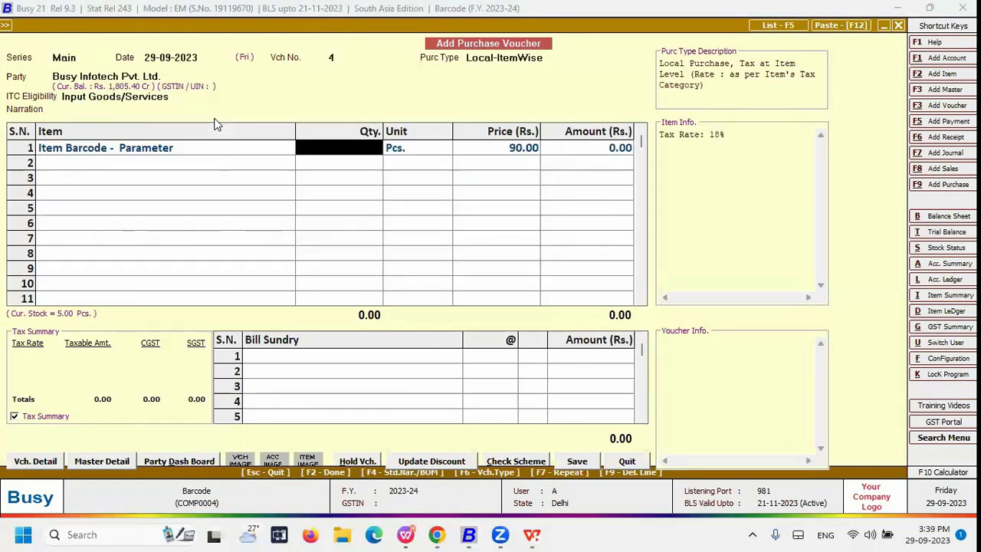
{"action": "type", "text": "10"}
{"action": "key", "text": "Return"}
{"action": "key", "text": "shift+Tab"}
{"action": "type", "text": "2"}
{"action": "key", "text": "Return"}
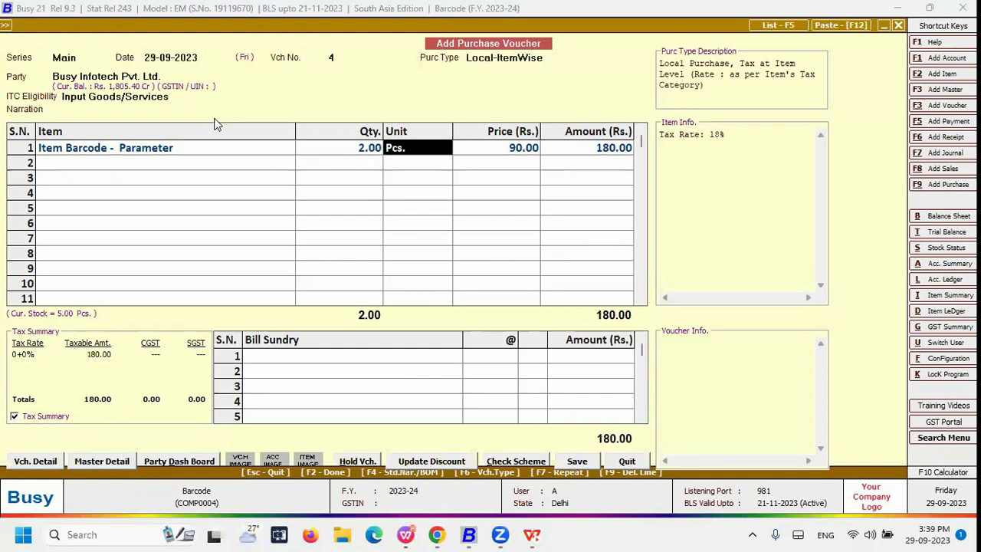
{"action": "key", "text": "Return"}
Enter the first parameter row as RED, size XL, sales price 100.00
{"action": "type", "text": "RED"}
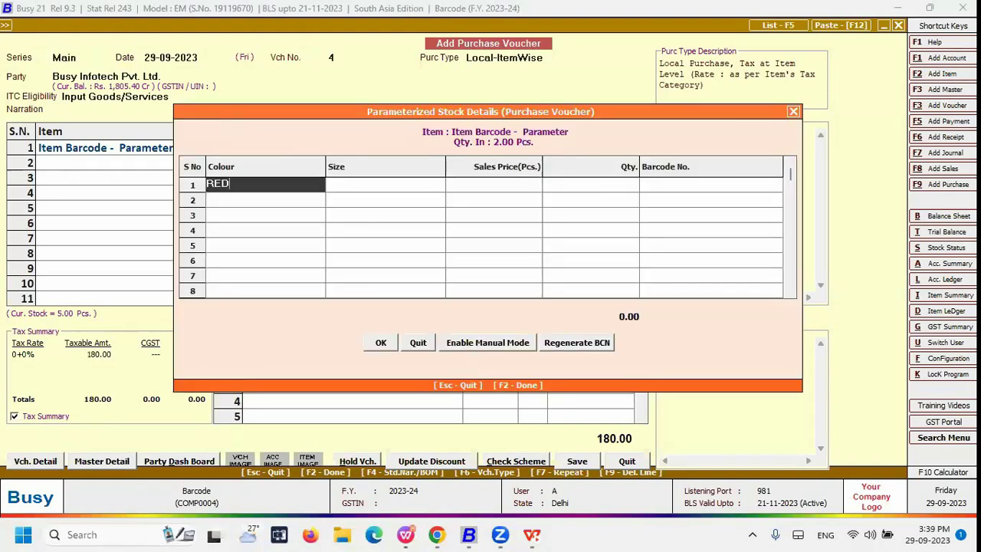
{"action": "key", "text": "Return"}
{"action": "type", "text": "XL"}
{"action": "key", "text": "Return"}
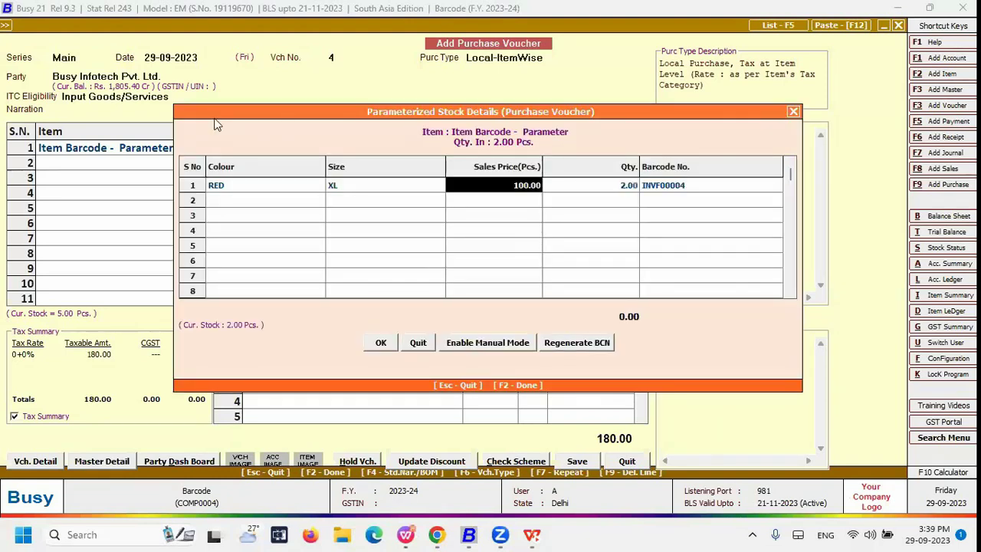
{"action": "key", "text": "Return"}
{"action": "key", "text": "Return"}
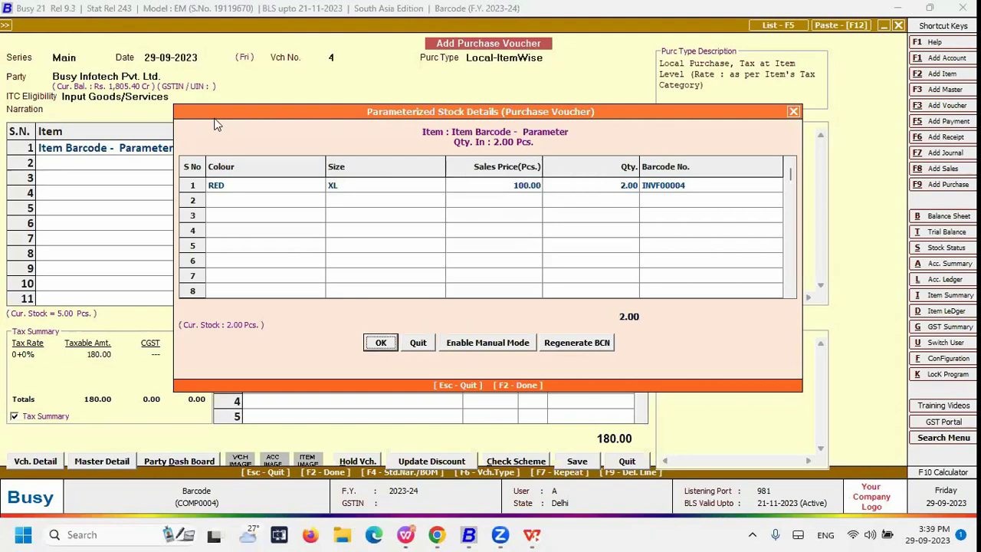
{"action": "left_click", "coordinate": [691, 186]}
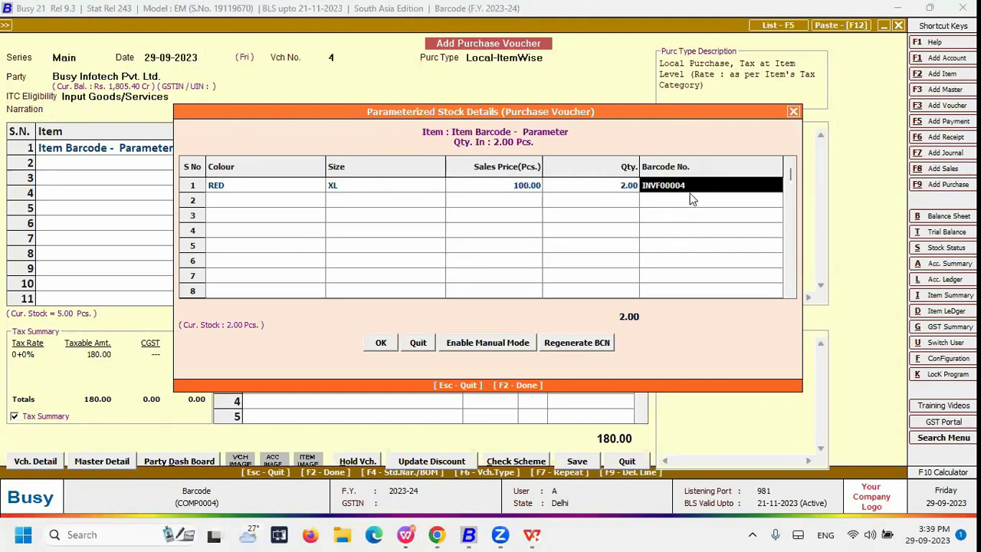
Add a second parameter row as BLACK, size S, sales price 200
{"action": "left_click", "coordinate": [249, 201]}
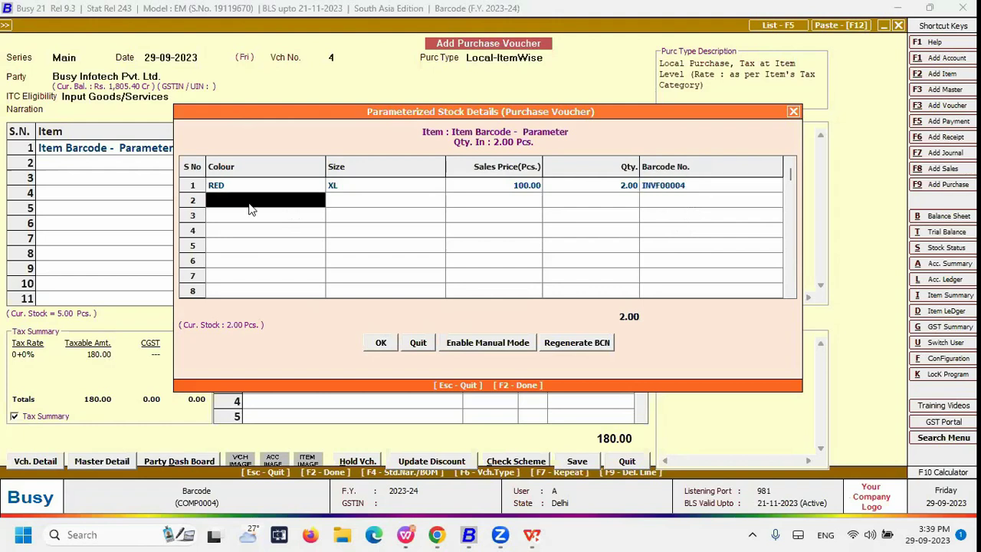
{"action": "type", "text": "BLACK"}
{"action": "key", "text": "Return"}
{"action": "type", "text": "S"}
{"action": "key", "text": "Return"}
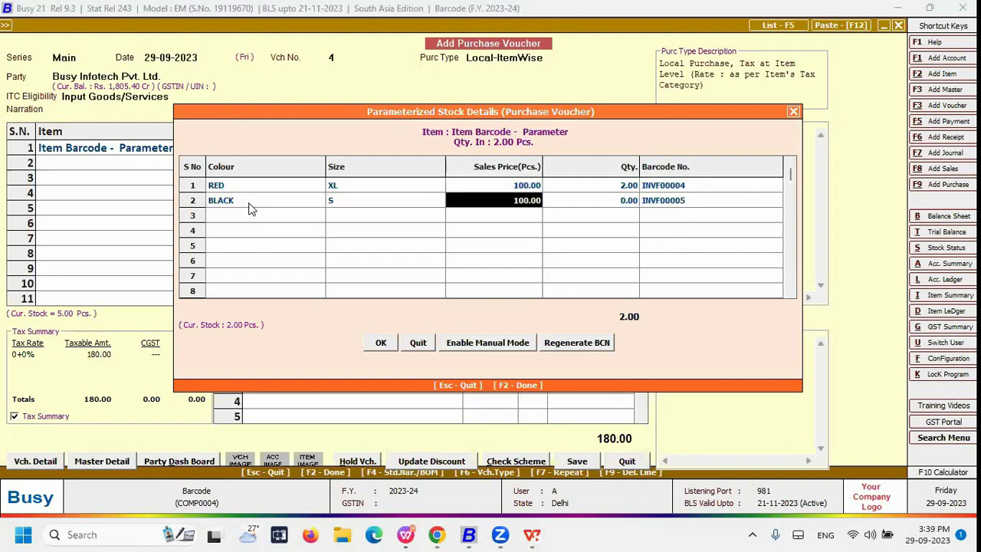
{"action": "type", "text": "200"}
{"action": "key", "text": "Return"}
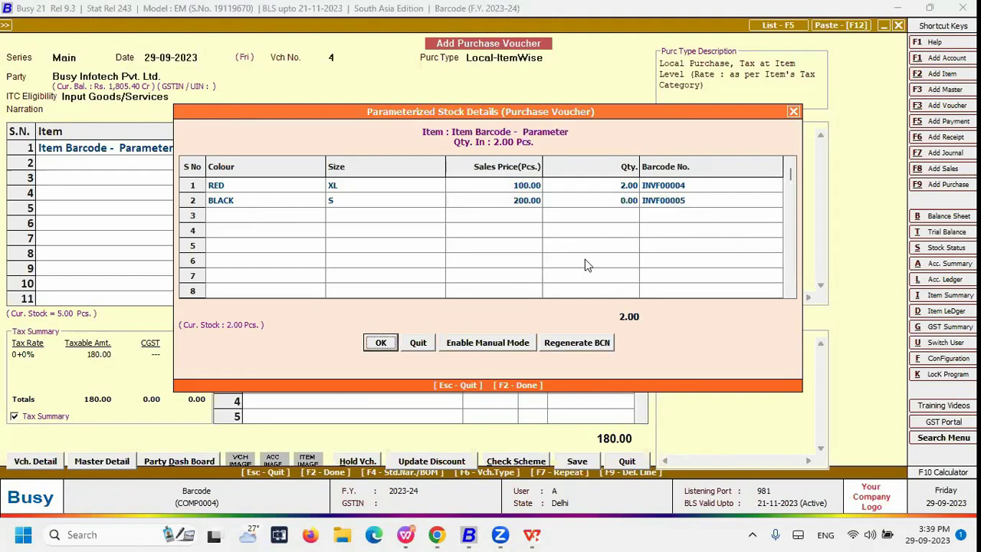
{"action": "left_click", "coordinate": [382, 345]}
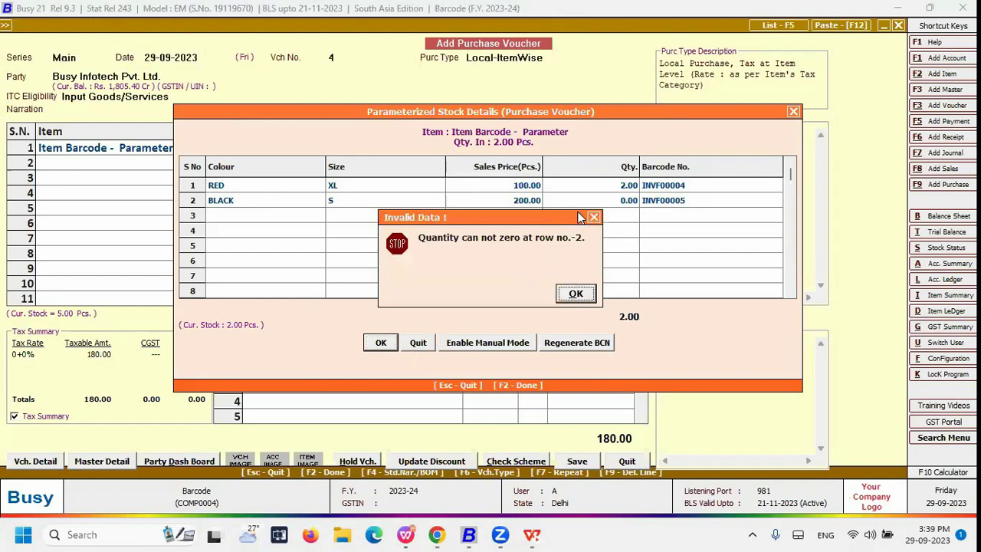
Give the RED and BLACK rows quantity 1 each and accept the item-wise GST details
{"action": "key", "text": "Return"}
{"action": "type", "text": "1"}
{"action": "key", "text": "Return"}
{"action": "type", "text": "1"}
{"action": "left_click", "coordinate": [378, 344]}
{"action": "key", "text": "Return"}
{"action": "key", "text": "Return"}
{"action": "key", "text": "Up"}
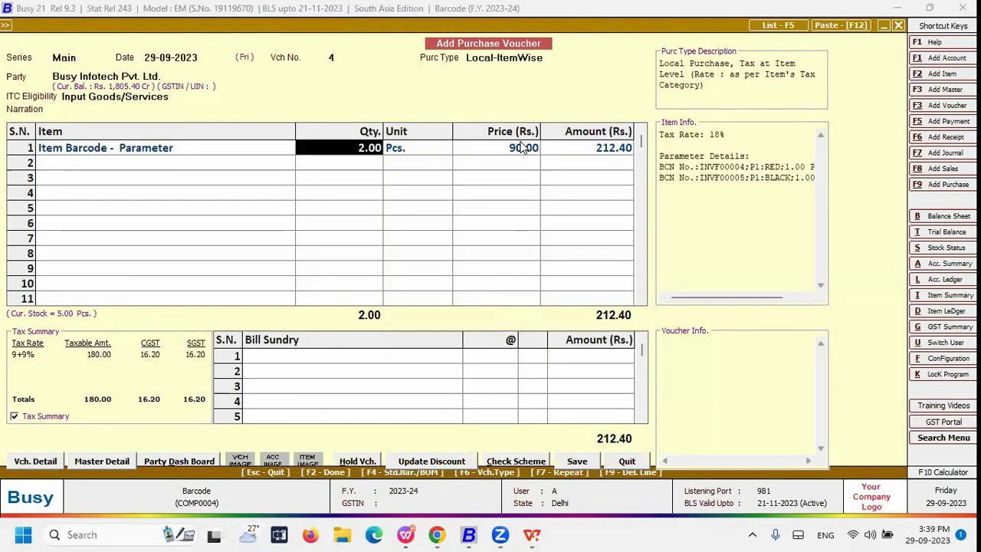
{"action": "key", "text": "Return"}
{"action": "key", "text": "Return"}
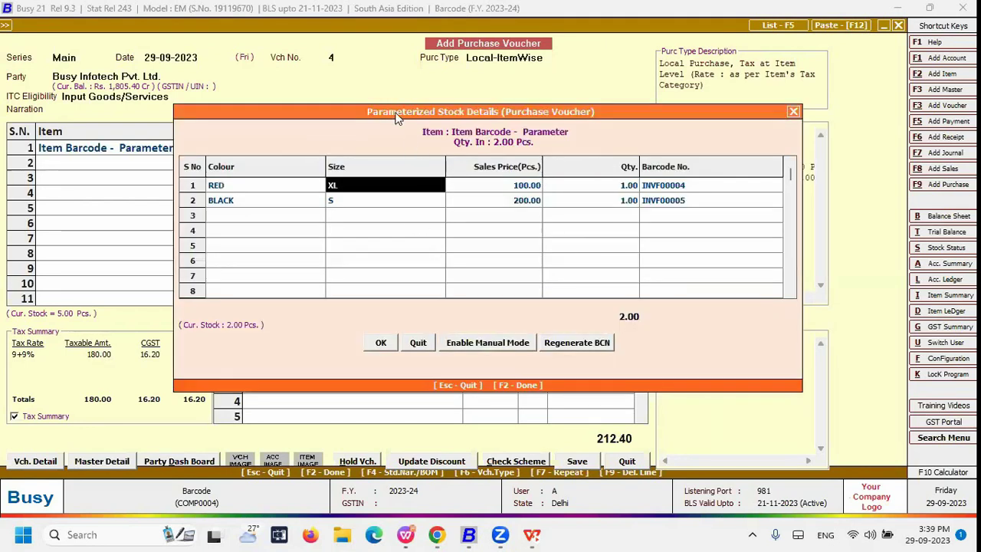
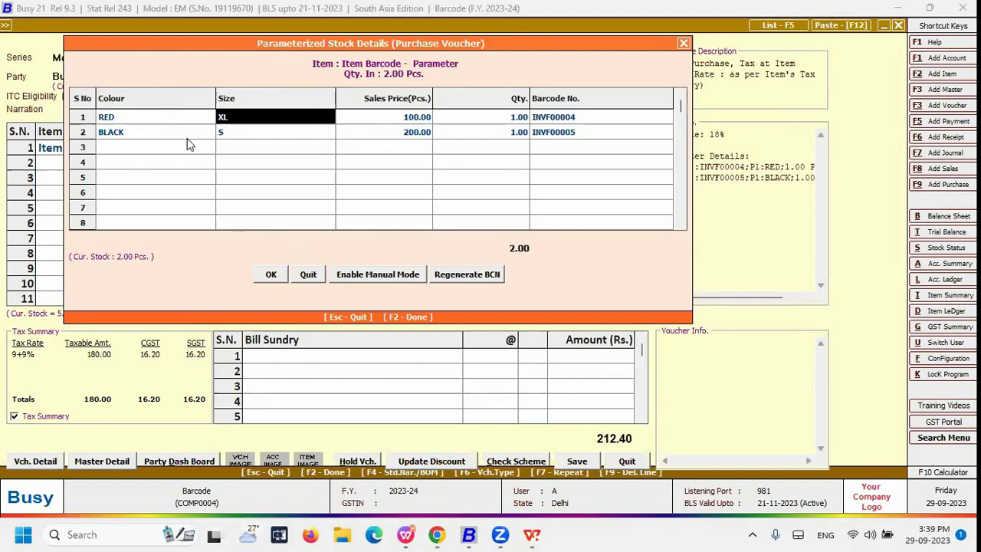
Check the first row's barcode, then try Enable Manual Mode and delete the parameter rows
{"action": "left_click", "coordinate": [575, 119]}
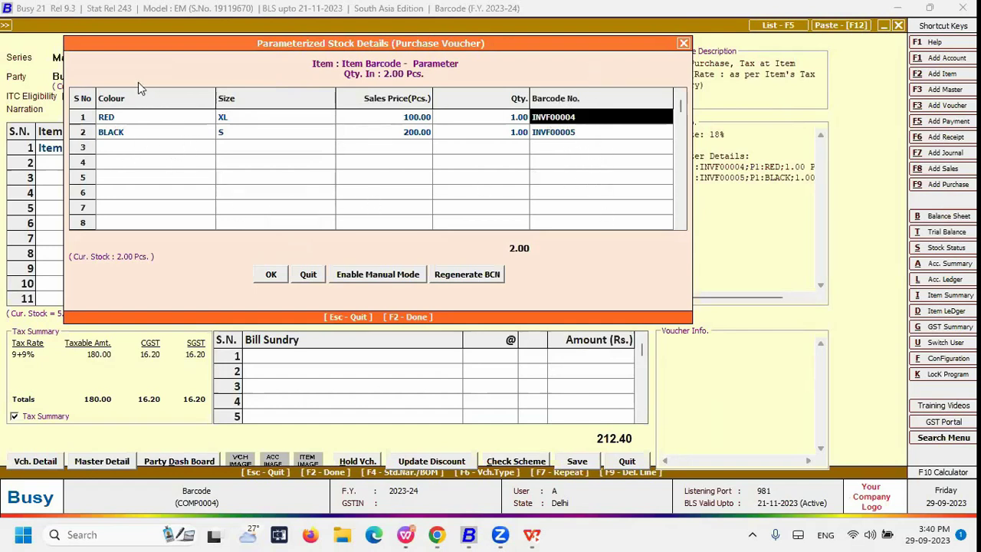
{"action": "key", "text": "F2"}
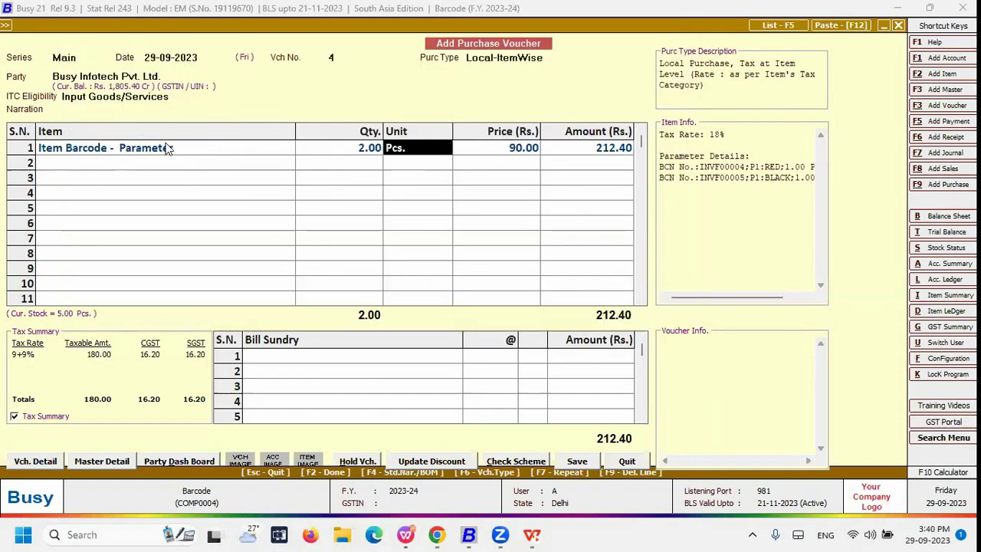
{"action": "key", "text": "Return"}
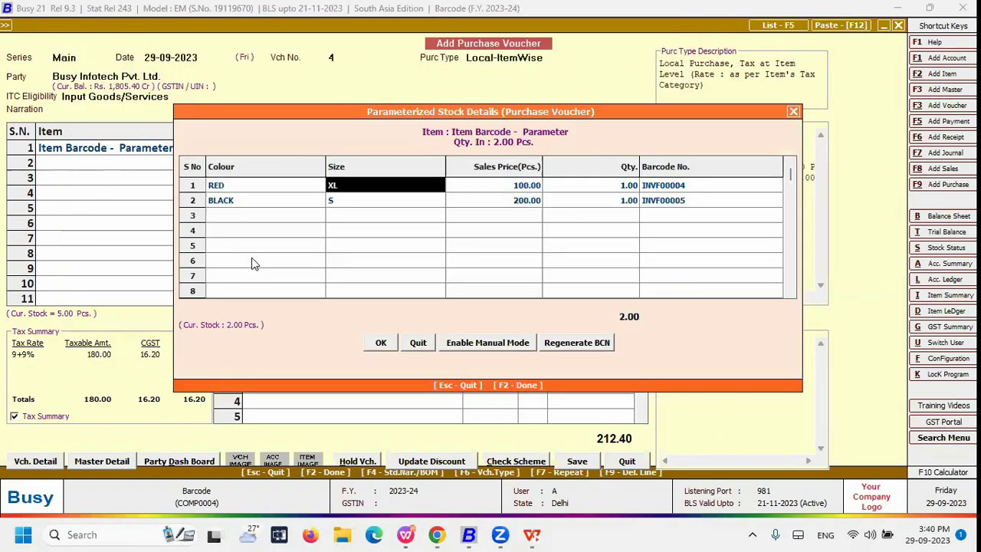
{"action": "left_click", "coordinate": [503, 353]}
{"action": "key", "text": "Return"}
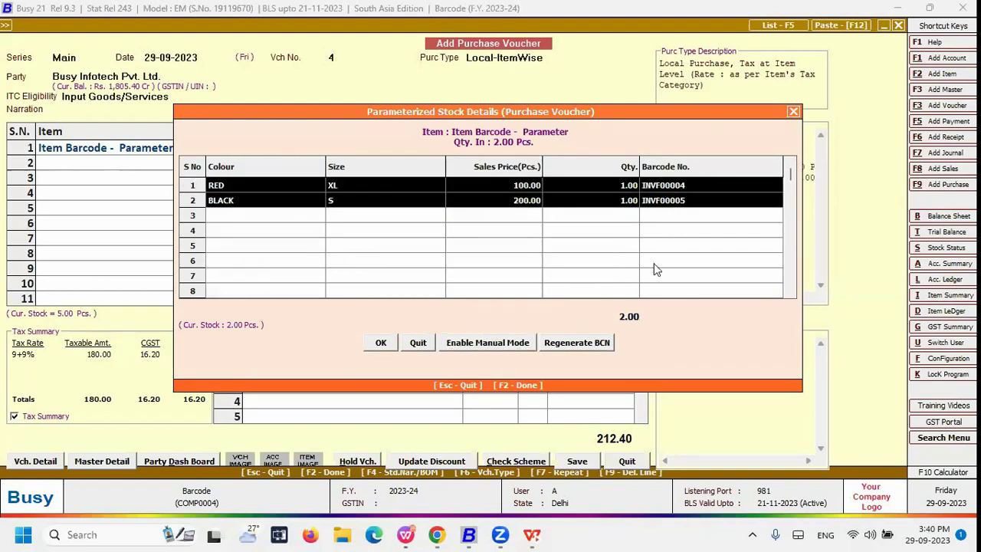
{"action": "left_click", "coordinate": [230, 186]}
{"action": "right_click", "coordinate": [222, 186]}
{"action": "left_click", "coordinate": [253, 193]}
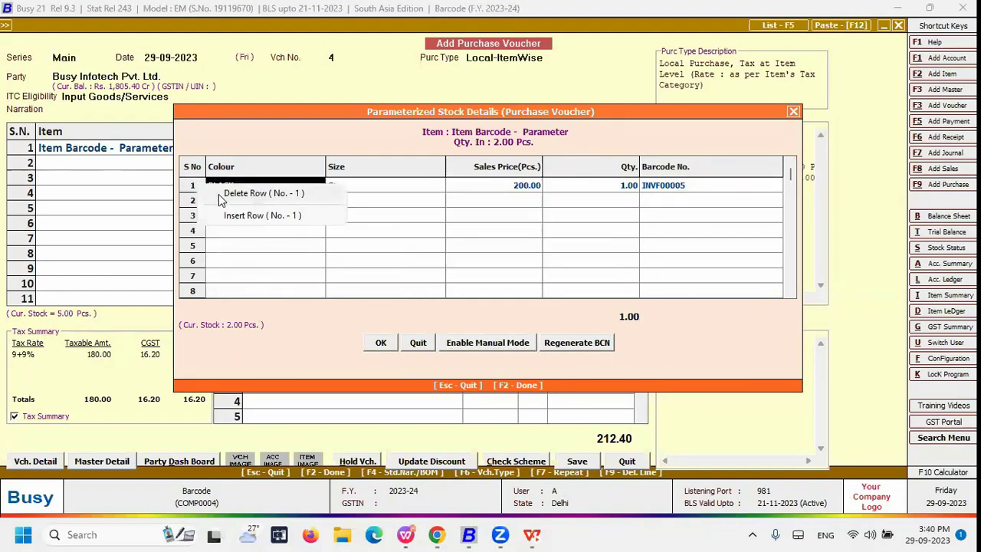
{"action": "left_click", "coordinate": [220, 198]}
{"action": "left_click", "coordinate": [490, 345]}
Enter barcode 111 manually in the first row, then discard the manual changes with Esc
{"action": "type", "text": "S"}
{"action": "key", "text": "BackSpace"}
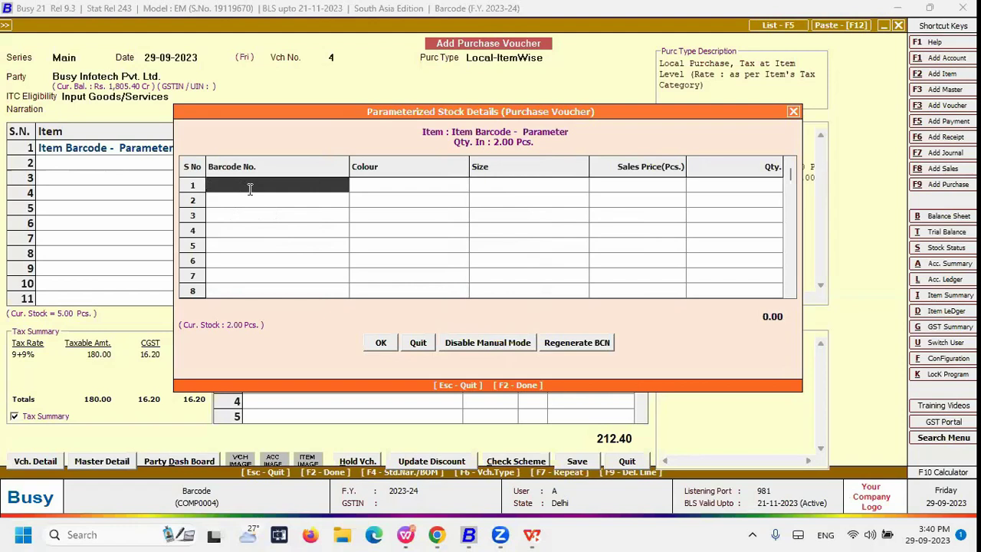
{"action": "key", "text": "Return"}
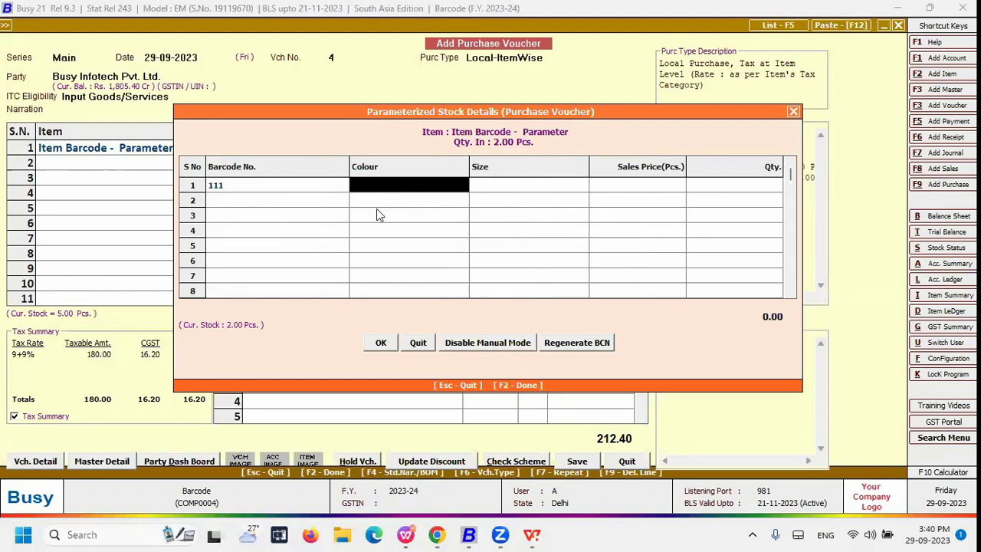
{"action": "right_click", "coordinate": [196, 190]}
{"action": "left_click", "coordinate": [250, 193]}
{"action": "key", "text": "F2"}
Finish the voucher, keeping RED XL and BLACK S with barcodes INVF00004 and INVF00005
{"action": "key", "text": "Return"}
{"action": "key", "text": "Return"}
{"action": "key", "text": "Return"}
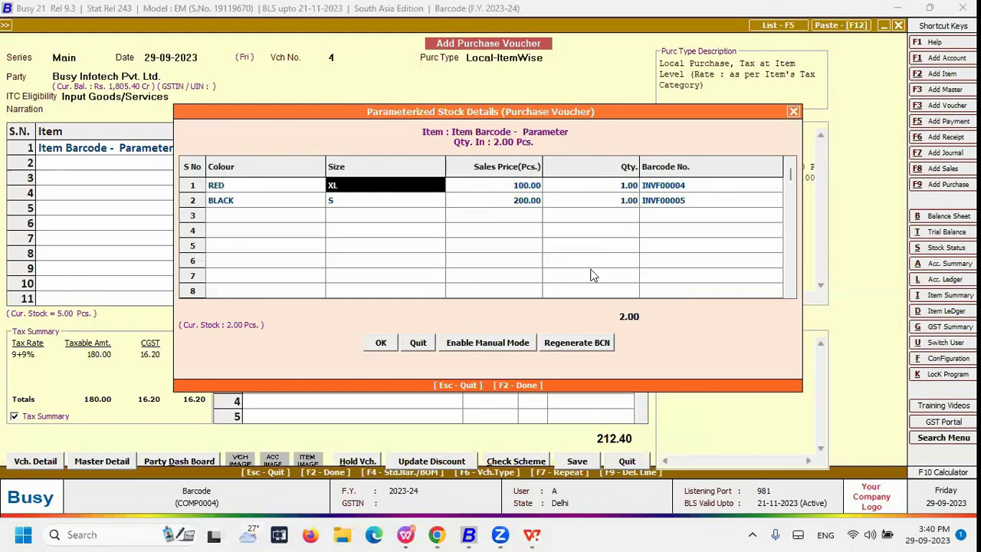
{"action": "key", "text": "F2"}
{"action": "key", "text": "F2"}
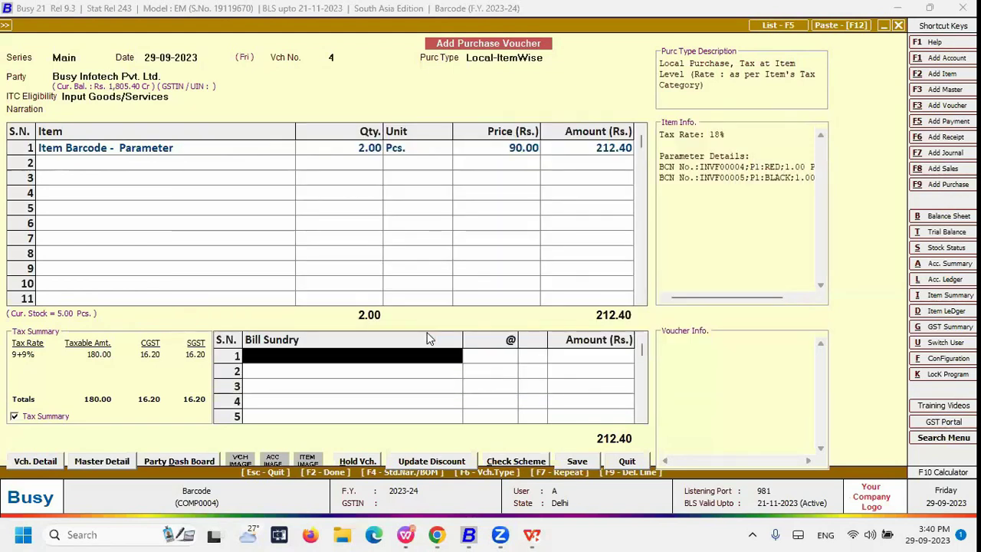
{"action": "key", "text": "F2"}
Save the purchase voucher and accept printing its barcodes, briefly trying a label quantity of 1000
{"action": "key", "text": "Return"}
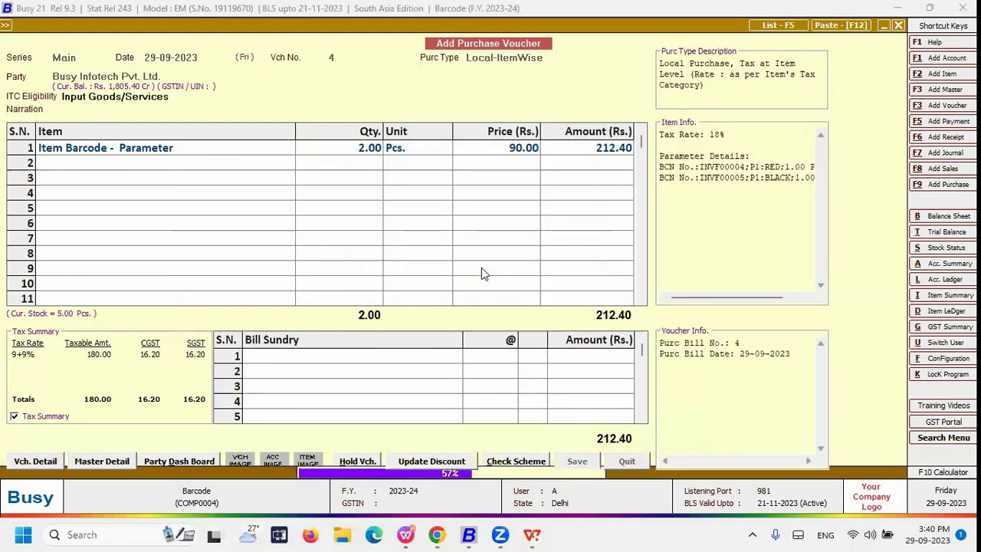
{"action": "key", "text": "Return"}
{"action": "key", "text": "Return"}
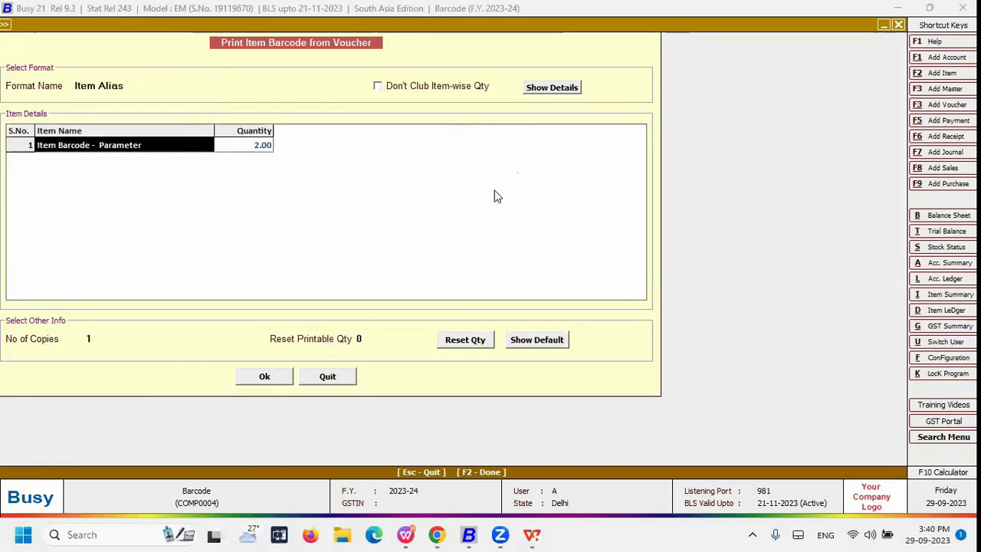
{"action": "left_click", "coordinate": [475, 345]}
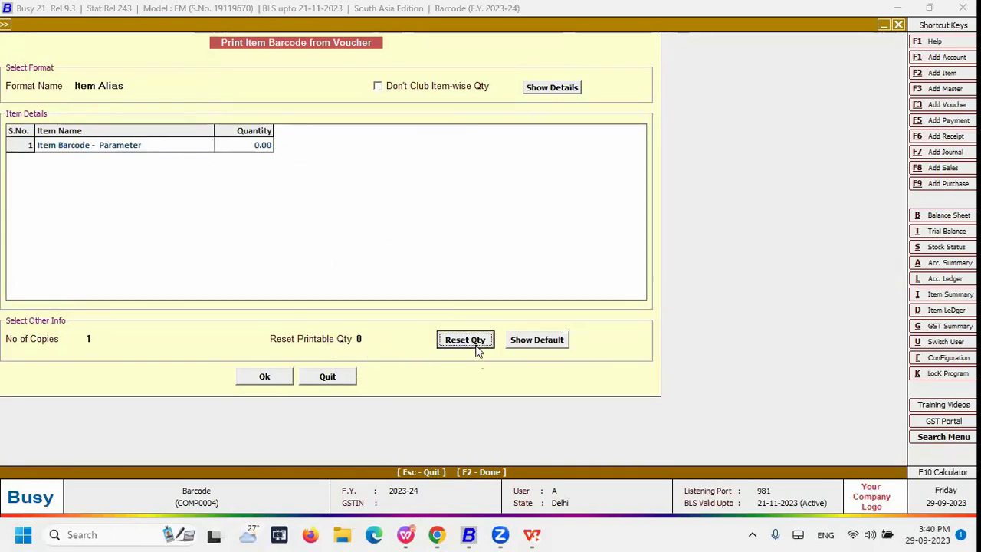
{"action": "left_click", "coordinate": [263, 148]}
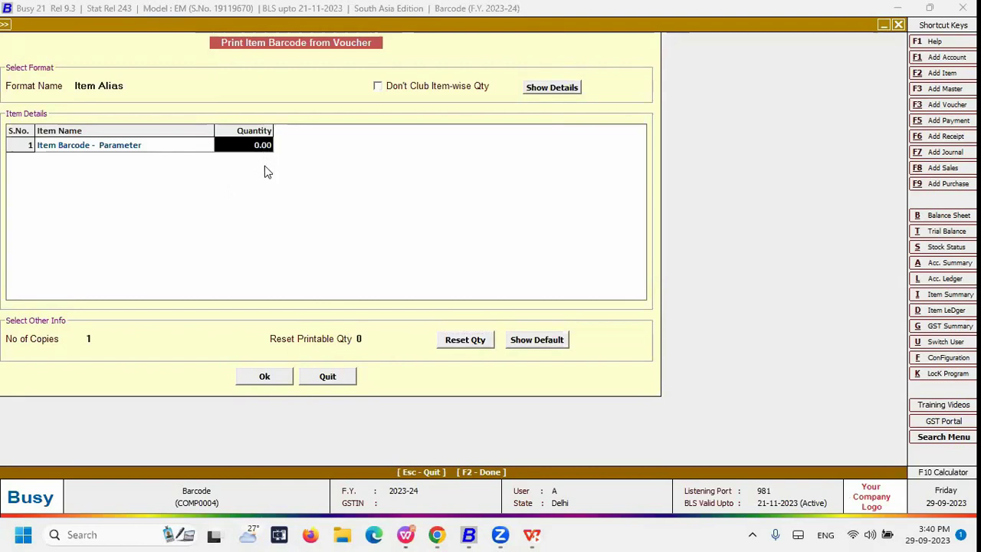
{"action": "key", "text": "Return"}
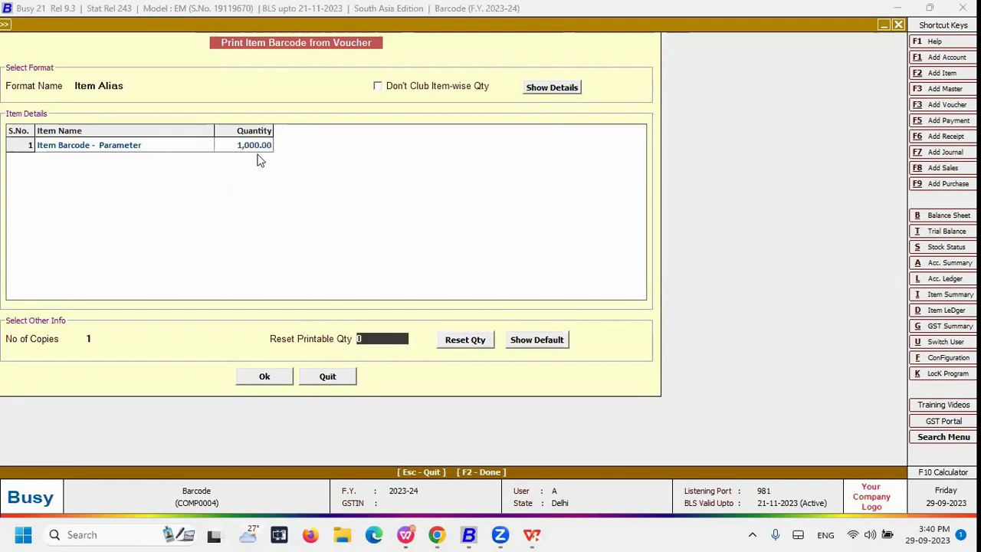
Set Reset Printable Qty and Quantity to 10 labels, then export them from Bar-Code Printing
{"action": "left_click", "coordinate": [466, 342]}
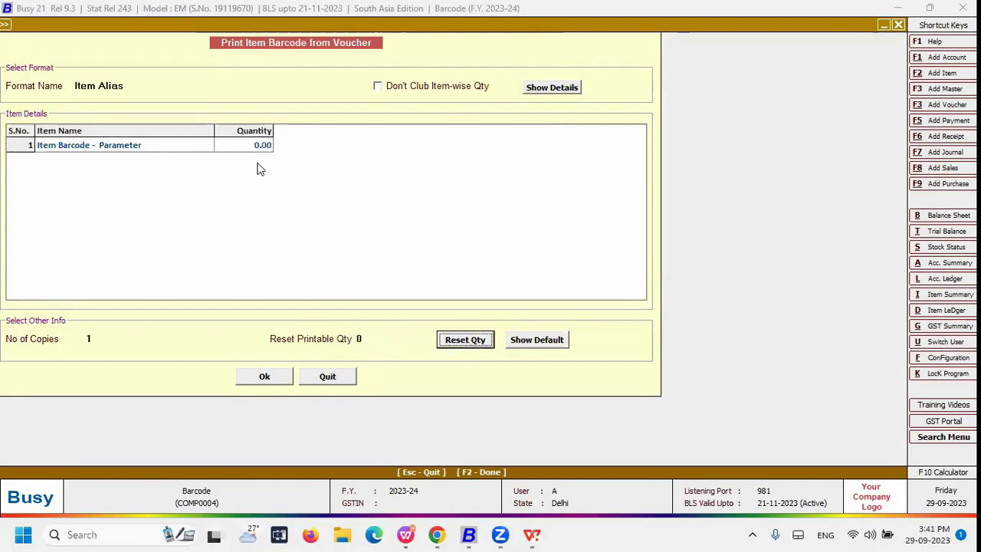
{"action": "left_click", "coordinate": [360, 338]}
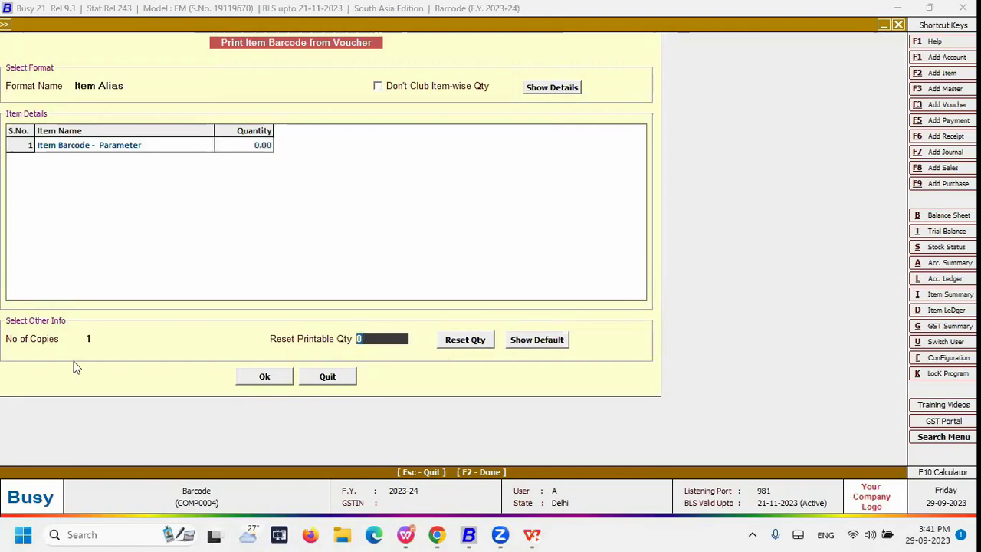
{"action": "type", "text": "10"}
{"action": "key", "text": "Return"}
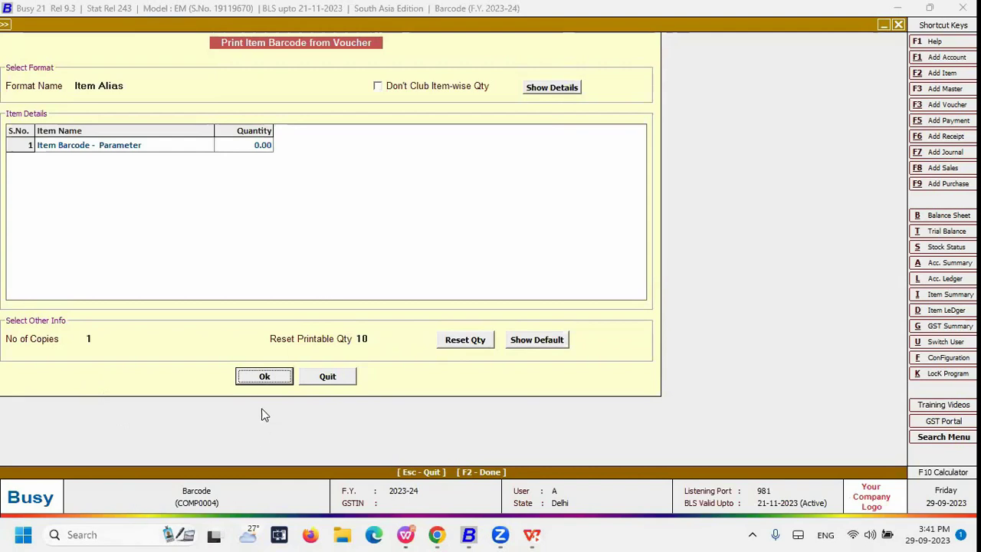
{"action": "left_click", "coordinate": [264, 377]}
{"action": "key", "text": "Return"}
{"action": "type", "text": "10"}
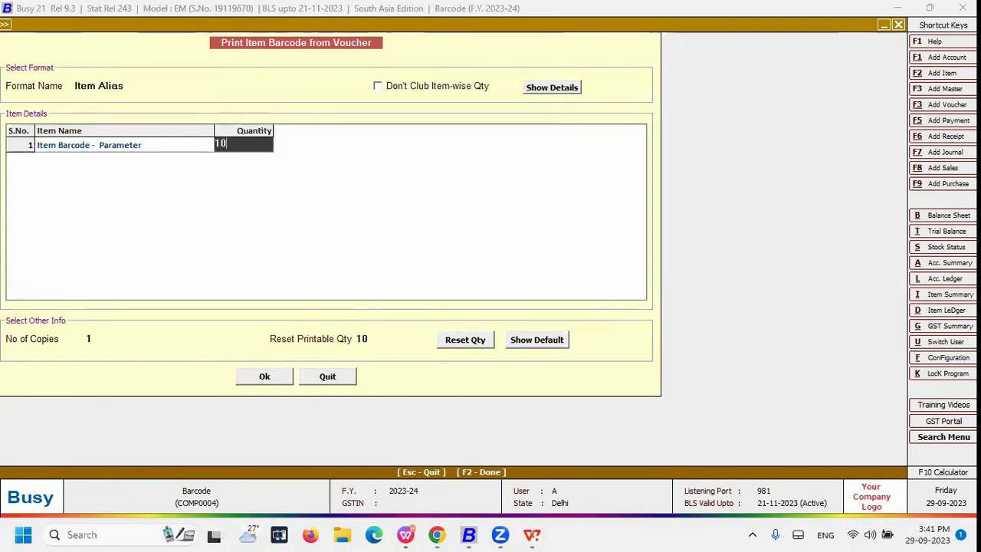
{"action": "left_click", "coordinate": [264, 374]}
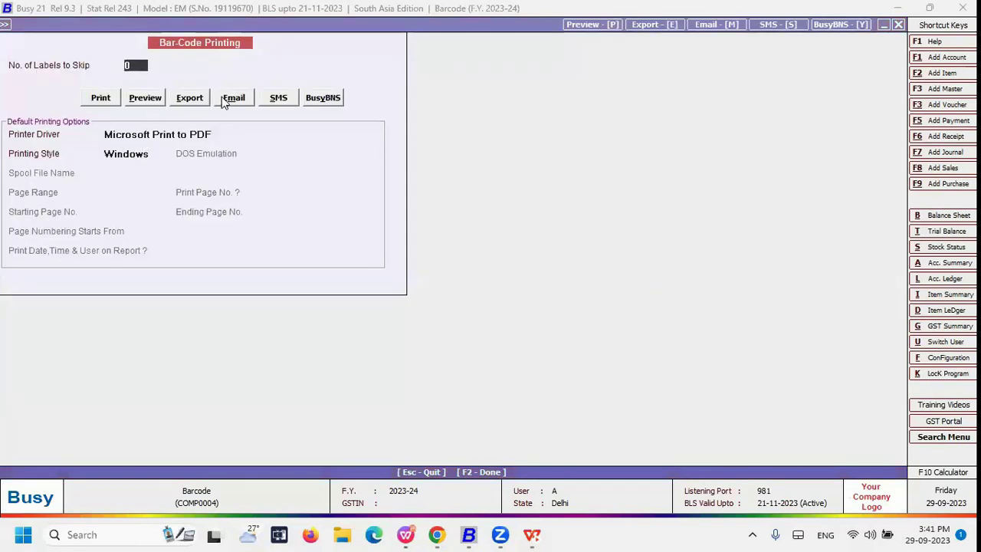
{"action": "left_click", "coordinate": [189, 98]}
Overwrite File1.pdf so the labels open in WPS, then return to Busy and back out of the voucher
{"action": "key", "text": "Return"}
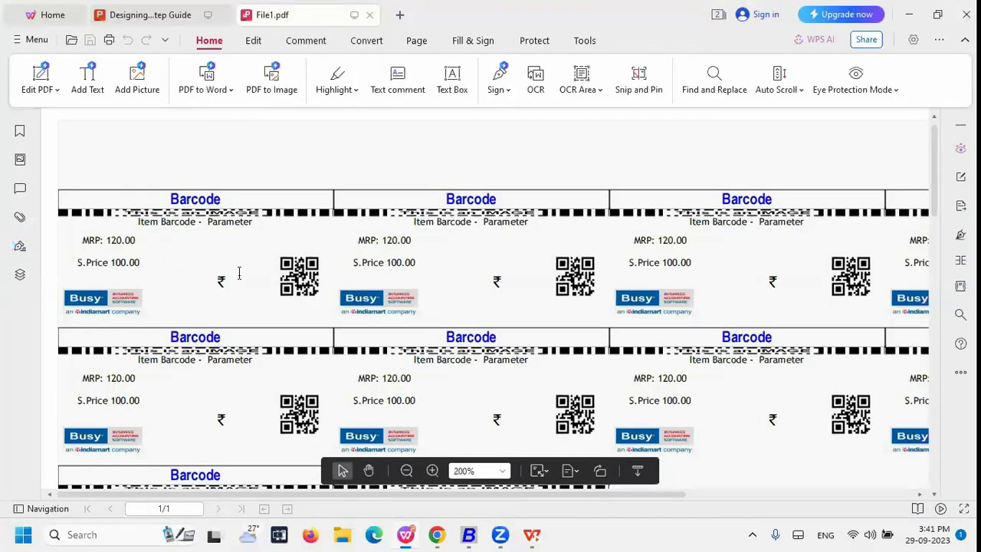
{"action": "left_click", "coordinate": [470, 534]}
{"action": "key", "text": "Escape"}
{"action": "key", "text": "Escape"}
{"action": "key", "text": "Escape"}
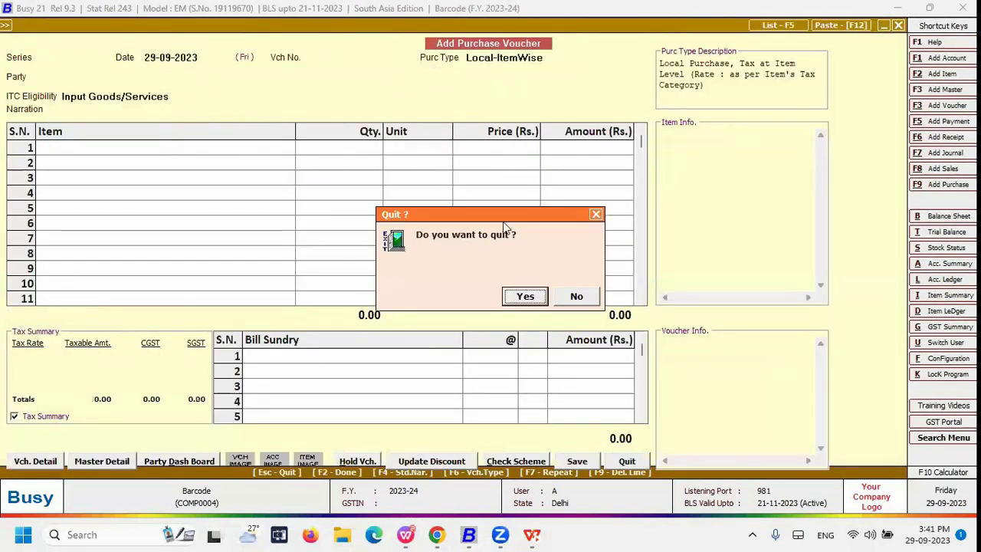
Quit the voucher and set the PARAMETER label format's Bar-Code Type to BCN Only
{"action": "left_click", "coordinate": [519, 200]}
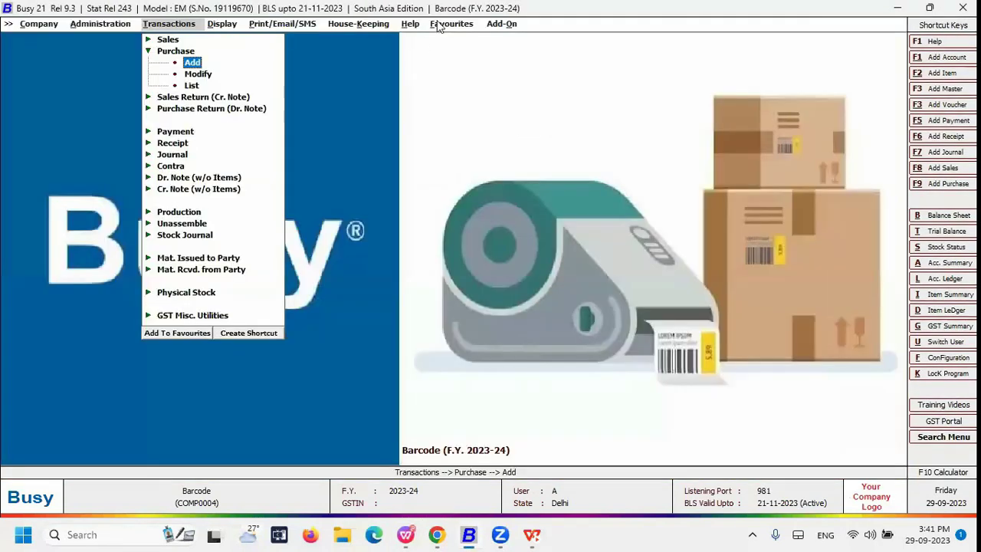
{"action": "left_click", "coordinate": [502, 25]}
{"action": "left_click", "coordinate": [524, 39]}
{"action": "left_click", "coordinate": [162, 94]}
{"action": "left_click", "coordinate": [59, 112]}
{"action": "left_click", "coordinate": [388, 123]}
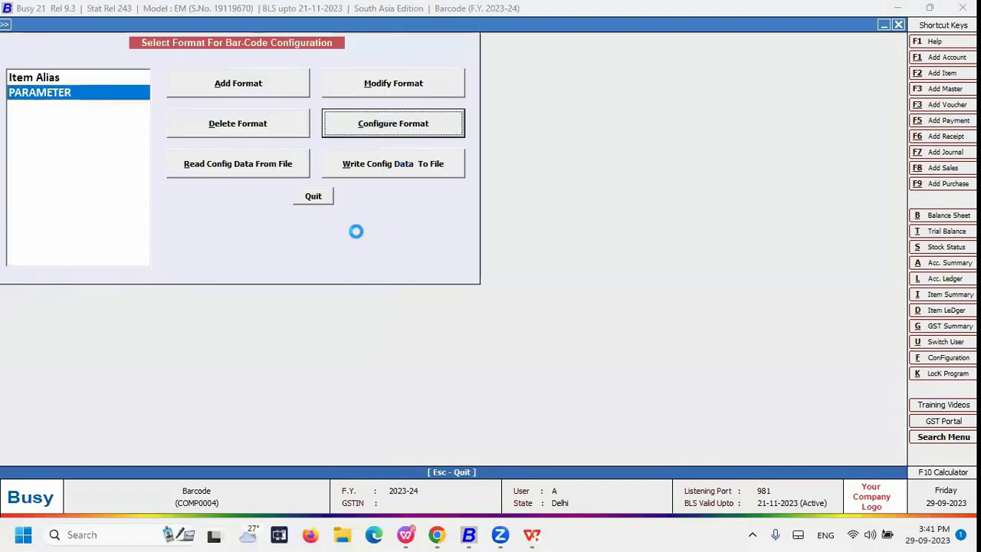
{"action": "key", "text": "Return"}
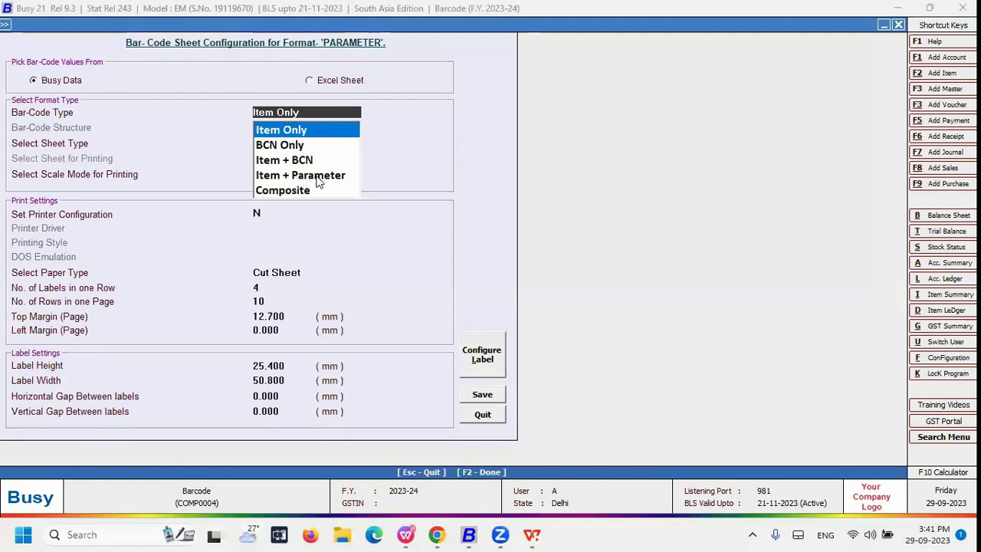
{"action": "left_click", "coordinate": [284, 151]}
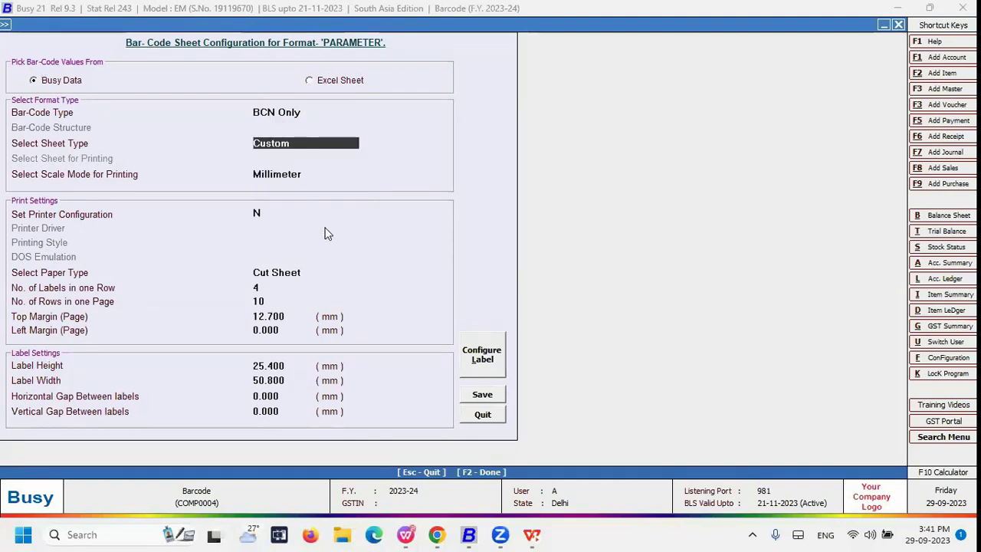
Review the PARAMETER label fields (company, barcode, item name, colour, size, MRP), then save the layout and sheet
{"action": "left_click", "coordinate": [471, 360]}
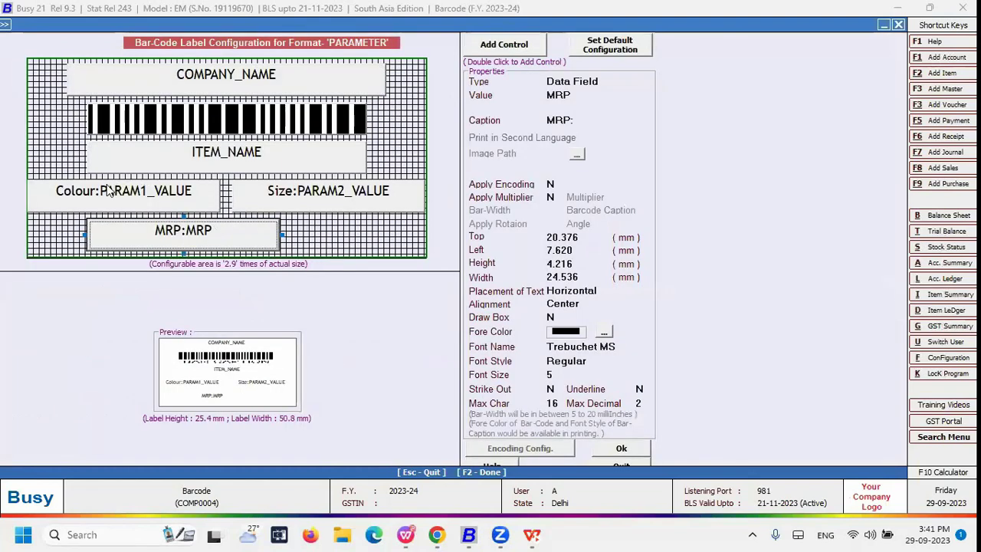
{"action": "left_click", "coordinate": [246, 85]}
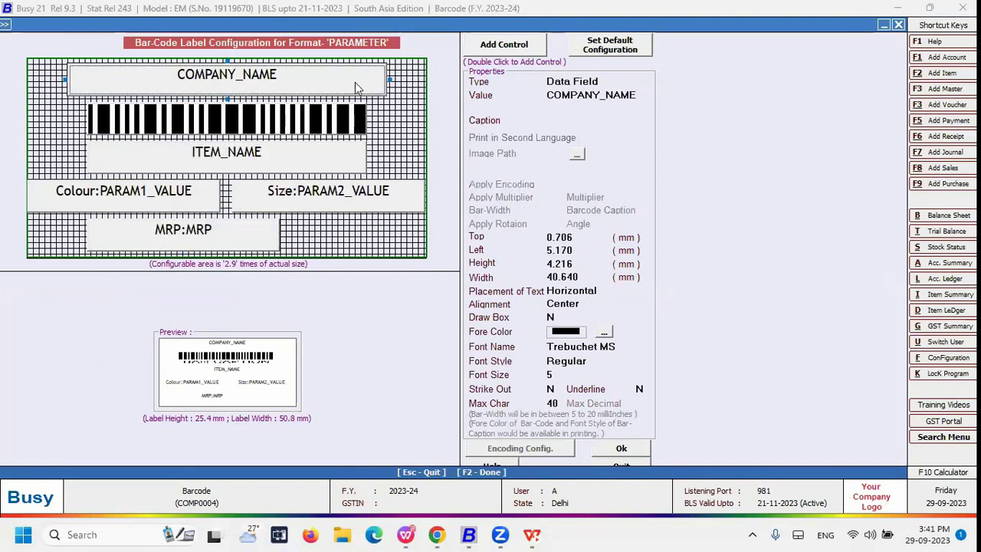
{"action": "left_click", "coordinate": [197, 103]}
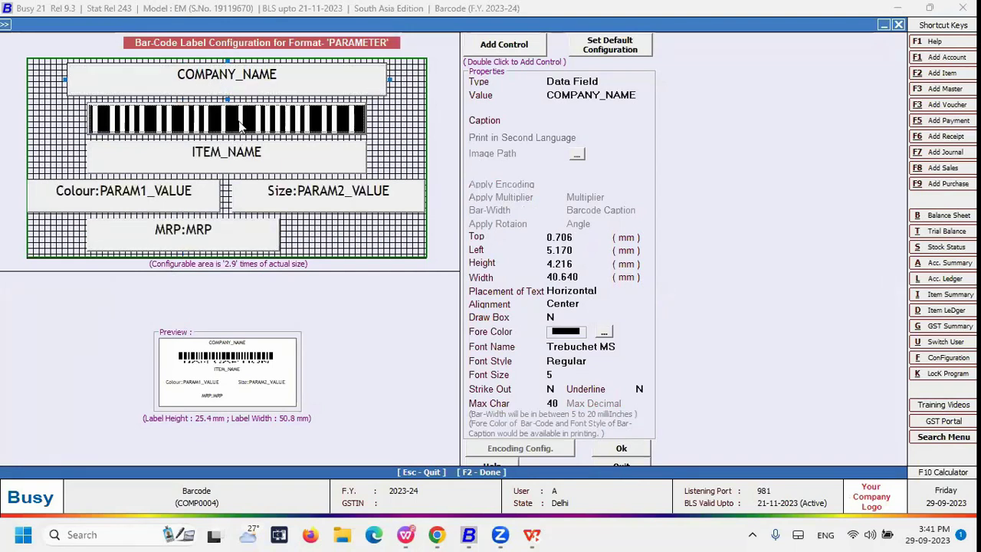
{"action": "left_click", "coordinate": [257, 170]}
{"action": "left_click", "coordinate": [215, 205]}
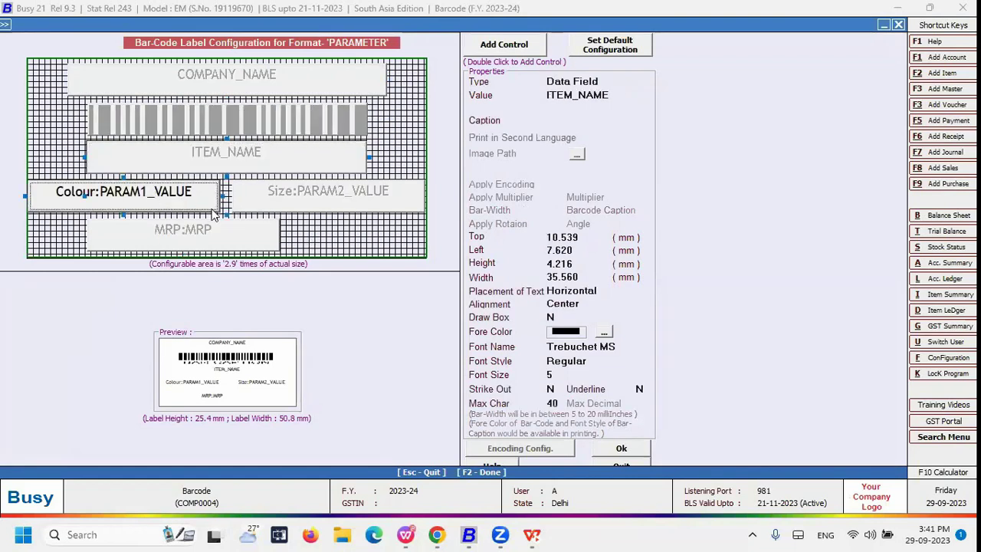
{"action": "left_click", "coordinate": [296, 199]}
{"action": "left_click", "coordinate": [252, 226]}
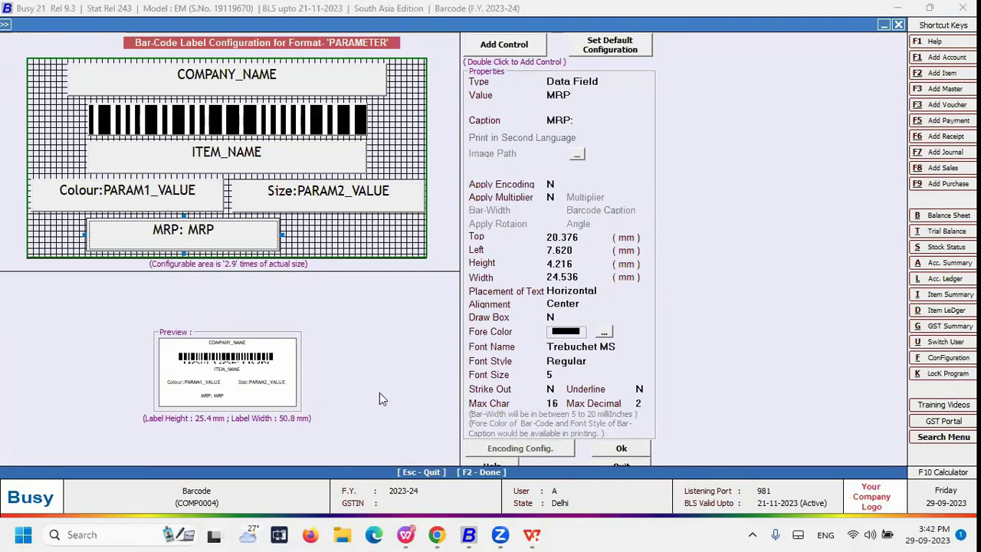
{"action": "left_click", "coordinate": [622, 448]}
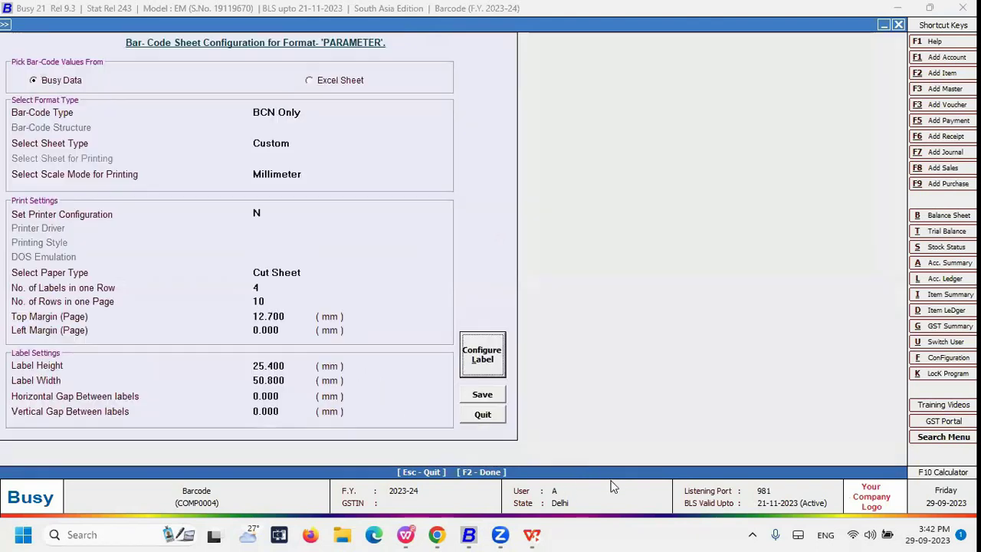
{"action": "left_click", "coordinate": [476, 397]}
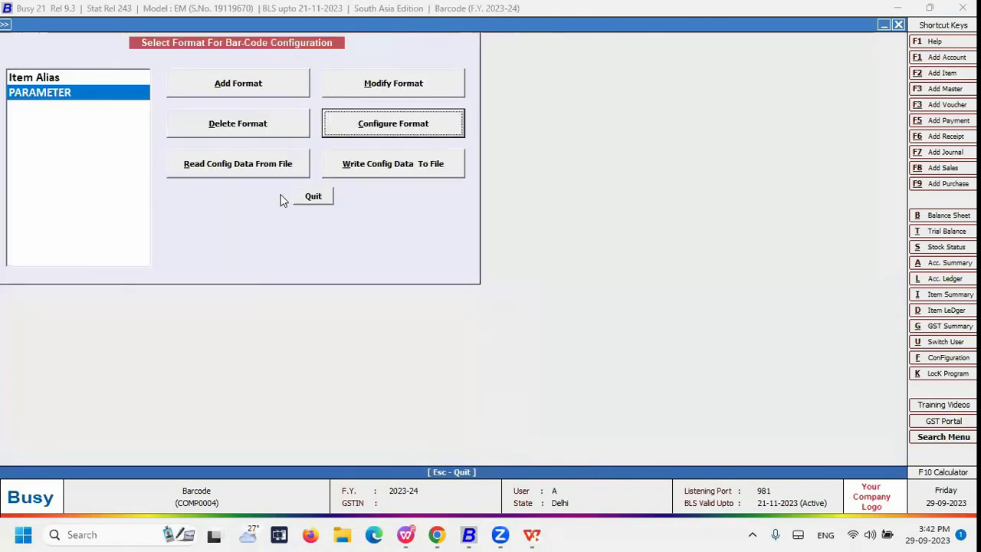
Try printing PARAMETER labels from the item master, comparing all, one and selected items, then cancel
{"action": "left_click", "coordinate": [312, 196]}
{"action": "key", "text": "Escape"}
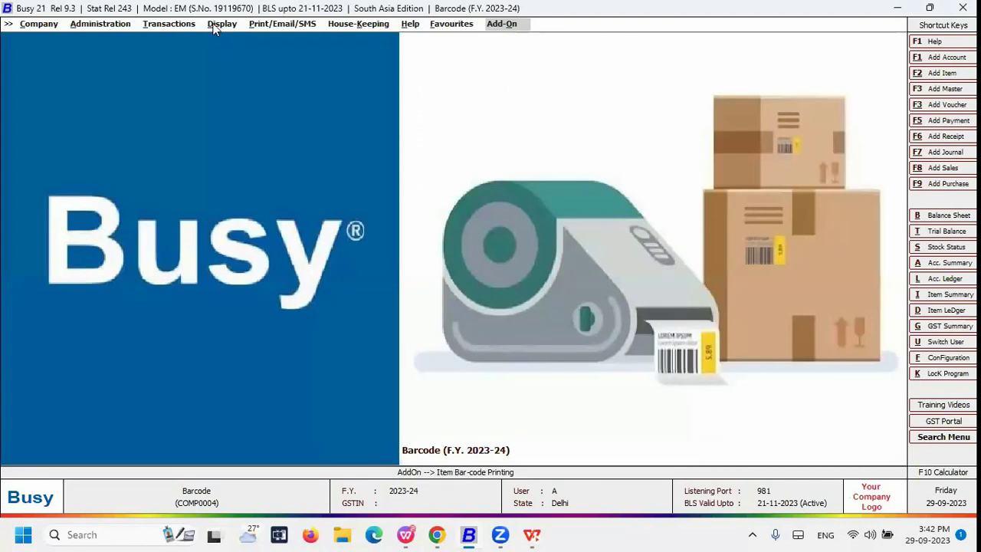
{"action": "left_click", "coordinate": [164, 24]}
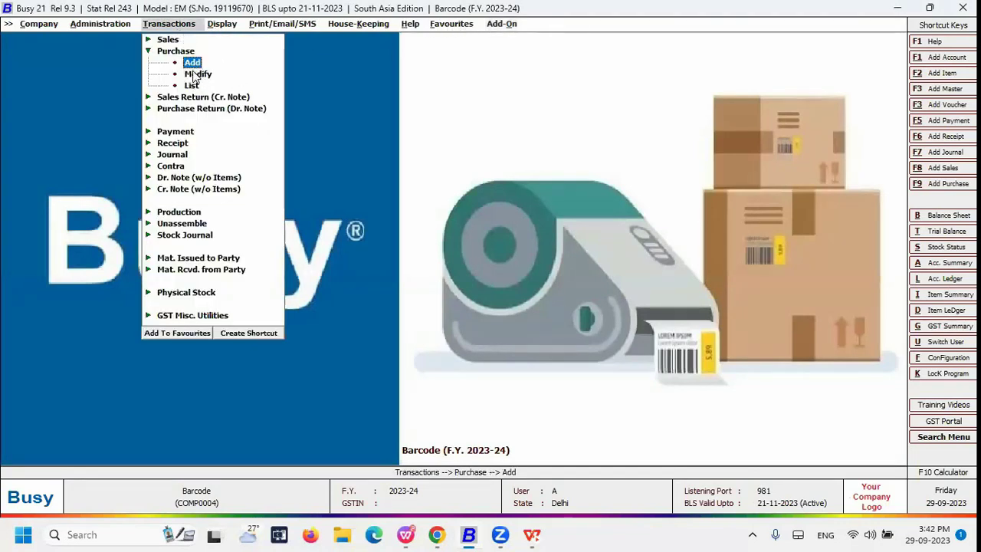
{"action": "left_click", "coordinate": [502, 24]}
{"action": "left_click", "coordinate": [507, 38]}
{"action": "key", "text": "Escape"}
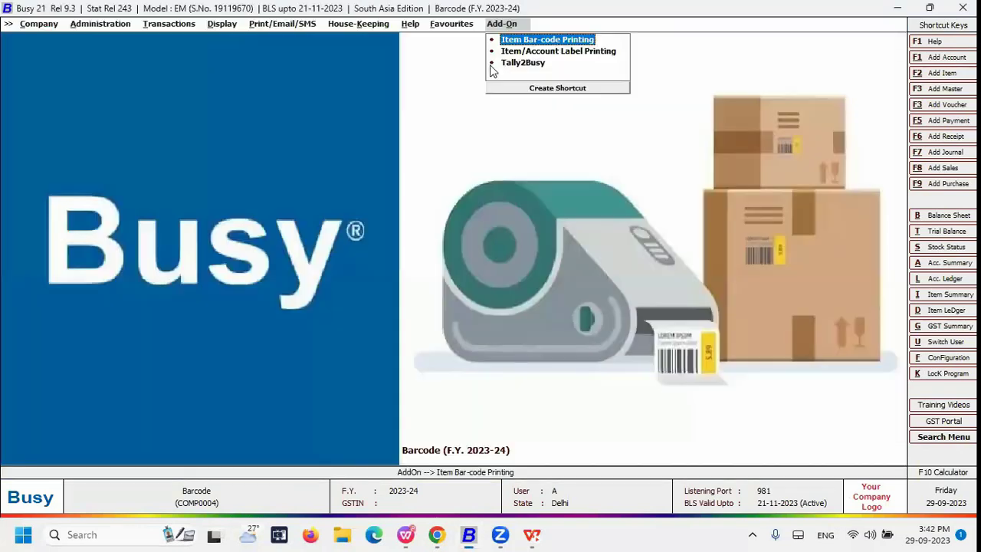
{"action": "left_click", "coordinate": [521, 39]}
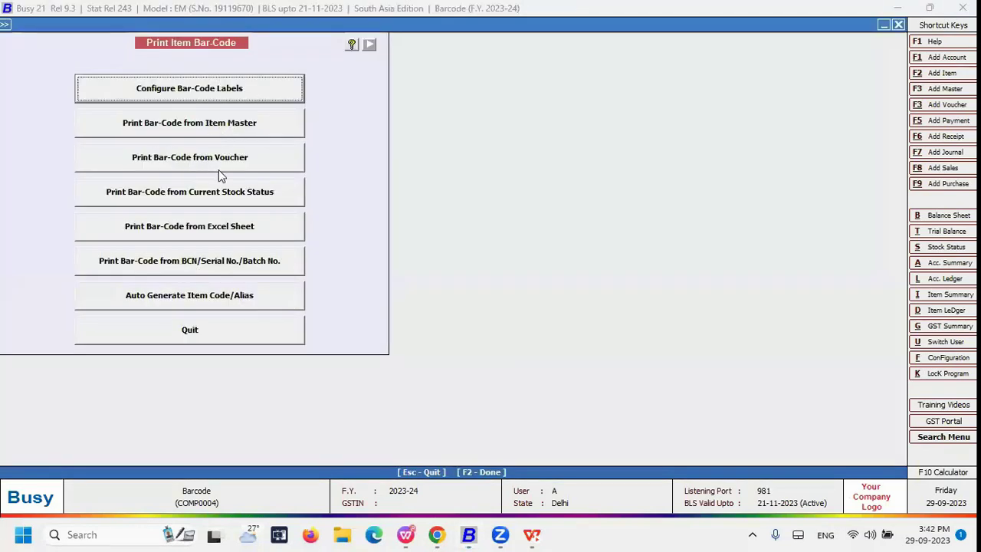
{"action": "left_click", "coordinate": [188, 128]}
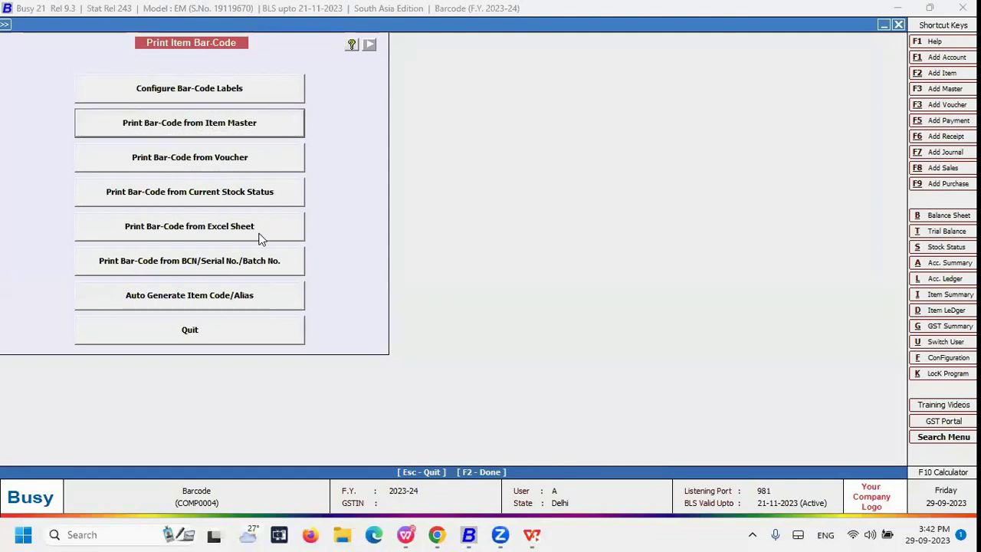
{"action": "left_click", "coordinate": [281, 106]}
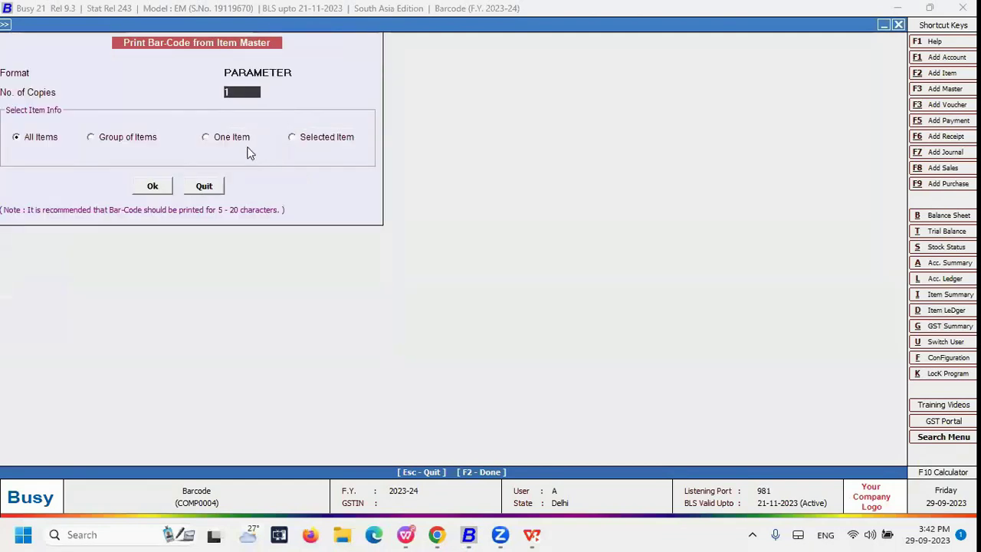
{"action": "left_click", "coordinate": [292, 138]}
{"action": "left_click", "coordinate": [42, 142]}
{"action": "left_click", "coordinate": [263, 142]}
{"action": "left_click", "coordinate": [320, 144]}
{"action": "left_click", "coordinate": [201, 187]}
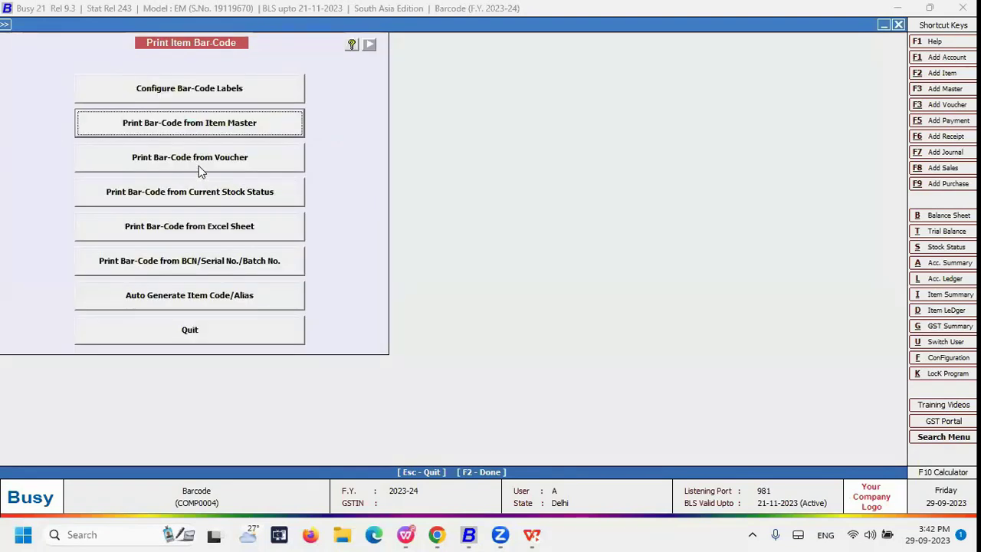
Print barcodes from Purchase vouchers, excluding voucher 1 and keeping voucher 4 ticked
{"action": "left_click", "coordinate": [207, 164]}
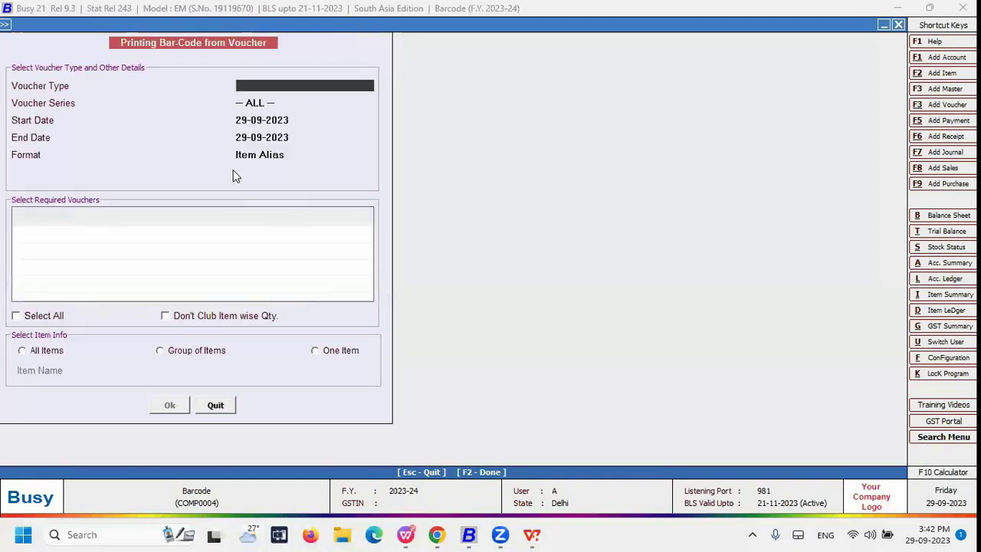
{"action": "key", "text": "Down"}
{"action": "key", "text": "Down"}
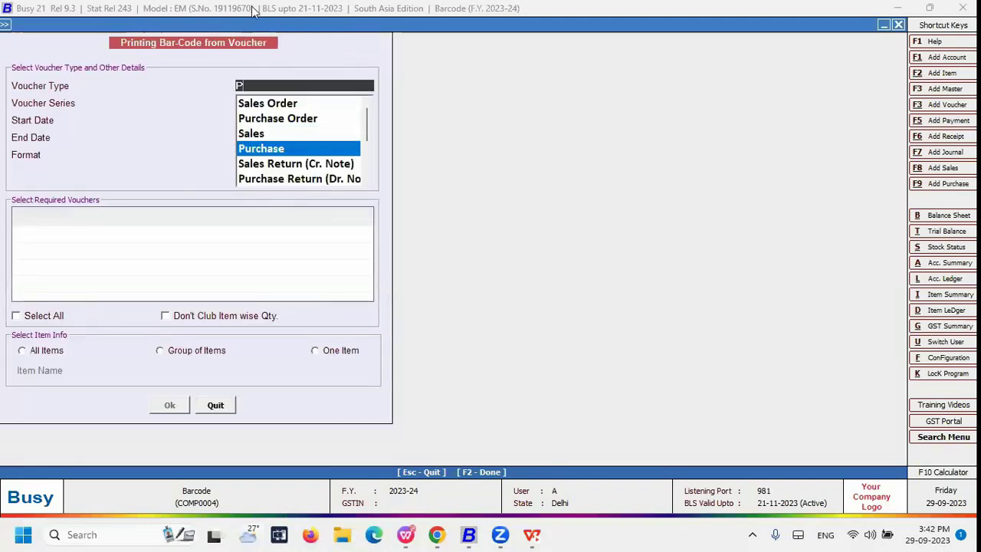
{"action": "key", "text": "Return"}
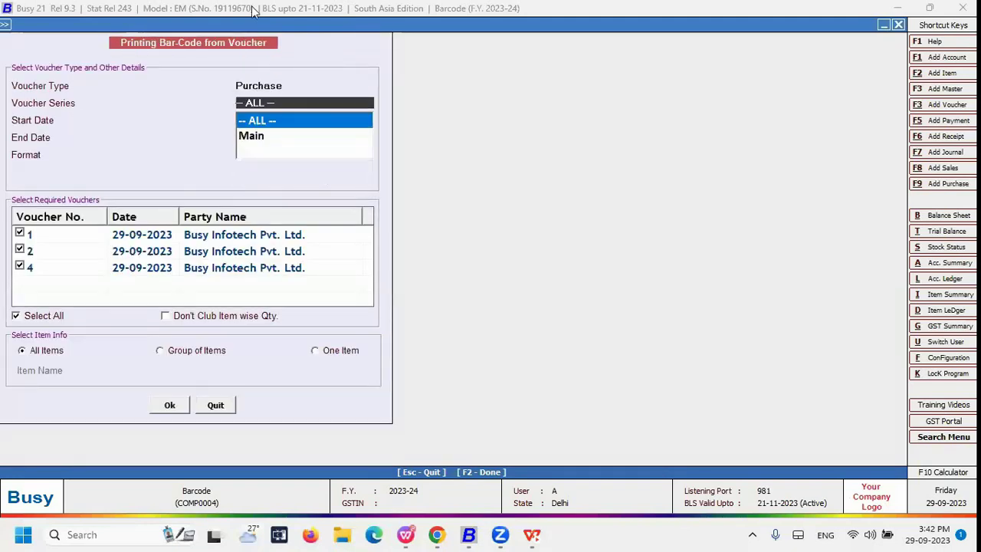
{"action": "left_click", "coordinate": [21, 233]}
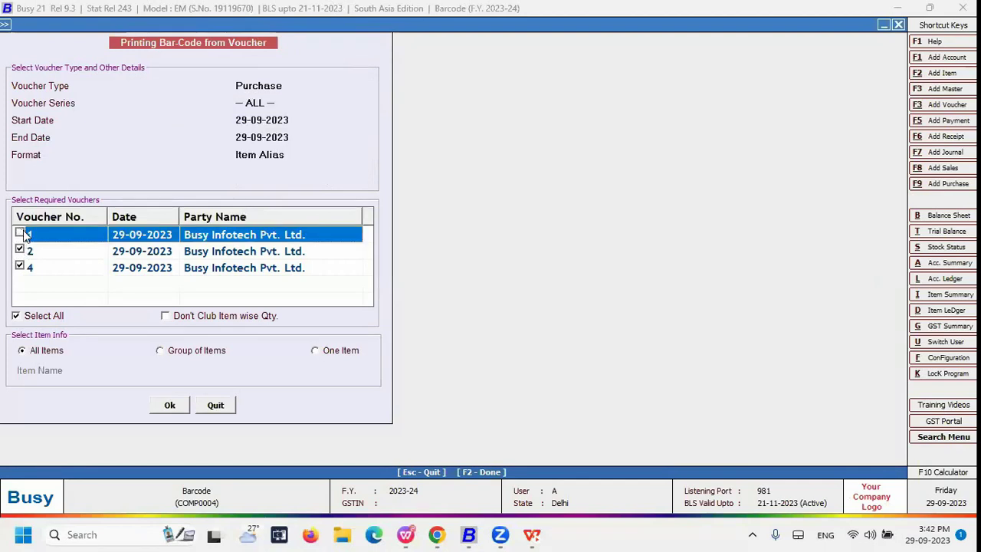
{"action": "left_click", "coordinate": [169, 406]}
{"action": "left_click", "coordinate": [122, 291]}
Export the labels as PDF, overwriting File1.pdf after retrying past a permission-denied error
{"action": "left_click", "coordinate": [190, 98]}
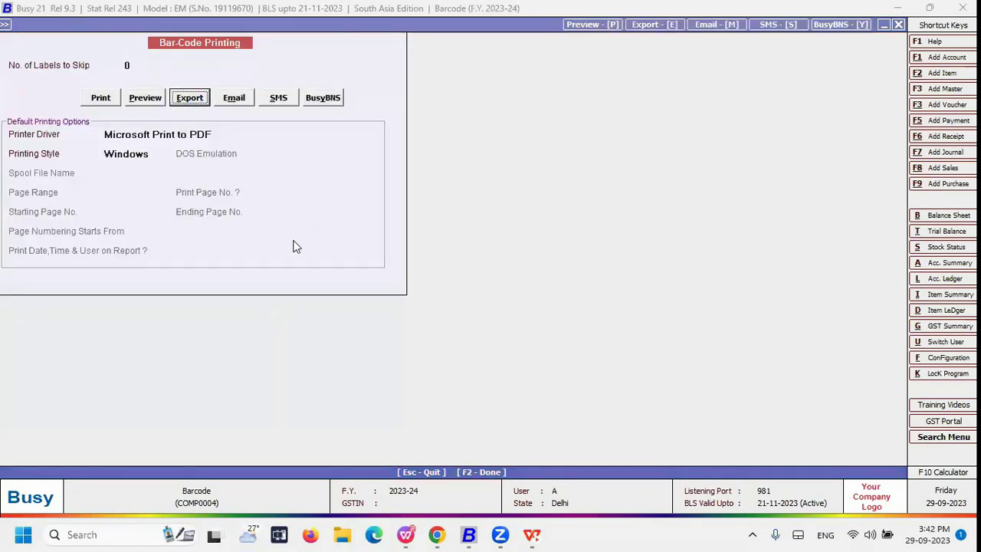
{"action": "key", "text": "Return"}
{"action": "key", "text": "F2"}
{"action": "key", "text": "Return"}
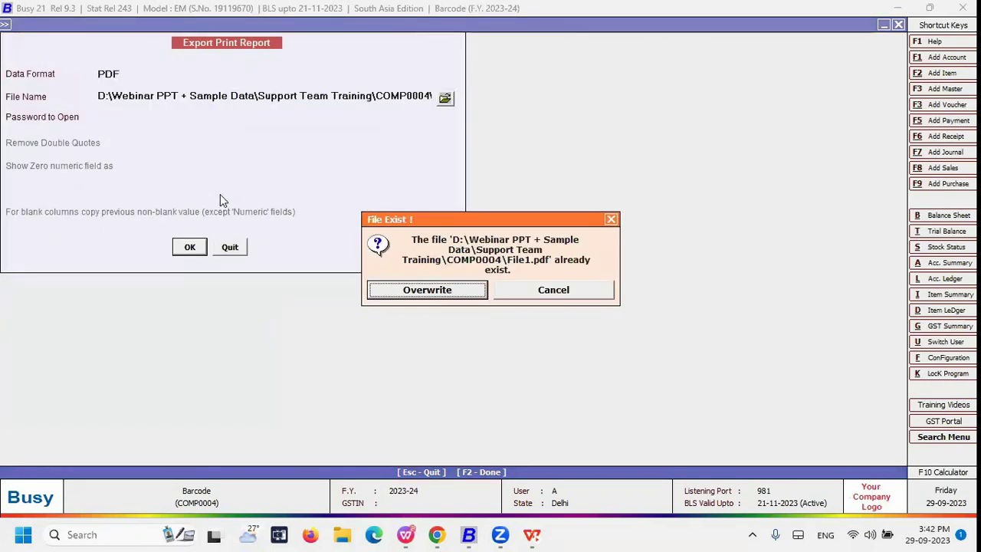
{"action": "key", "text": "Return"}
{"action": "key", "text": "Return"}
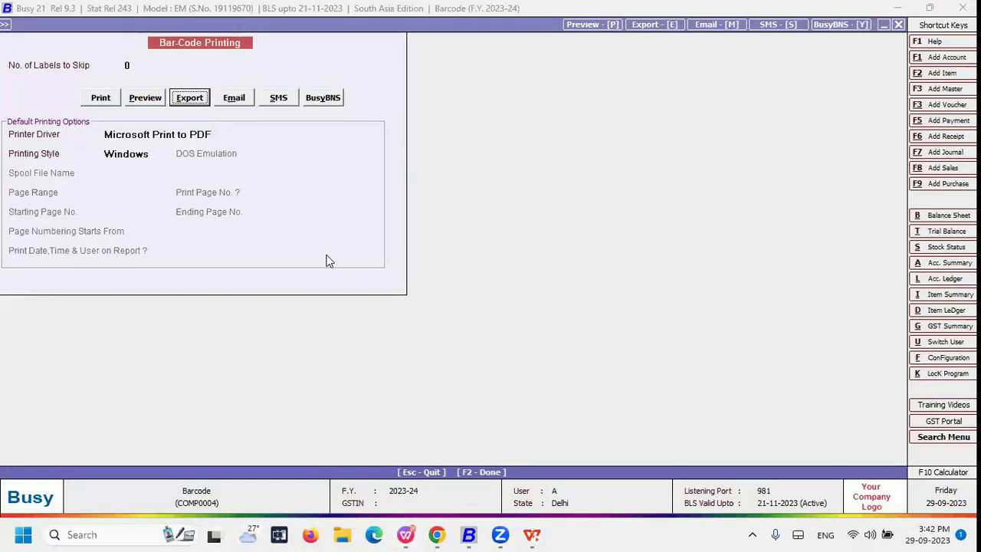
{"action": "left_click", "coordinate": [184, 102]}
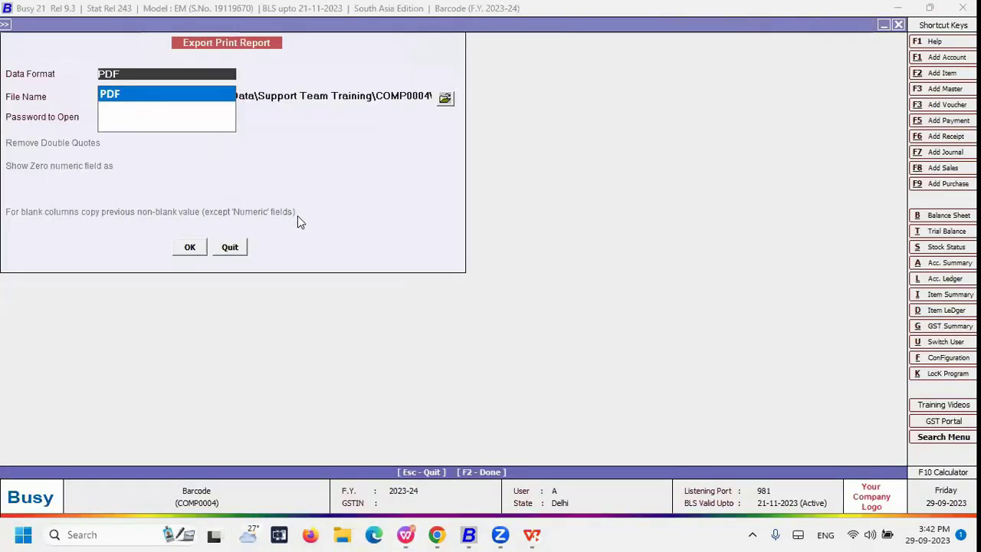
{"action": "left_click", "coordinate": [189, 247]}
{"action": "key", "text": "Return"}
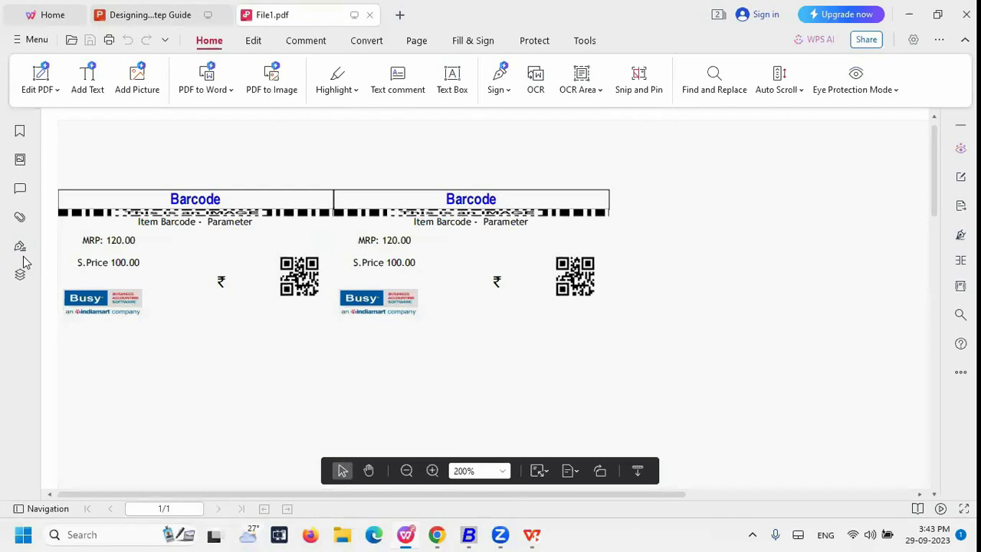
Close the PDF and choose the PARAMETER format on the voucher printing form, then leave it
{"action": "left_click", "coordinate": [369, 14]}
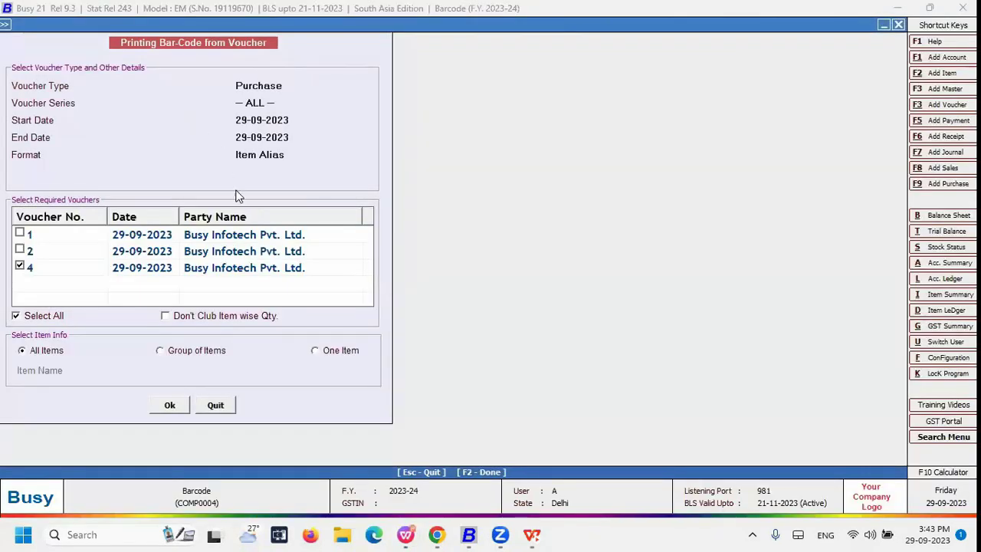
{"action": "left_click", "coordinate": [253, 155]}
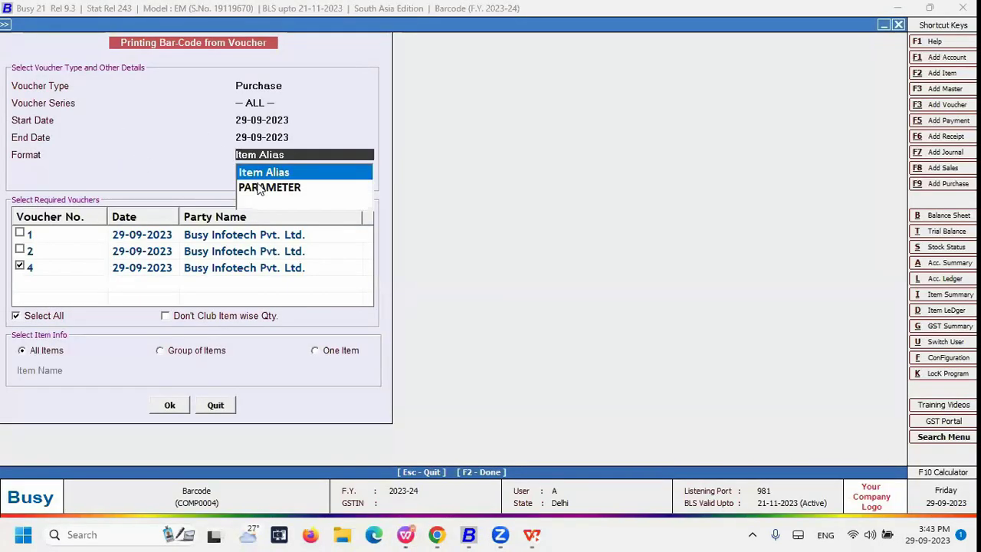
{"action": "left_click", "coordinate": [261, 188]}
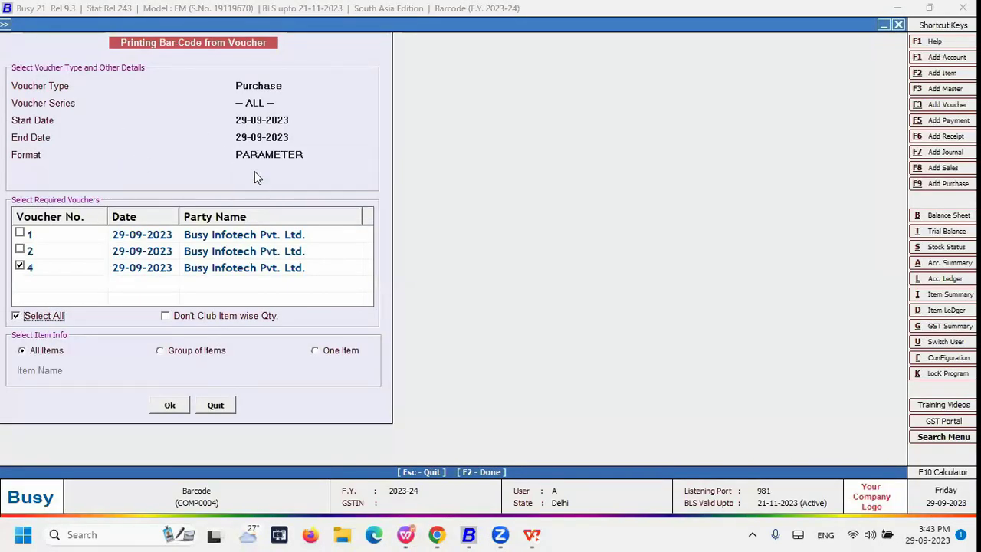
{"action": "left_click", "coordinate": [283, 80]}
{"action": "key", "text": "Return"}
{"action": "key", "text": "Return"}
{"action": "key", "text": "Return"}
{"action": "key", "text": "Return"}
{"action": "key", "text": "Escape"}
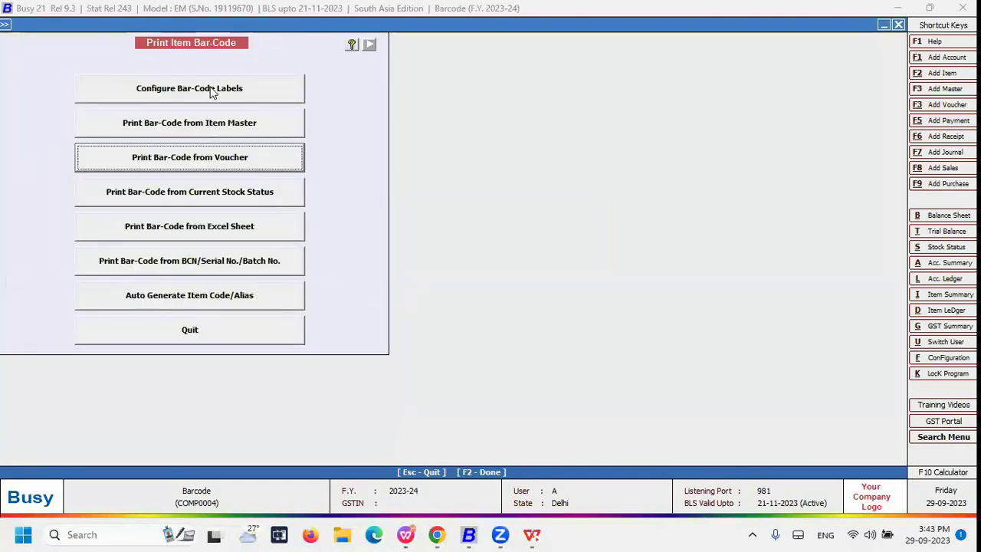
Change the PARAMETER format's barcode type to Item + Parameter and save the sheet configuration
{"action": "left_click", "coordinate": [213, 89]}
{"action": "left_click", "coordinate": [75, 97]}
{"action": "left_click", "coordinate": [392, 129]}
{"action": "left_click", "coordinate": [301, 116]}
{"action": "left_click", "coordinate": [311, 176]}
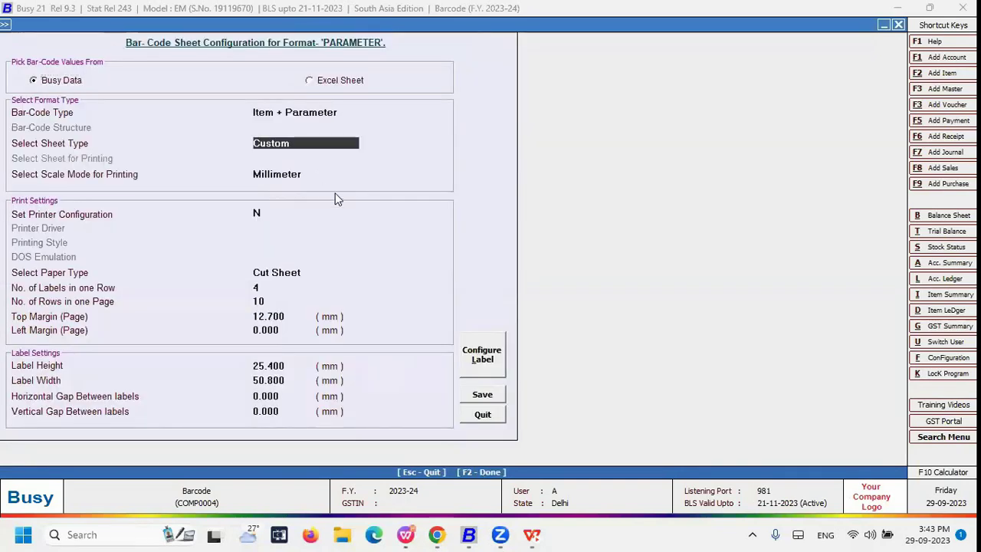
{"action": "left_click", "coordinate": [494, 367]}
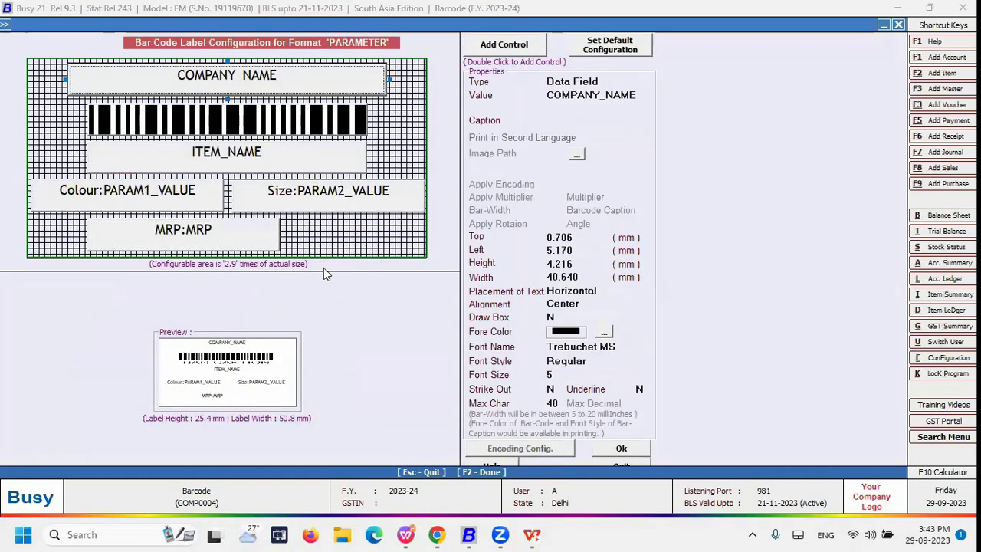
{"action": "left_click", "coordinate": [591, 449]}
{"action": "left_click", "coordinate": [479, 393]}
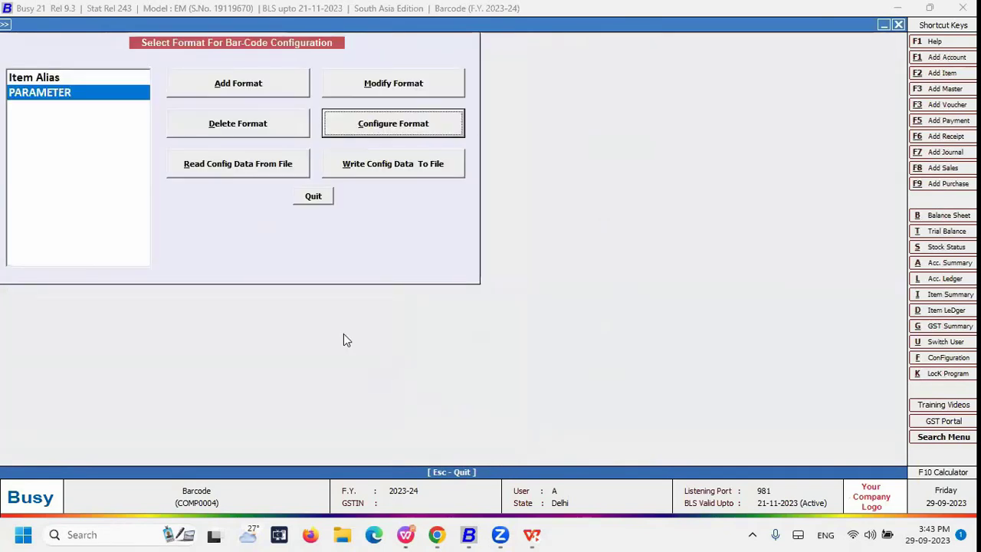
{"action": "left_click", "coordinate": [315, 200]}
List purchase voucher items with the PARAMETER format and select both RED XL and BLACK S rows
{"action": "left_click", "coordinate": [248, 159]}
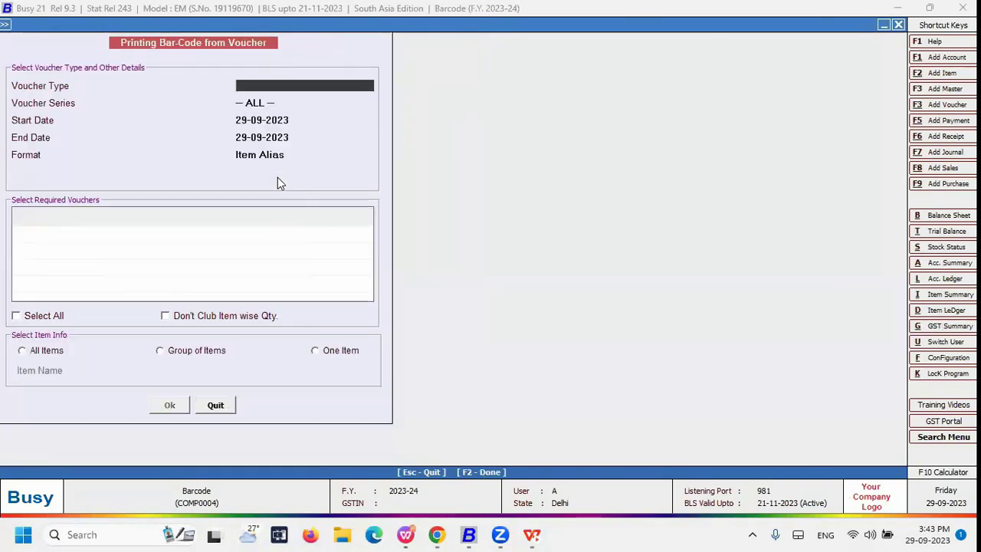
{"action": "left_click", "coordinate": [263, 146]}
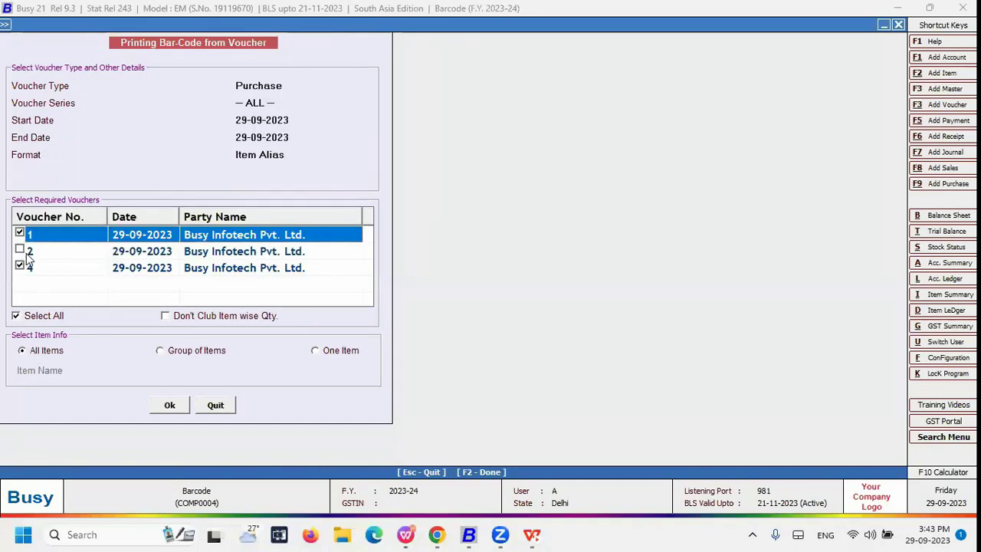
{"action": "left_click", "coordinate": [261, 154]}
{"action": "left_click", "coordinate": [276, 188]}
{"action": "left_click", "coordinate": [169, 404]}
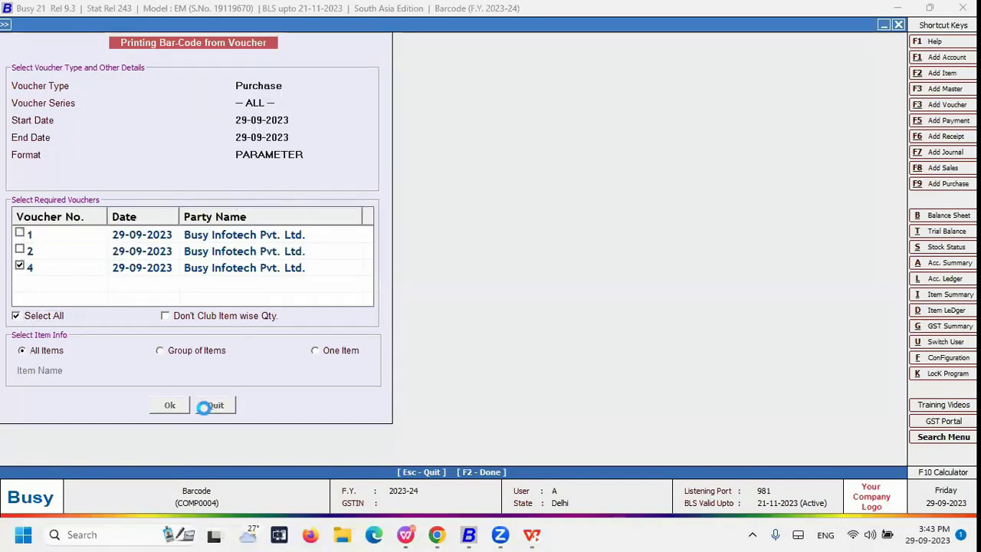
{"action": "left_click", "coordinate": [225, 86]}
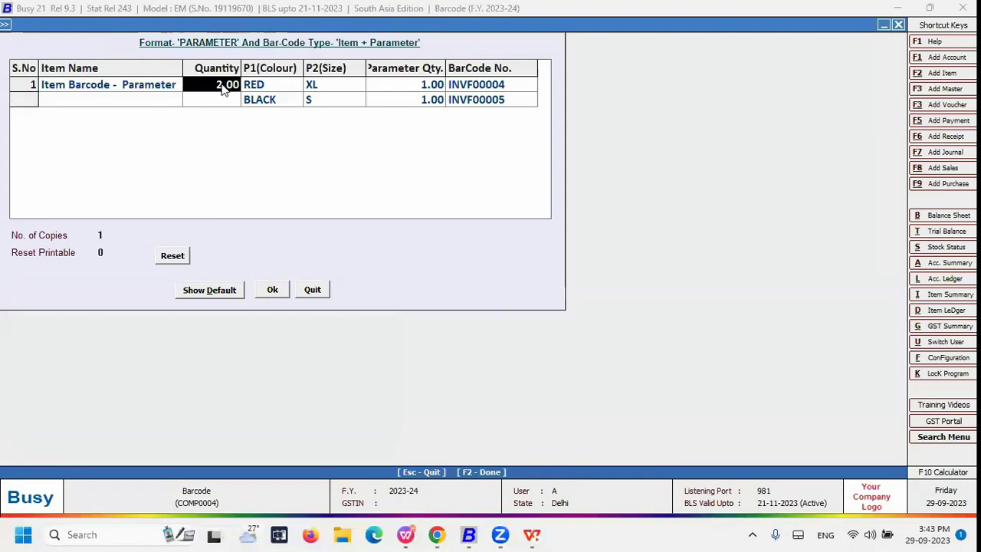
{"action": "left_click", "coordinate": [274, 86]}
{"action": "left_click_drag", "start_coordinate": [293, 89], "coordinate": [376, 103]}
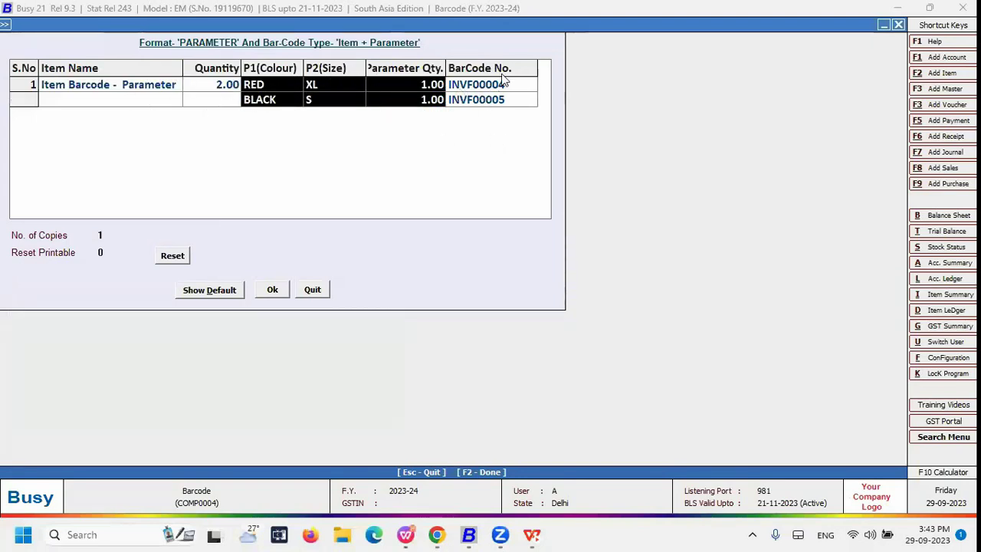
{"action": "left_click_drag", "start_coordinate": [504, 80], "coordinate": [506, 100]}
{"action": "key", "text": "F2"}
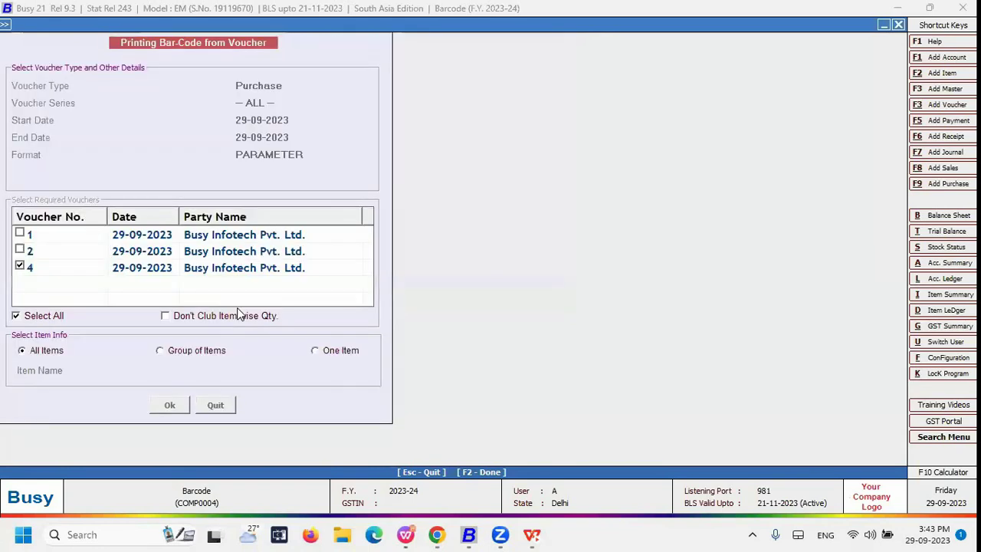
Preview the labels zoomed to 300%, then back out to the main screen
{"action": "key", "text": "F2"}
{"action": "left_click", "coordinate": [151, 102]}
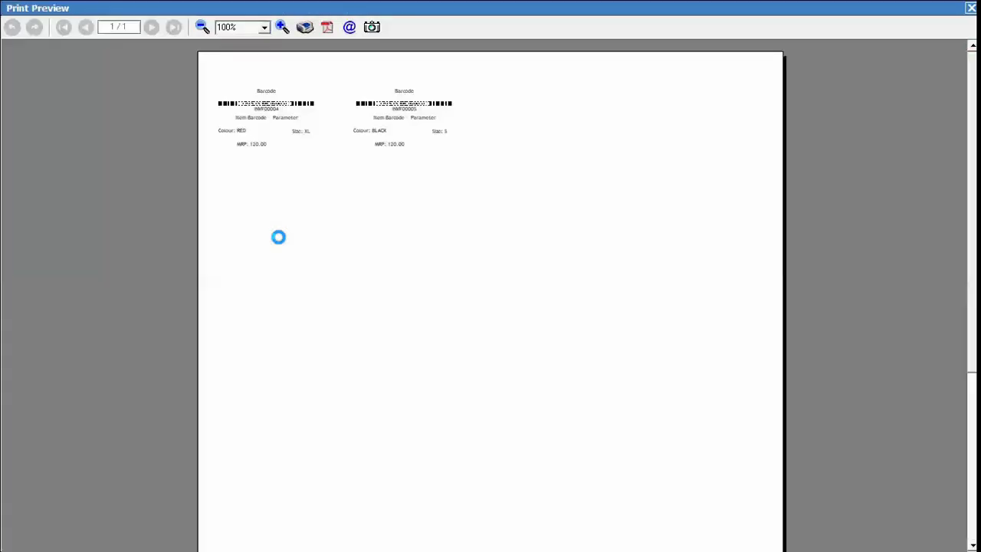
{"action": "left_click", "coordinate": [264, 29]}
{"action": "left_click", "coordinate": [238, 98]}
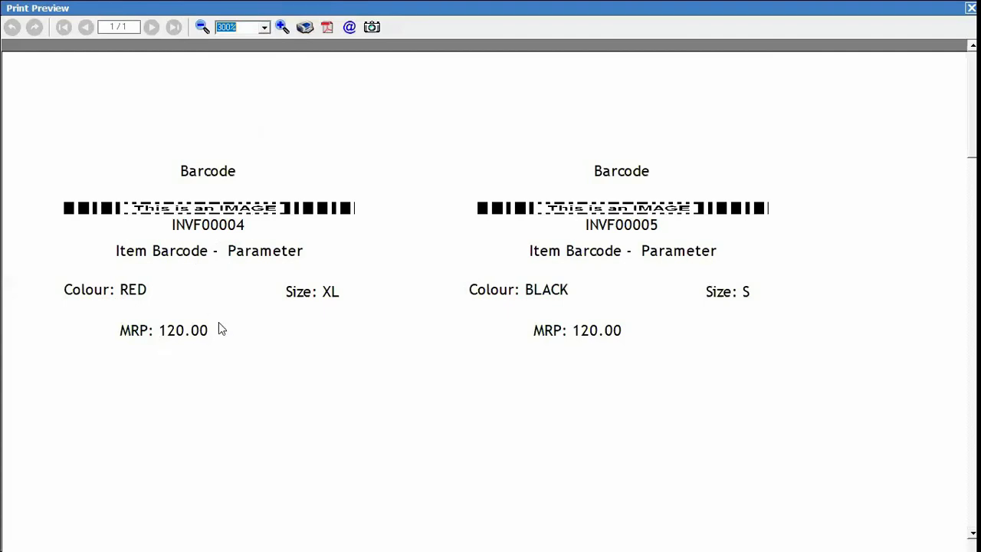
{"action": "key", "text": "Escape"}
{"action": "key", "text": "Escape"}
{"action": "key", "text": "Escape"}
{"action": "key", "text": "Escape"}
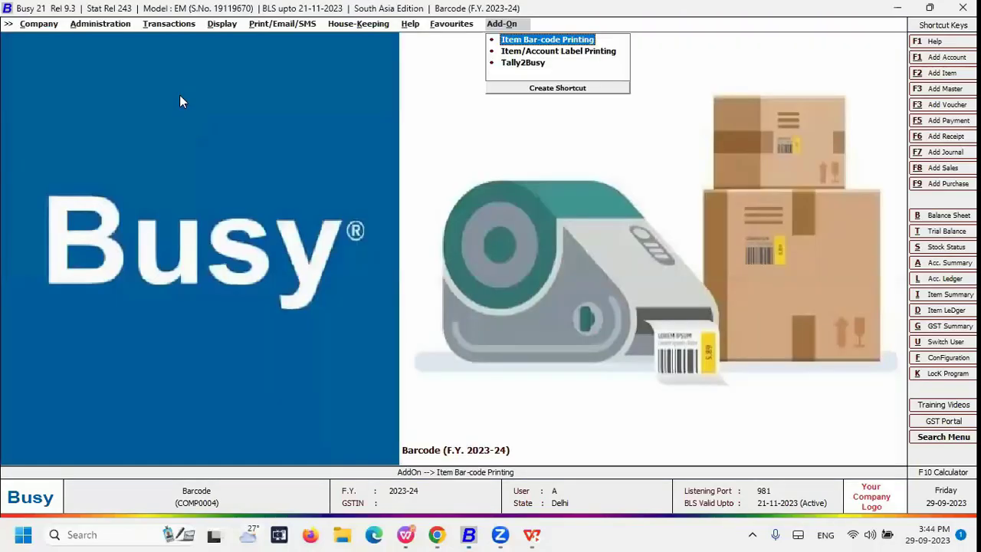
Open the Inventory features in Configuration and turn on Serial No.-wise Details
{"action": "left_click", "coordinate": [122, 29]}
{"action": "left_click", "coordinate": [115, 47]}
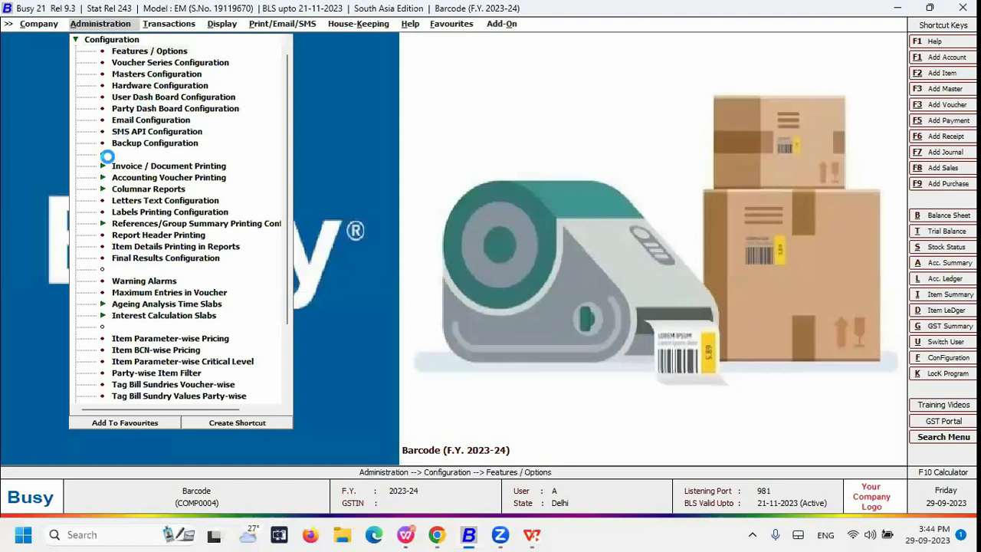
{"action": "key", "text": "Return"}
{"action": "left_click", "coordinate": [77, 221]}
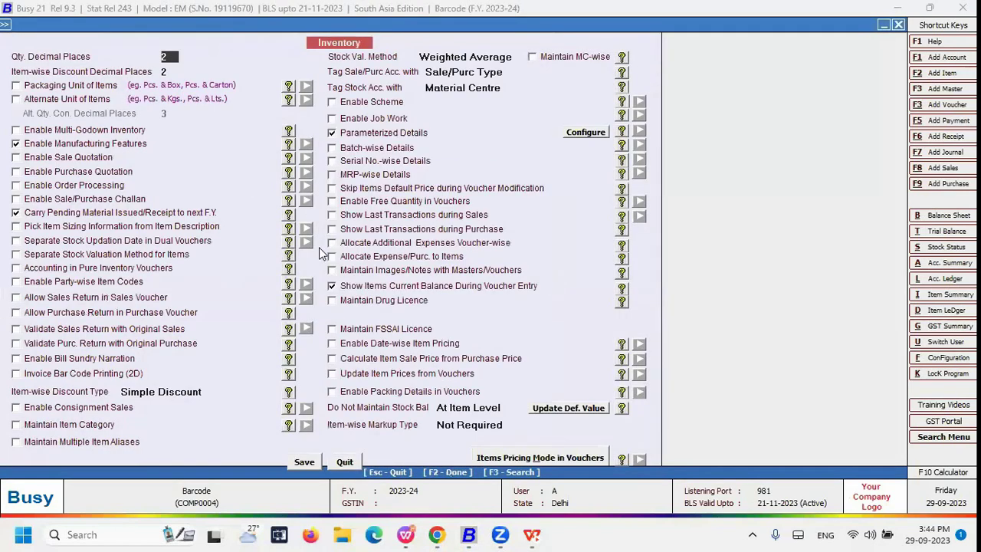
{"action": "left_click", "coordinate": [366, 161]}
{"action": "key", "text": "Escape"}
Turn off Parameterized Details, confirm serial options with warranty, and save the inventory settings
{"action": "left_click", "coordinate": [385, 134]}
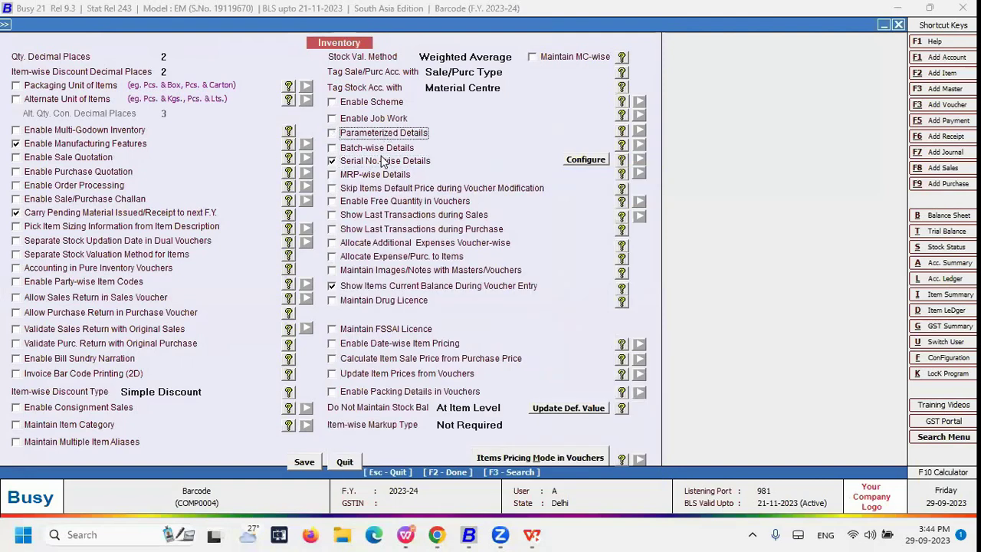
{"action": "left_click", "coordinate": [592, 161]}
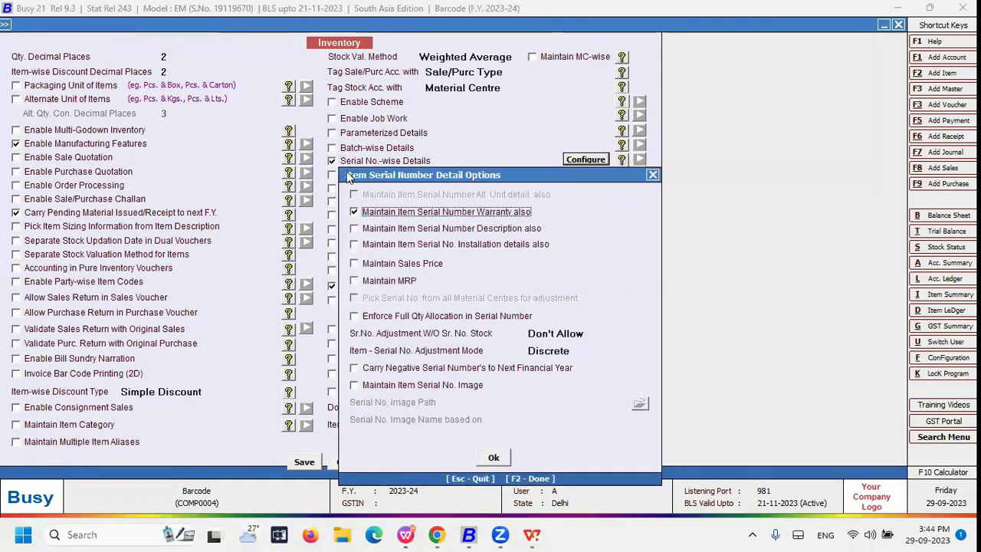
{"action": "left_click_drag", "start_coordinate": [348, 176], "coordinate": [106, 129]}
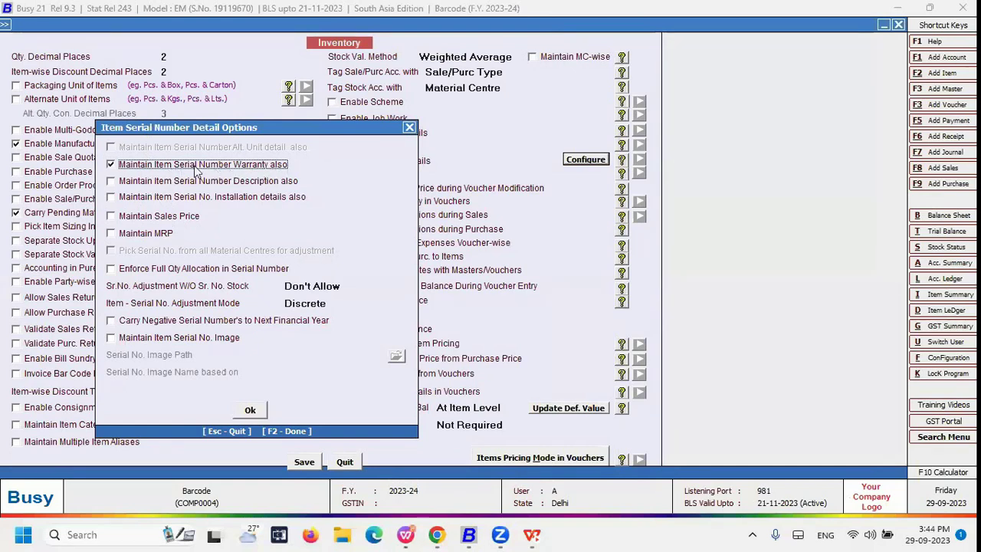
{"action": "left_click", "coordinate": [257, 411]}
{"action": "left_click", "coordinate": [304, 462]}
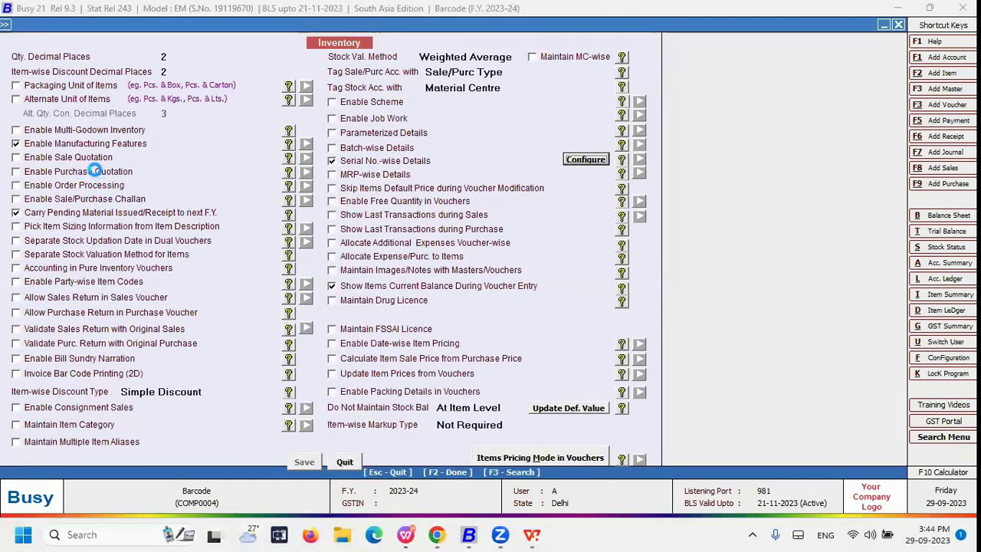
{"action": "key", "text": "Escape"}
{"action": "key", "text": "Escape"}
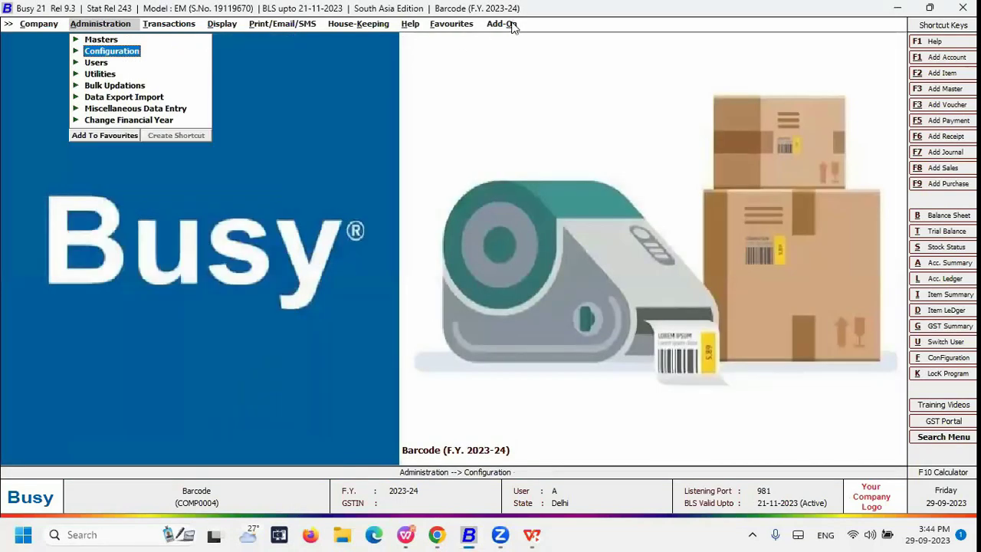
Add a new barcode label format named 'SERIAL NO'
{"action": "left_click", "coordinate": [511, 24]}
{"action": "left_click", "coordinate": [506, 40]}
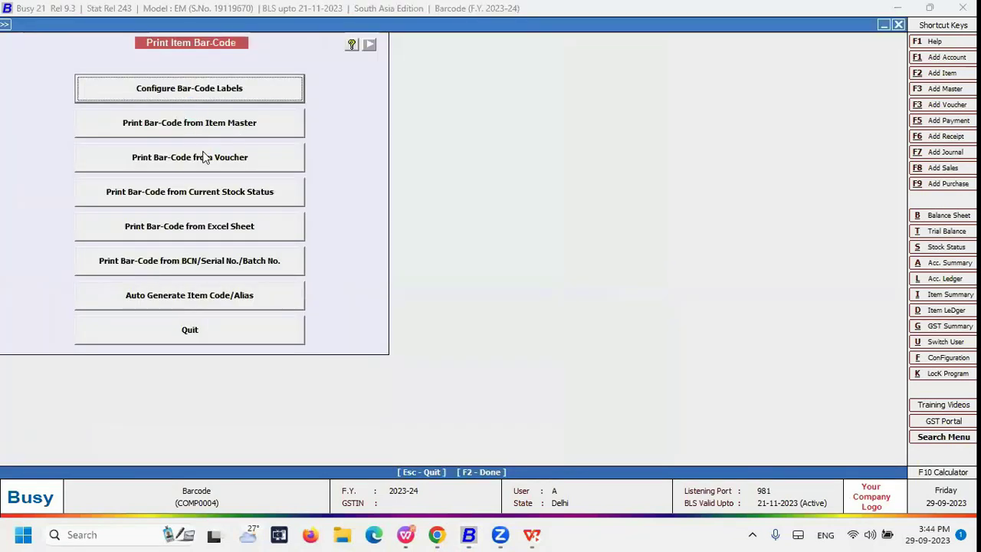
{"action": "key", "text": "Return"}
{"action": "left_click", "coordinate": [237, 90]}
{"action": "type", "text": "SERA"}
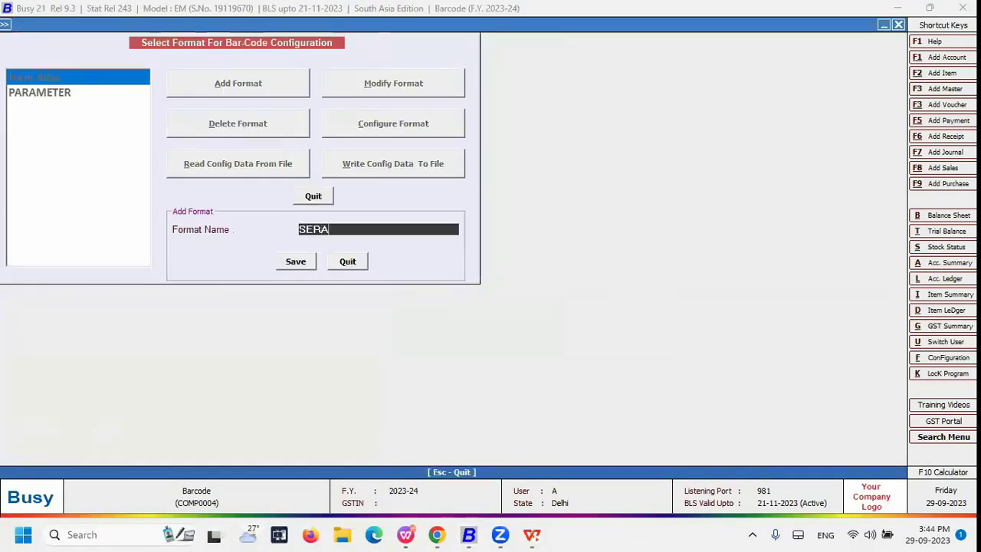
{"action": "type", "text": "IL"}
{"action": "key", "text": "BackSpace"}
{"action": "key", "text": "BackSpace"}
{"action": "key", "text": "BackSpace"}
{"action": "type", "text": "IAL NO"}
{"action": "key", "text": "Return"}
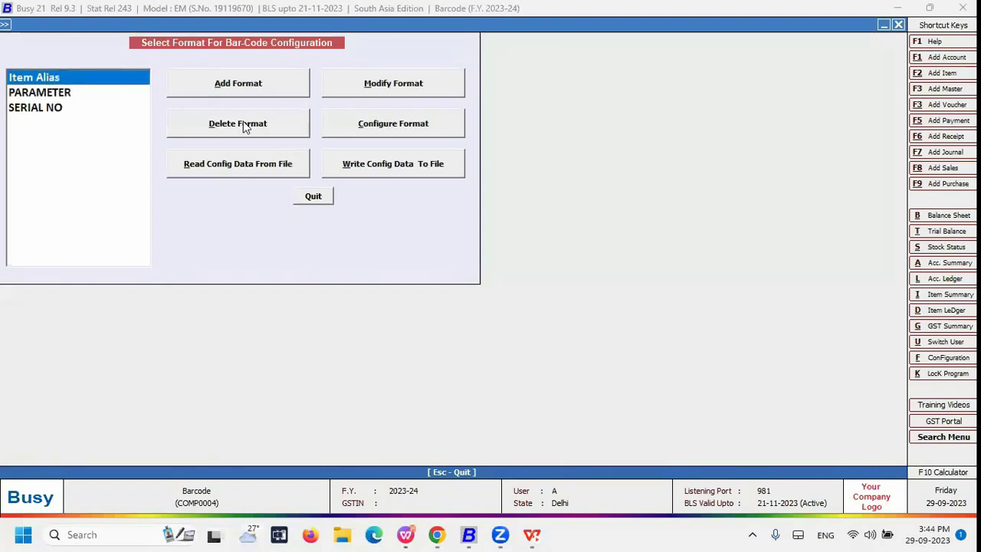
Open the SERIAL NO format's sheet settings, keeping Busy data as the barcode source
{"action": "left_click", "coordinate": [46, 111]}
{"action": "left_click", "coordinate": [386, 125]}
{"action": "left_click", "coordinate": [330, 81]}
{"action": "left_click", "coordinate": [80, 83]}
Set the barcode type to Item + Serial No. and open the label layout designer
{"action": "left_click", "coordinate": [300, 115]}
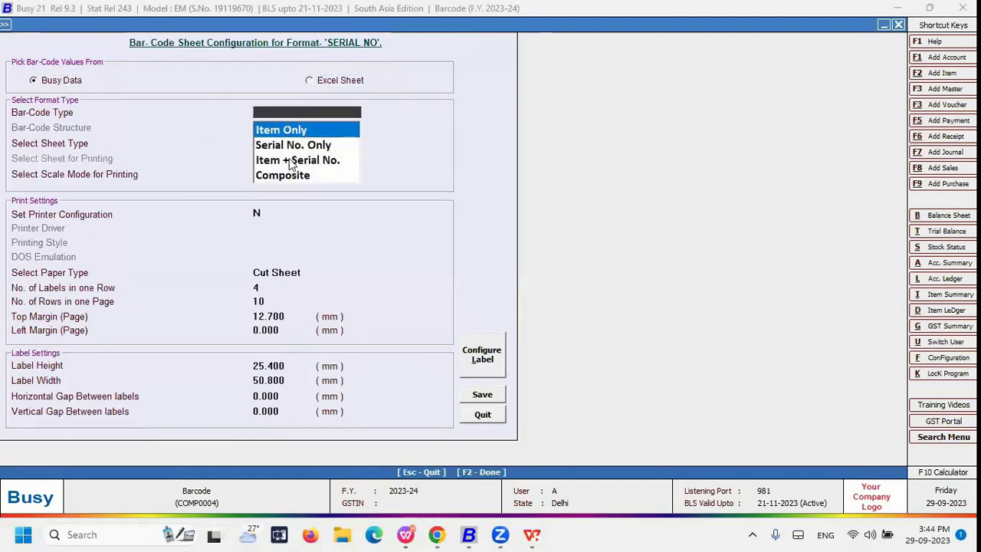
{"action": "key", "text": "Down"}
{"action": "key", "text": "Down"}
{"action": "key", "text": "Down"}
{"action": "key", "text": "Up"}
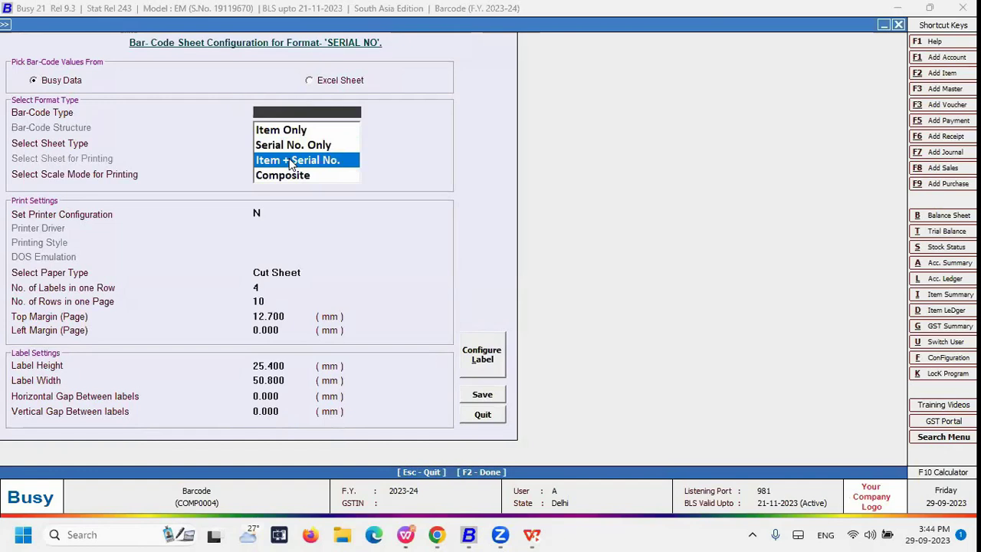
{"action": "key", "text": "Down"}
{"action": "key", "text": "Up"}
{"action": "key", "text": "Down"}
{"action": "key", "text": "Up"}
{"action": "key", "text": "Up"}
{"action": "key", "text": "Down"}
{"action": "key", "text": "Up"}
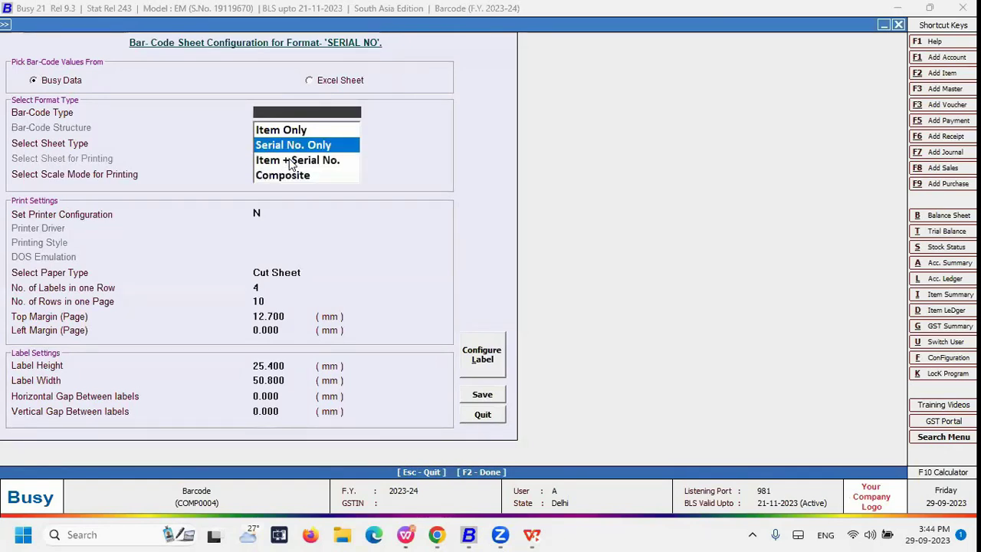
{"action": "key", "text": "Down"}
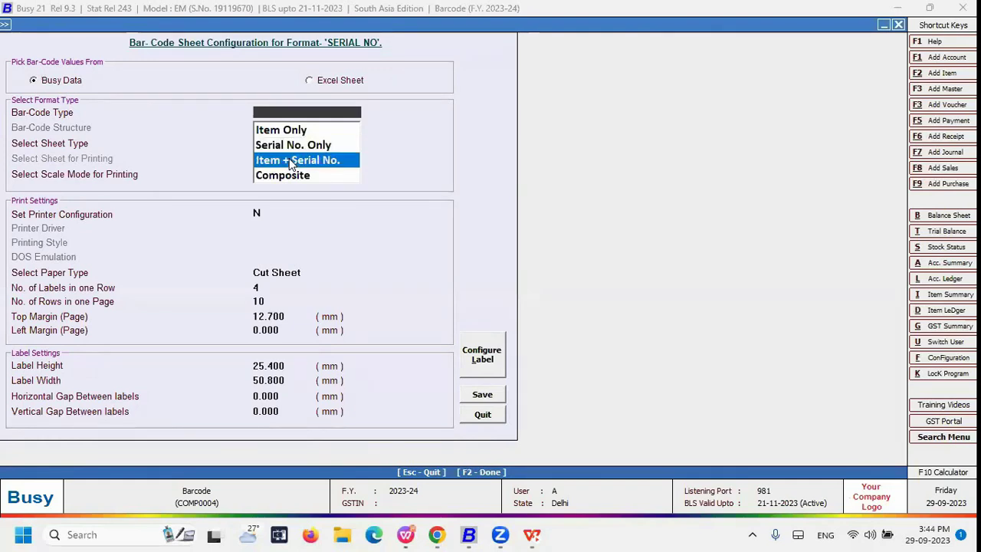
{"action": "left_click", "coordinate": [291, 164]}
{"action": "left_click", "coordinate": [481, 354]}
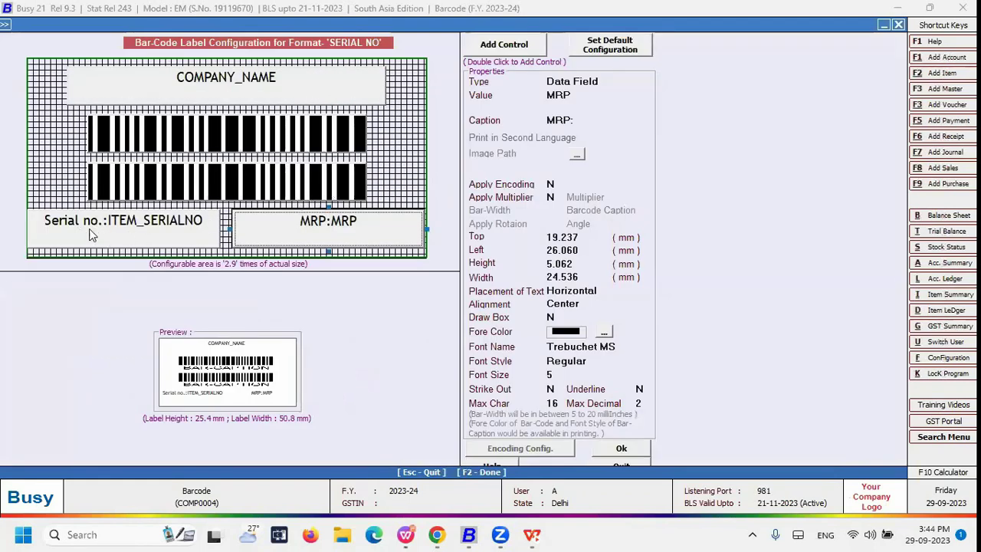
Narrow the Serial no. field on the label, accept the layout and quit the sheet configuration
{"action": "left_click", "coordinate": [92, 223]}
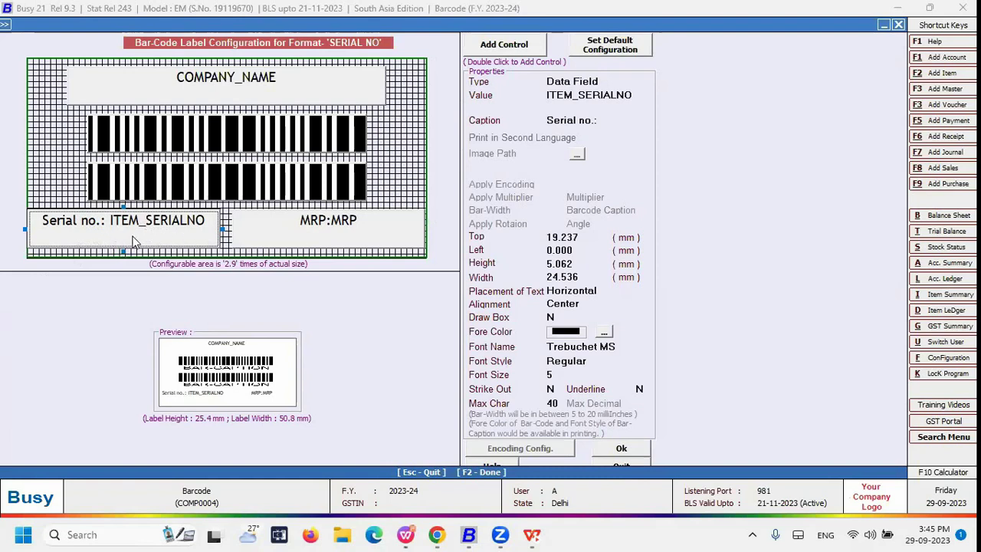
{"action": "mouse_move", "coordinate": [221, 229]}
{"action": "left_mouse_down"}
{"action": "mouse_move", "coordinate": [154, 223]}
{"action": "mouse_move", "coordinate": [222, 230]}
{"action": "left_mouse_up"}
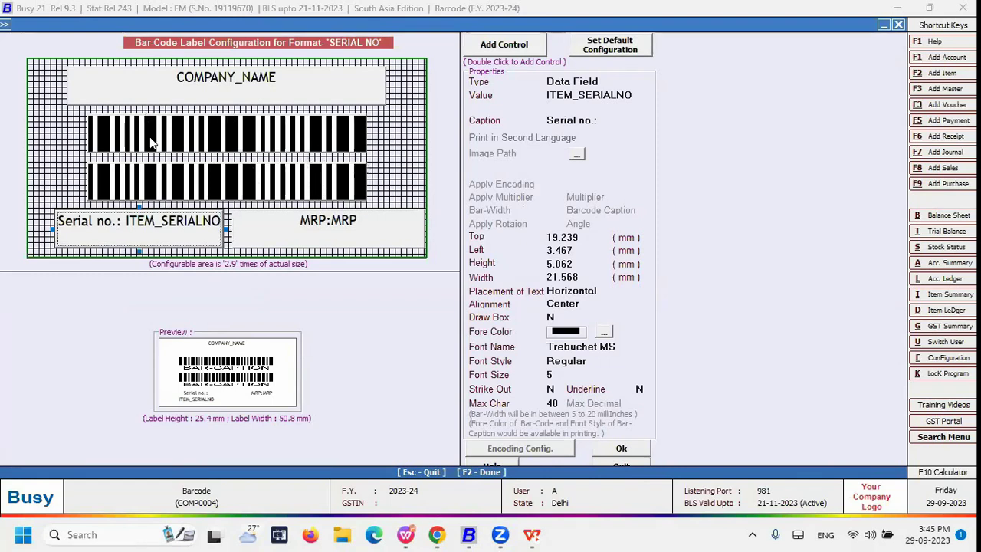
{"action": "left_click", "coordinate": [622, 449]}
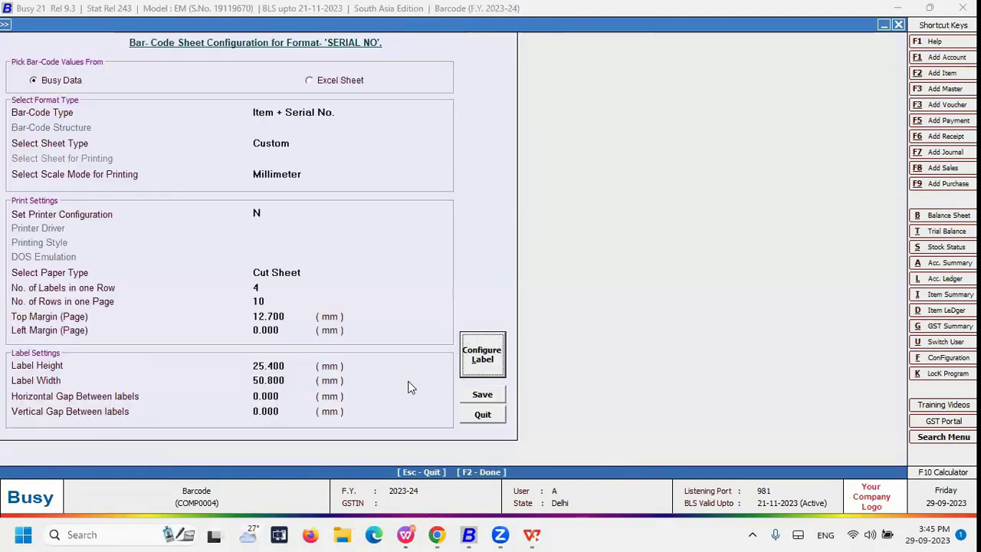
{"action": "left_click", "coordinate": [479, 412]}
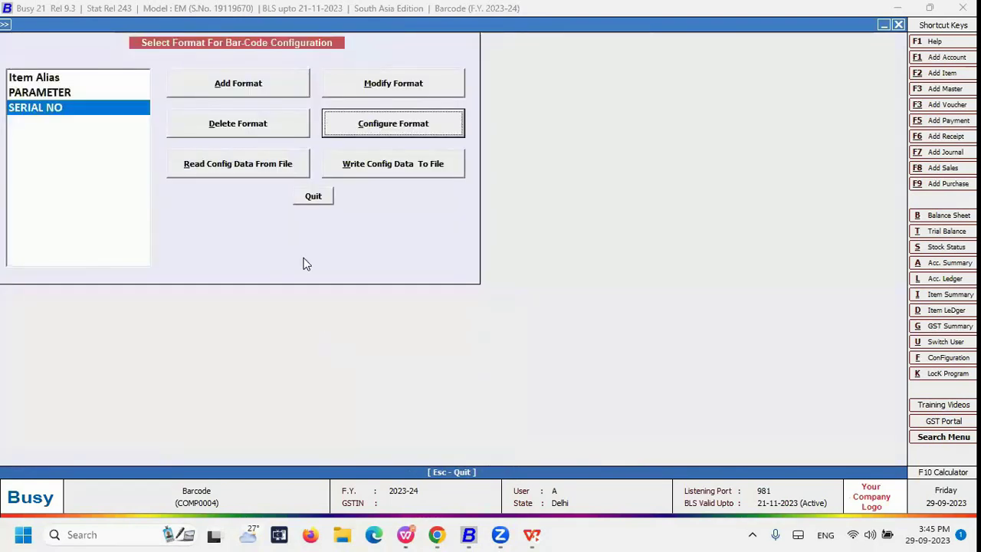
Close the format list and open Print Bar-Code from BCN/Serial No./Batch No
{"action": "left_click", "coordinate": [315, 199]}
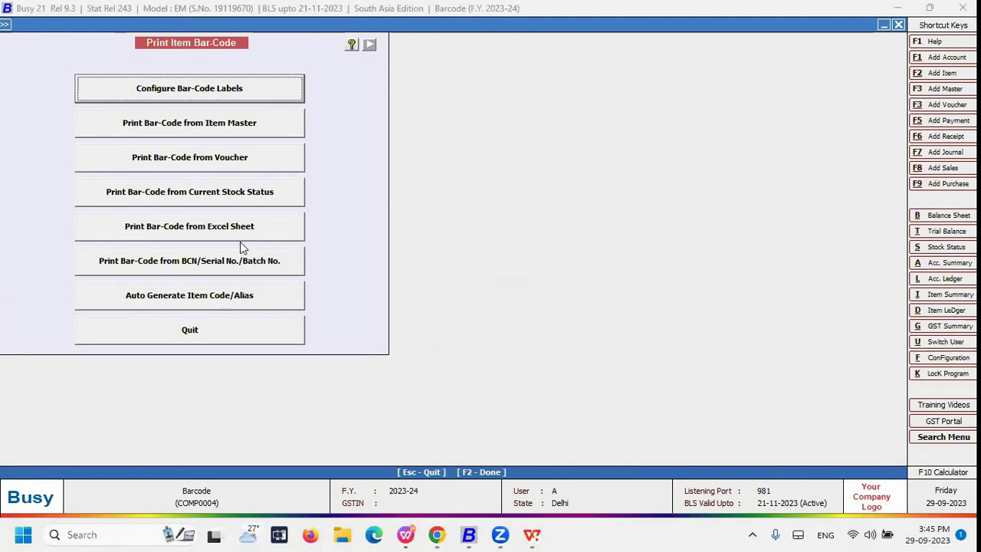
{"action": "left_click", "coordinate": [183, 263]}
{"action": "key", "text": "Escape"}
{"action": "left_click", "coordinate": [259, 274]}
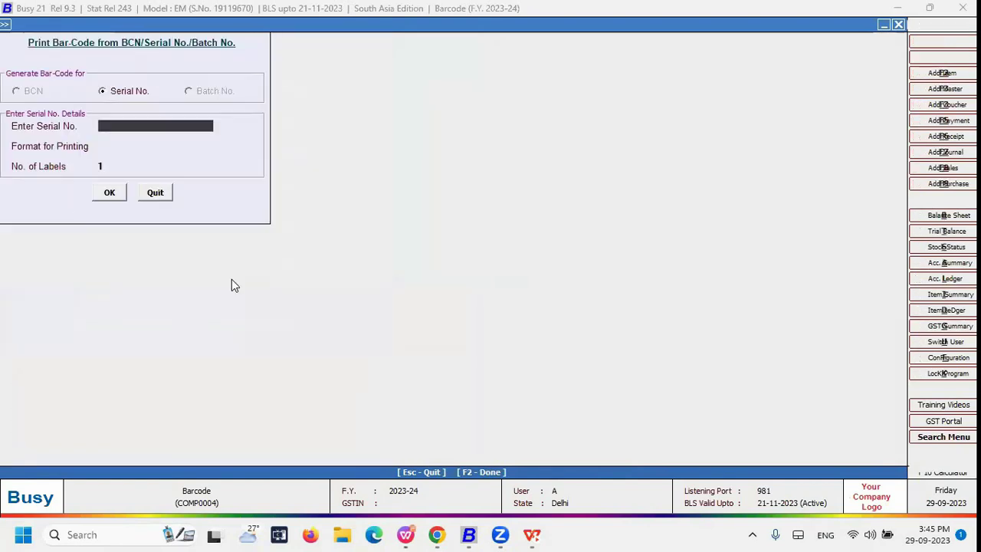
Choose the Item Alias print format and enter serial number AB111111, then 1
{"action": "left_click", "coordinate": [125, 148]}
{"action": "key", "text": "Return"}
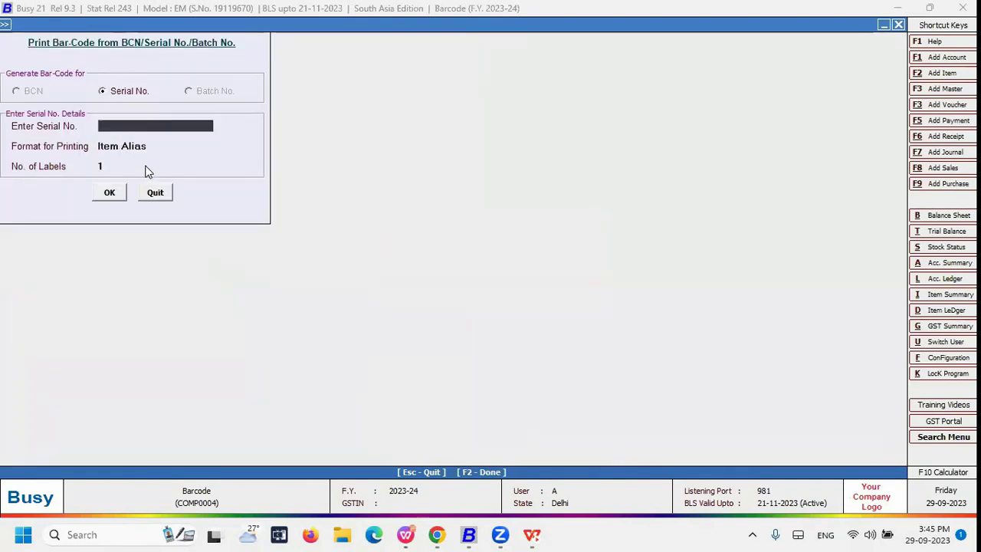
{"action": "key", "text": "Return"}
{"action": "key", "text": "Return"}
{"action": "type", "text": "AB111111"}
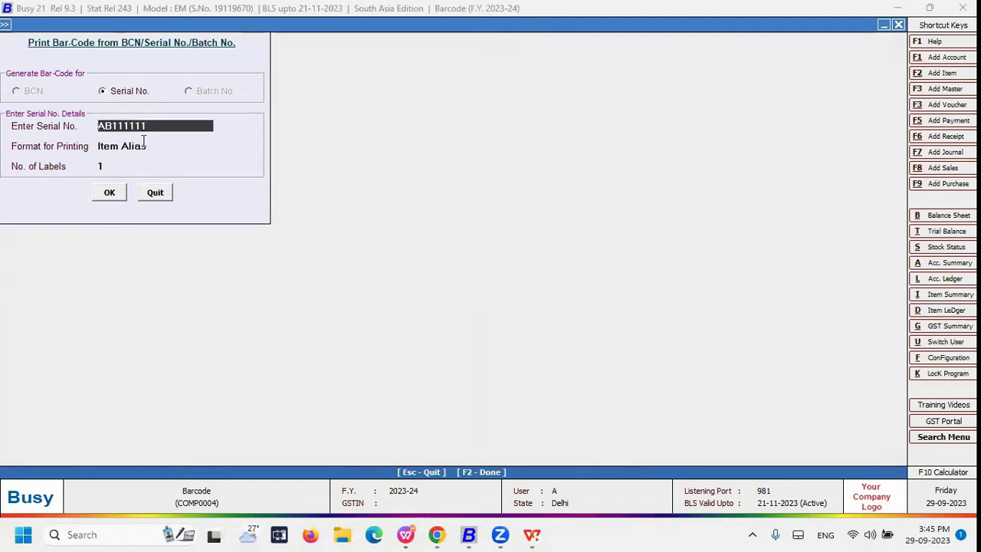
{"action": "key", "text": "Return"}
{"action": "key", "text": "Return"}
{"action": "type", "text": "1"}
Close serial-number barcode printing and open Generate Auto Item Alias Name
{"action": "left_click", "coordinate": [171, 199]}
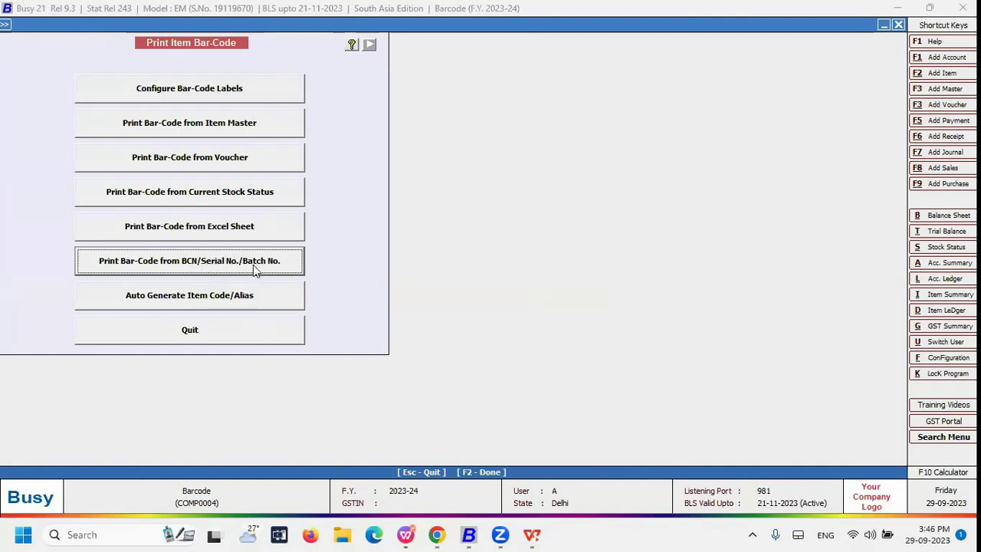
{"action": "left_click", "coordinate": [171, 300]}
{"action": "key", "text": "Escape"}
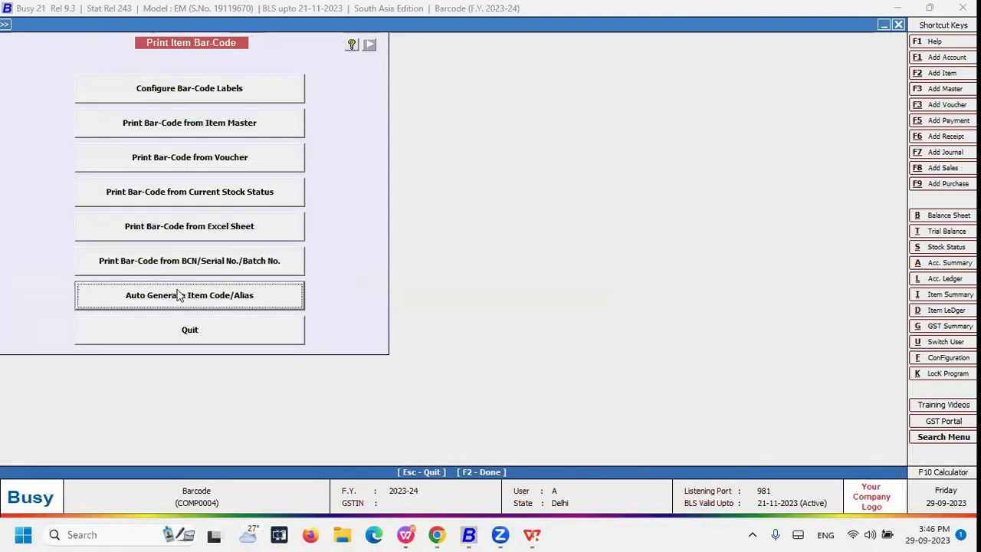
{"action": "left_click", "coordinate": [195, 304]}
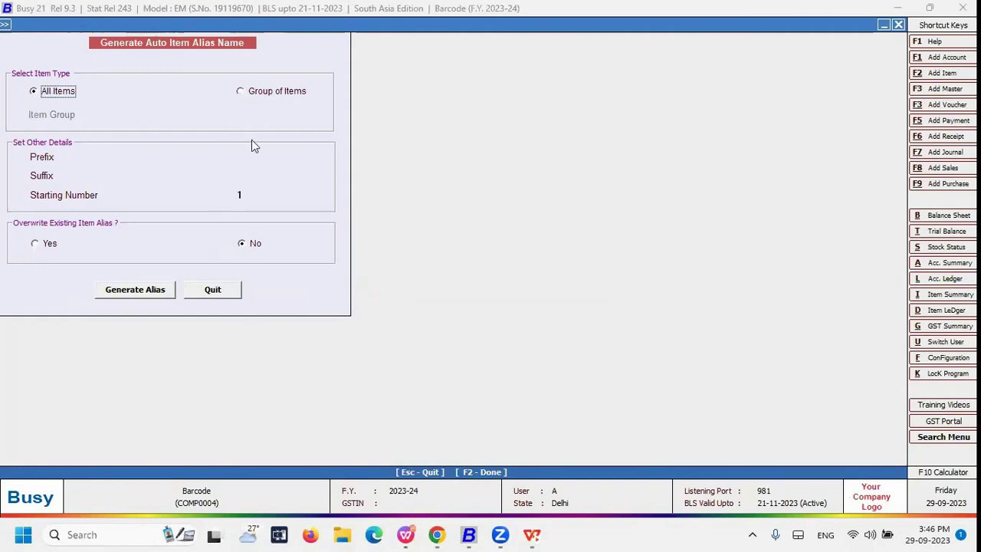
Leave Overwrite Existing Item Alias at No and quit without generating aliases
{"action": "left_click", "coordinate": [212, 289]}
{"action": "key", "text": "Return"}
{"action": "left_click", "coordinate": [243, 246]}
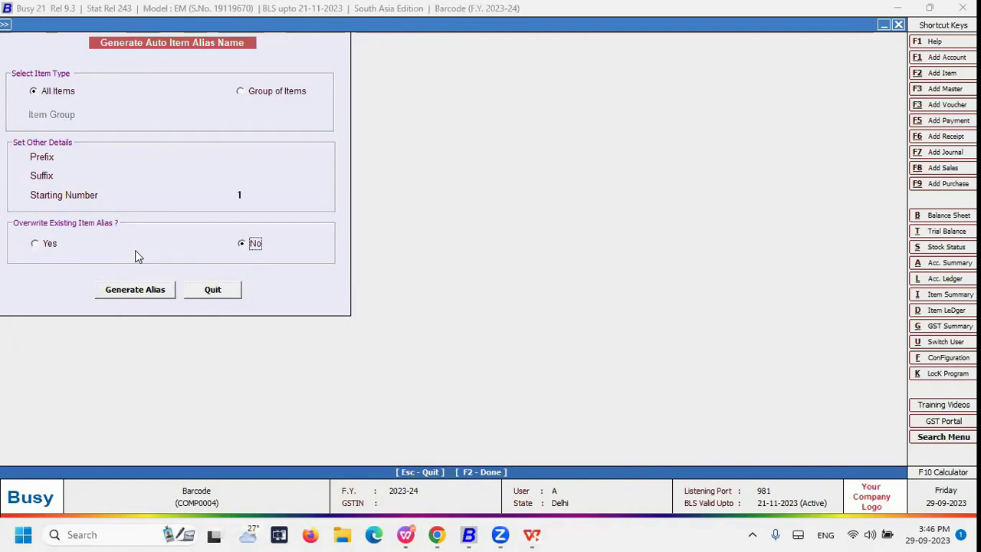
{"action": "left_click", "coordinate": [47, 244]}
{"action": "key", "text": "Right"}
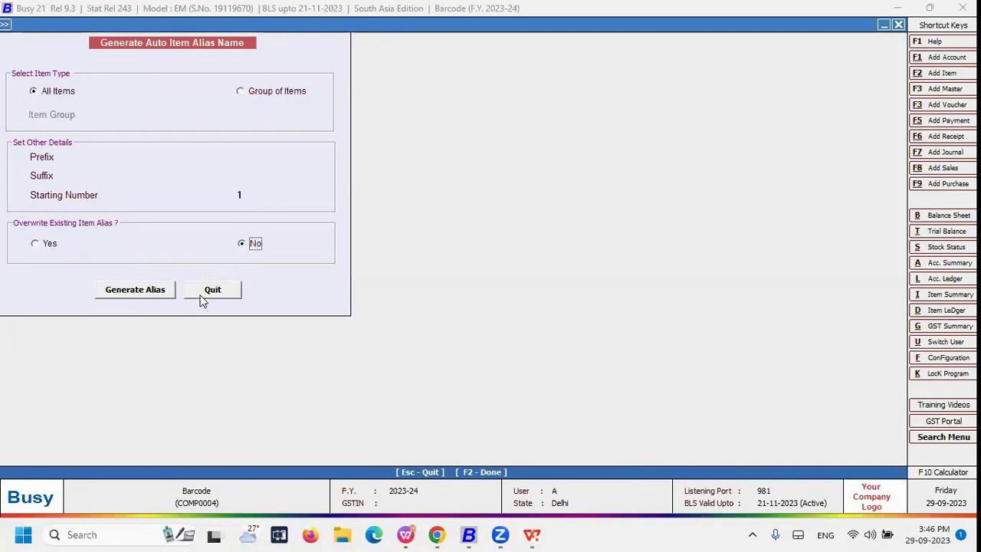
{"action": "left_click", "coordinate": [220, 294]}
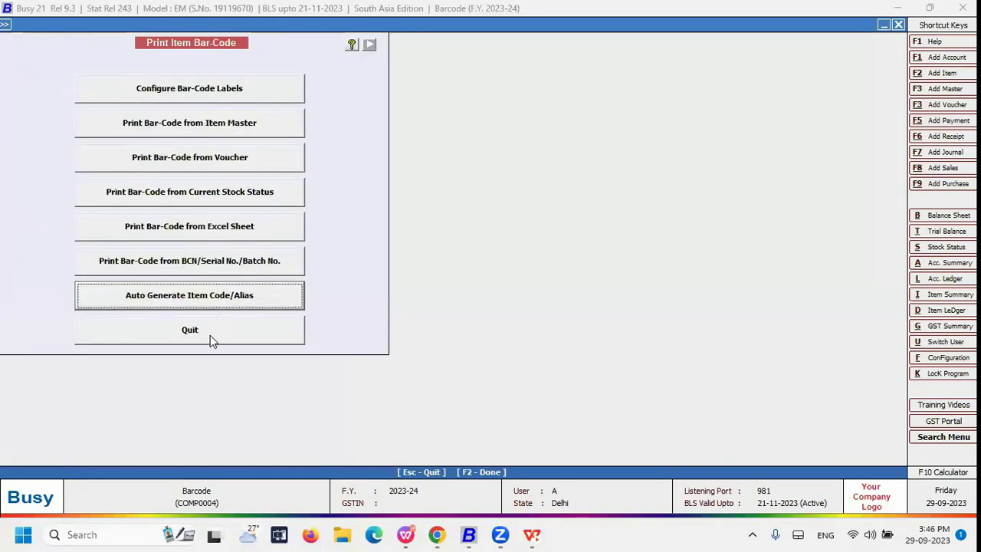
Add a new barcode label format named 'COMPOSITE'
{"action": "left_click", "coordinate": [208, 335]}
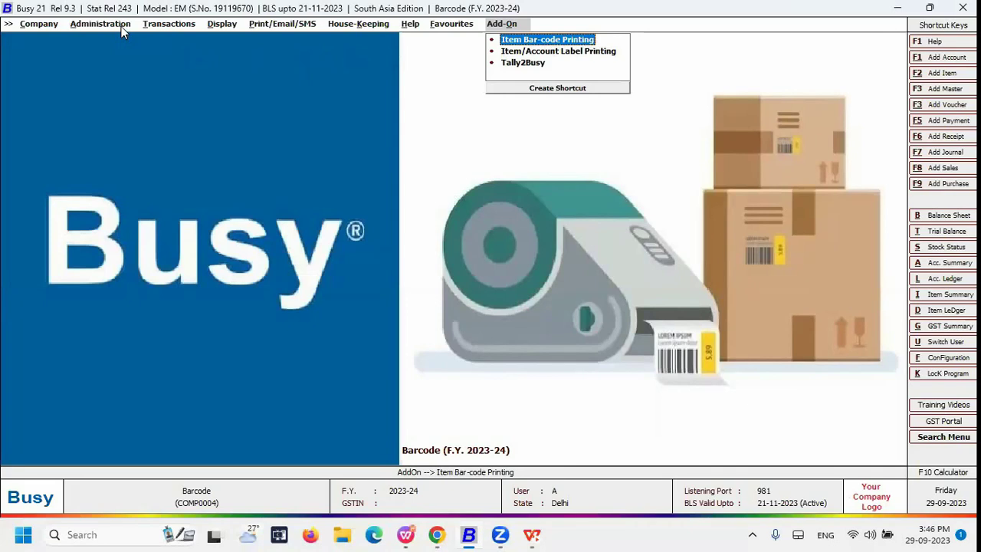
{"action": "left_click", "coordinate": [546, 39]}
{"action": "key", "text": "Return"}
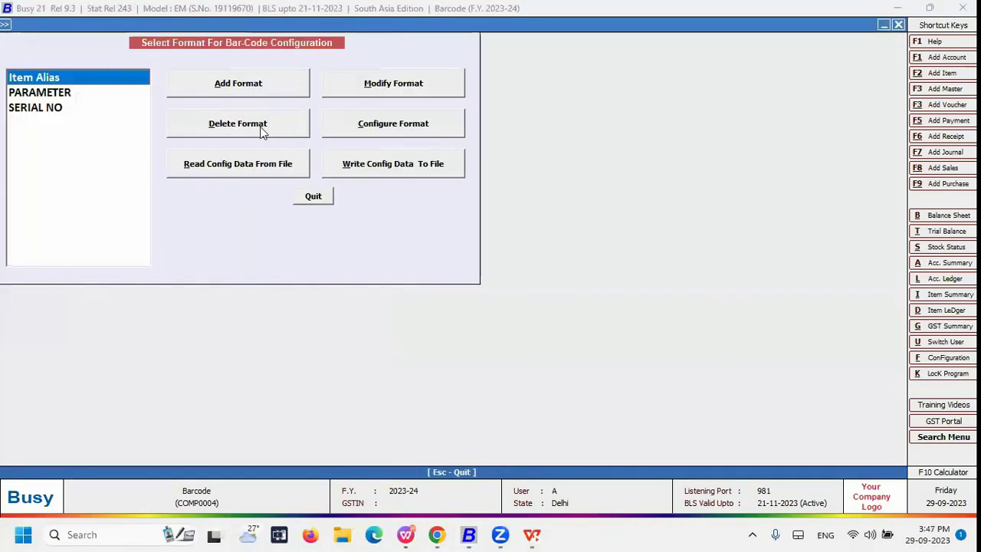
{"action": "left_click", "coordinate": [239, 85]}
{"action": "type", "text": "C"}
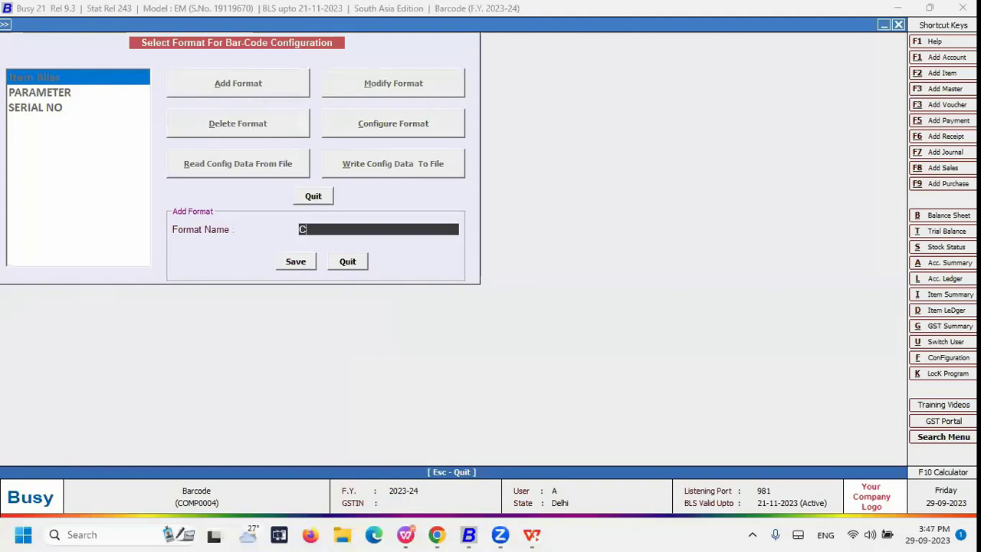
{"action": "type", "text": "OMPOSITE"}
{"action": "key", "text": "Return"}
{"action": "key", "text": "Return"}
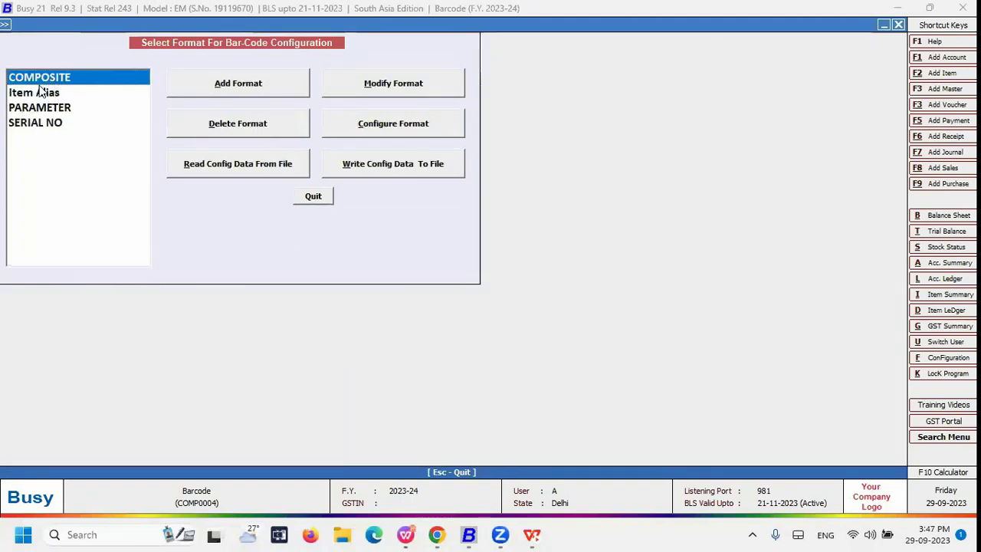
Set the COMPOSITE format's barcode type to Composite and start adding a barcode structure
{"action": "left_click", "coordinate": [409, 131]}
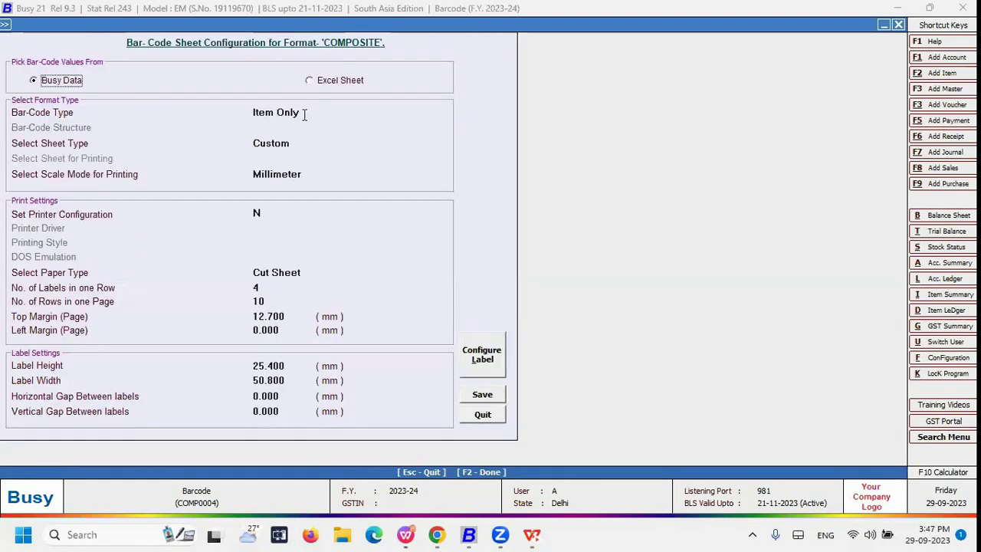
{"action": "left_click", "coordinate": [303, 113]}
{"action": "left_click", "coordinate": [291, 175]}
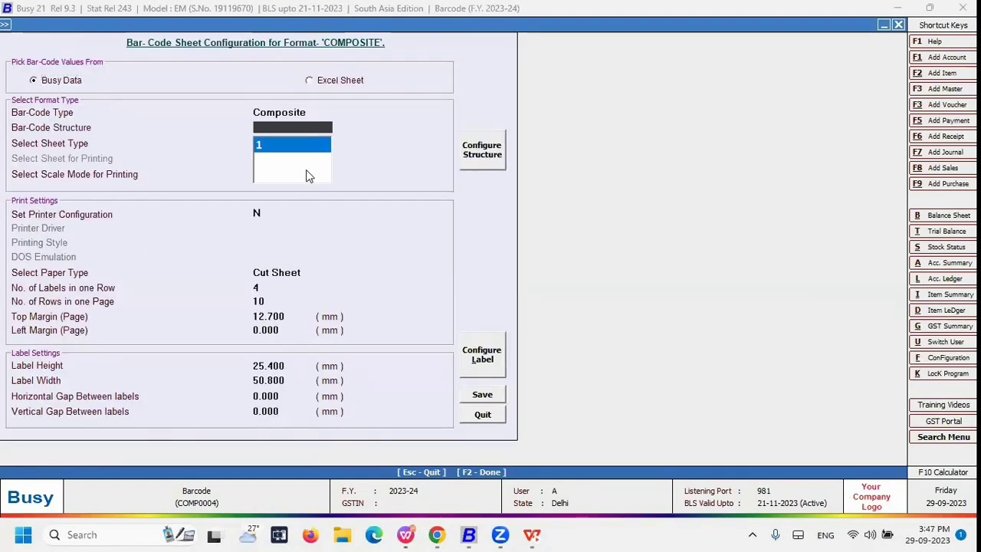
{"action": "key", "text": "Return"}
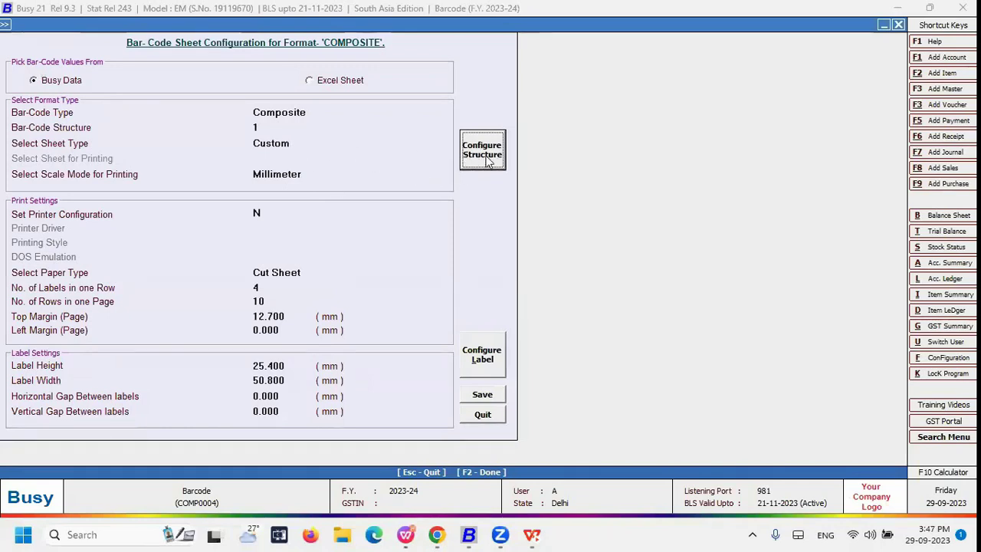
{"action": "left_click", "coordinate": [486, 161]}
{"action": "left_click", "coordinate": [349, 56]}
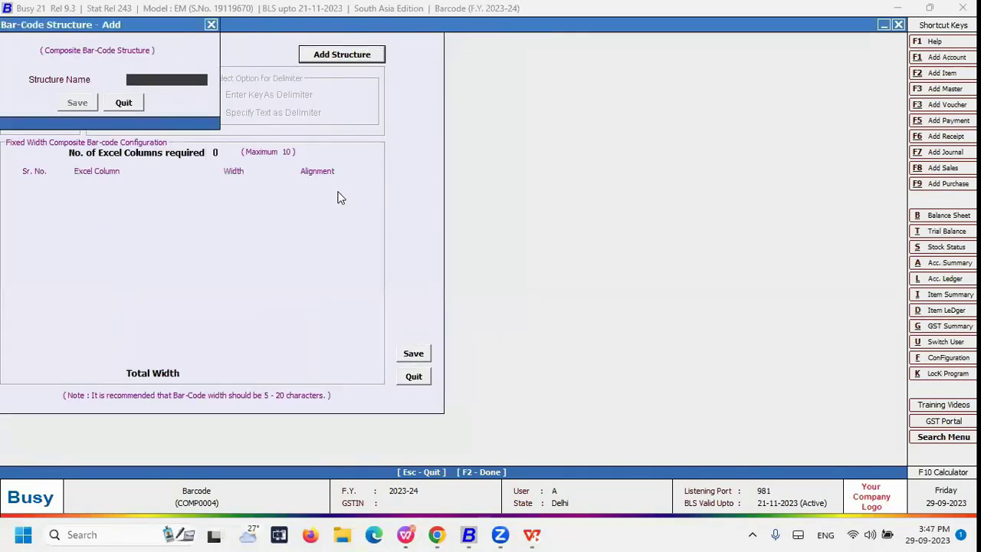
Save structure 2 and set its data source to Busy Data
{"action": "left_click", "coordinate": [93, 106]}
{"action": "left_click", "coordinate": [165, 95]}
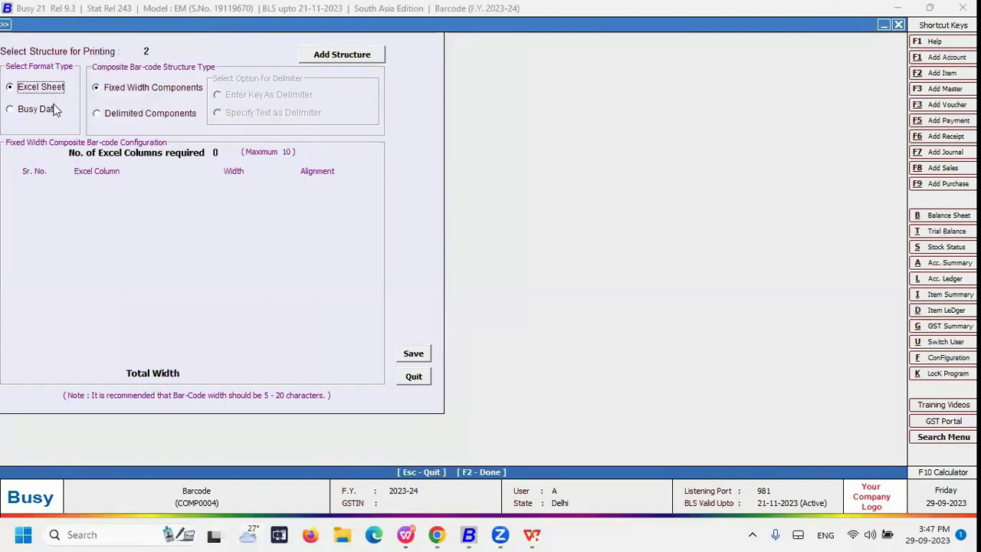
{"action": "left_click", "coordinate": [47, 113]}
{"action": "key", "text": "Up"}
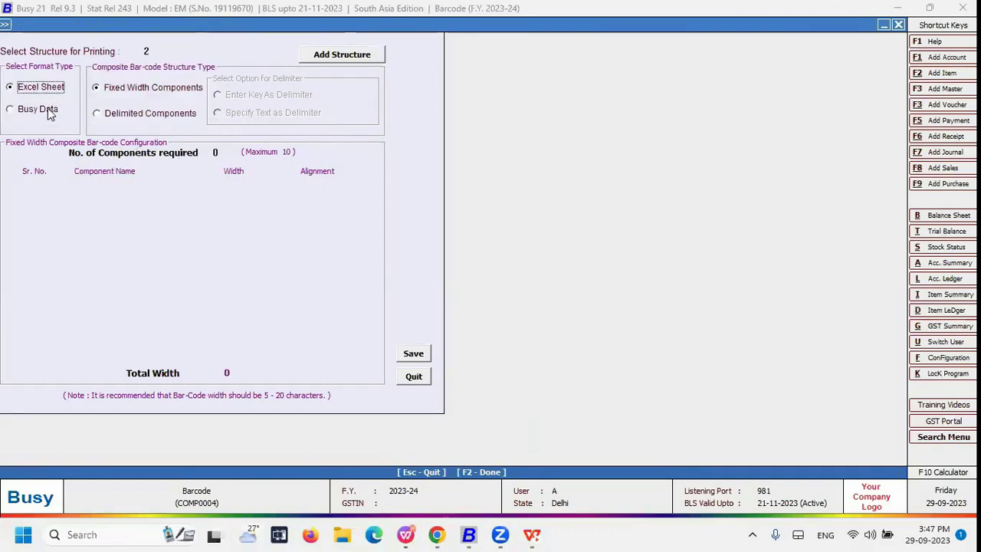
{"action": "key", "text": "Down"}
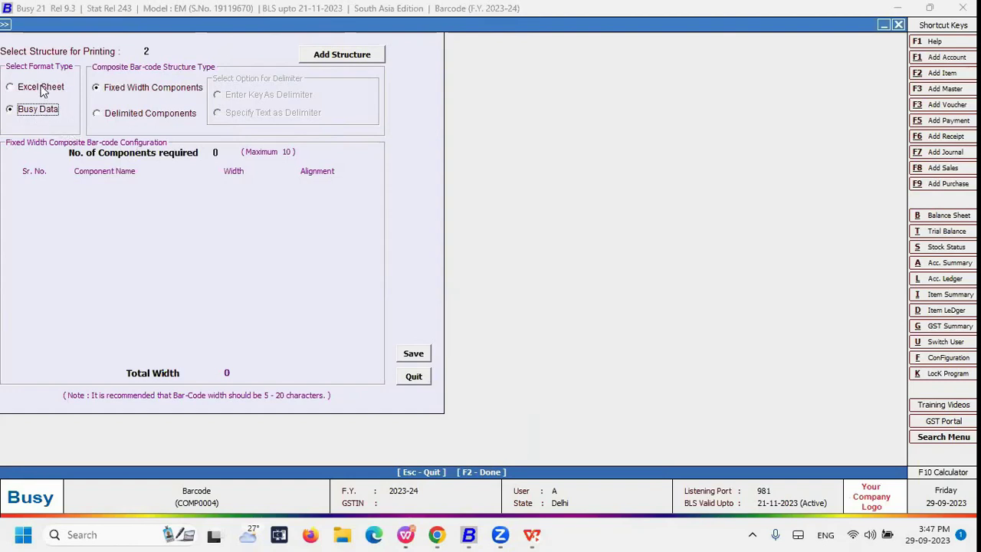
{"action": "left_click", "coordinate": [121, 93]}
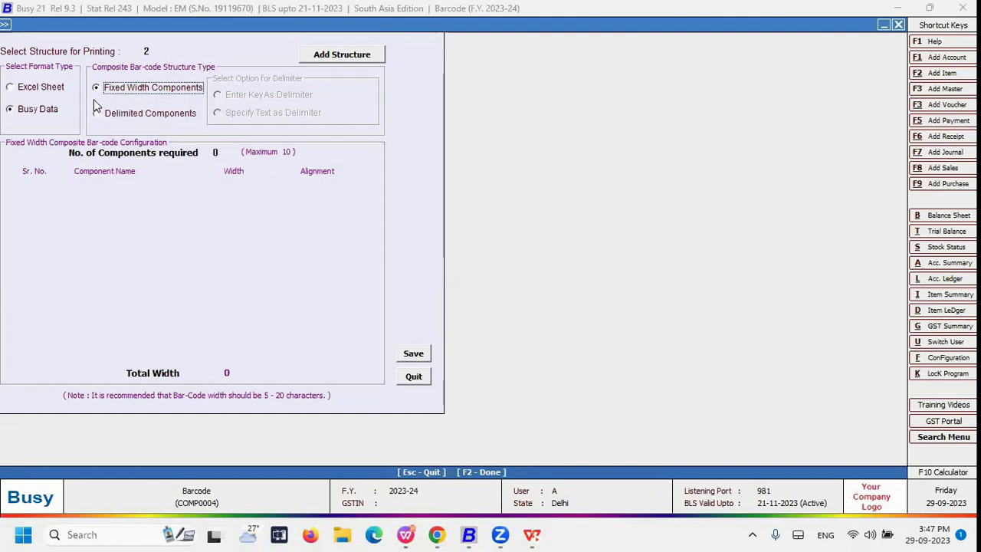
Make structure 2 use '-' delimited components: 2 components, Item Name and Item Alias
{"action": "left_click", "coordinate": [146, 114]}
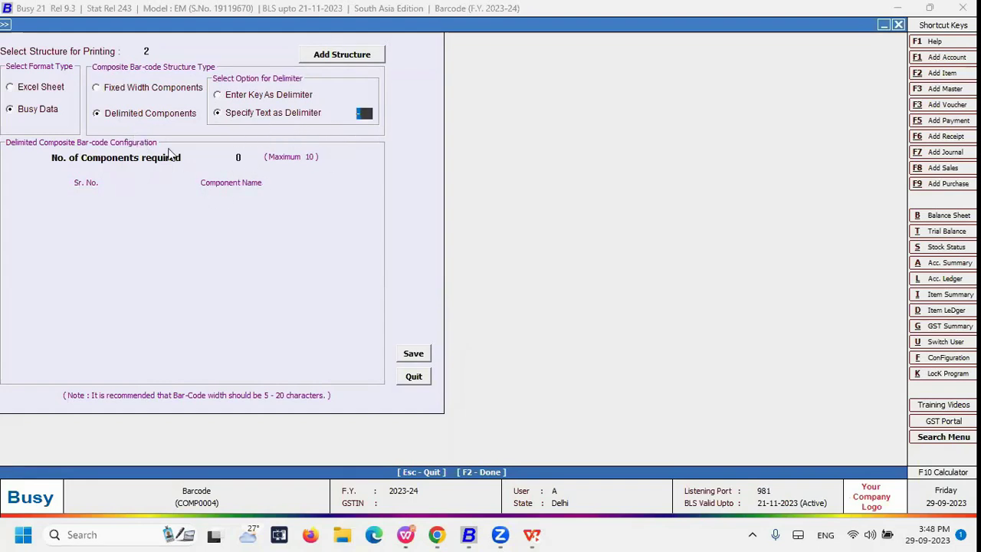
{"action": "key", "text": "Return"}
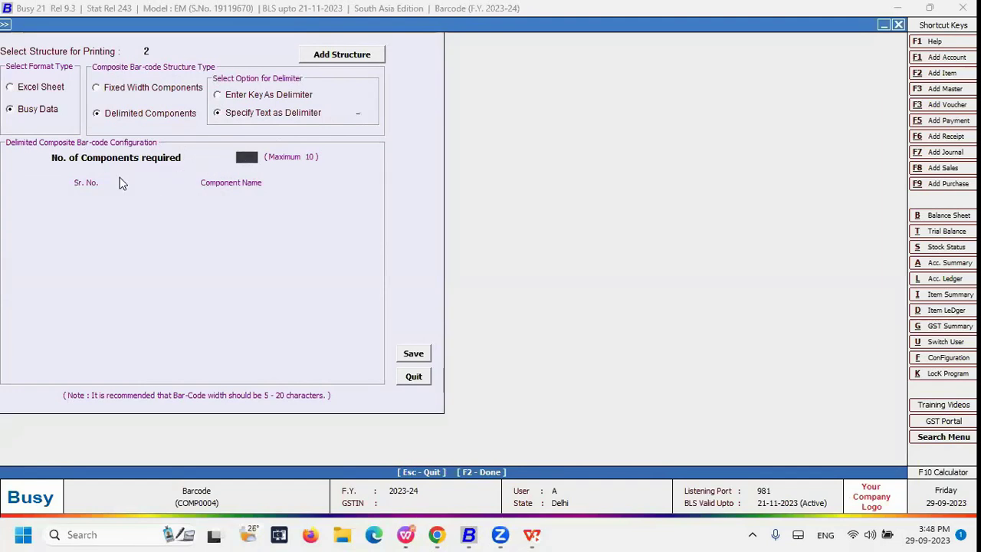
{"action": "type", "text": "3"}
{"action": "key", "text": "BackSpace"}
{"action": "type", "text": "2"}
{"action": "key", "text": "Return"}
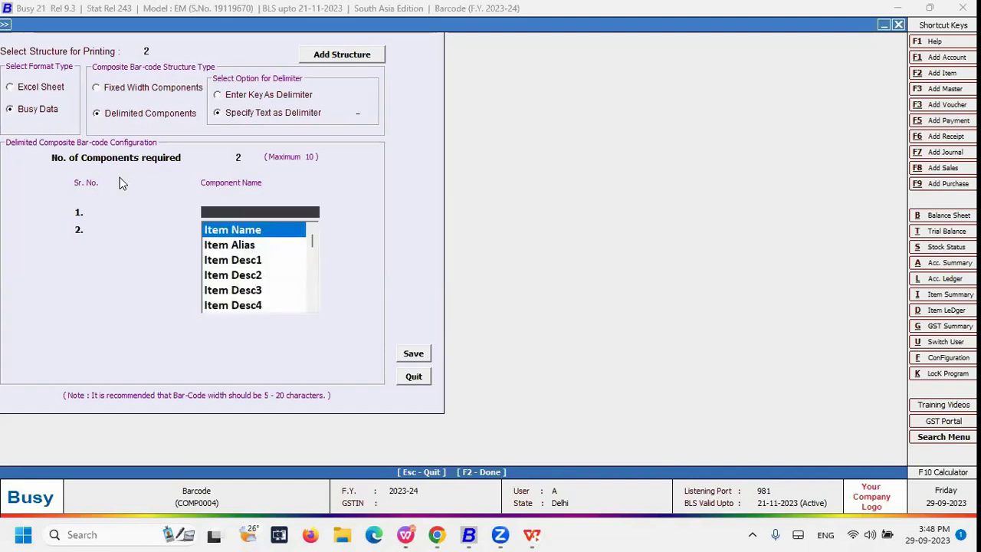
{"action": "key", "text": "Return"}
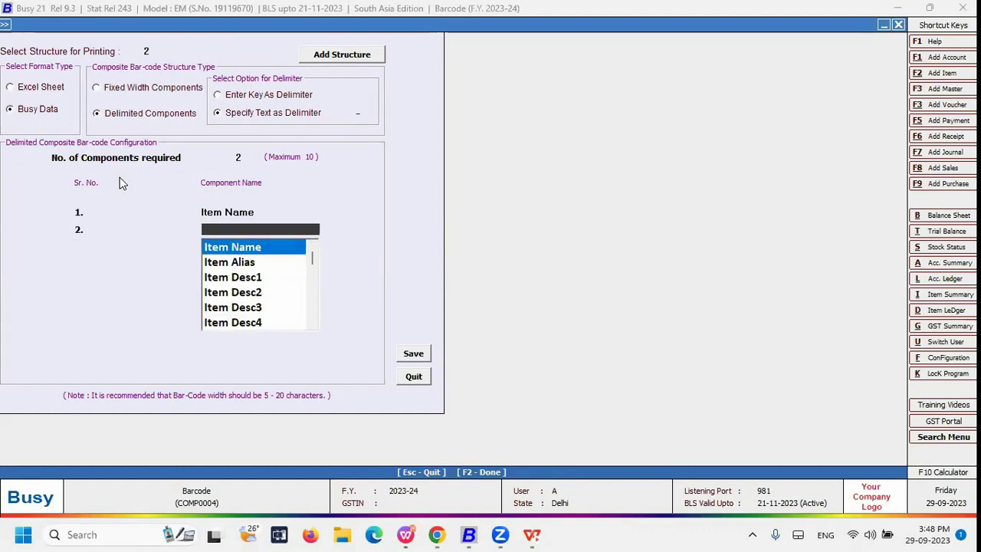
{"action": "key", "text": "Down"}
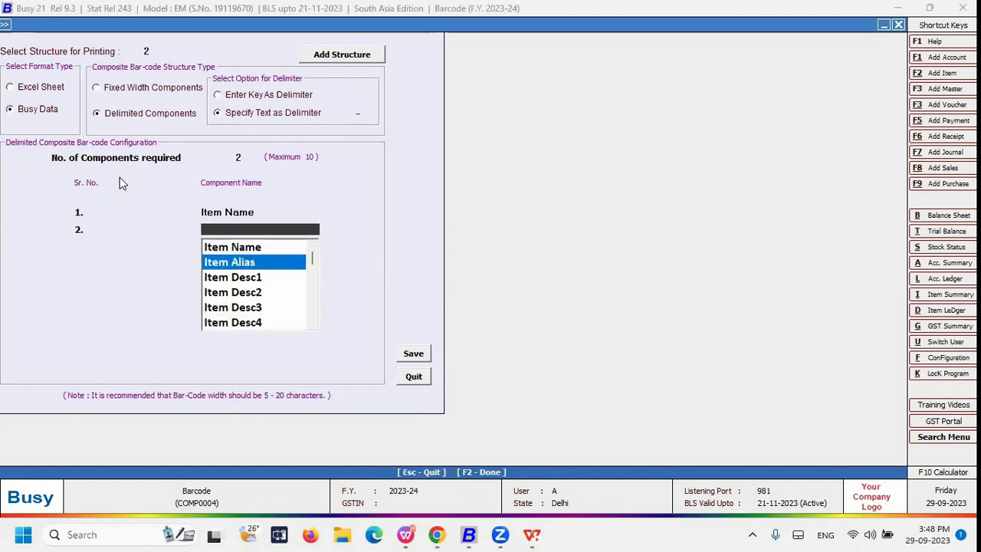
{"action": "key", "text": "Return"}
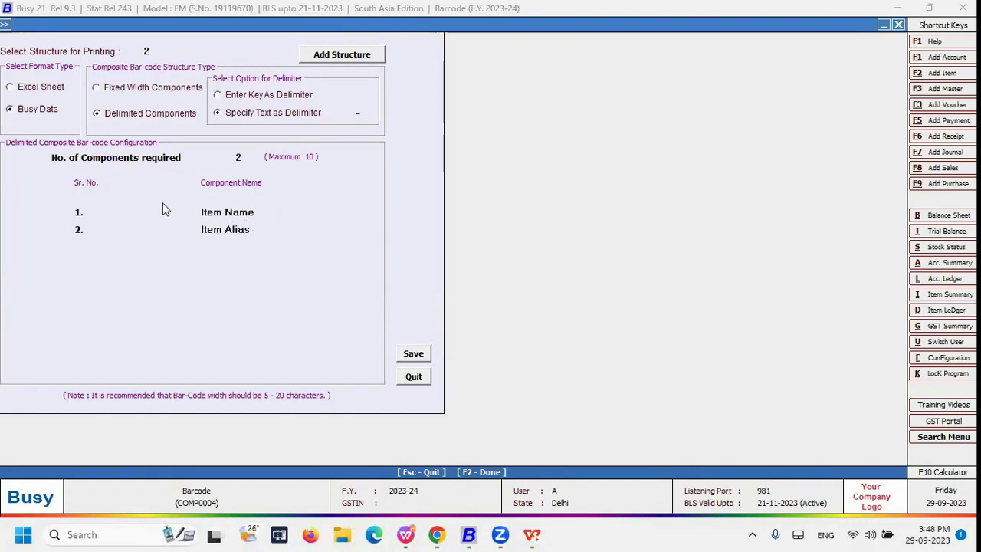
{"action": "left_click", "coordinate": [414, 355]}
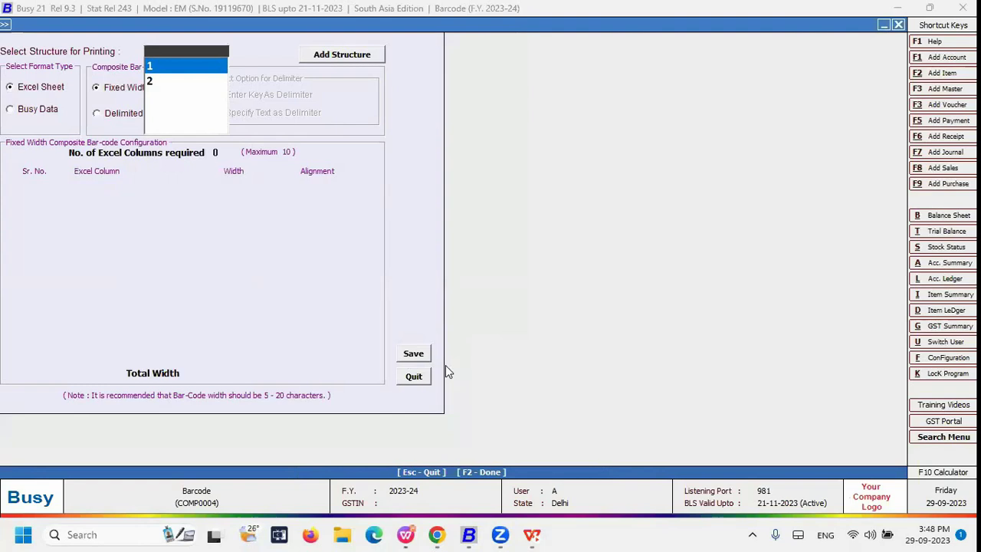
Select structure 2 for the COMPOSITE format and save the structure settings
{"action": "key", "text": "Down"}
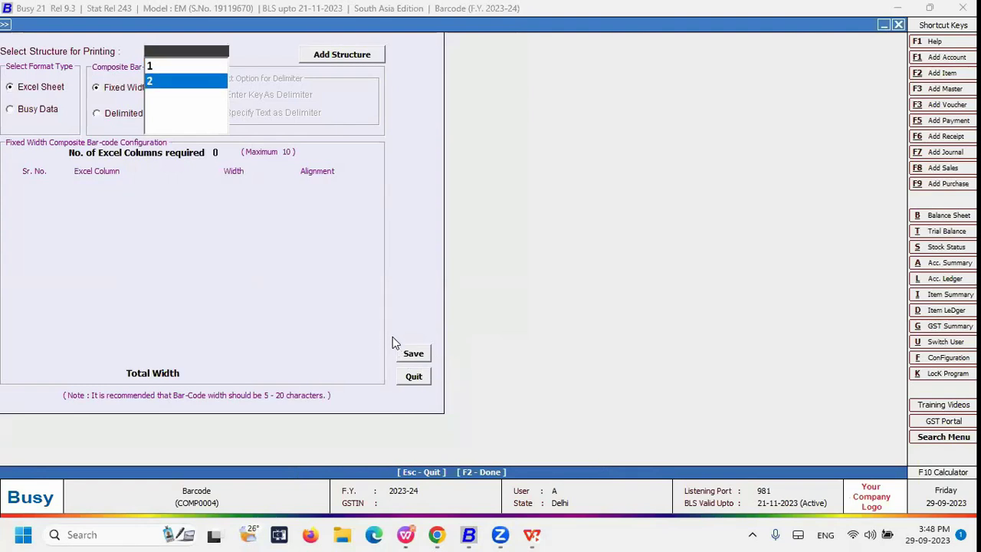
{"action": "key", "text": "Return"}
{"action": "left_click", "coordinate": [414, 354]}
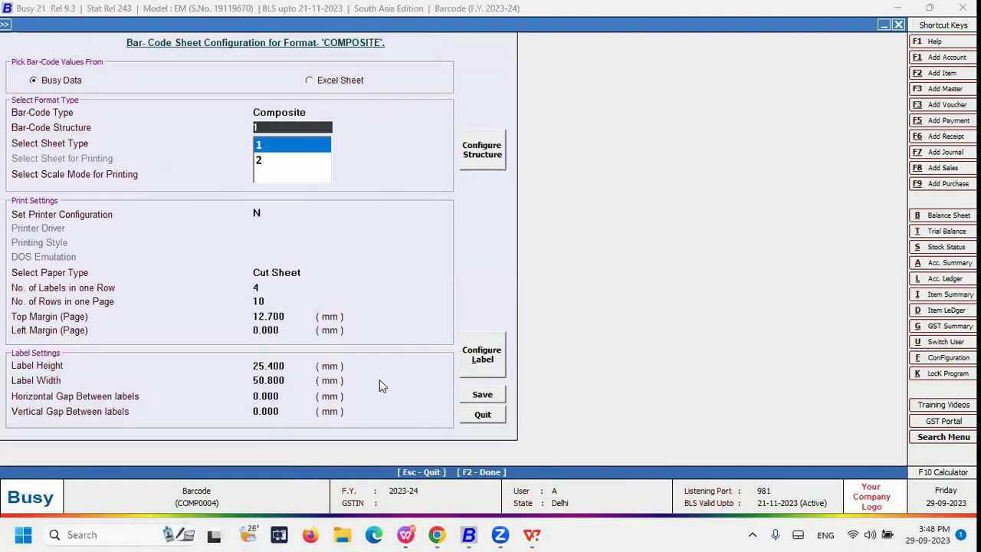
Set up item-master barcode printing with the COMPOSITE format and 10 copies
{"action": "left_click", "coordinate": [478, 411]}
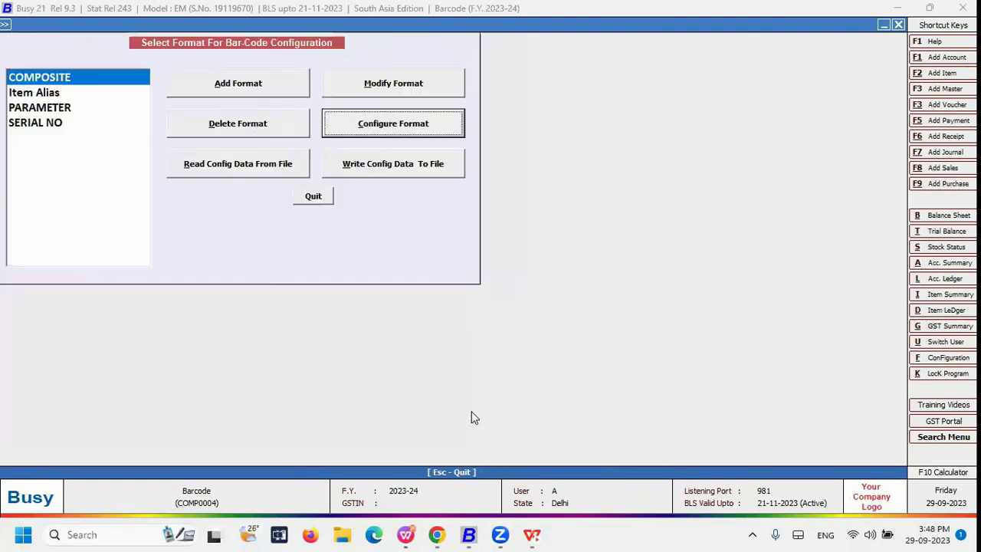
{"action": "left_click", "coordinate": [311, 196]}
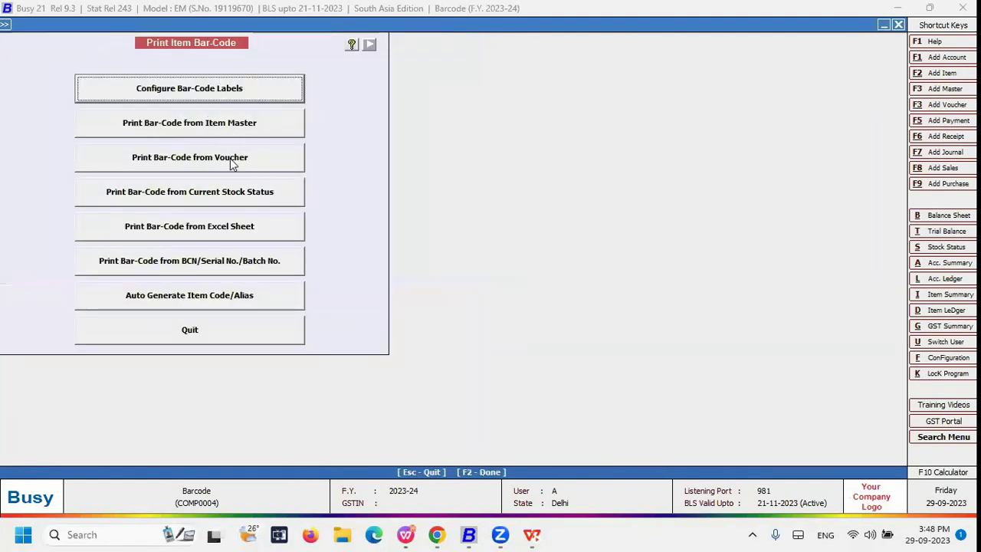
{"action": "left_click", "coordinate": [232, 128]}
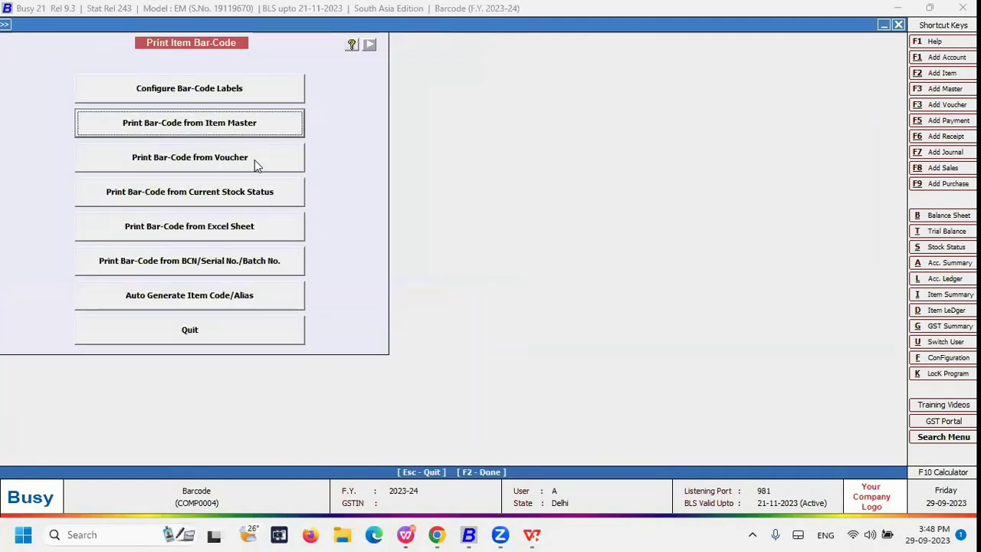
{"action": "key", "text": "Down"}
{"action": "key", "text": "Down"}
{"action": "key", "text": "Down"}
{"action": "key", "text": "Up"}
{"action": "key", "text": "Home"}
{"action": "key", "text": "Return"}
{"action": "type", "text": "10"}
{"action": "key", "text": "Return"}
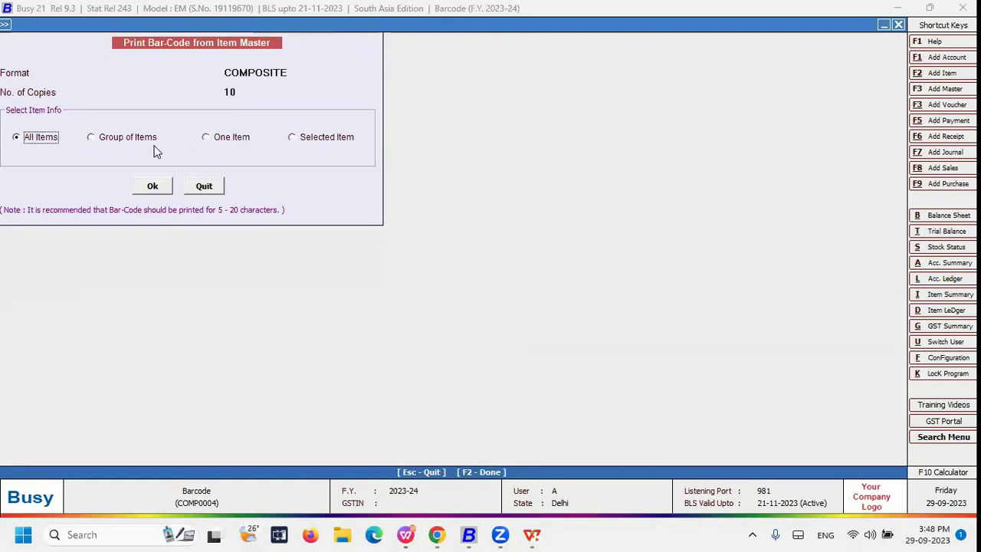
Try printing for all items and for one item, dismissing the invalid data warnings, then close the form
{"action": "left_click", "coordinate": [151, 184]}
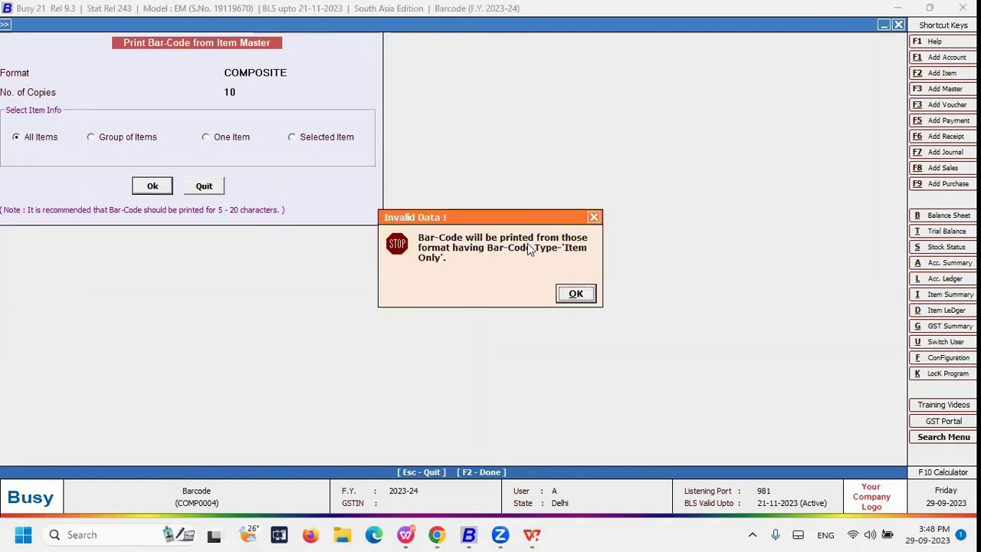
{"action": "left_click", "coordinate": [576, 291]}
{"action": "left_click", "coordinate": [206, 138]}
{"action": "left_click", "coordinate": [161, 189]}
{"action": "key", "text": "Return"}
{"action": "left_click", "coordinate": [204, 187]}
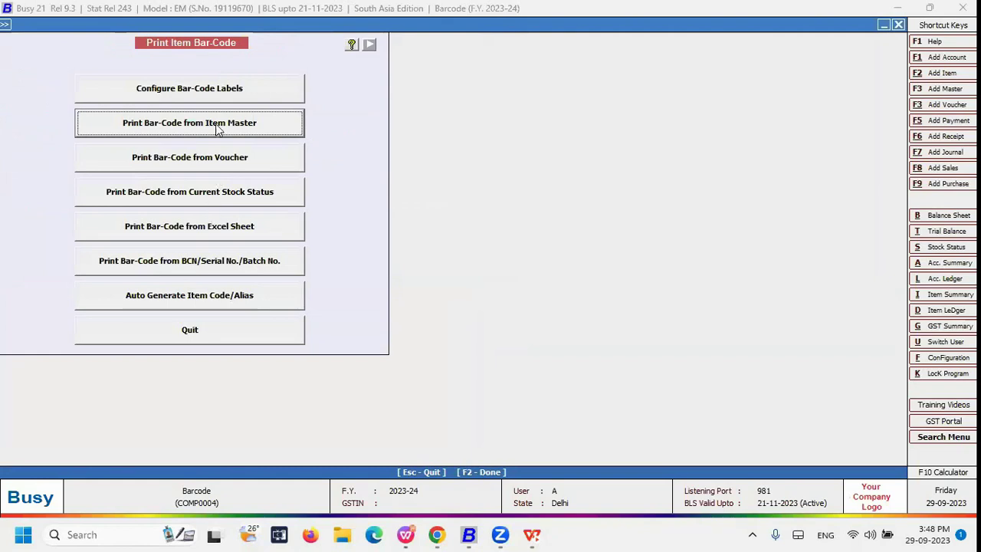
Set COMPOSITE structure 1 to take components from Busy Data and save the sheet configuration
{"action": "left_click", "coordinate": [221, 98]}
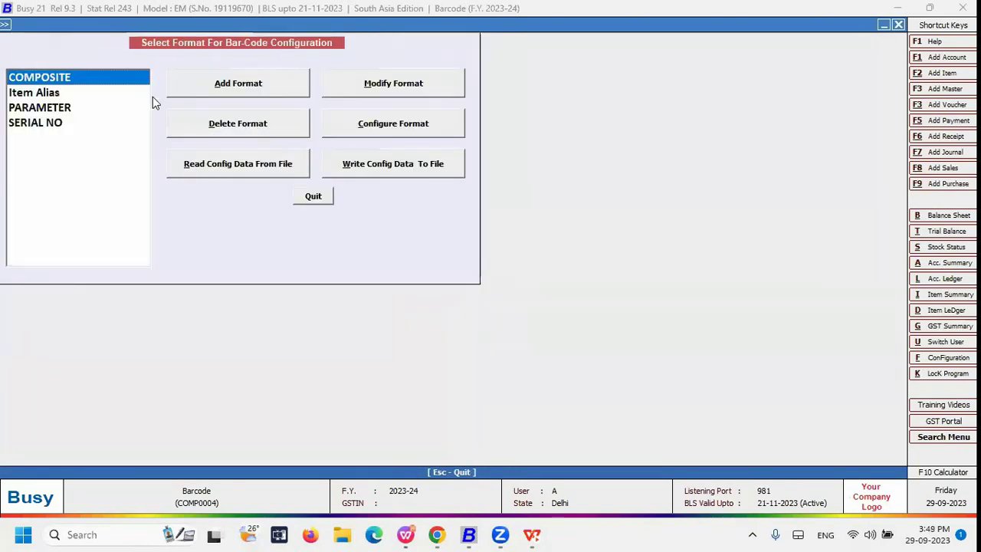
{"action": "left_click", "coordinate": [407, 125]}
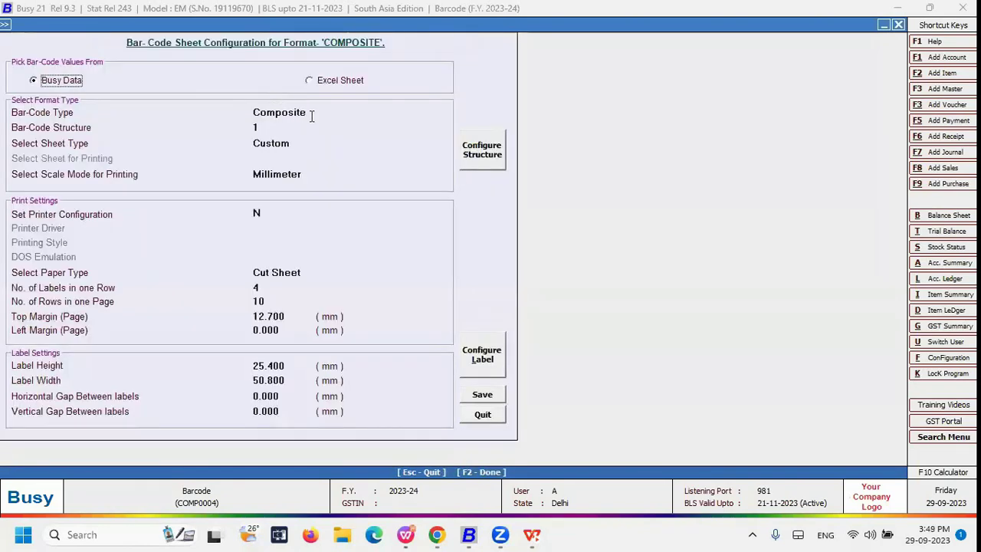
{"action": "key", "text": "Return"}
{"action": "key", "text": "Return"}
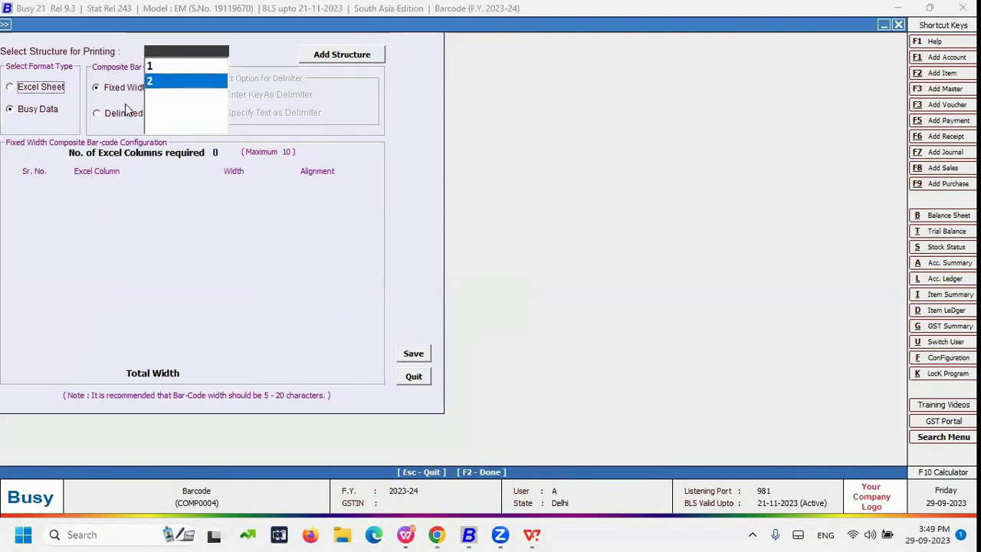
{"action": "key", "text": "Return"}
{"action": "key", "text": "Return"}
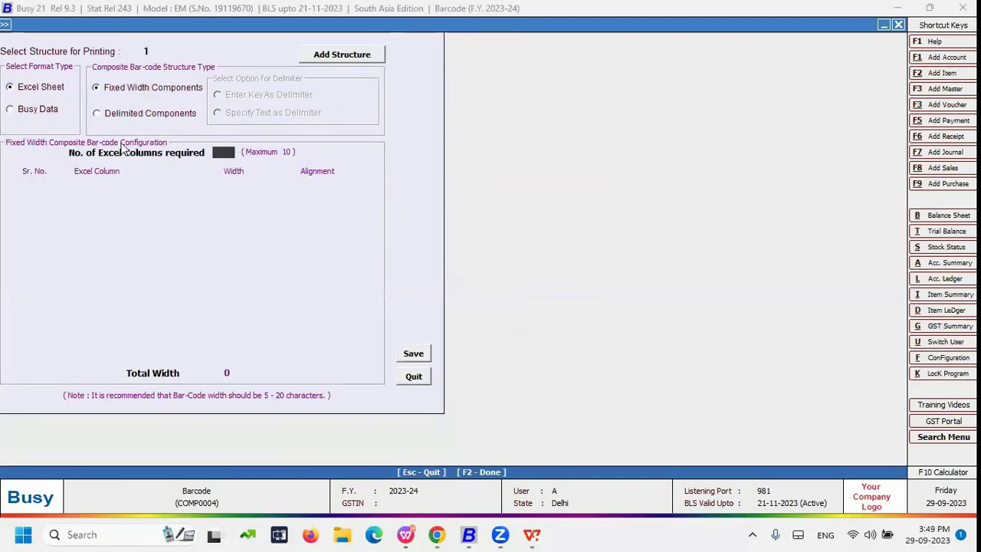
{"action": "left_click", "coordinate": [35, 110]}
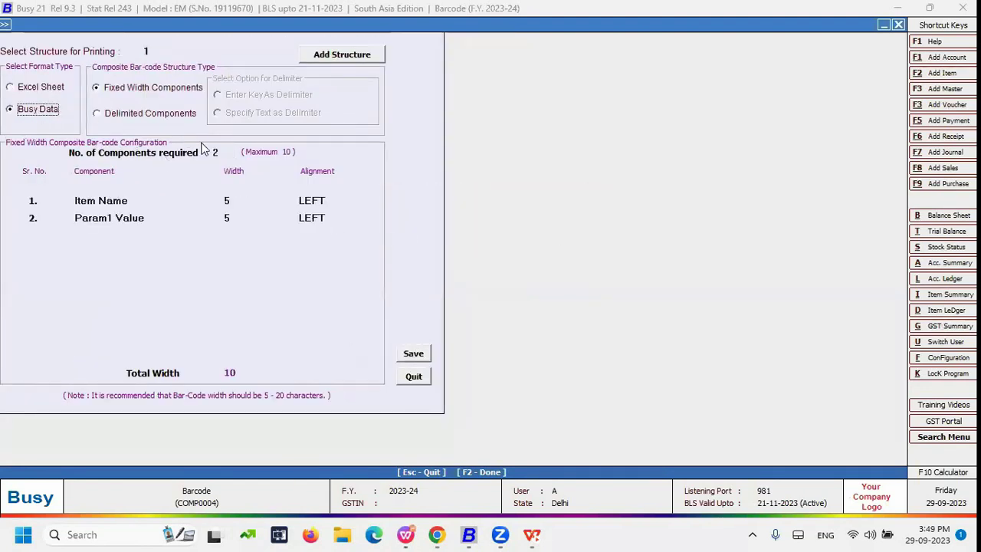
{"action": "left_click", "coordinate": [412, 354]}
{"action": "left_click", "coordinate": [480, 393]}
Test-print COMPOSITE from the item master with 2 copies, for one item and then all items
{"action": "left_click", "coordinate": [248, 125]}
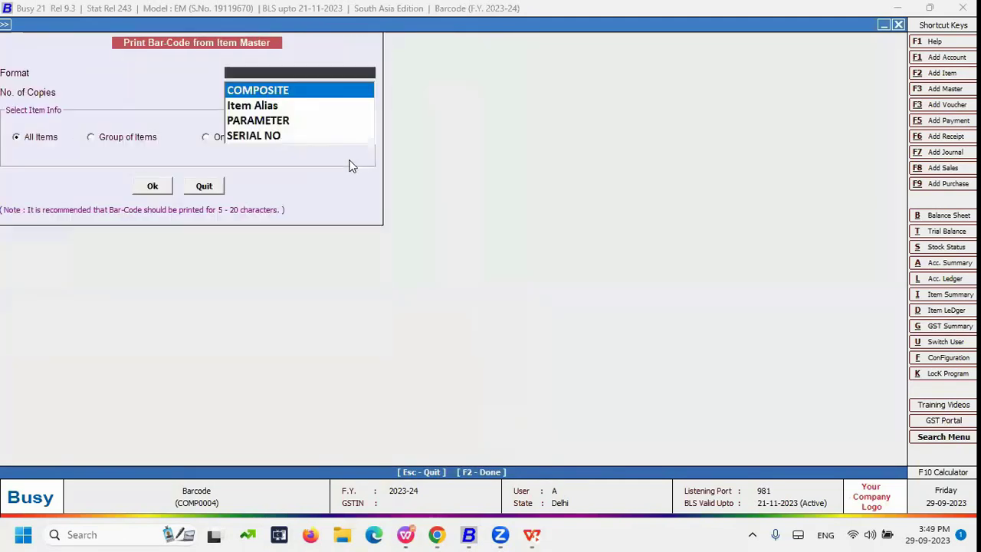
{"action": "left_click", "coordinate": [297, 91]}
{"action": "left_click", "coordinate": [219, 139]}
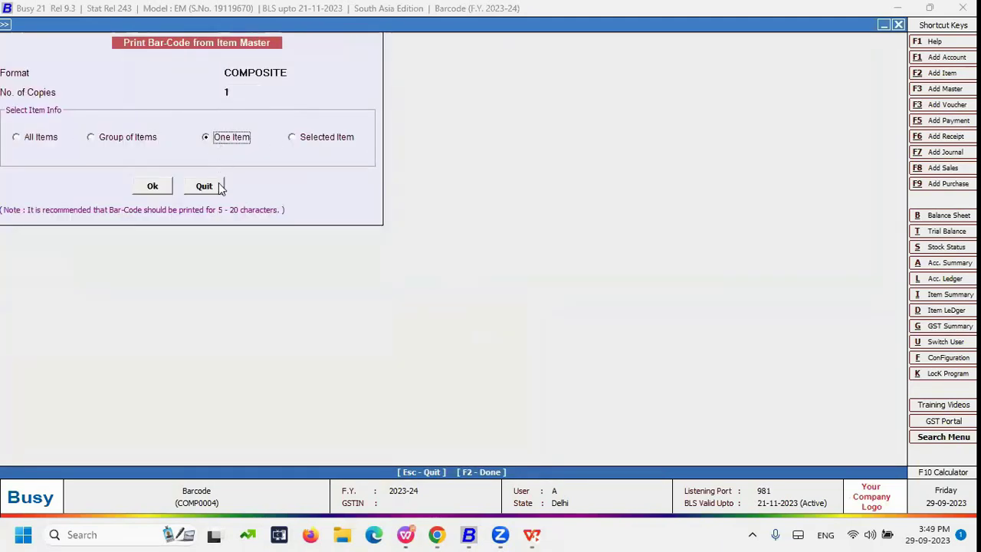
{"action": "left_click", "coordinate": [241, 92]}
{"action": "type", "text": "2"}
{"action": "left_click", "coordinate": [152, 187]}
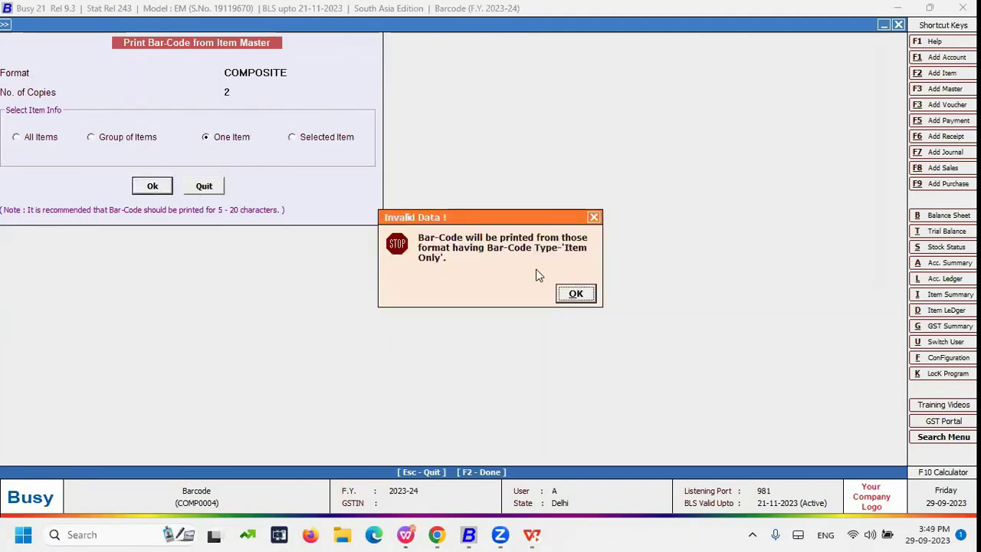
{"action": "key", "text": "Return"}
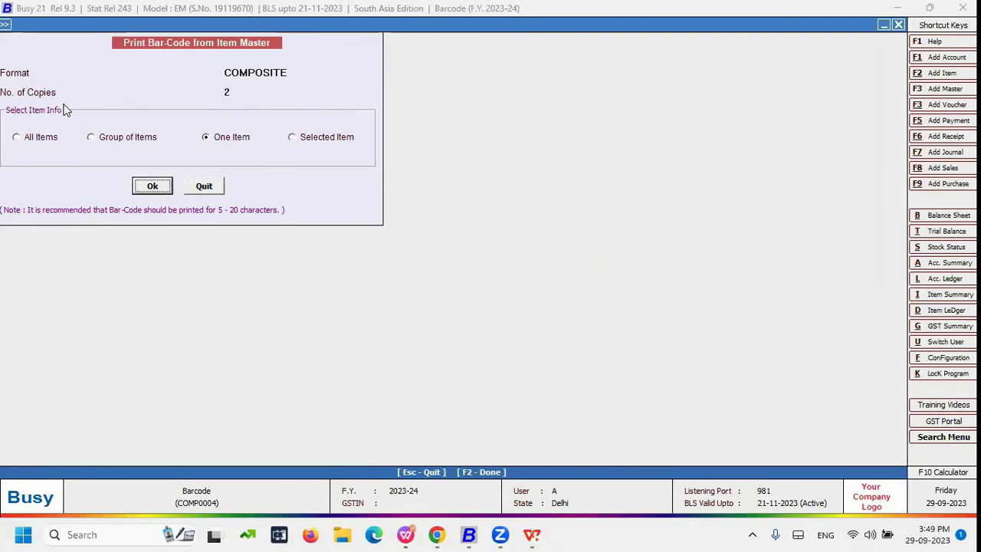
{"action": "left_click", "coordinate": [42, 138]}
{"action": "left_click", "coordinate": [153, 194]}
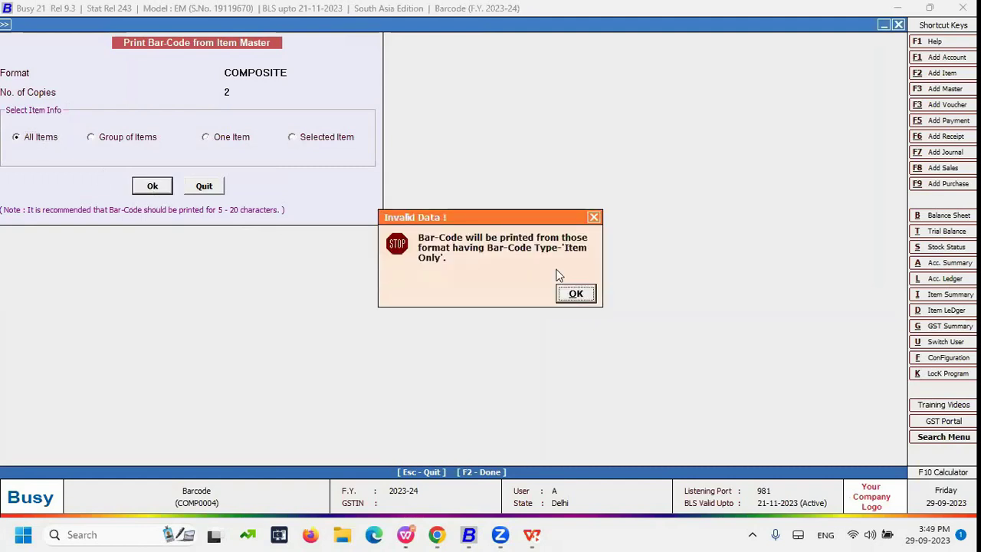
{"action": "left_click", "coordinate": [576, 288]}
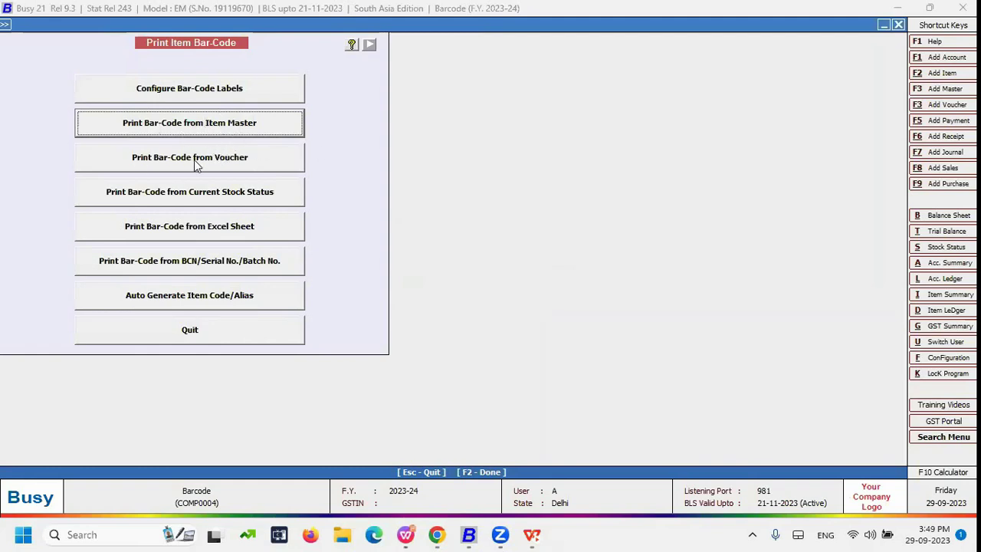
Print COMPOSITE barcodes from Purchase vouchers, including voucher 1, then quit
{"action": "left_click", "coordinate": [229, 167]}
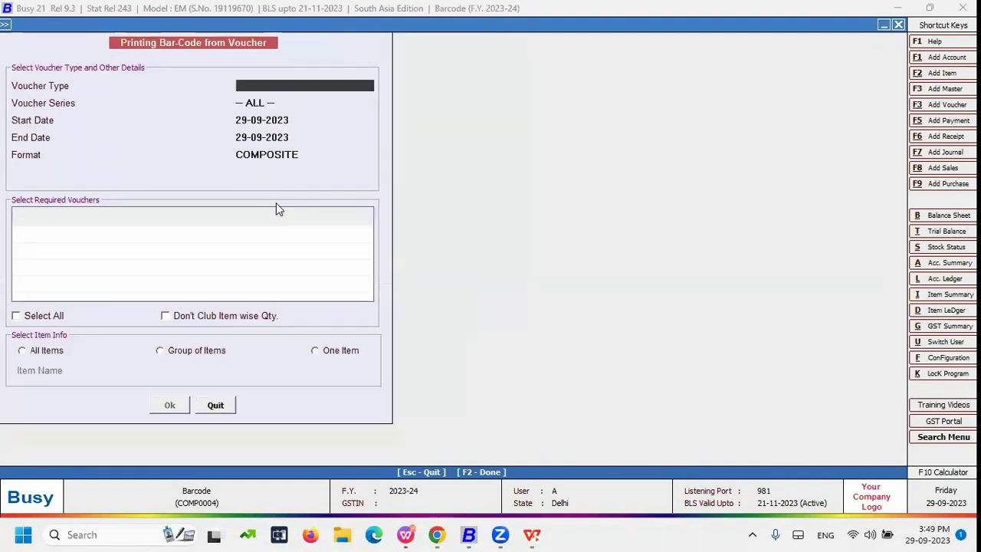
{"action": "key", "text": "Down"}
{"action": "key", "text": "Down"}
{"action": "key", "text": "Down"}
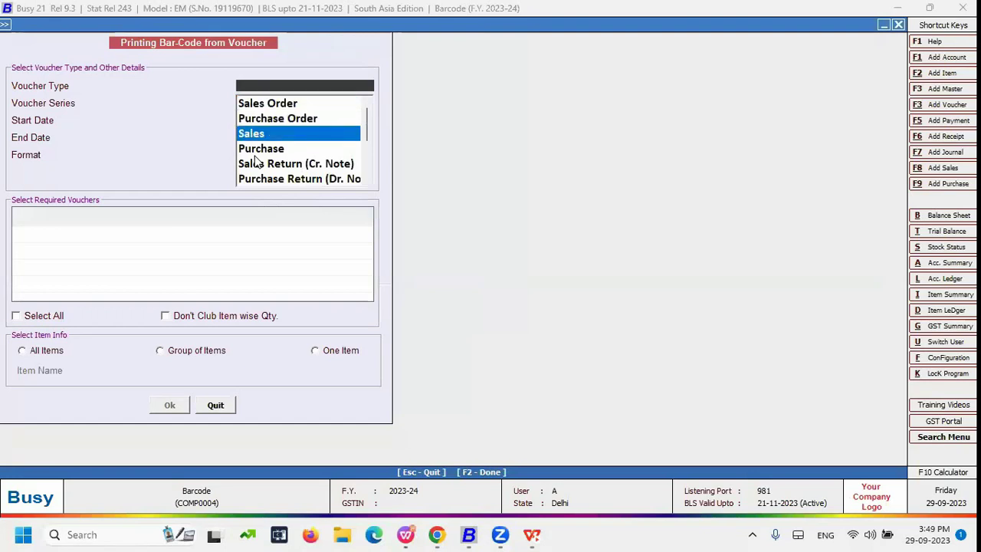
{"action": "key", "text": "Return"}
{"action": "key", "text": "Return"}
{"action": "key", "text": "Down"}
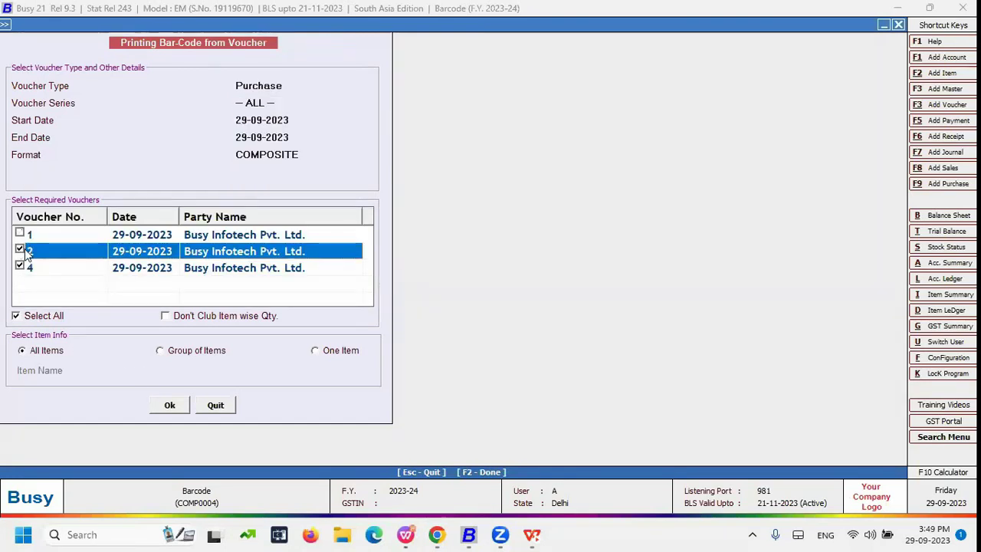
{"action": "key", "text": "Tab"}
{"action": "key", "text": "F2"}
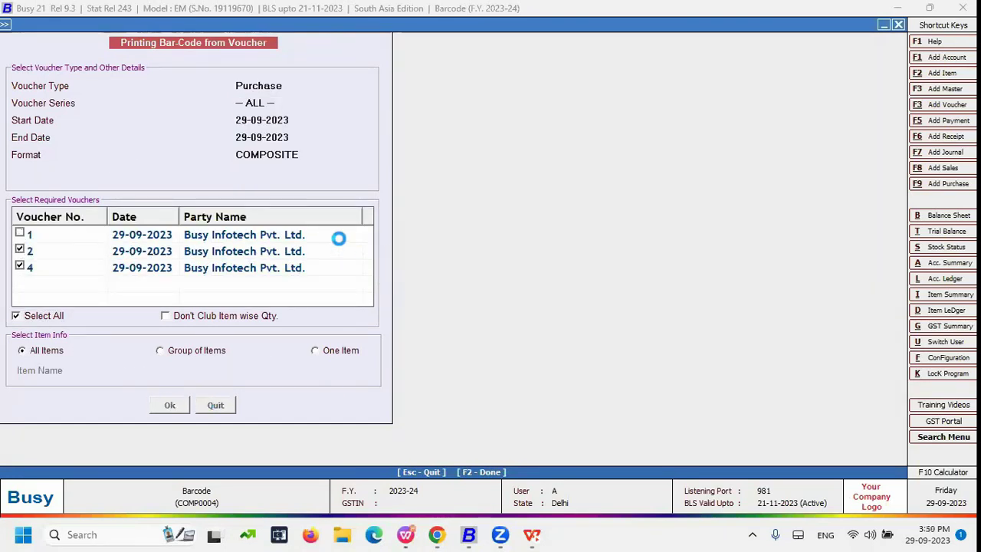
{"action": "left_click", "coordinate": [122, 288]}
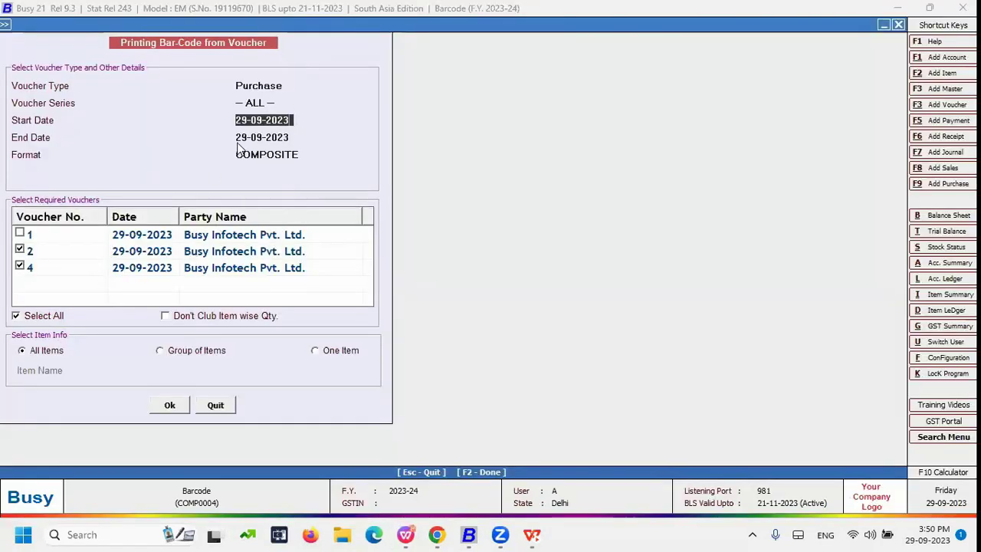
{"action": "left_click", "coordinate": [20, 232]}
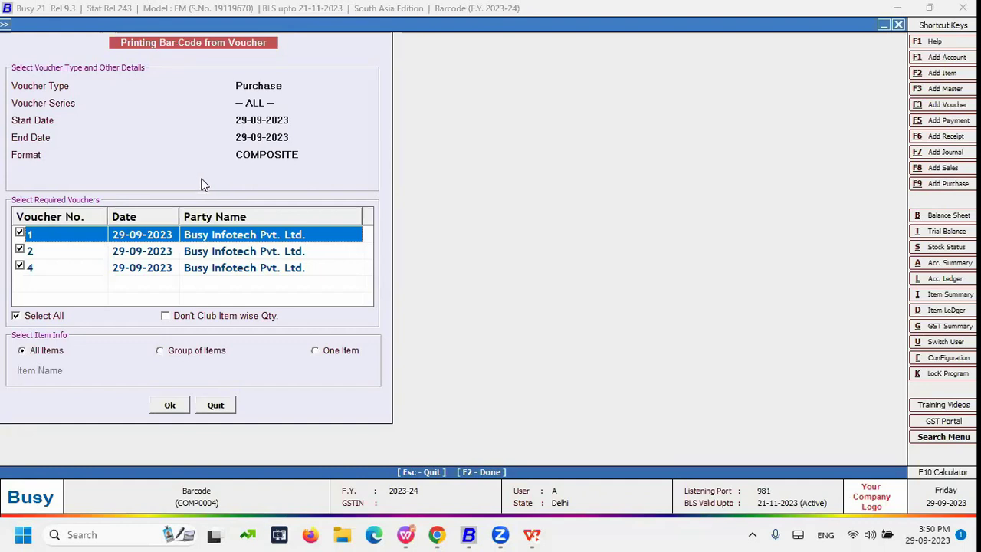
{"action": "key", "text": "Escape"}
{"action": "key", "text": "Return"}
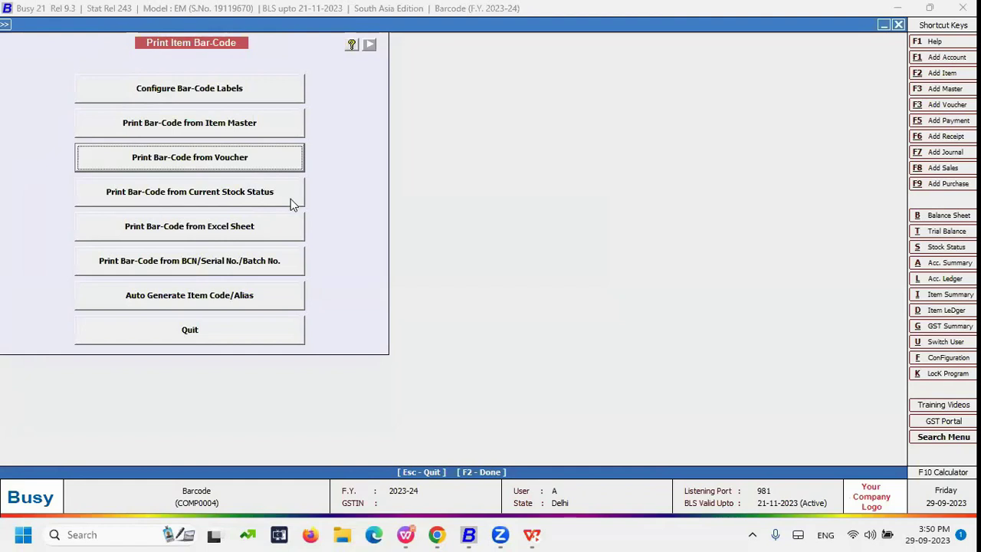
Enable Advanced POS Data Entry in Administration > Configuration > Features/Options > POS
{"action": "key", "text": "Escape"}
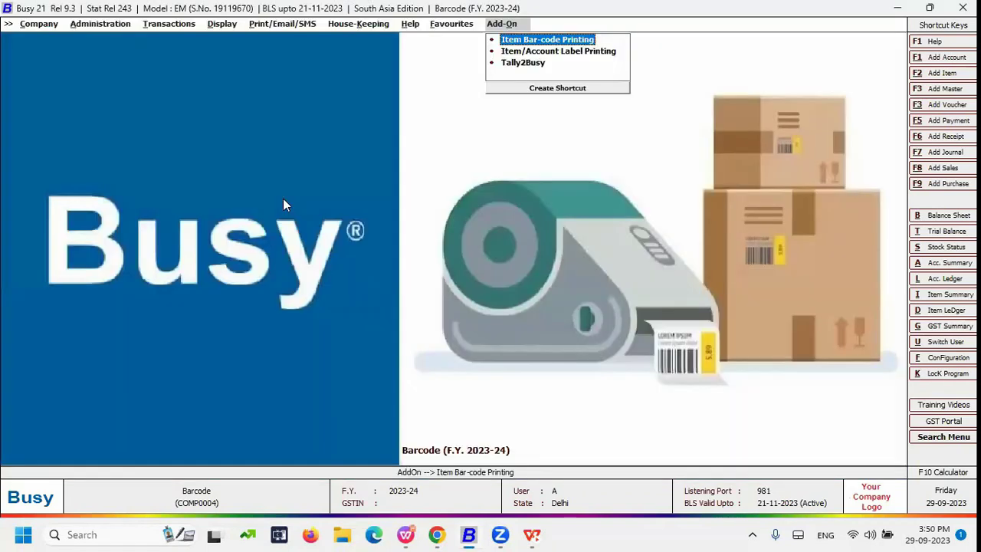
{"action": "left_click", "coordinate": [170, 24]}
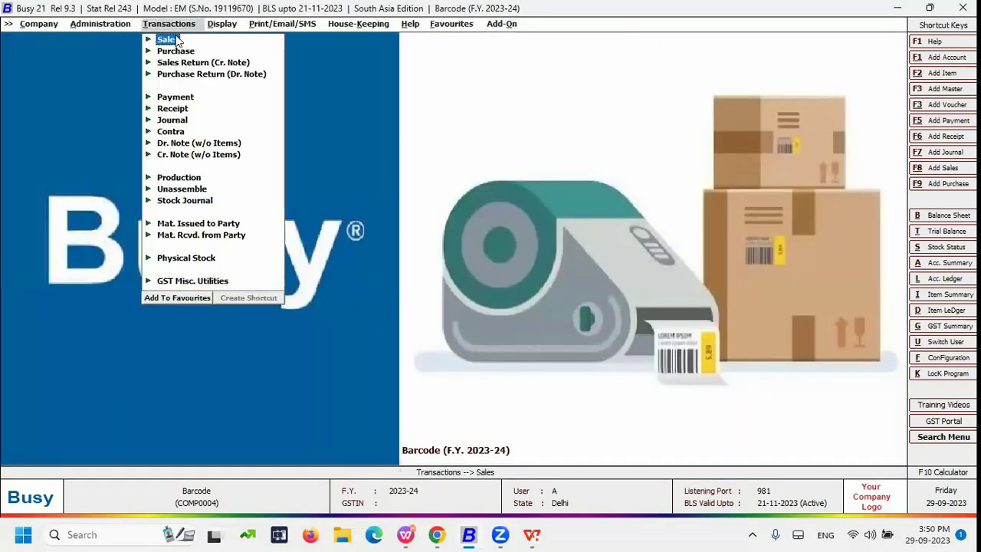
{"action": "left_click", "coordinate": [117, 23]}
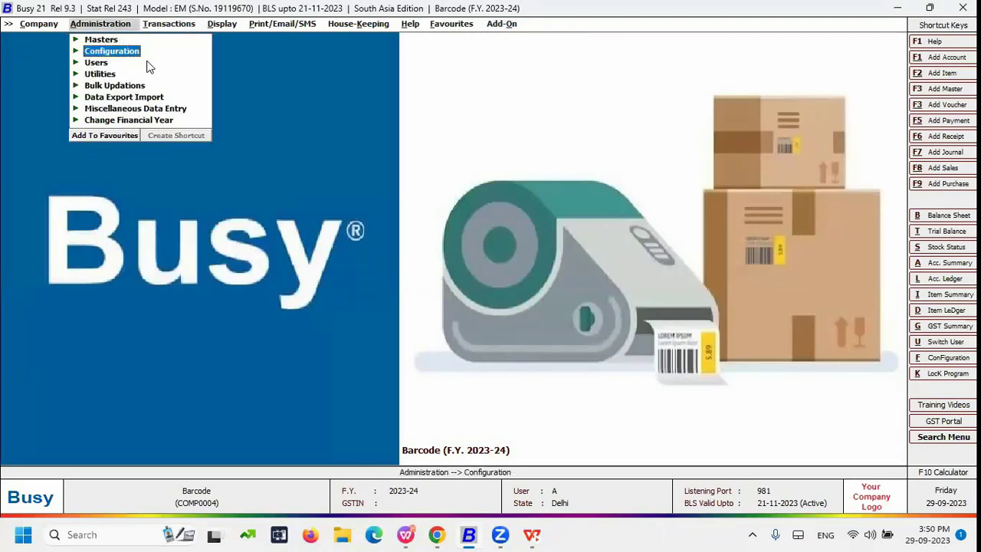
{"action": "left_click", "coordinate": [119, 52]}
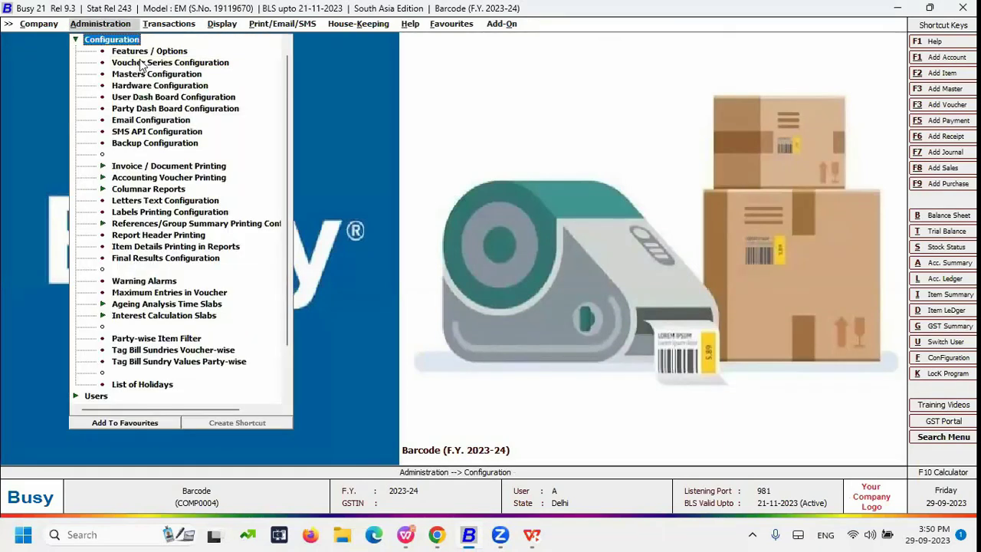
{"action": "left_click", "coordinate": [141, 52]}
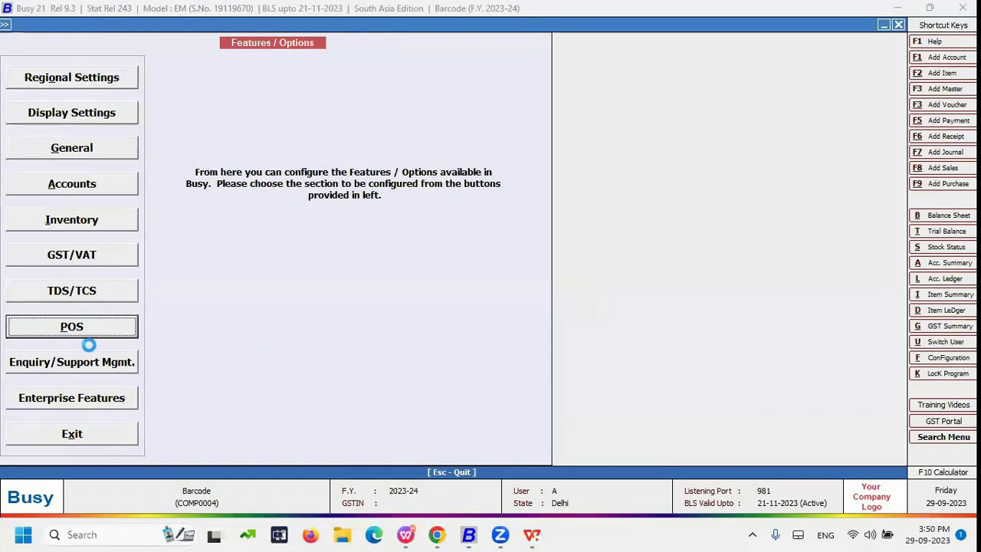
{"action": "left_click", "coordinate": [81, 329]}
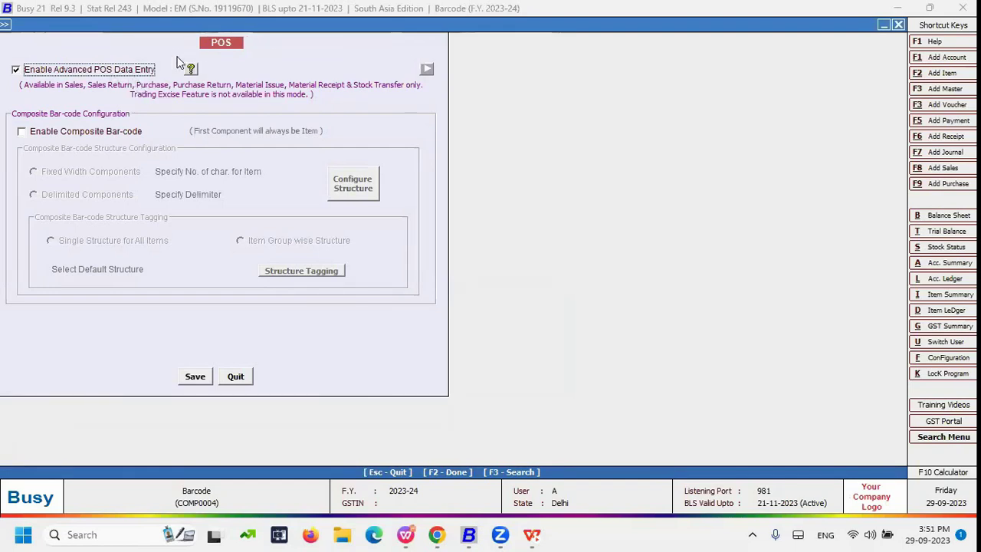
{"action": "left_click", "coordinate": [194, 376]}
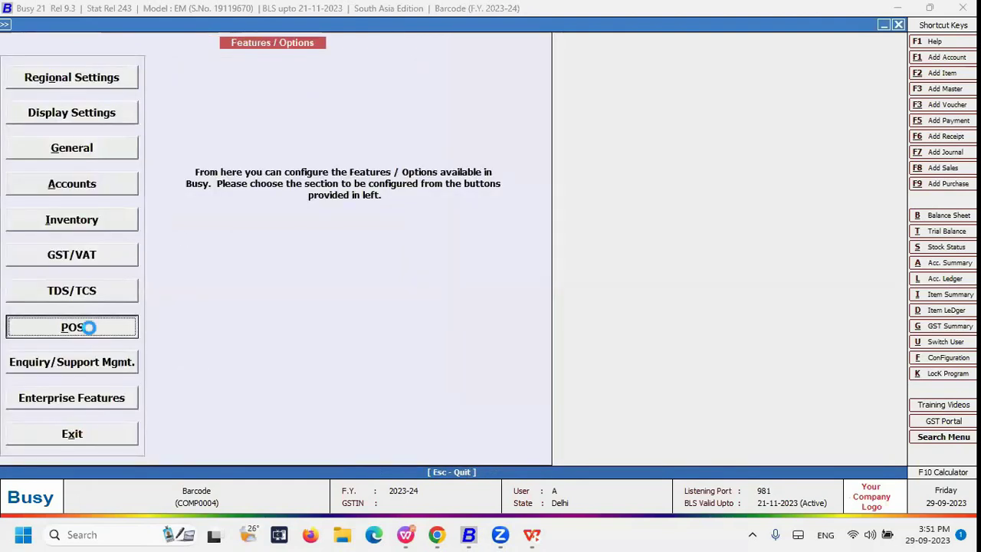
Enable Composite Bar-code with Delimited Components and open the Voucher Series Configuration
{"action": "left_click", "coordinate": [90, 328]}
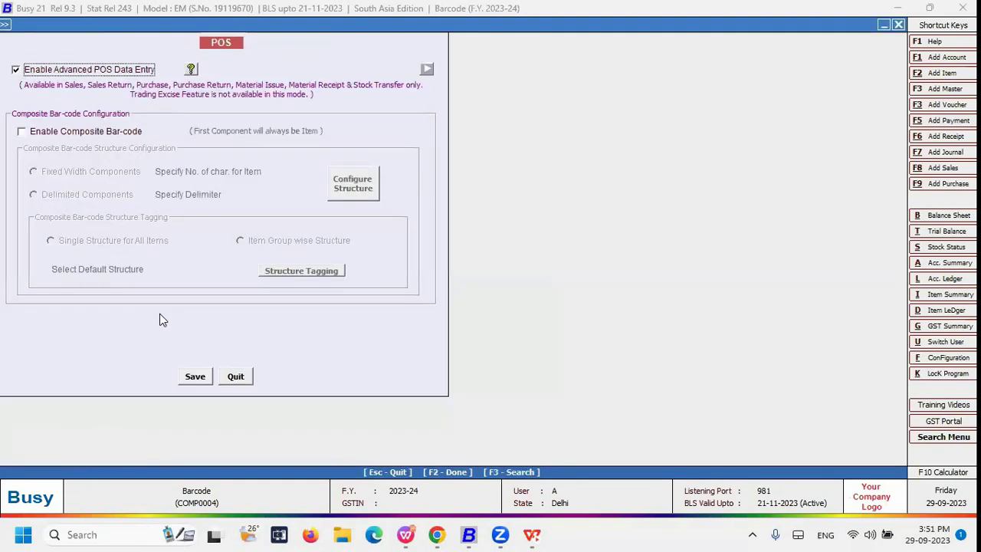
{"action": "left_click", "coordinate": [65, 137]}
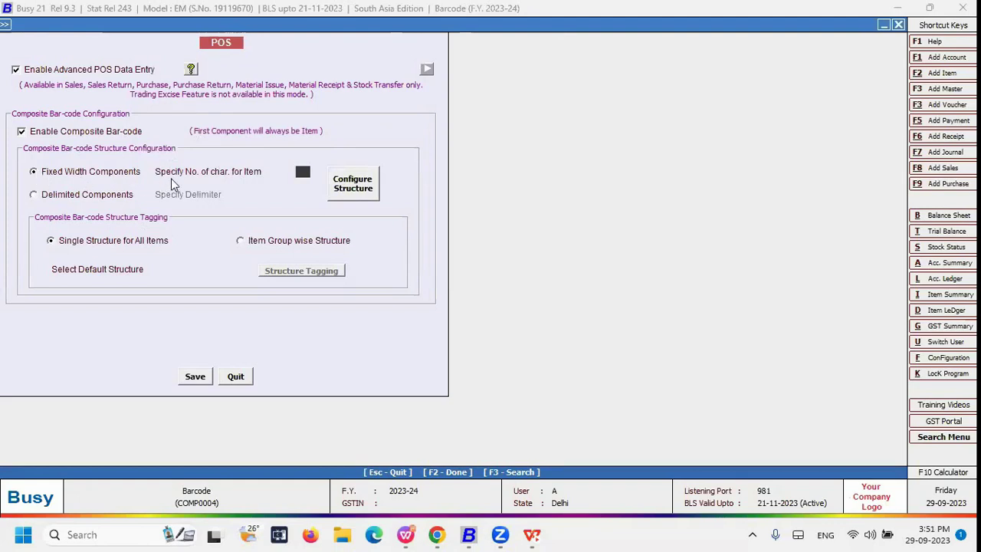
{"action": "left_click", "coordinate": [108, 196]}
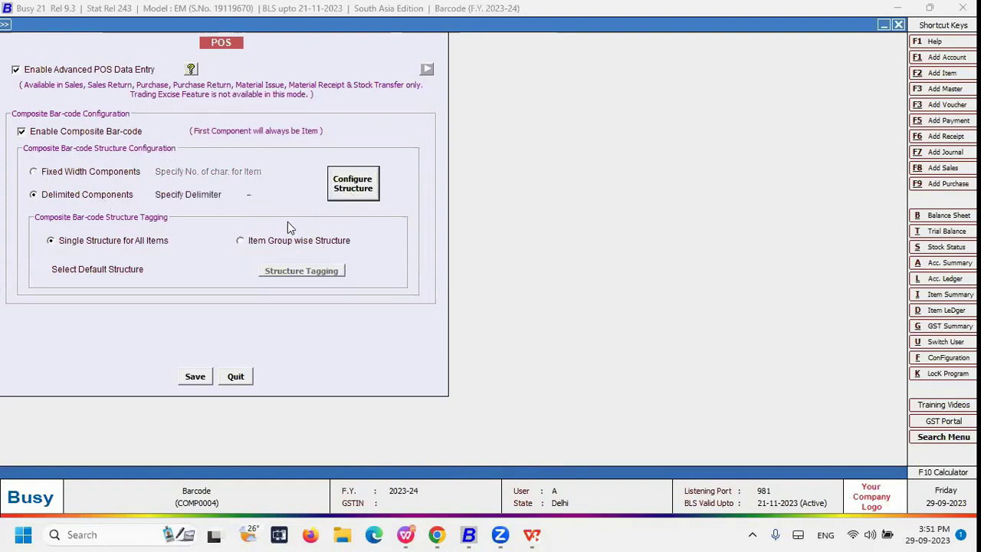
{"action": "key", "text": "Return"}
{"action": "left_click", "coordinate": [437, 93]}
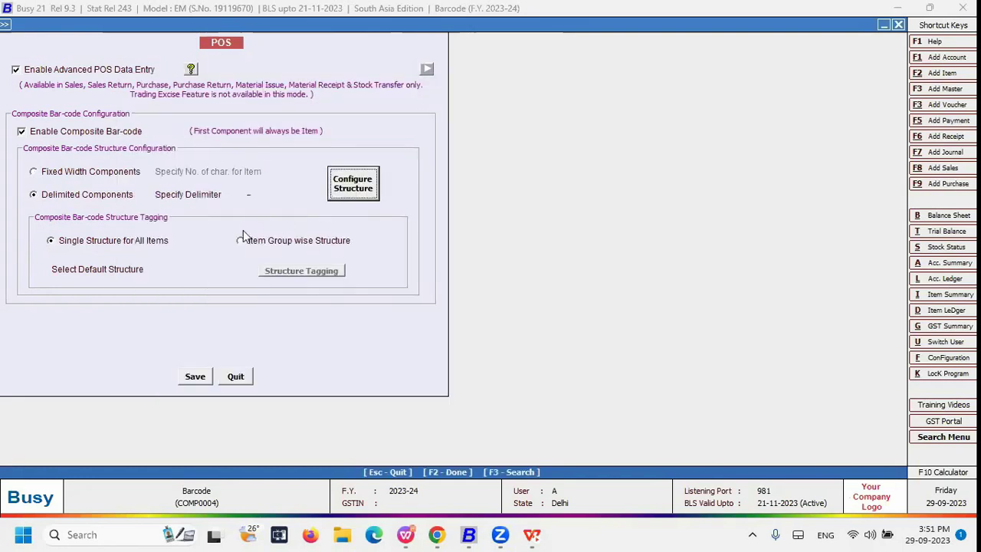
{"action": "key", "text": "Escape"}
{"action": "key", "text": "Down"}
{"action": "key", "text": "Return"}
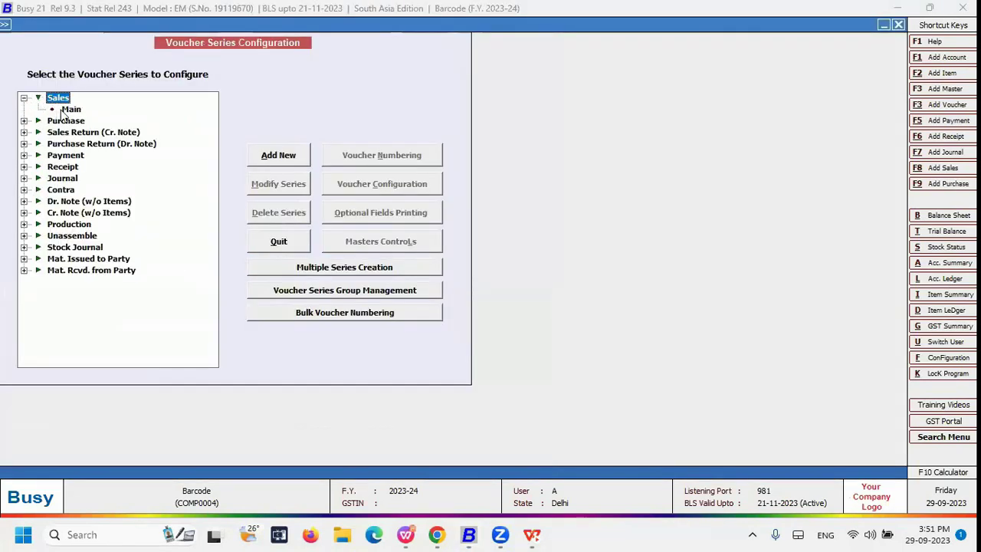
Open the Advanced POS Options for the Sales Main voucher series
{"action": "left_click", "coordinate": [65, 111]}
{"action": "key", "text": "Return"}
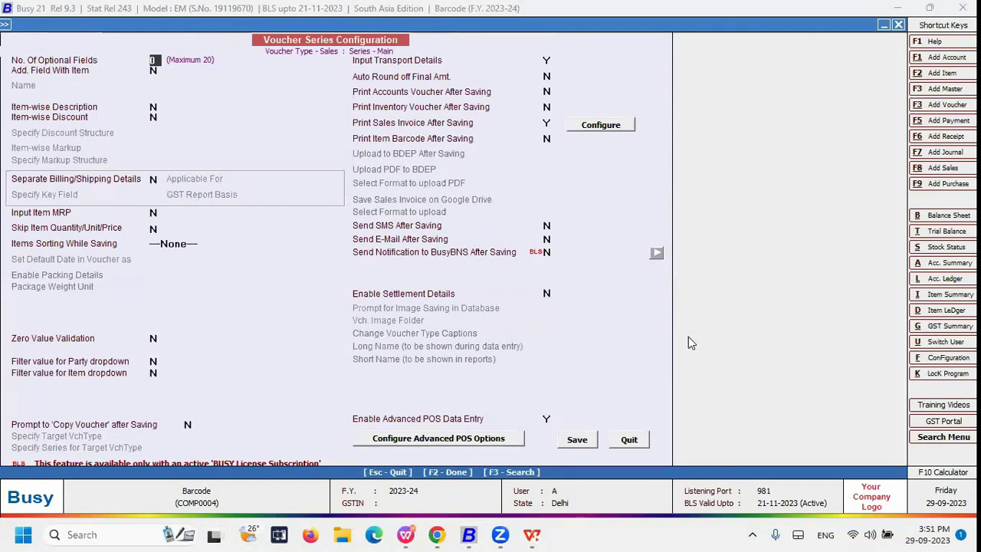
{"action": "left_click", "coordinate": [491, 440]}
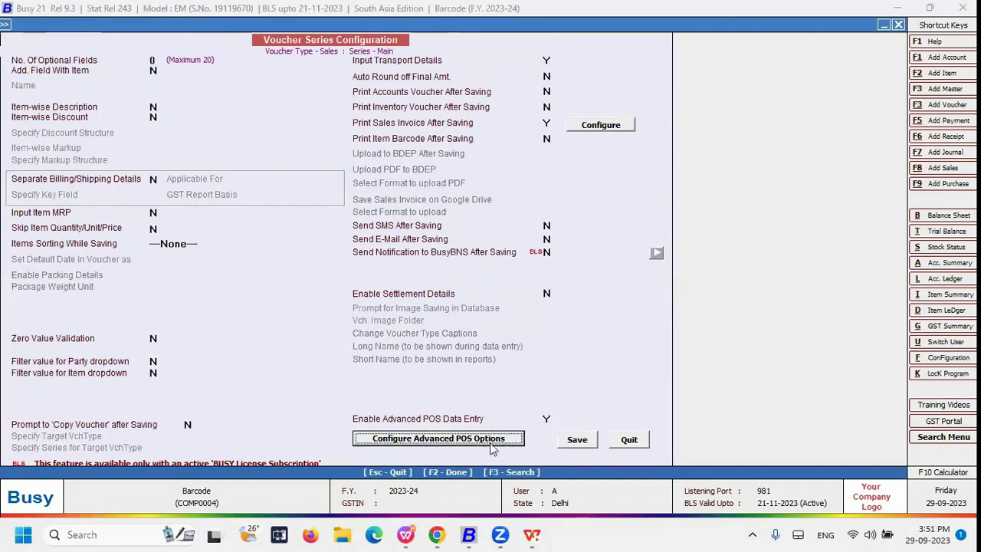
{"action": "key", "text": "Return"}
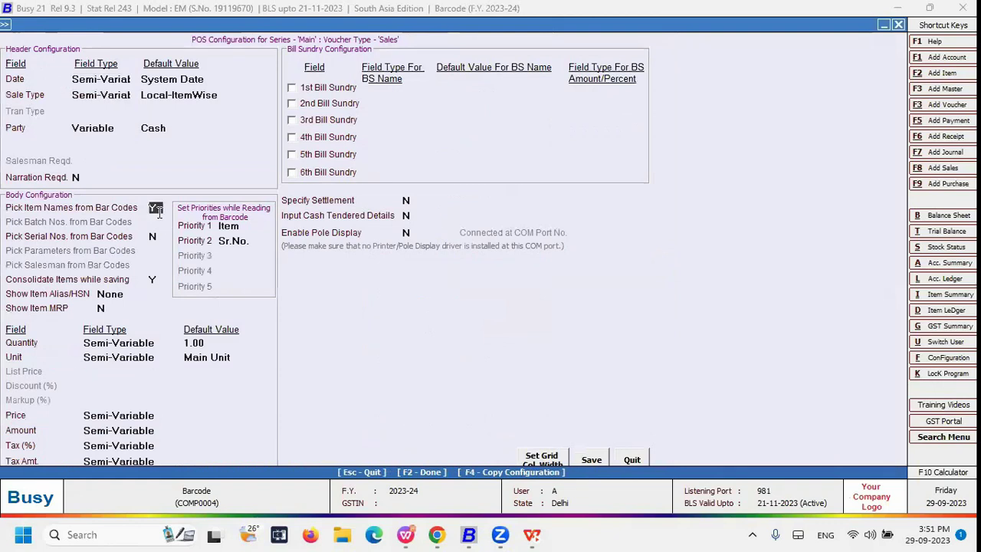
Set item names to be picked from bar codes, reading priority Item first, then Sr.No
{"action": "left_click", "coordinate": [151, 210]}
{"action": "left_click", "coordinate": [152, 236]}
{"action": "left_click", "coordinate": [151, 281]}
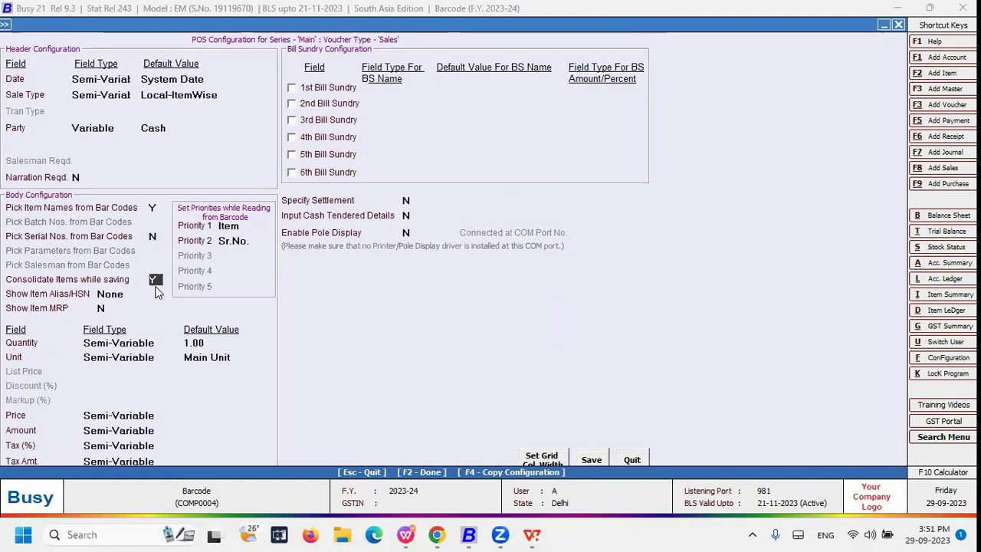
{"action": "left_click", "coordinate": [151, 206]}
{"action": "left_click", "coordinate": [155, 237]}
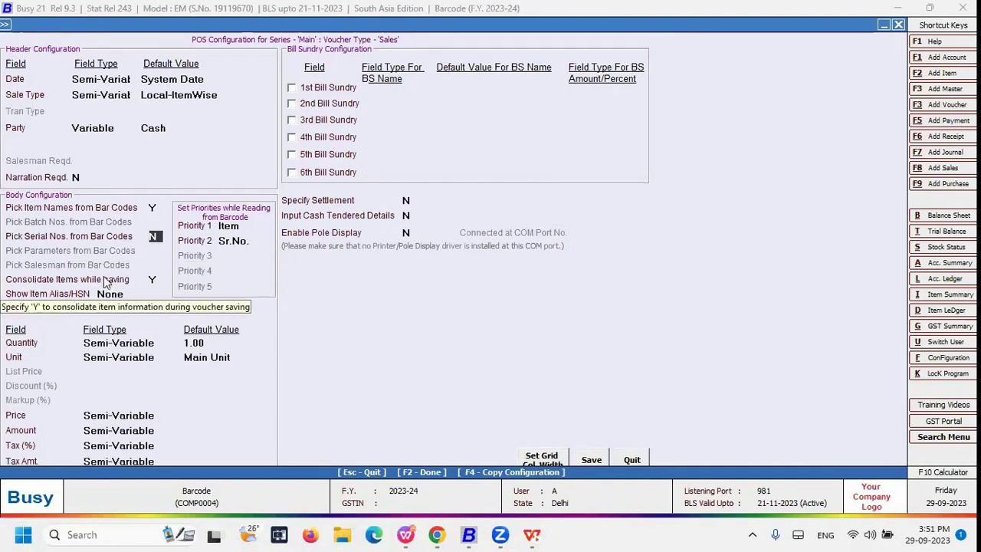
{"action": "key", "text": "Return"}
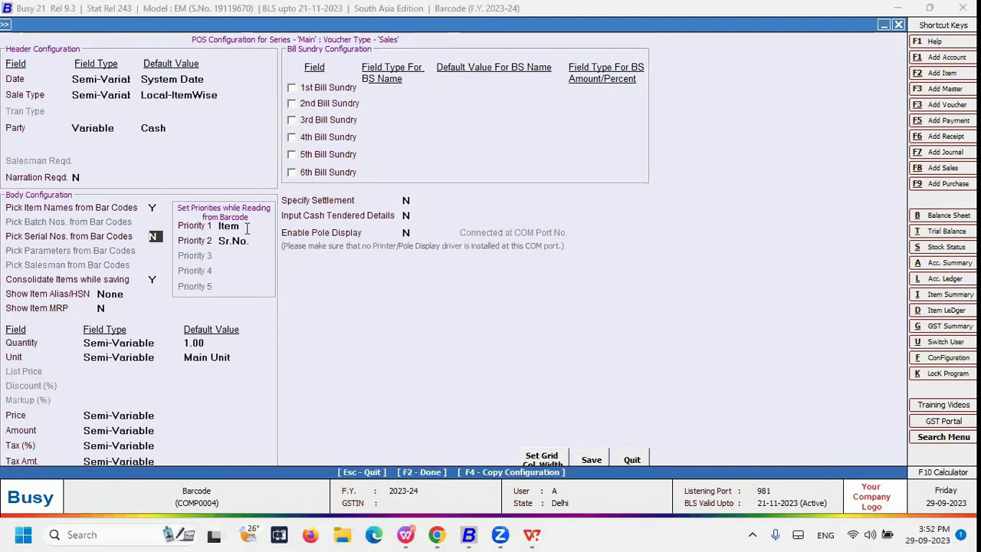
{"action": "left_click", "coordinate": [244, 244]}
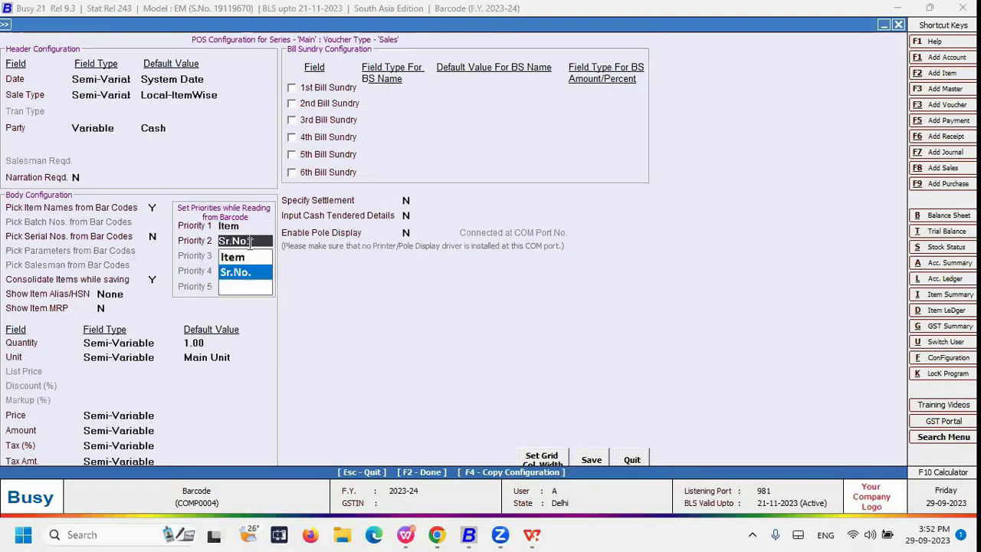
{"action": "left_click", "coordinate": [242, 272]}
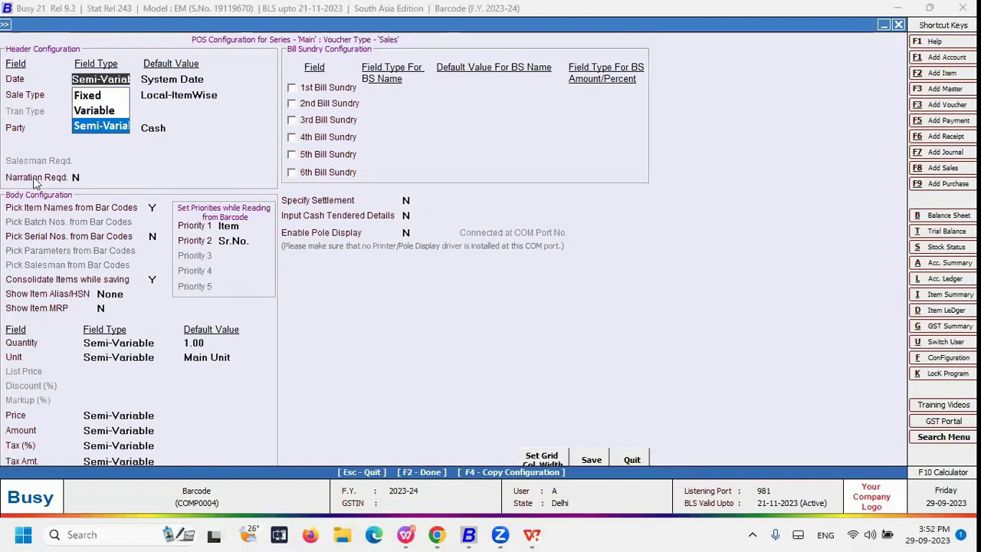
Save the POS and voucher configurations and return to the Transactions menu
{"action": "left_click", "coordinate": [591, 458]}
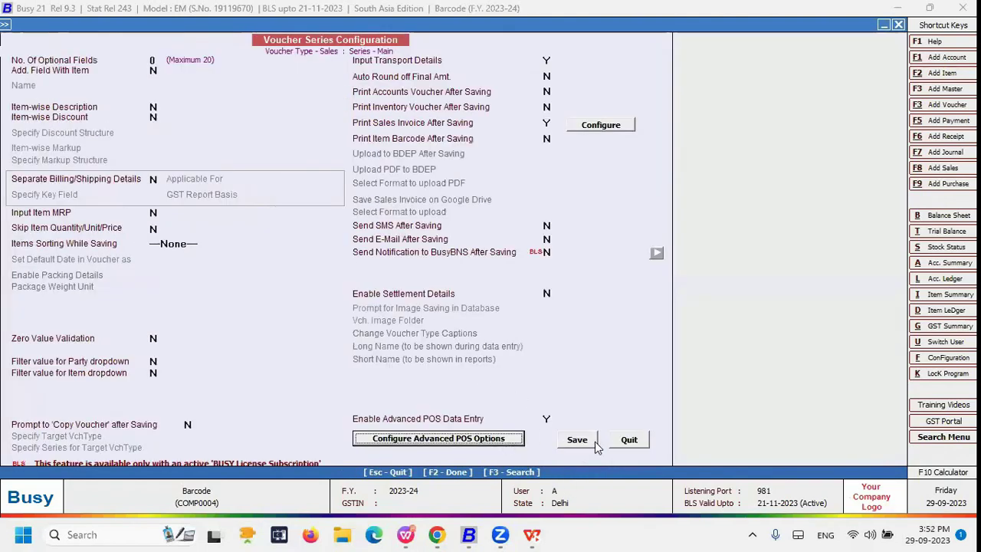
{"action": "left_click", "coordinate": [584, 440]}
{"action": "key", "text": "Escape"}
{"action": "key", "text": "Escape"}
{"action": "left_click", "coordinate": [182, 27]}
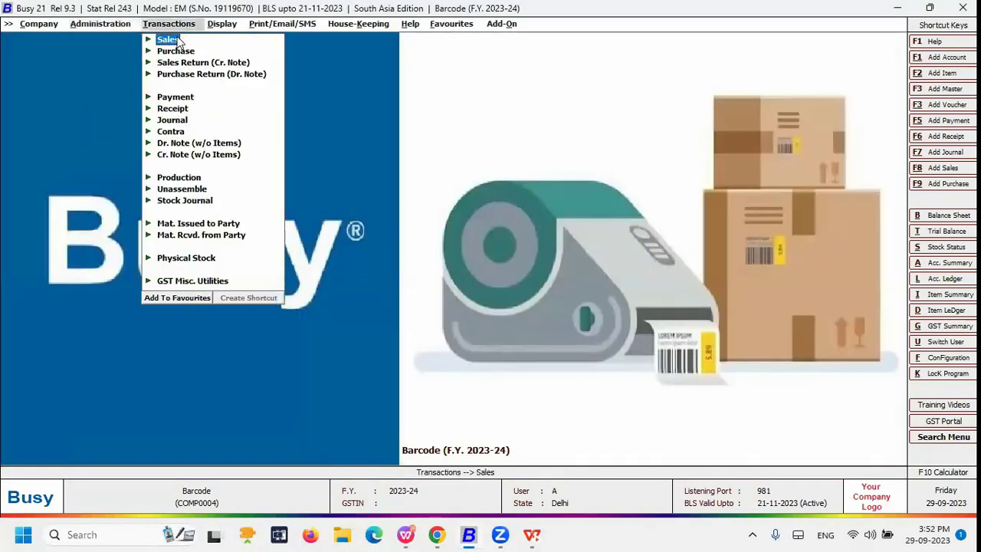
Start a new Cash sales voucher, clear the test barcode, and leave it unsaved
{"action": "left_click", "coordinate": [168, 39]}
{"action": "left_click", "coordinate": [192, 50]}
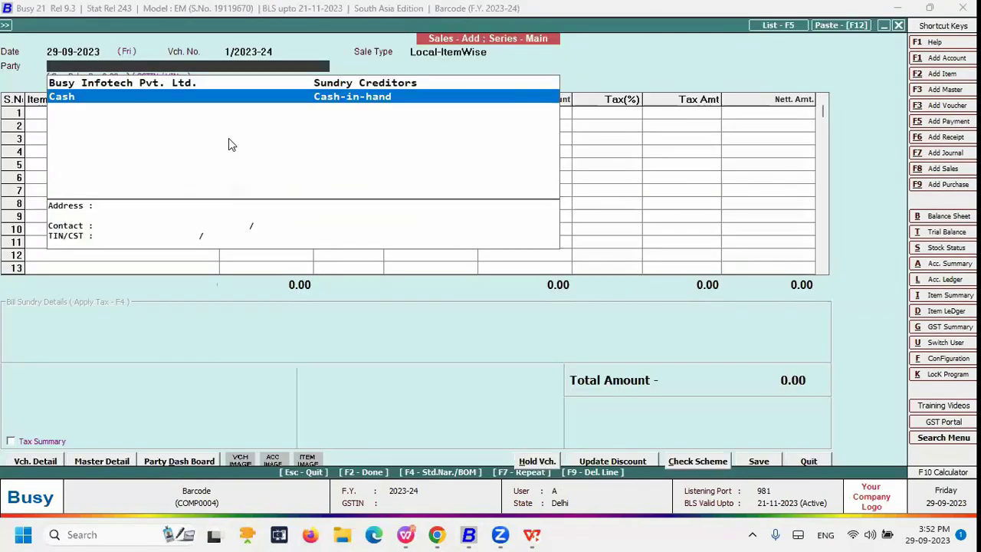
{"action": "key", "text": "Return"}
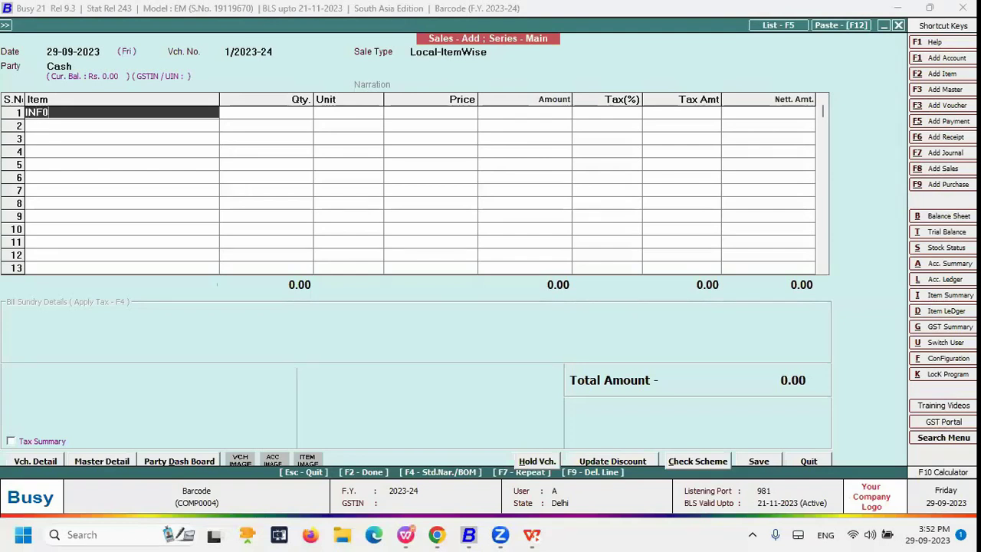
{"action": "key", "text": "Escape"}
{"action": "key", "text": "Escape"}
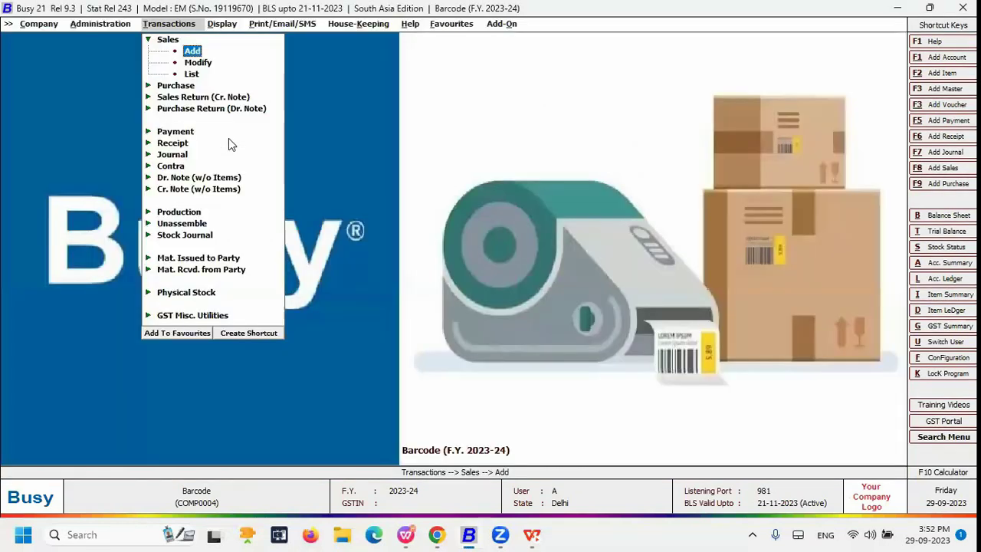
{"action": "key", "text": "Down"}
Open purchase voucher 4 and check the Item Barcode - Parameter item's master details
{"action": "key", "text": "Down"}
{"action": "key", "text": "Down"}
{"action": "key", "text": "Return"}
{"action": "key", "text": "Down"}
{"action": "key", "text": "Return"}
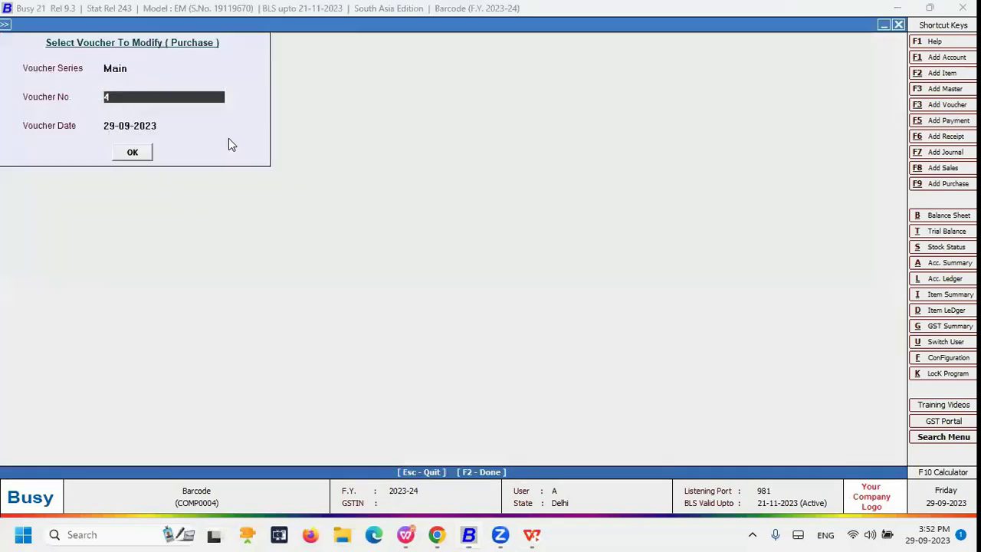
{"action": "key", "text": "Return"}
{"action": "key", "text": "Return"}
{"action": "key", "text": "Return"}
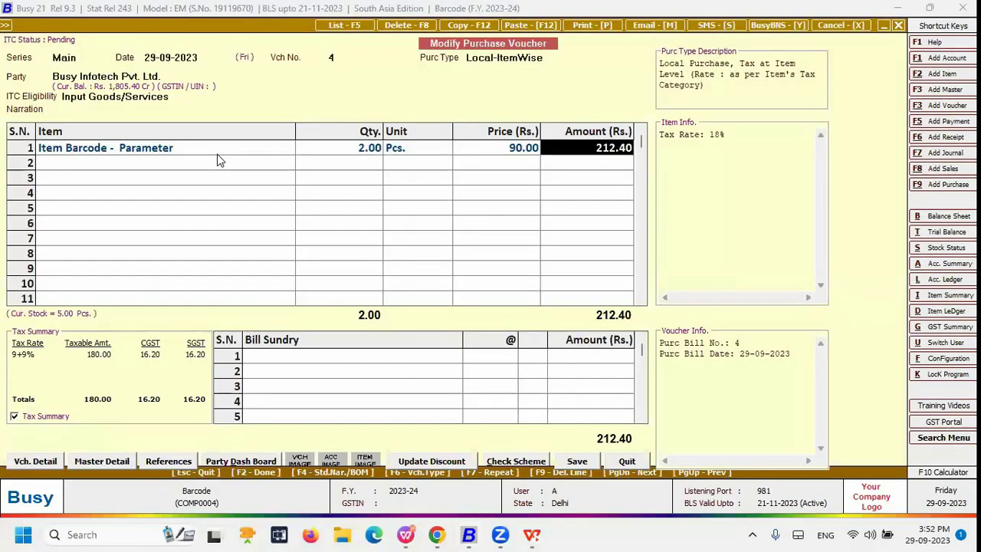
{"action": "key", "text": "Return"}
{"action": "left_click", "coordinate": [217, 153]}
{"action": "key", "text": "ctrl+Return"}
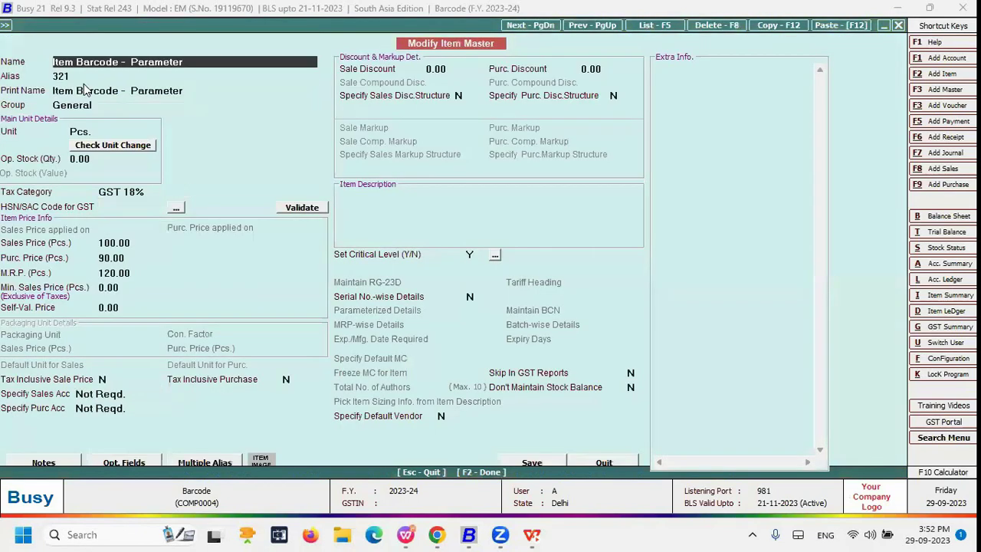
{"action": "key", "text": "Escape"}
Quit the purchase voucher without changes and open a new sales voucher
{"action": "key", "text": "Return"}
{"action": "key", "text": "Escape"}
{"action": "key", "text": "Return"}
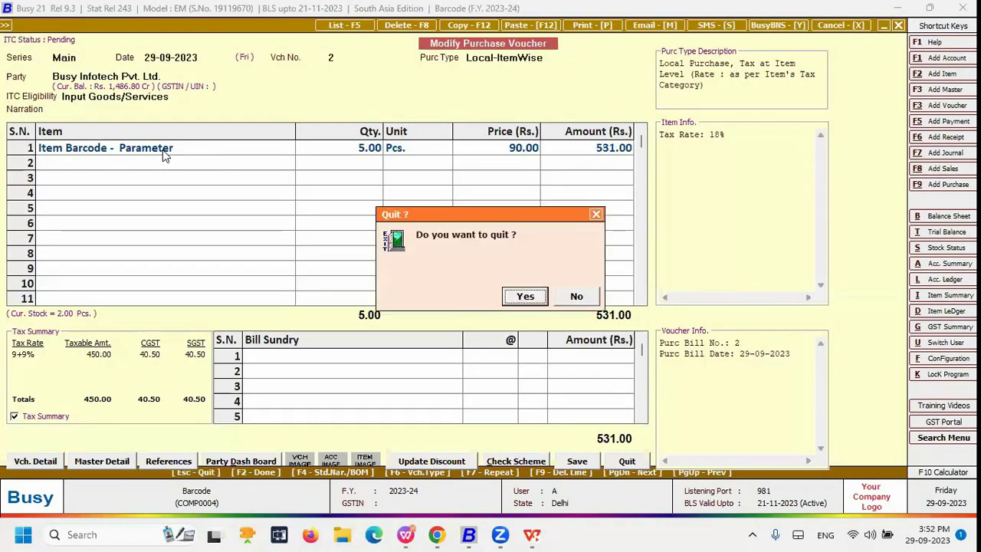
{"action": "key", "text": "Return"}
{"action": "key", "text": "Escape"}
{"action": "key", "text": "Left"}
{"action": "key", "text": "Up"}
{"action": "key", "text": "Up"}
{"action": "key", "text": "Up"}
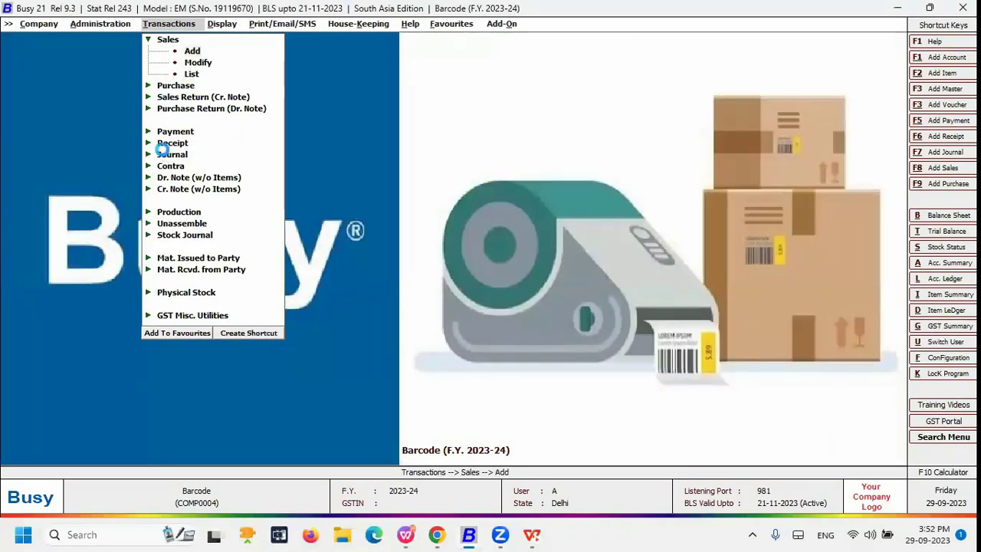
{"action": "key", "text": "Return"}
Scan barcode 3001 five times for a 590.00 total, then show the WPS slideshow
{"action": "key", "text": "Return"}
{"action": "key", "text": "Return"}
{"action": "type", "text": "3001"}
{"action": "key", "text": "Return"}
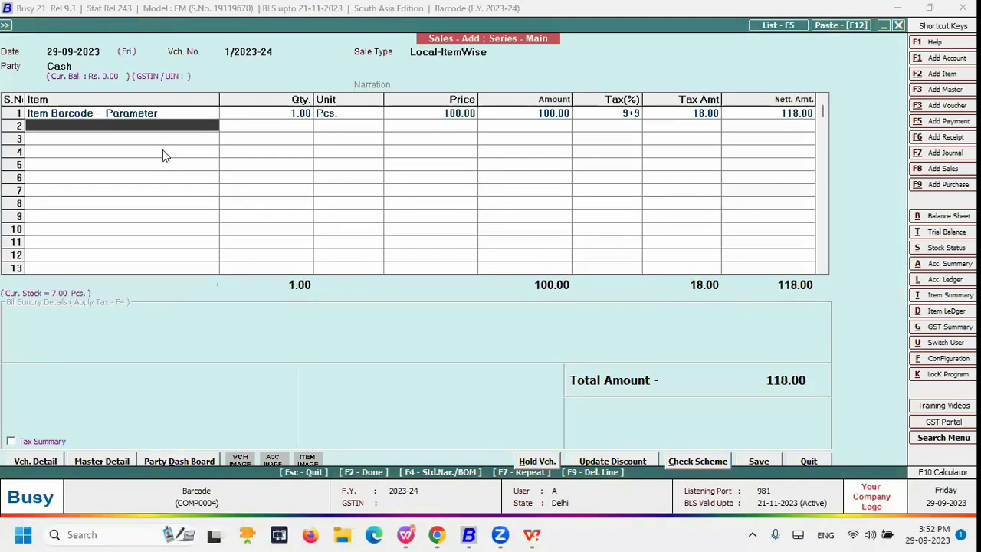
{"action": "type", "text": "3001"}
{"action": "key", "text": "Return"}
{"action": "type", "text": "3001"}
{"action": "key", "text": "Return"}
{"action": "type", "text": "3001"}
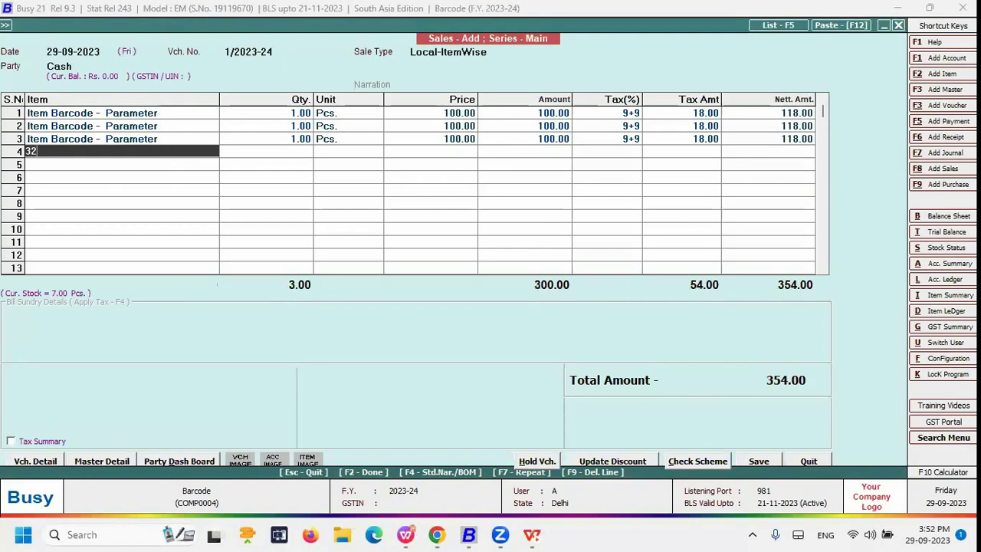
{"action": "key", "text": "Return"}
{"action": "type", "text": "3001"}
{"action": "key", "text": "Return"}
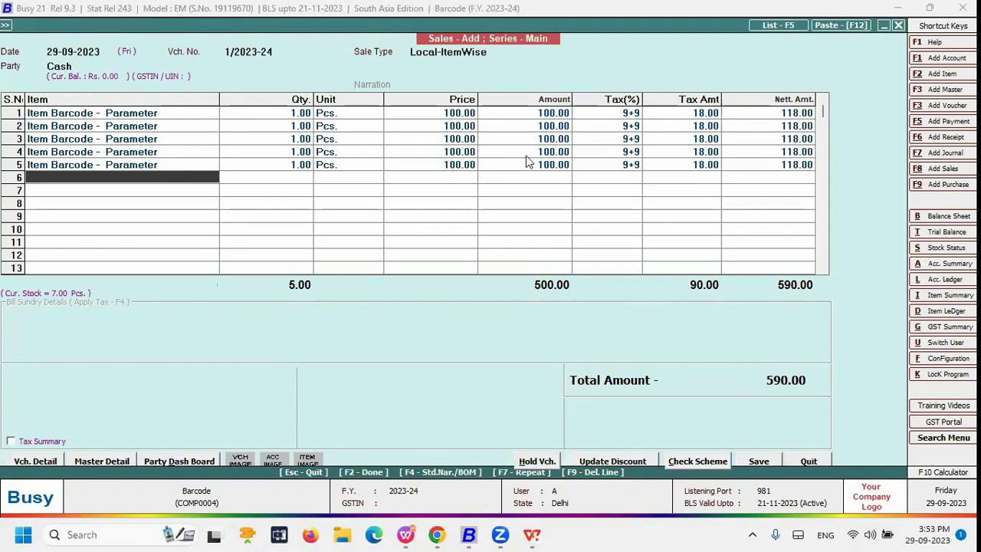
{"action": "left_click", "coordinate": [436, 534]}
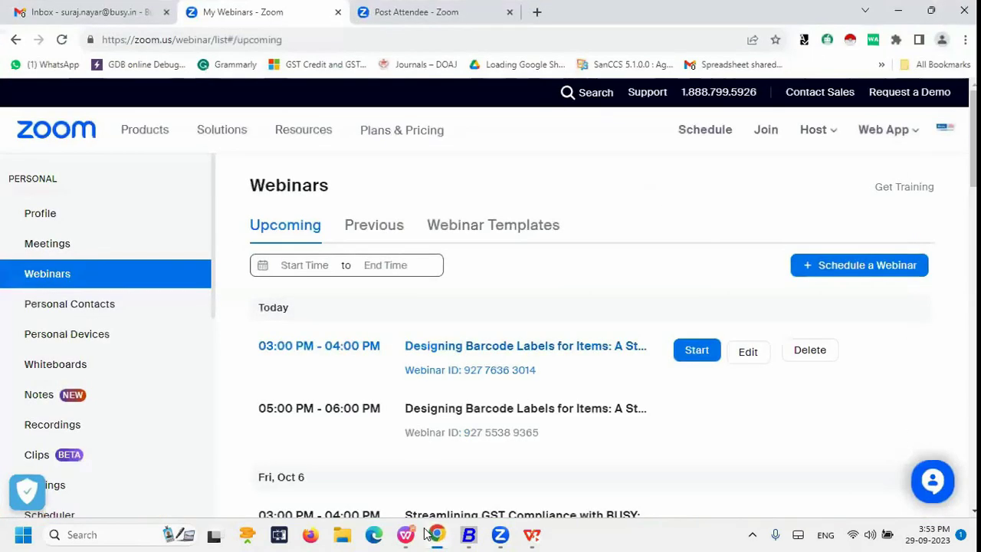
{"action": "left_click", "coordinate": [500, 534]}
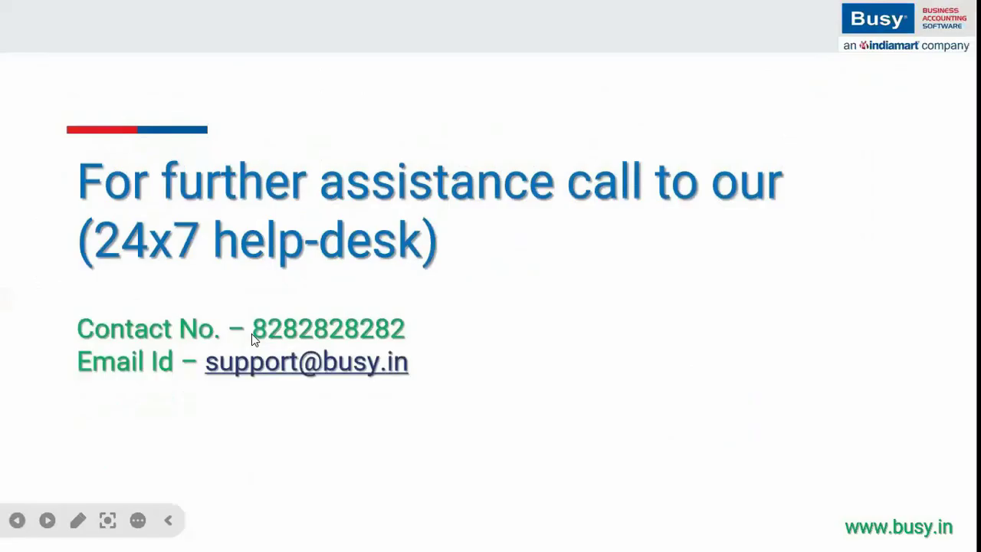